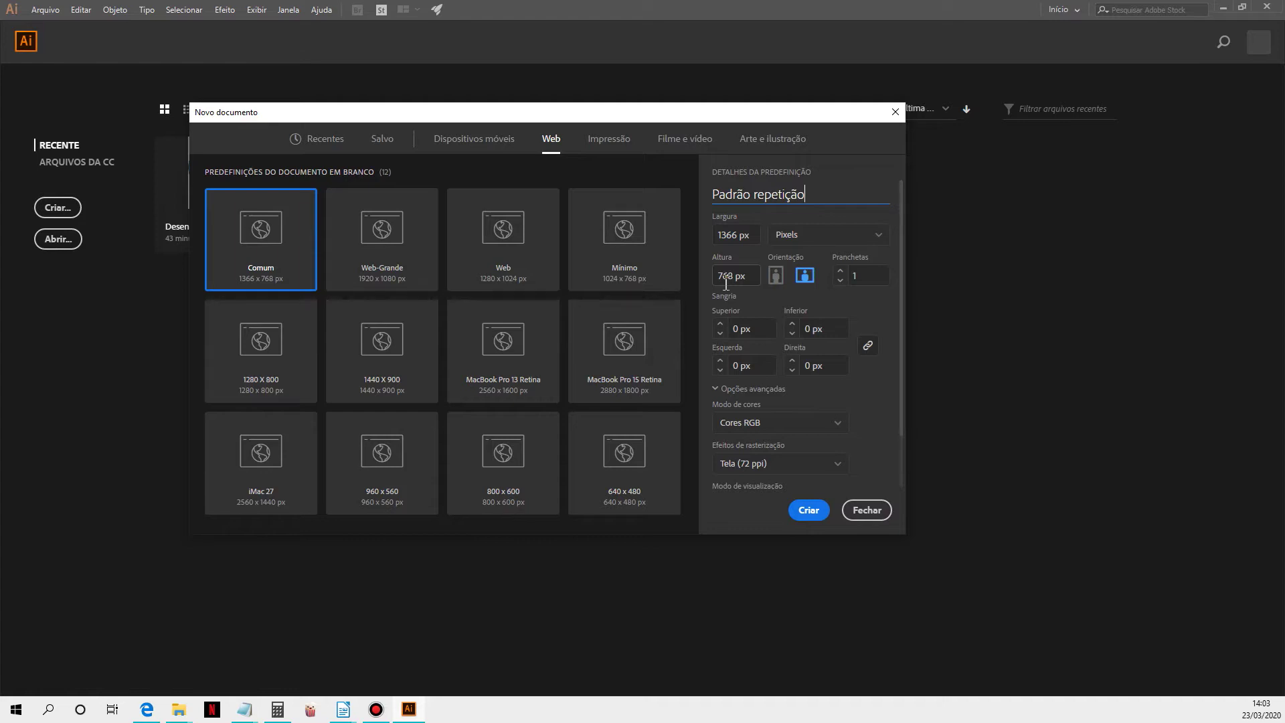
- Create the web document "Padrão repetição" at 1366 x 768 px, keeping pixels as the unit
{"action": "left_click", "coordinate": [800, 241]}
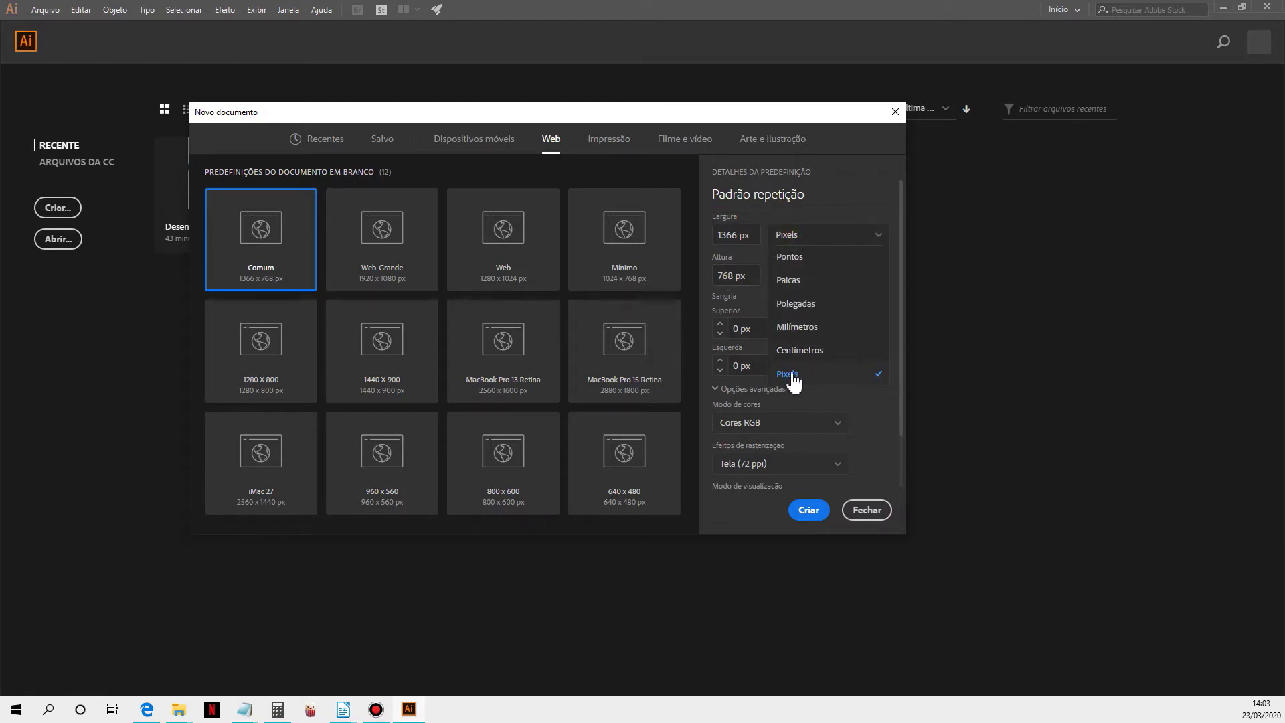
{"action": "left_click", "coordinate": [808, 509]}
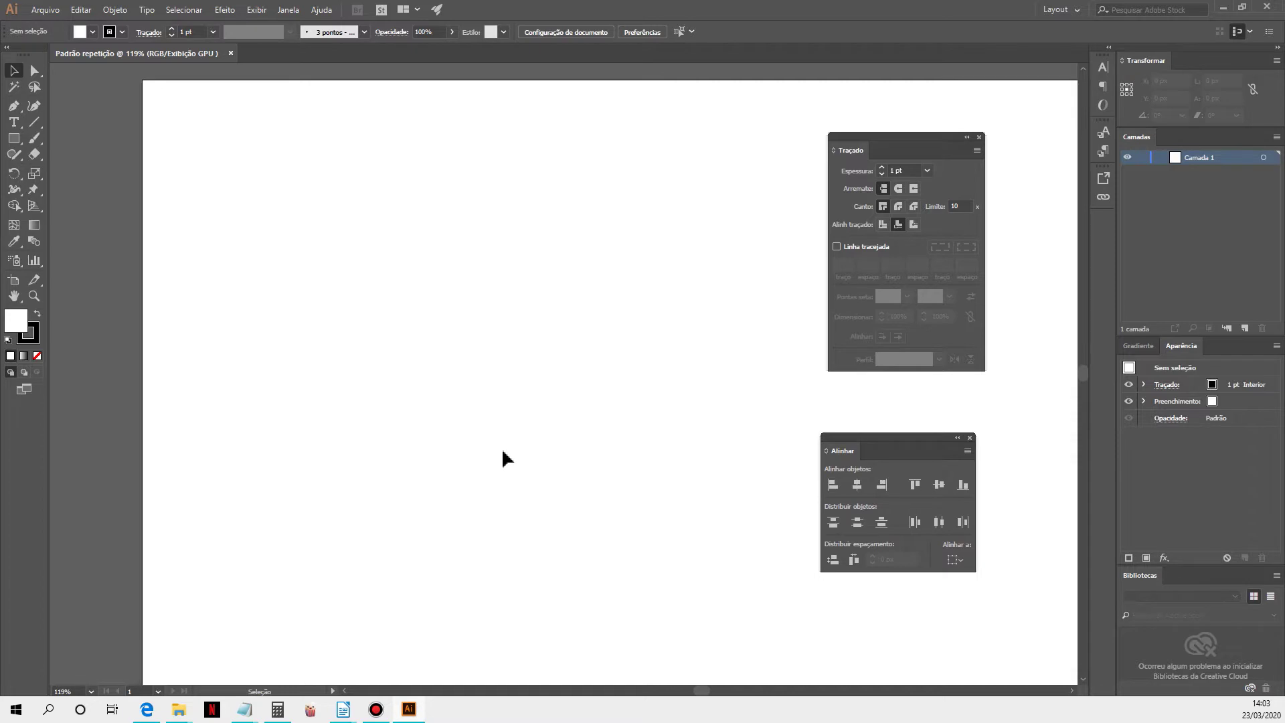
- Place the image Azulejos_Azulejo.png at its original size in the upper-left area of the artboard
{"action": "left_click", "coordinate": [45, 10]}
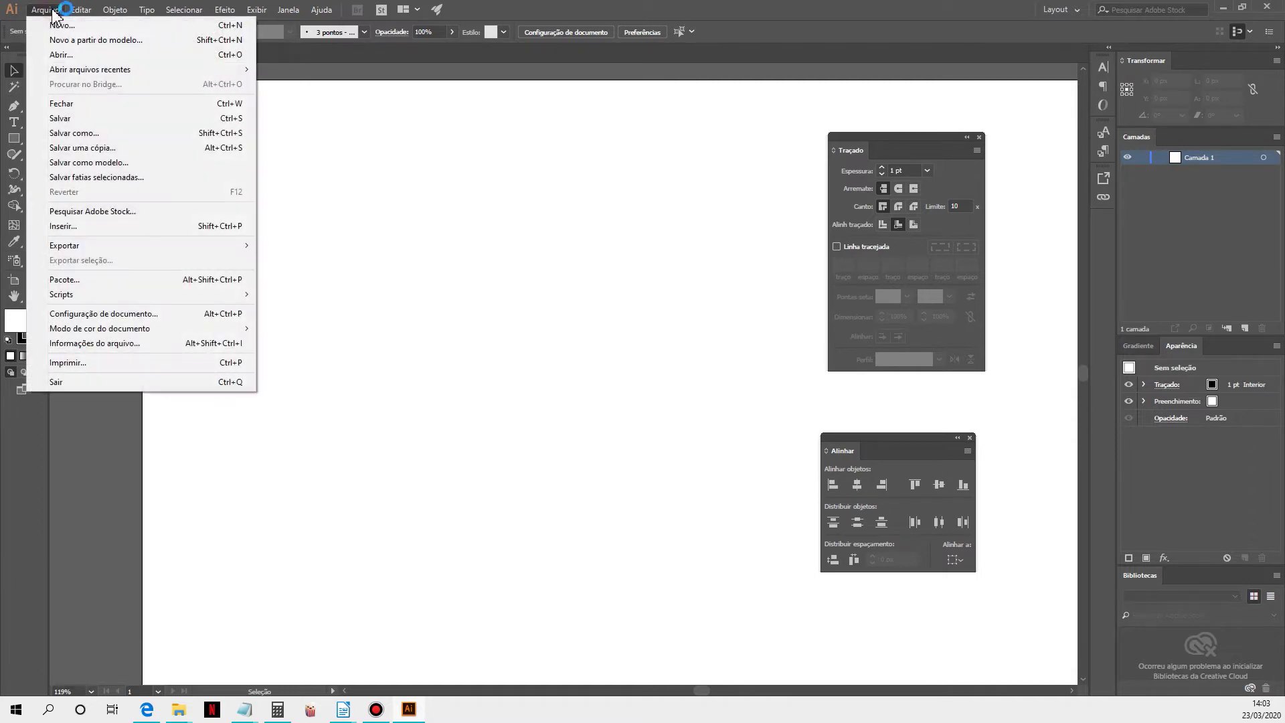
{"action": "left_click", "coordinate": [93, 232]}
{"action": "left_click", "coordinate": [156, 207]}
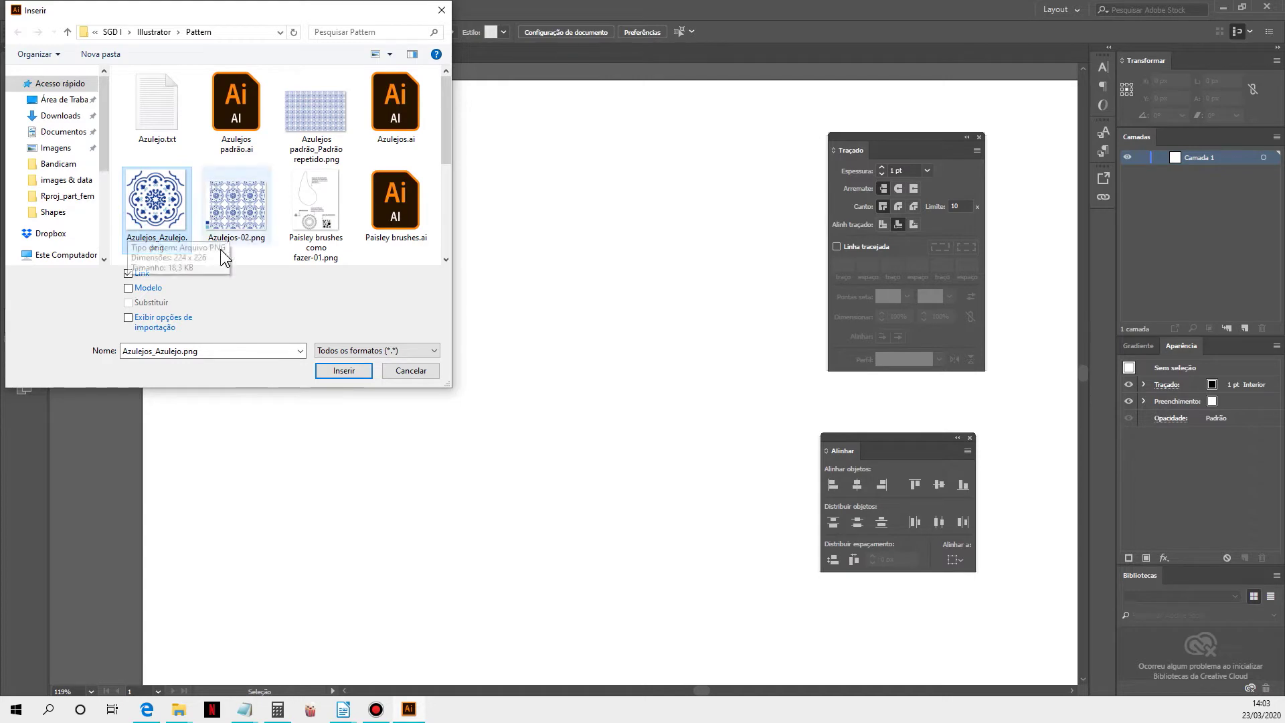
{"action": "left_click", "coordinate": [344, 371]}
{"action": "left_click", "coordinate": [237, 187]}
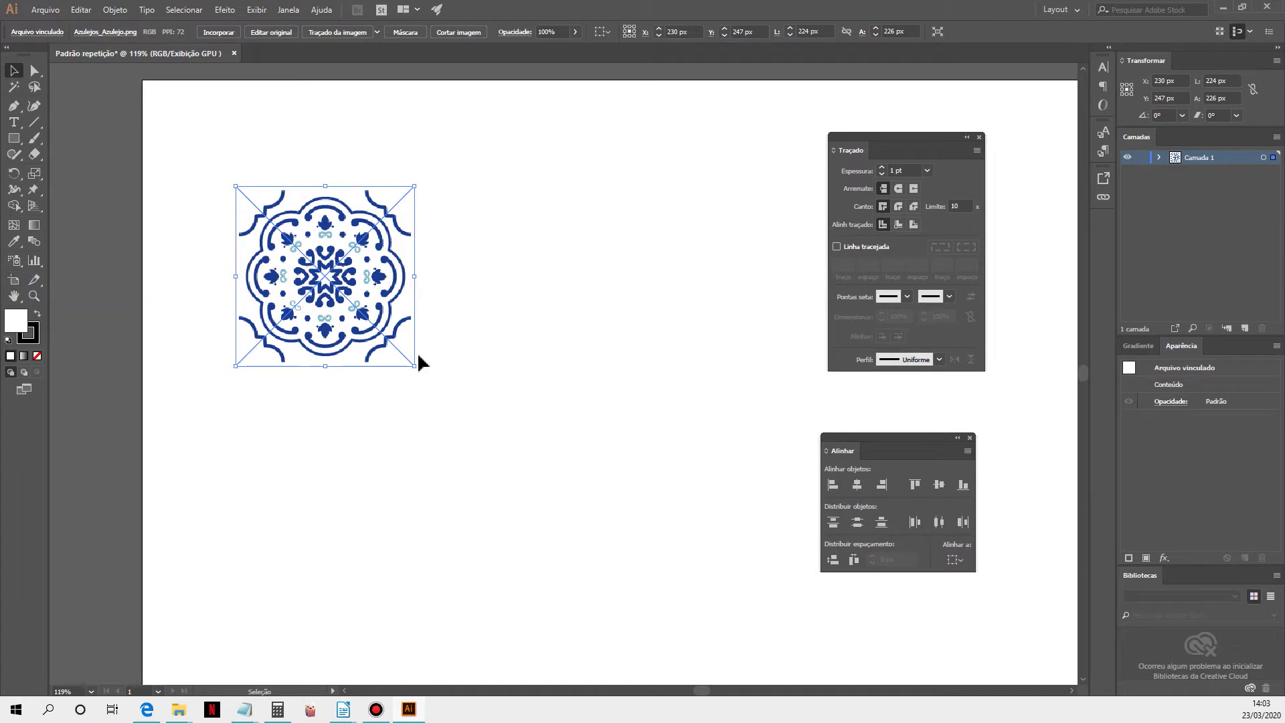
- Shrink the artboard around the placed tile image to about 222 x 231 px
{"action": "key", "text": "ctrl+minus"}
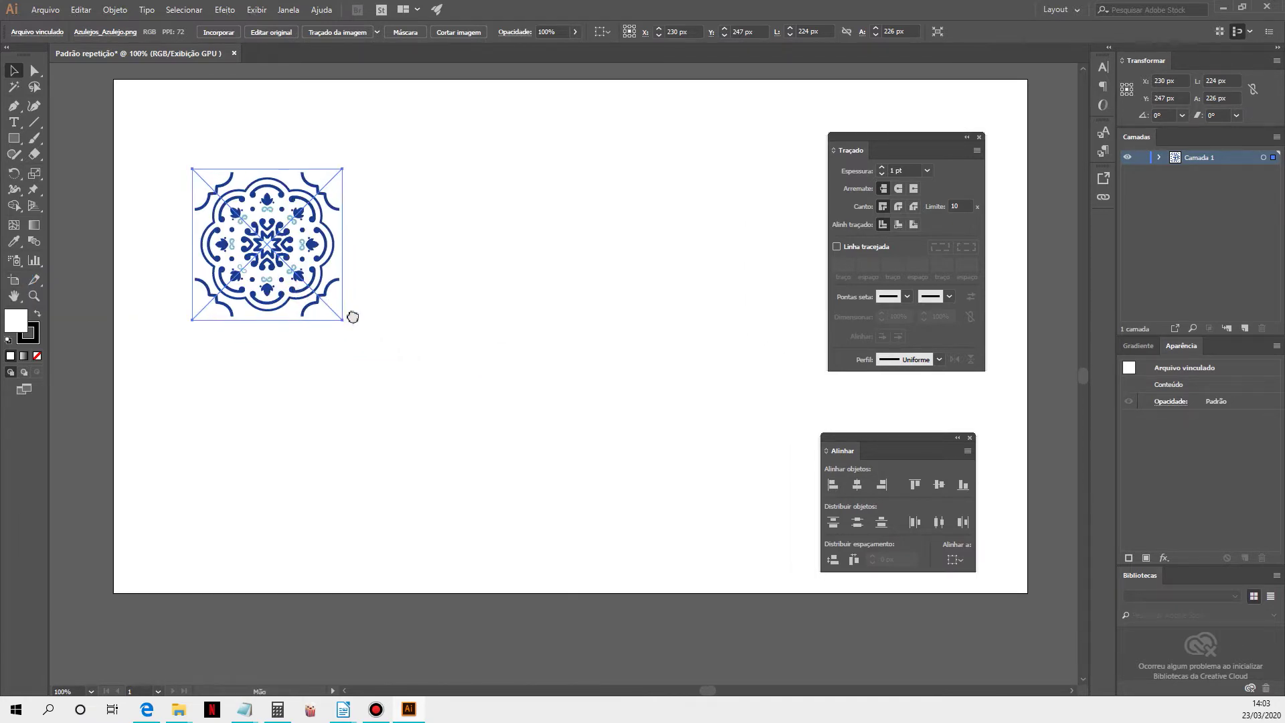
{"action": "left_click", "coordinate": [14, 280]}
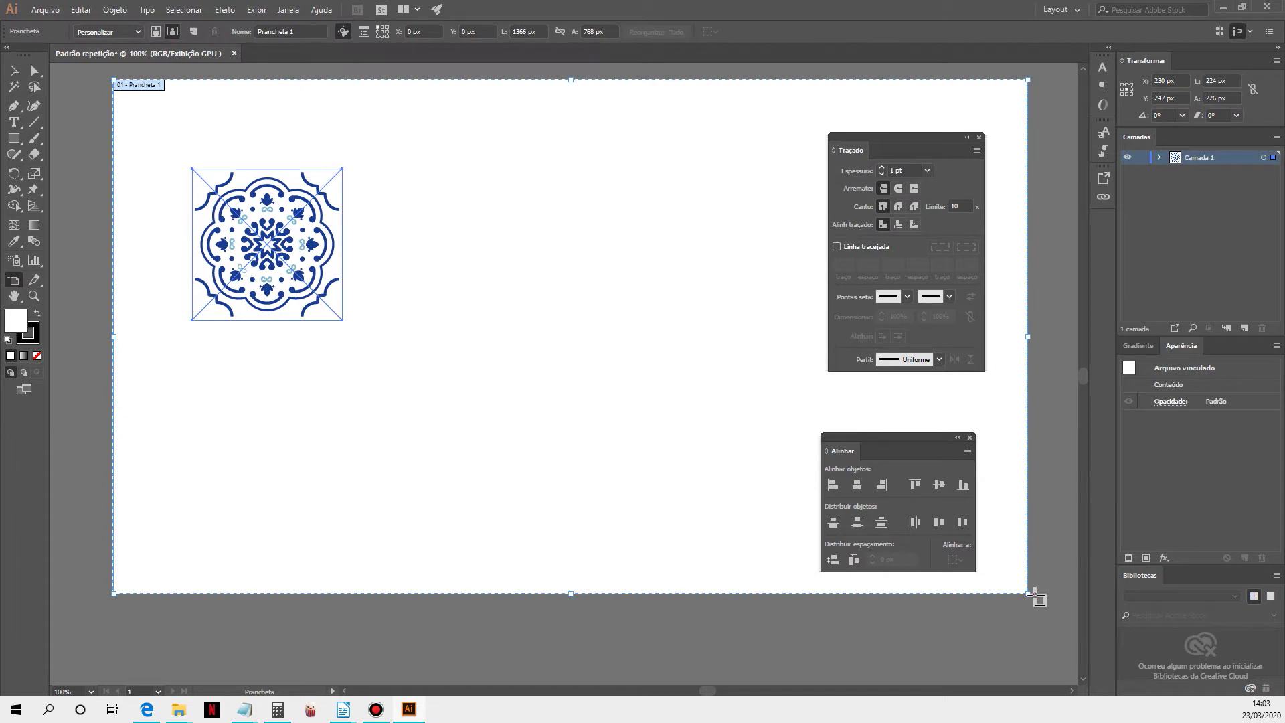
{"action": "left_click_drag", "start_coordinate": [1030, 597], "coordinate": [344, 322]}
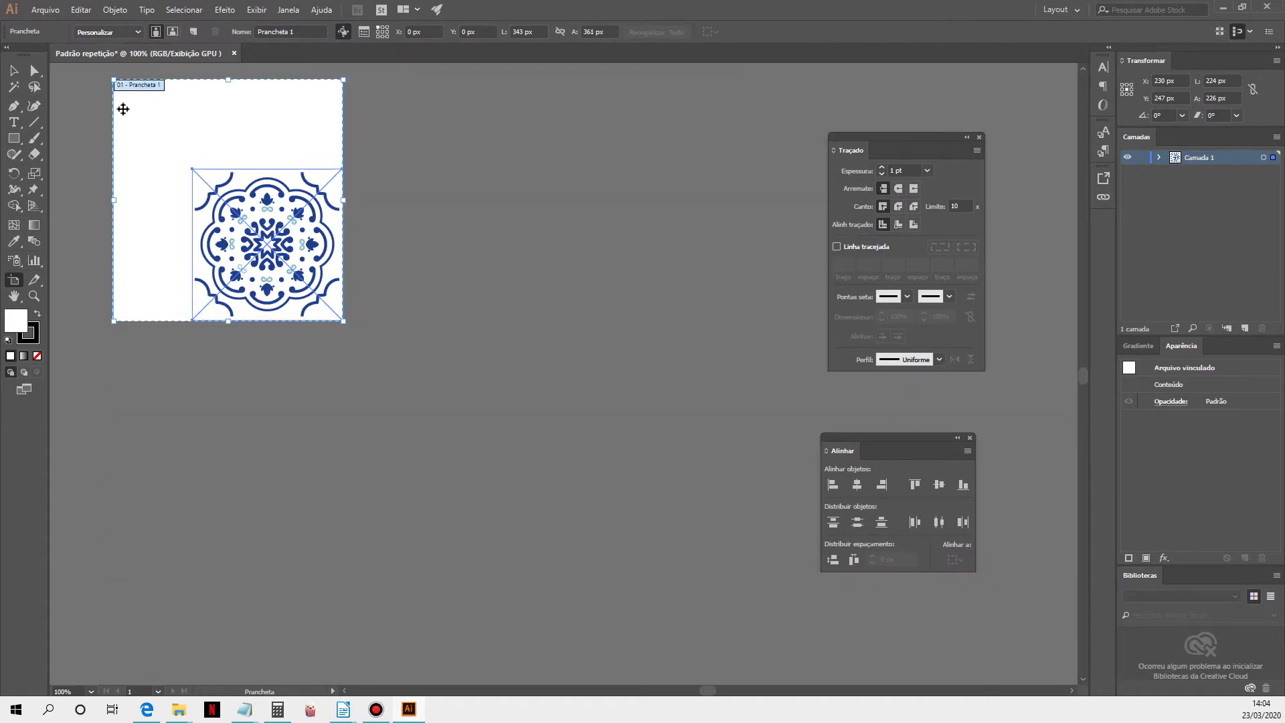
{"action": "left_click_drag", "start_coordinate": [114, 86], "coordinate": [190, 166]}
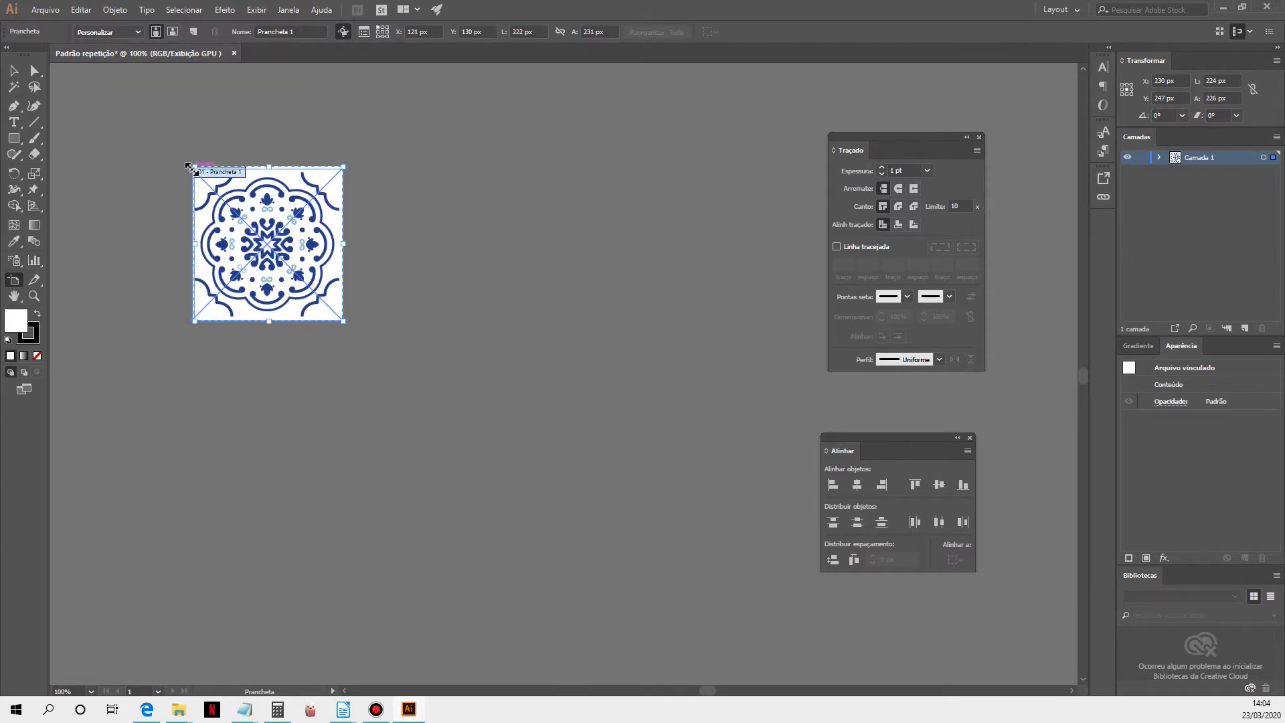
- Check whether smart guides are enabled and leave artboard editing
{"action": "left_click", "coordinate": [257, 9]}
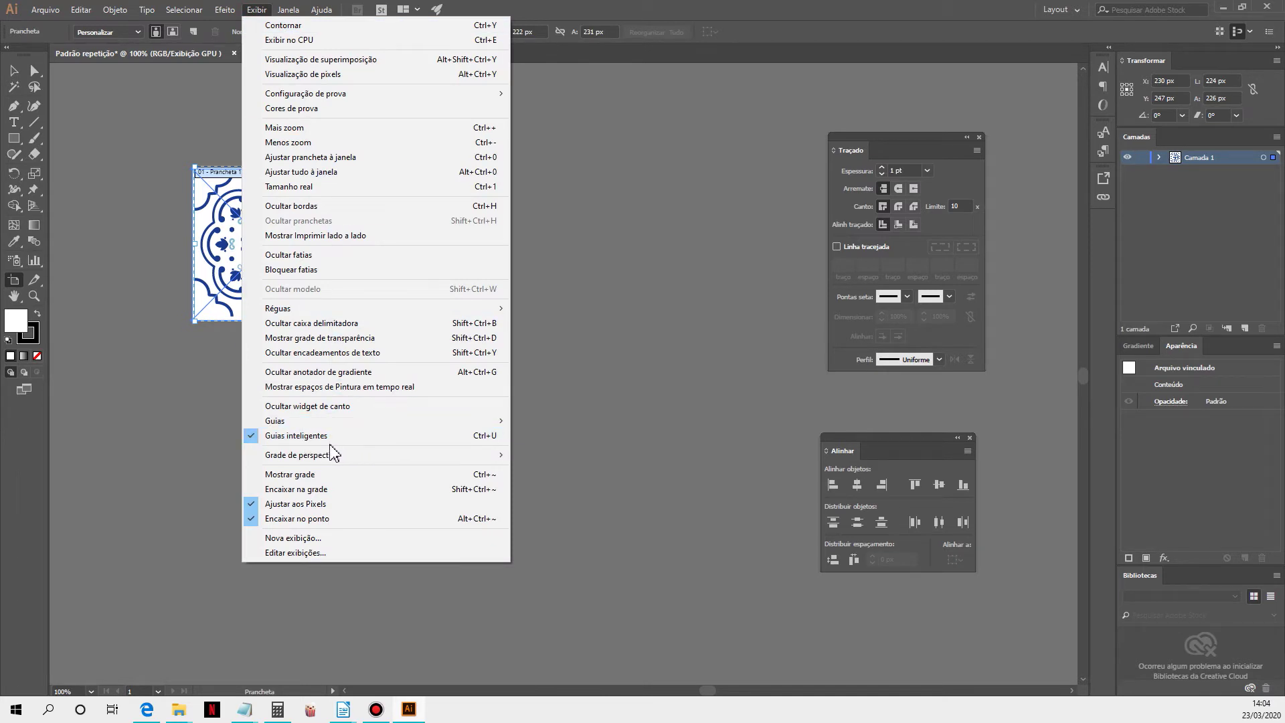
{"action": "left_click", "coordinate": [306, 437]}
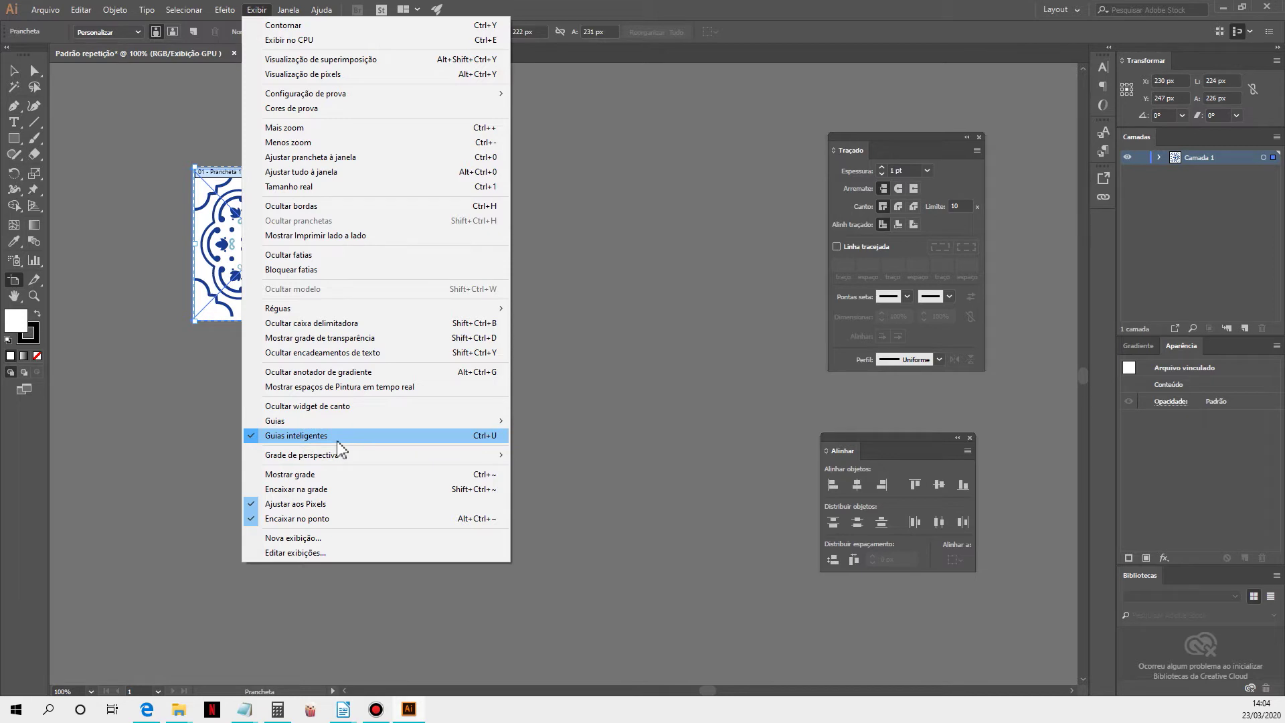
{"action": "left_click", "coordinate": [13, 70]}
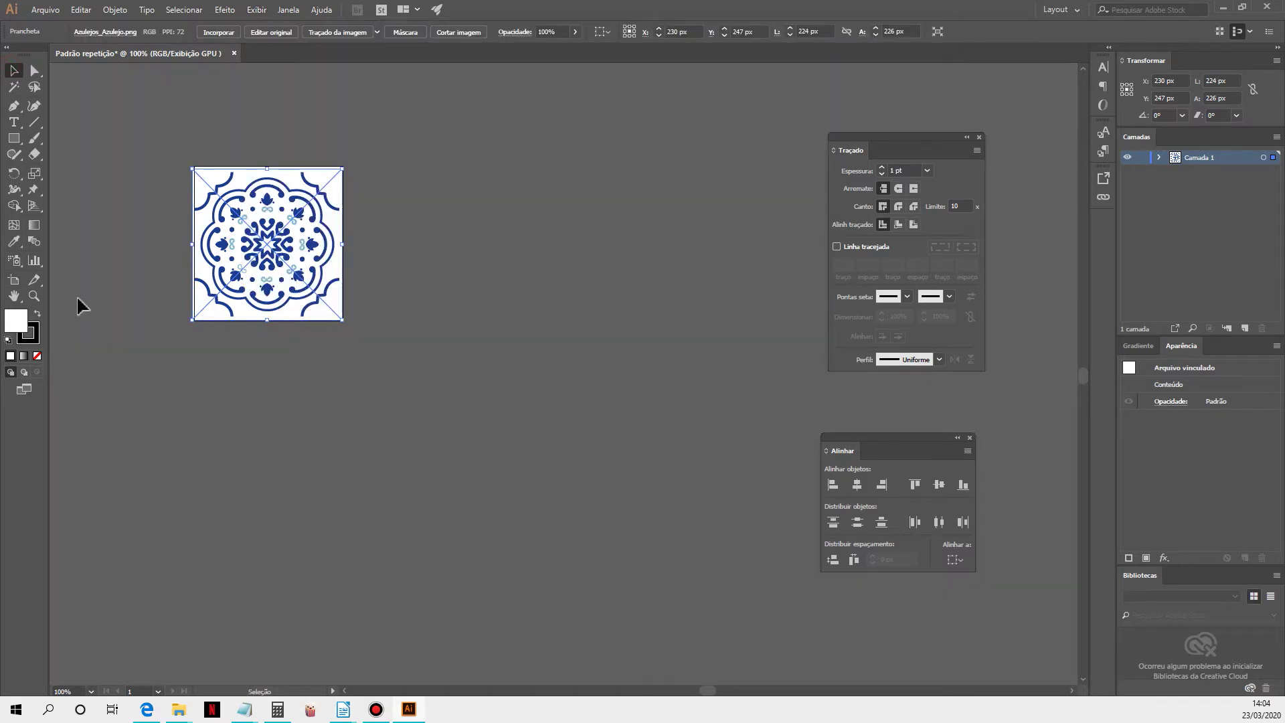
- Rename the artboard as "Módulo repetição" and return to the Selection tool
{"action": "left_click", "coordinate": [14, 282]}
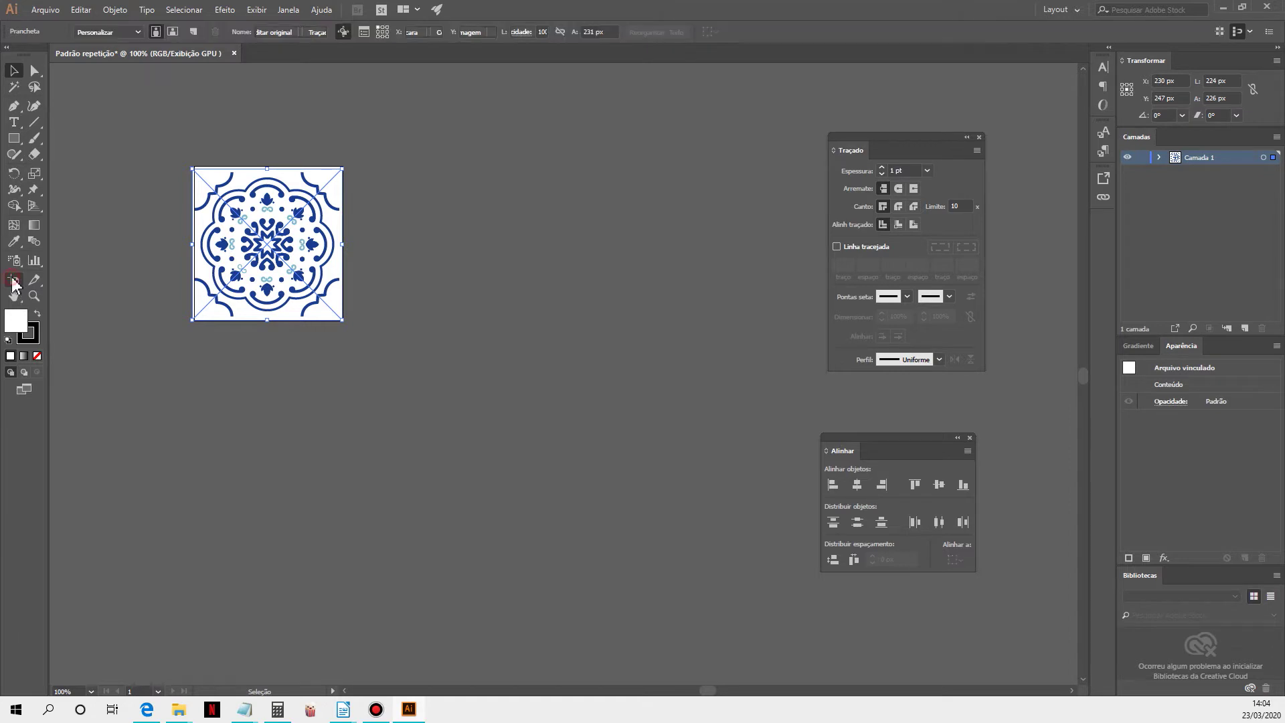
{"action": "left_click", "coordinate": [304, 32]}
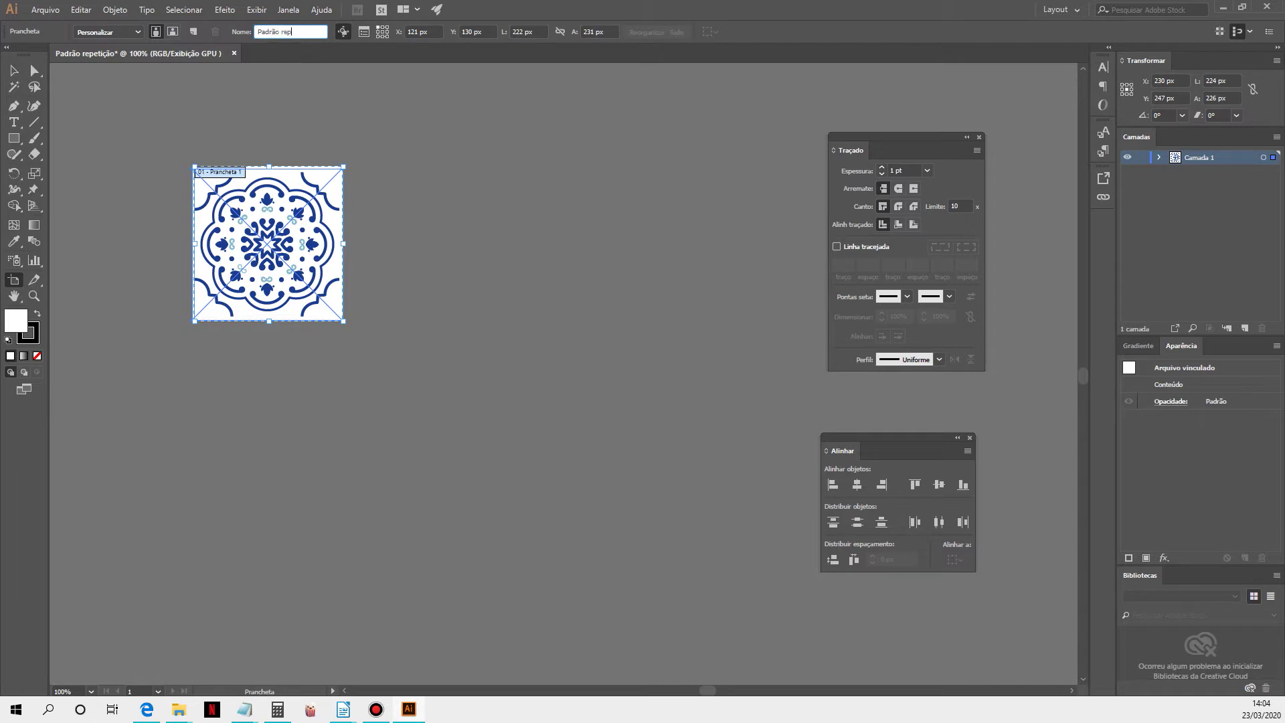
{"action": "key", "text": "Home"}
{"action": "key", "text": "Delete"}
{"action": "key", "text": "Delete"}
{"action": "key", "text": "Delete"}
{"action": "key", "text": "Delete"}
{"action": "type", "text": "Módu"}
{"action": "key", "text": "Return"}
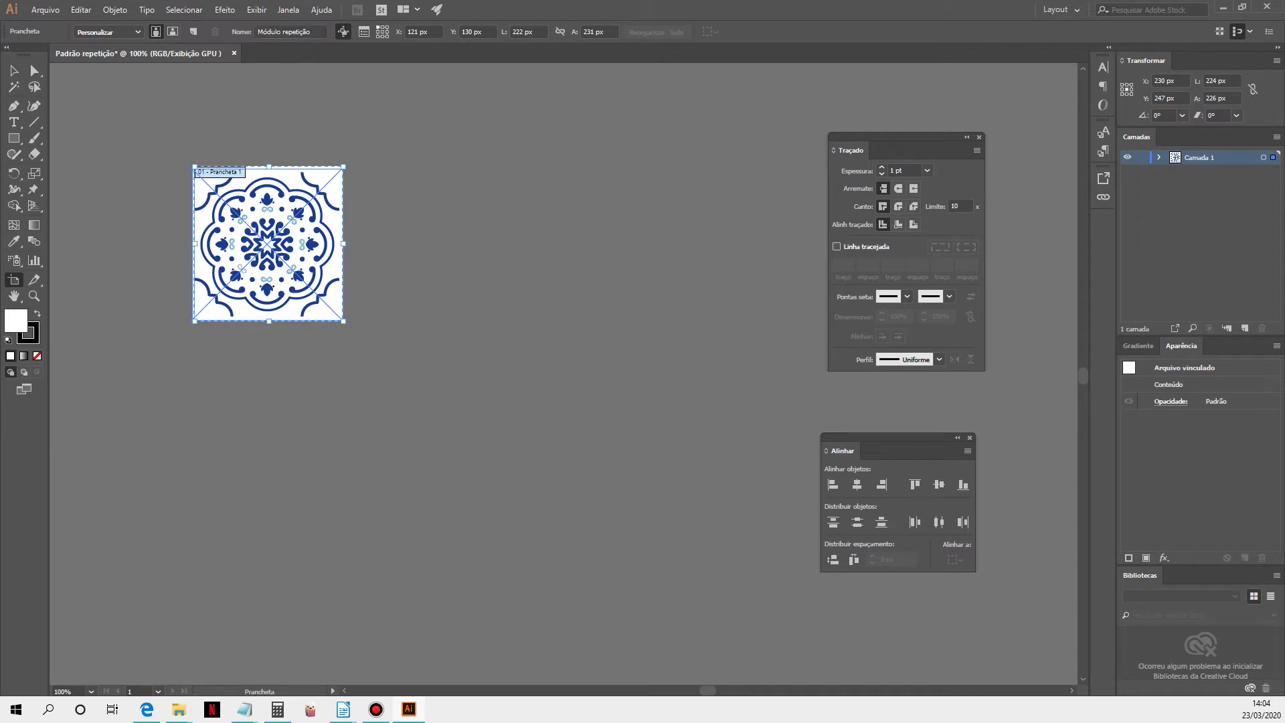
{"action": "left_click", "coordinate": [15, 72]}
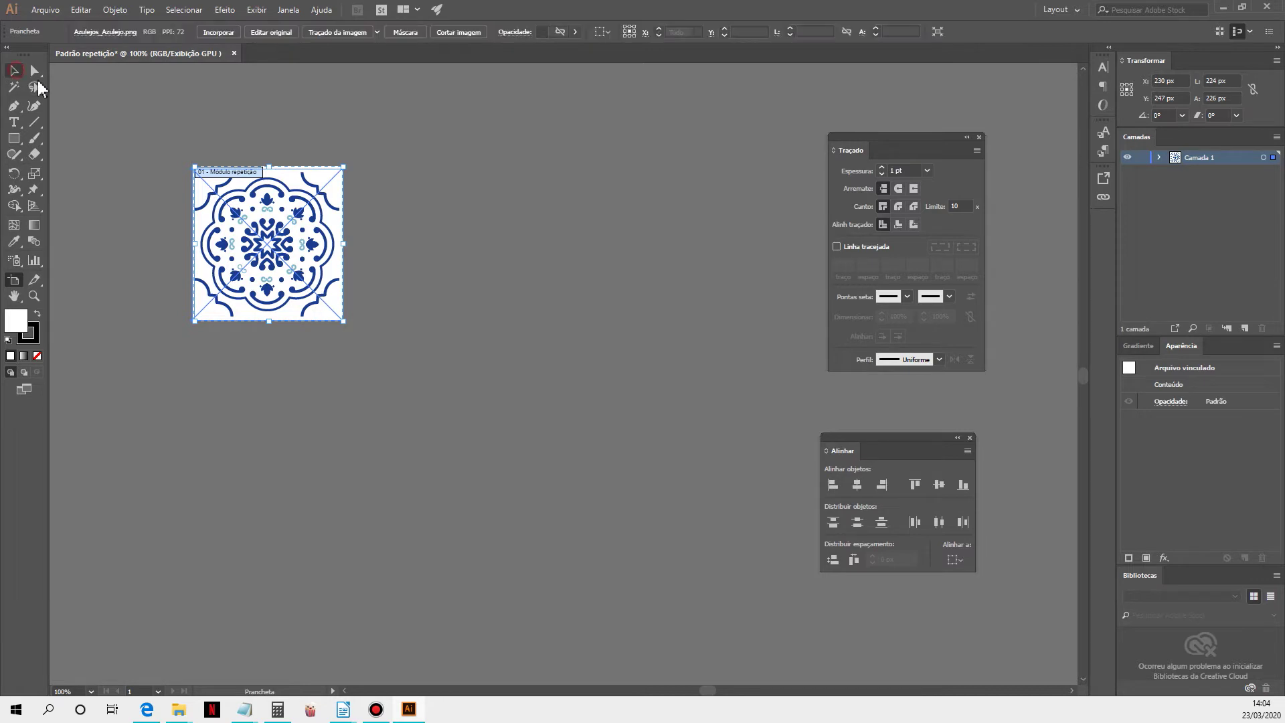
- Lock the layer that holds the tile image and rename it "Original"
{"action": "left_click_drag", "start_coordinate": [295, 231], "coordinate": [363, 296]}
{"action": "left_click", "coordinate": [364, 296], "text": "ctrl"}
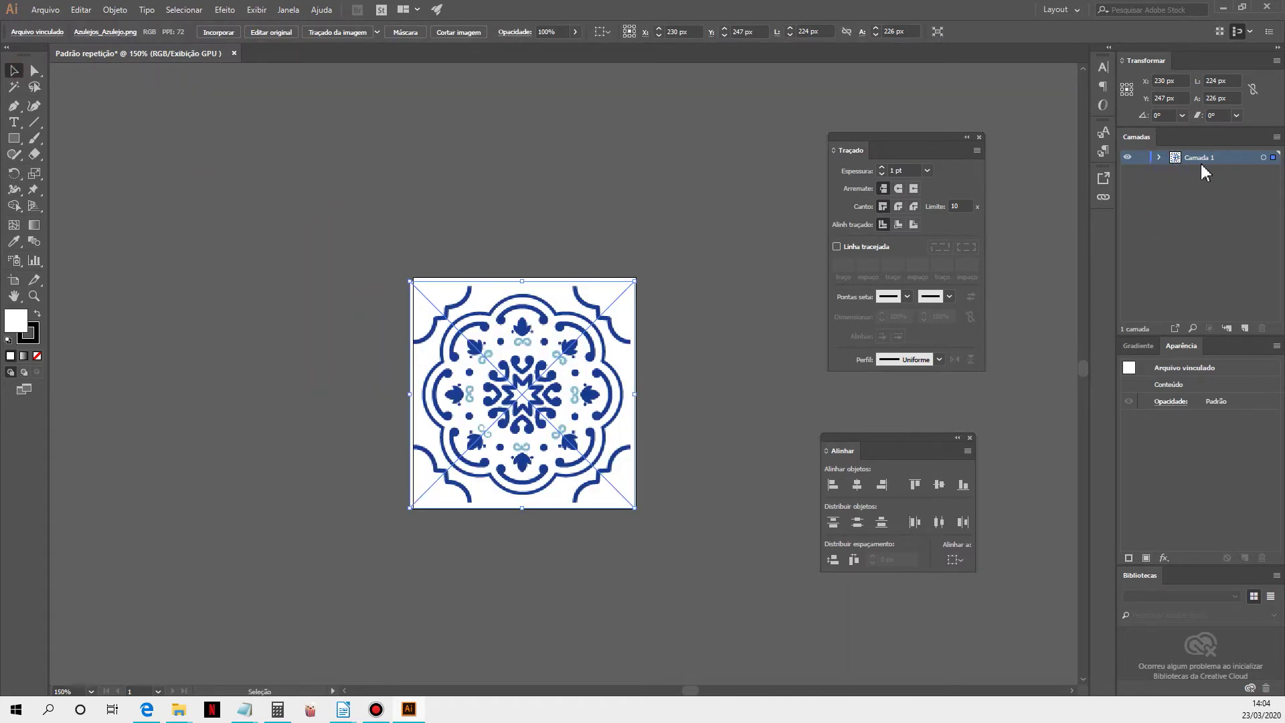
{"action": "left_click_drag", "start_coordinate": [1138, 137], "coordinate": [539, 134]}
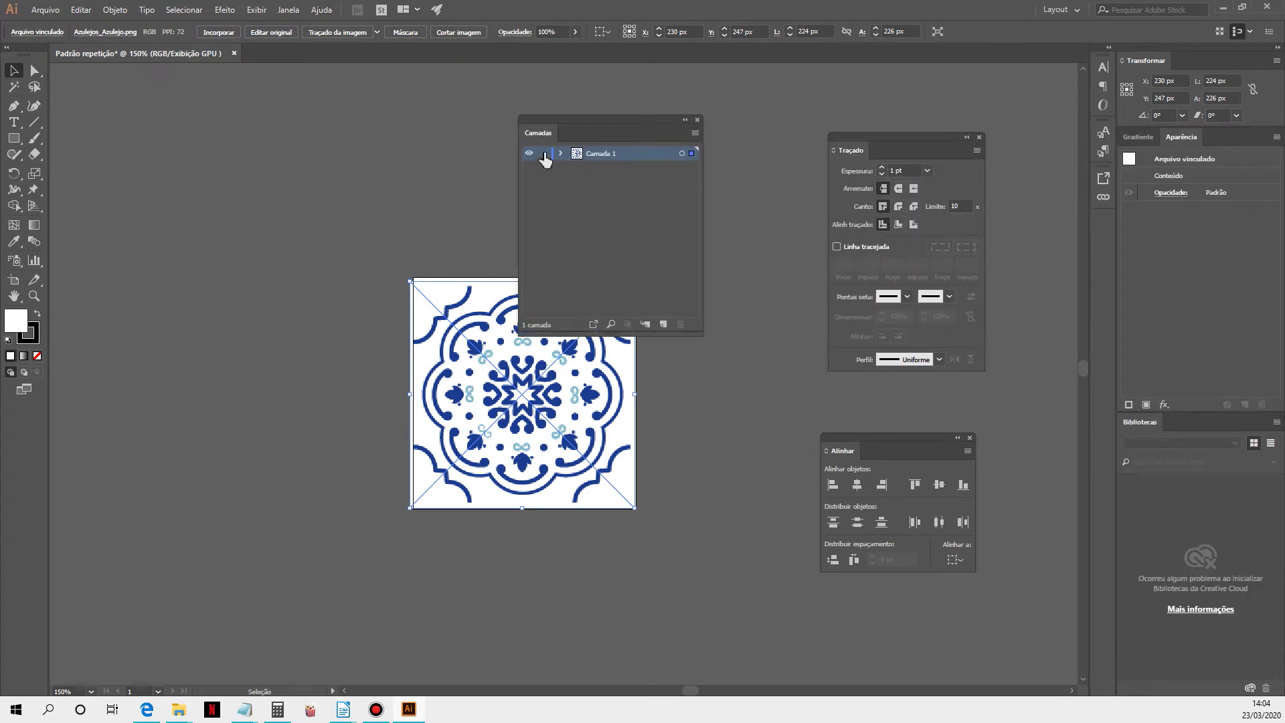
{"action": "left_click", "coordinate": [544, 156]}
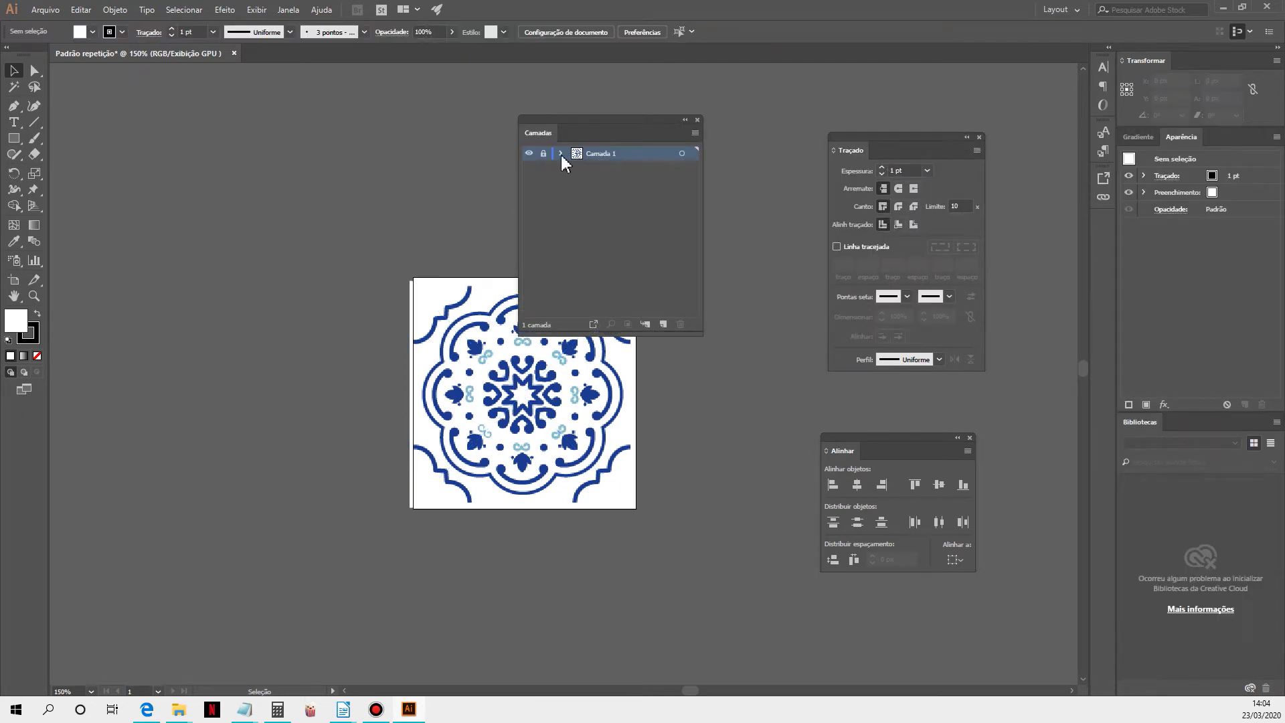
{"action": "double_click", "coordinate": [592, 154]}
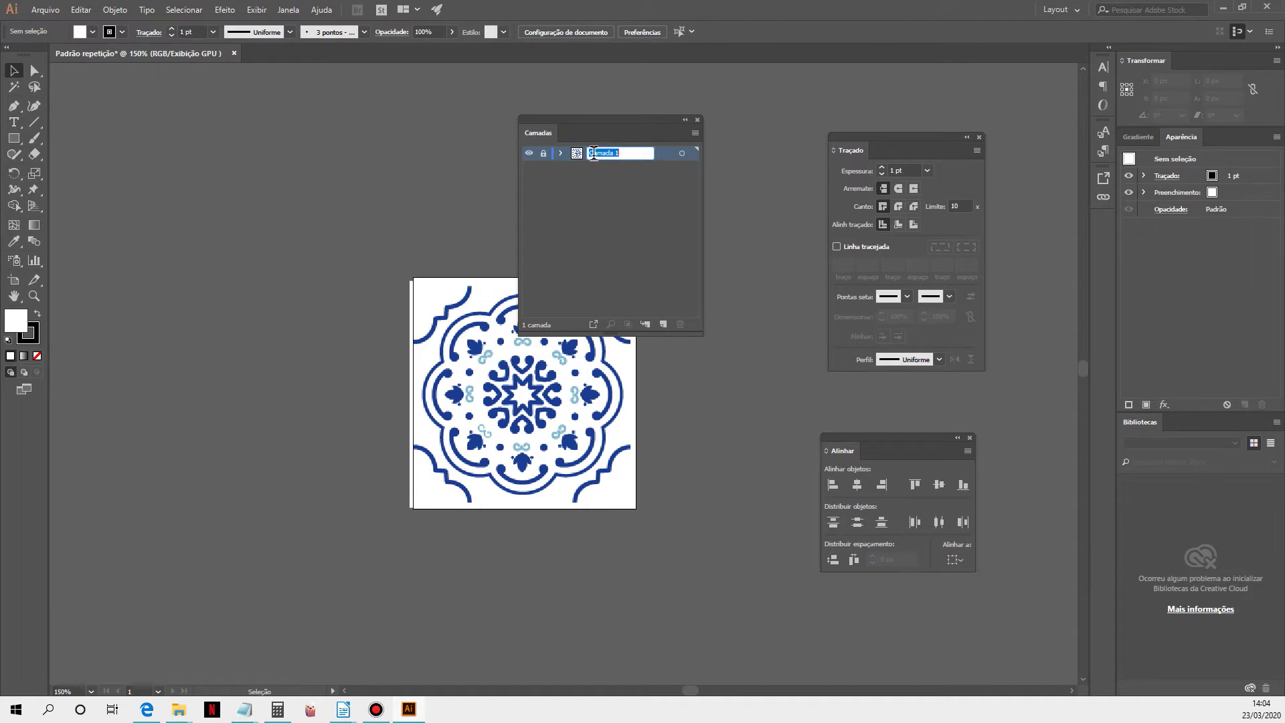
{"action": "type", "text": "Original"}
{"action": "key", "text": "Return"}
- Add a new layer above Original and move the floating layers and stroke panels clear of the tile
{"action": "left_click", "coordinate": [663, 324]}
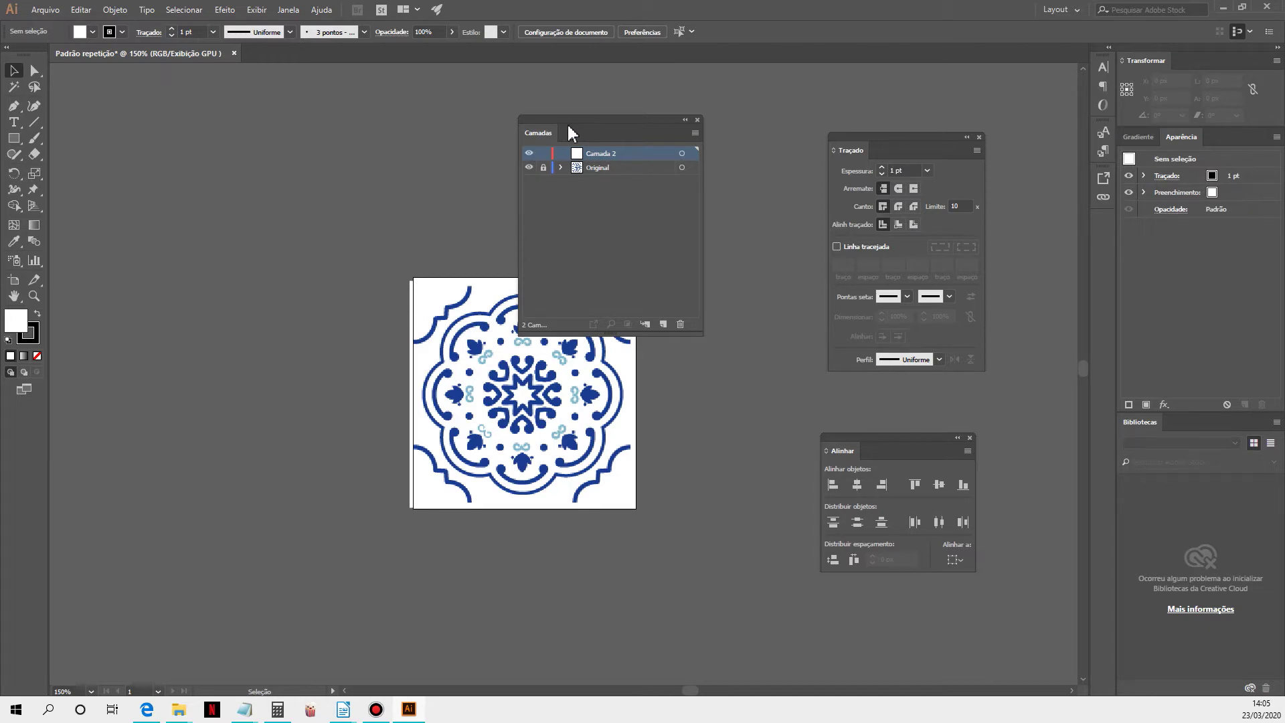
{"action": "left_click_drag", "start_coordinate": [547, 136], "coordinate": [693, 123]}
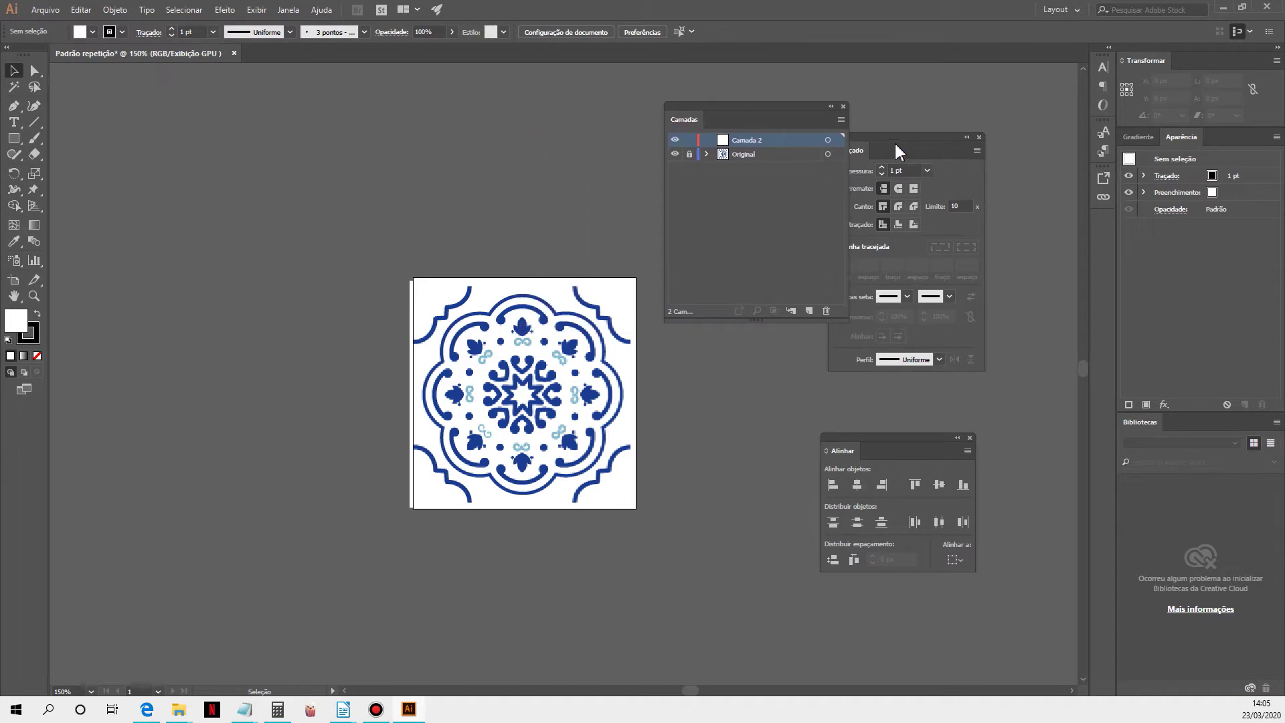
{"action": "left_click_drag", "start_coordinate": [878, 146], "coordinate": [997, 194]}
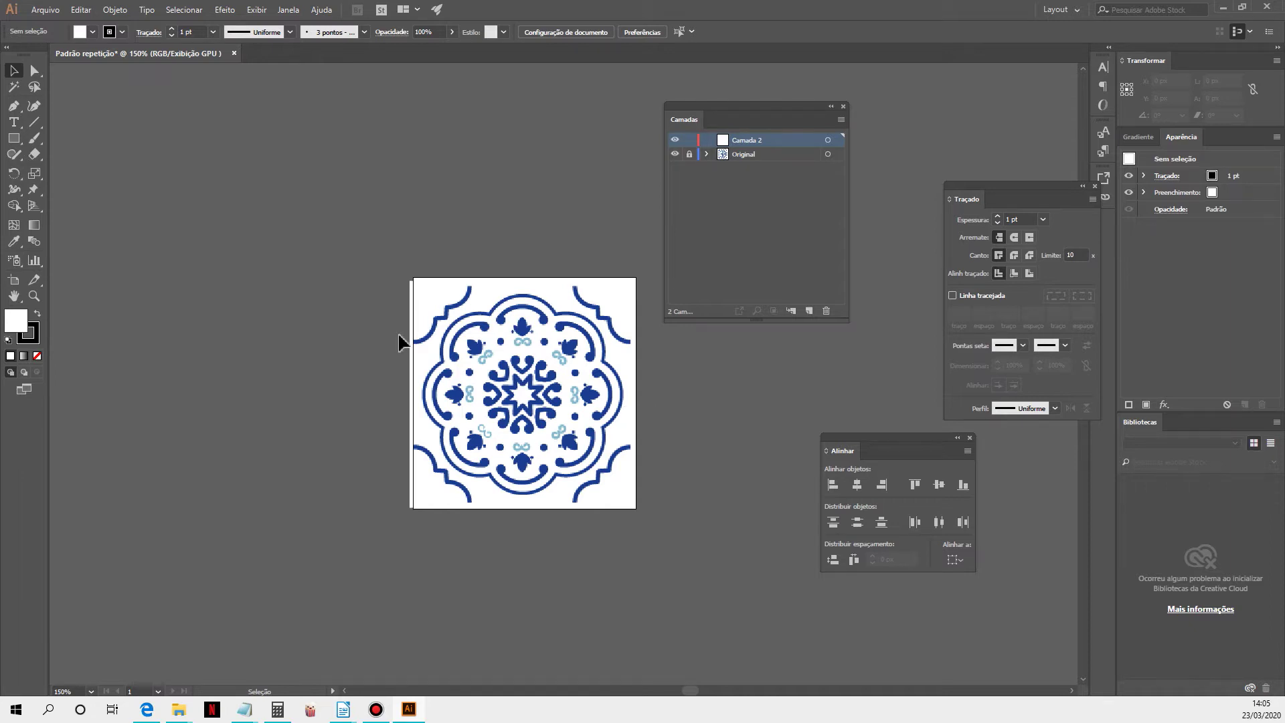
- Show the rulers around the document
{"action": "left_click", "coordinate": [258, 10]}
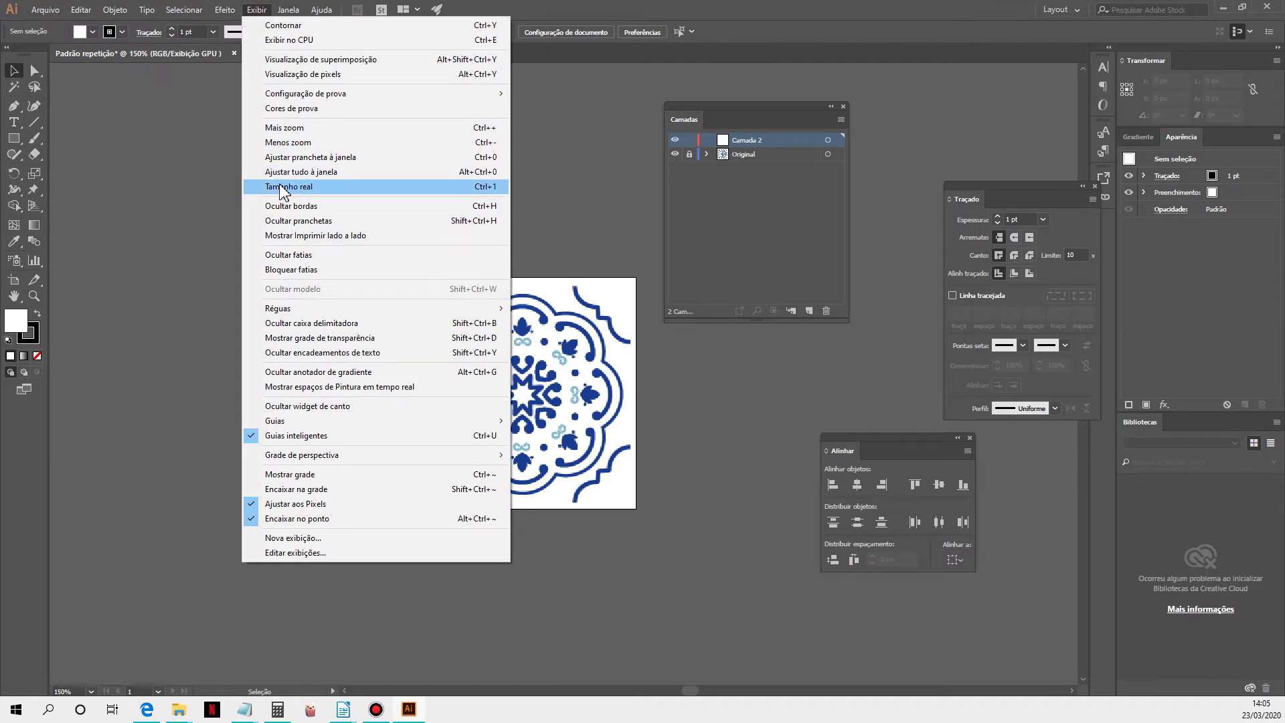
{"action": "mouse_move", "coordinate": [417, 315]}
{"action": "left_click", "coordinate": [582, 310]}
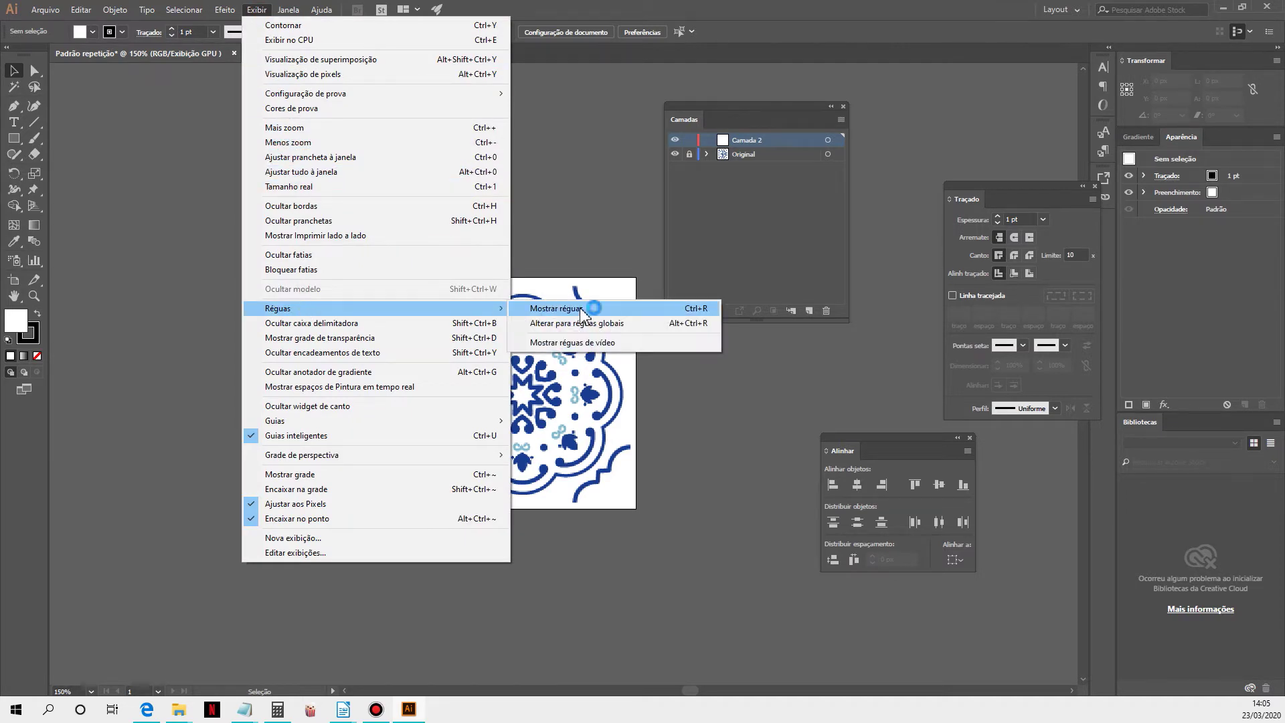
{"action": "left_click", "coordinate": [577, 308]}
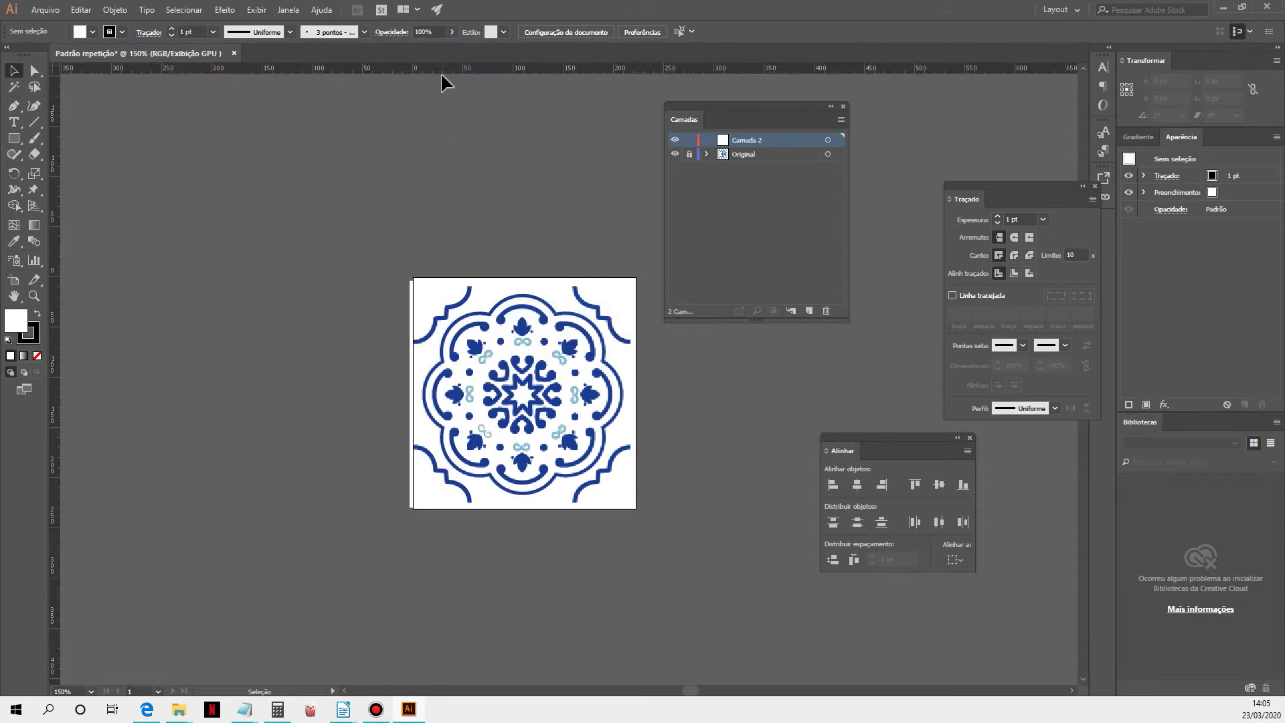
- Examine up close how the tile's edges line up with the artboard, briefly toggling the Original layer's visibility
{"action": "key", "text": "ctrl+space"}
{"action": "left_click", "coordinate": [487, 328], "text": "ctrl"}
{"action": "left_click", "coordinate": [487, 328], "text": "ctrl"}
{"action": "left_click_drag", "start_coordinate": [635, 441], "coordinate": [320, 227]}
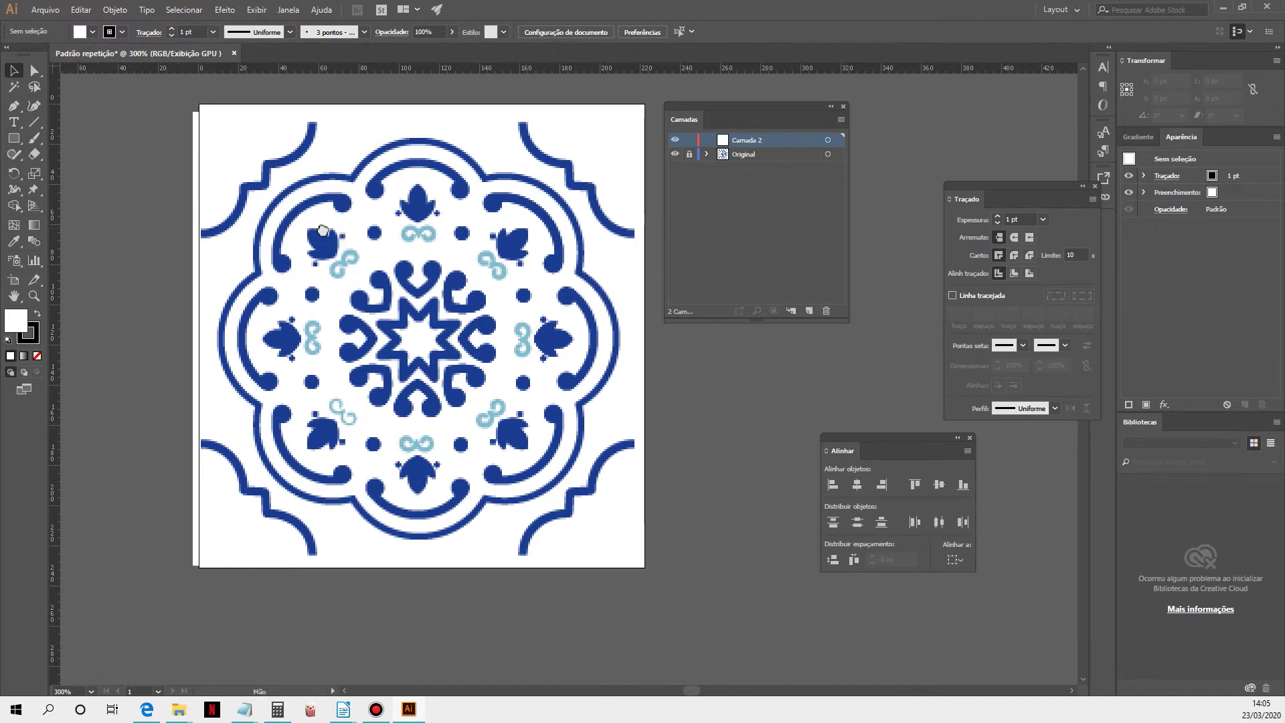
{"action": "left_click", "coordinate": [251, 199], "text": "ctrl"}
{"action": "left_click_drag", "start_coordinate": [538, 253], "coordinate": [215, 108]}
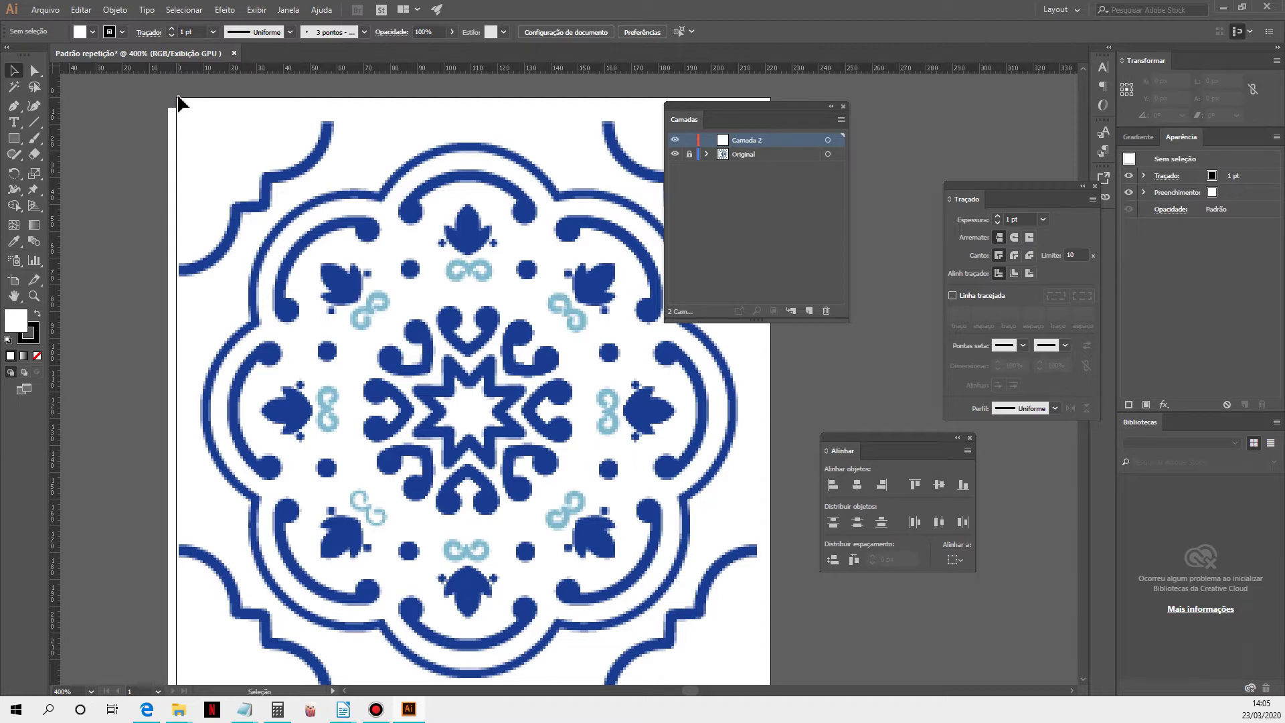
{"action": "left_click", "coordinate": [674, 155]}
{"action": "left_click", "coordinate": [674, 154]}
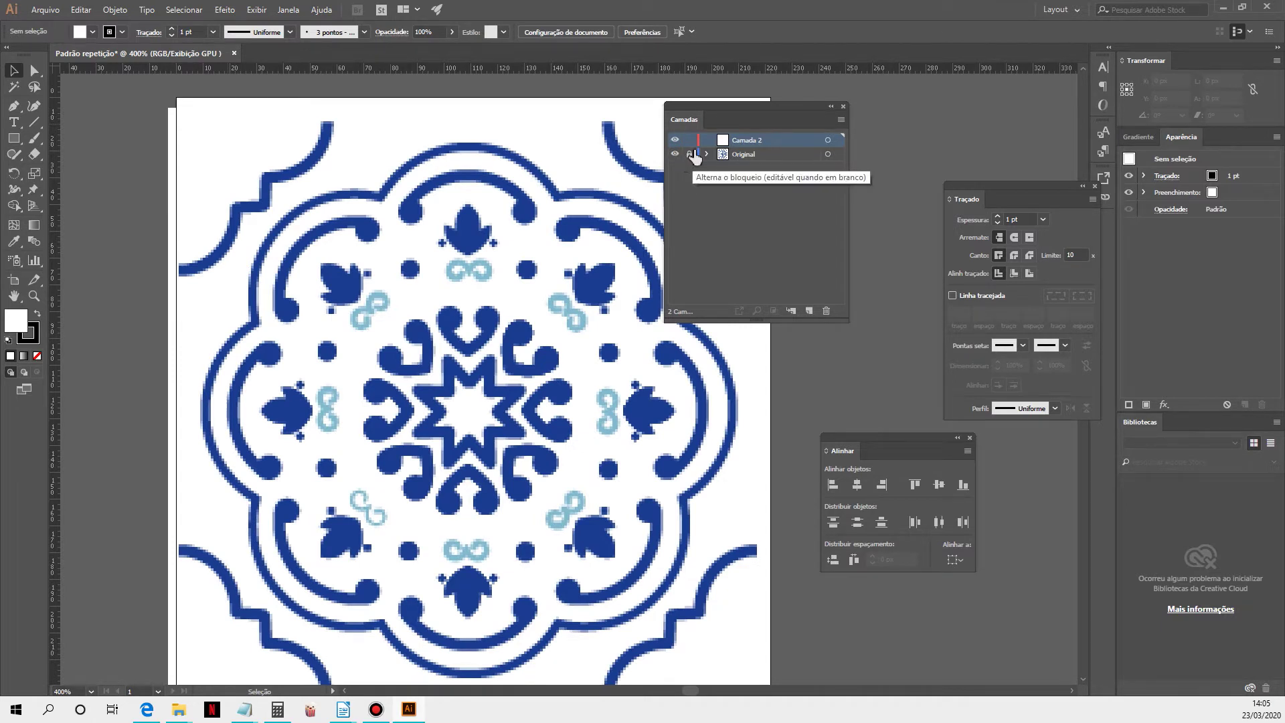
- Unlock the Original layer to align the tile image with the artboard's left and top edges, and relock the layer
{"action": "left_click", "coordinate": [690, 155]}
{"action": "left_click", "coordinate": [522, 327]}
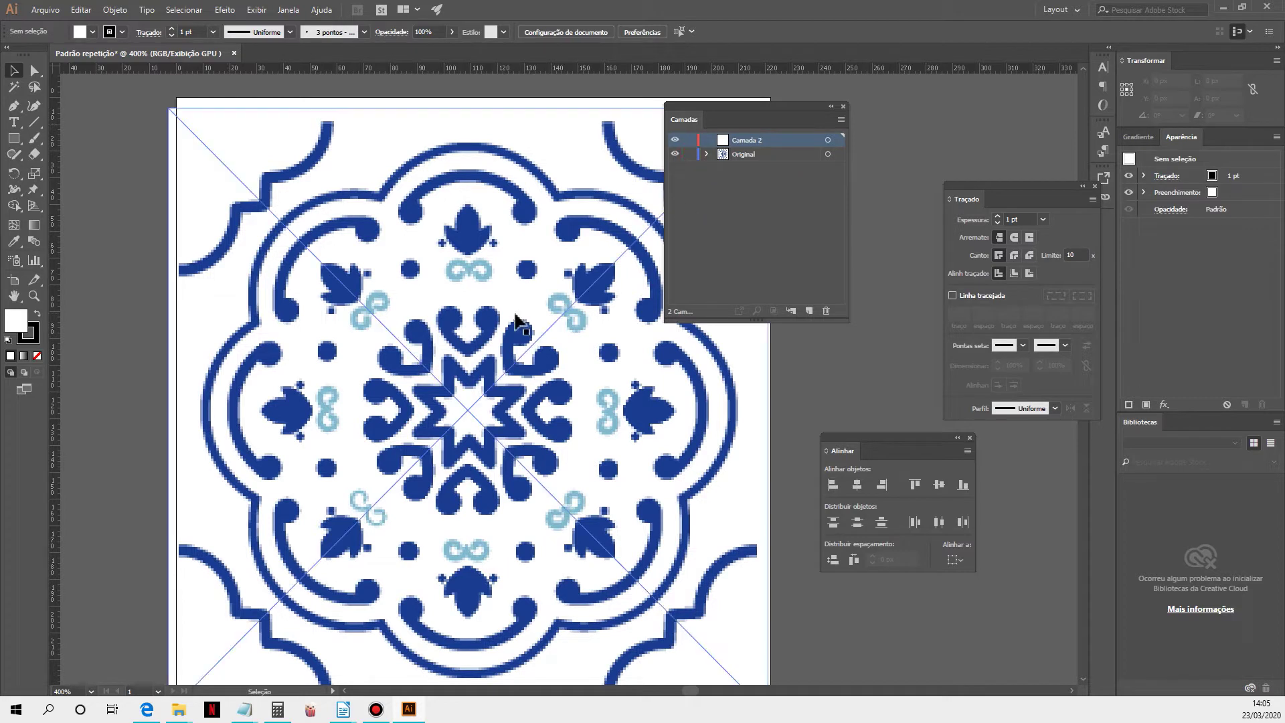
{"action": "left_click", "coordinate": [492, 325]}
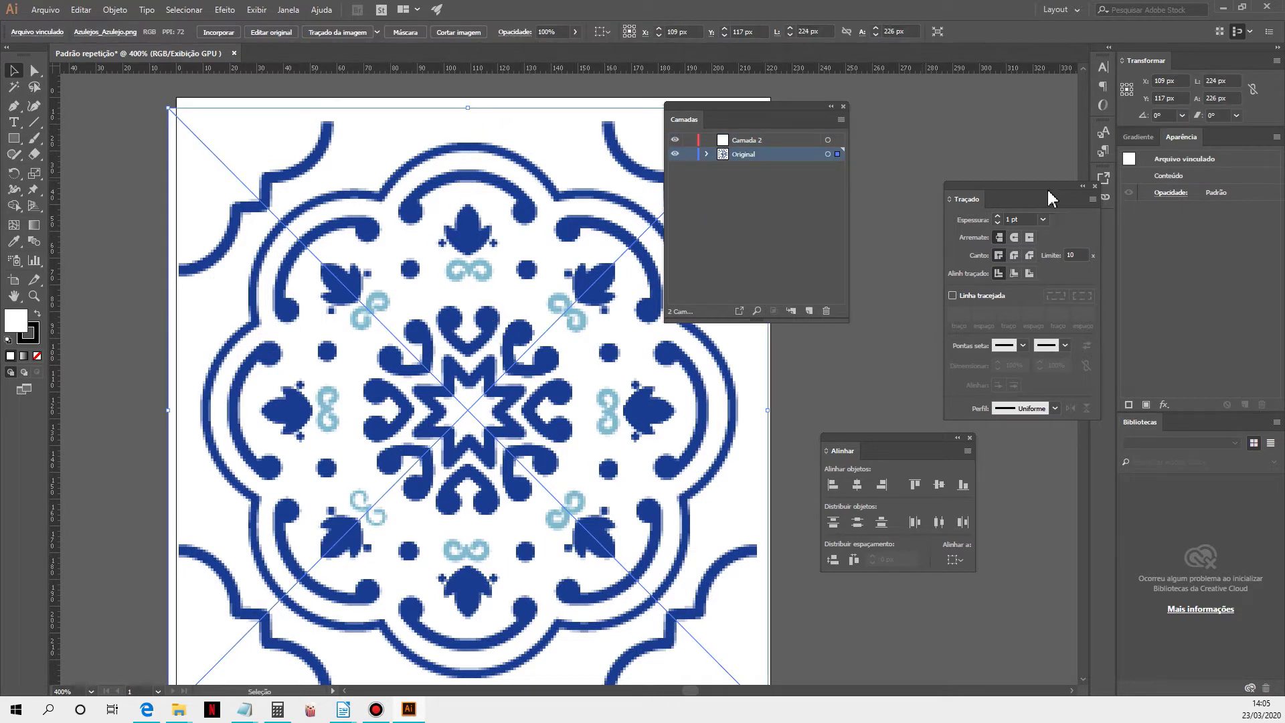
{"action": "left_click", "coordinate": [955, 559]}
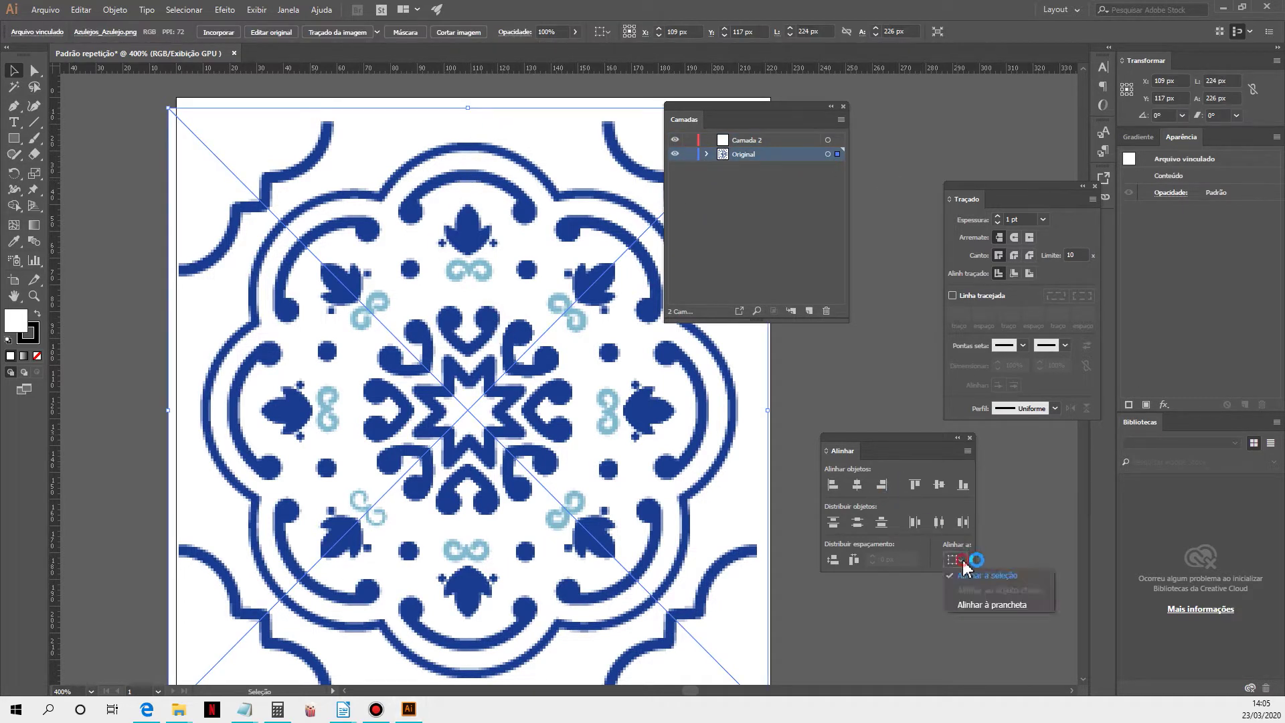
{"action": "left_click", "coordinate": [977, 606]}
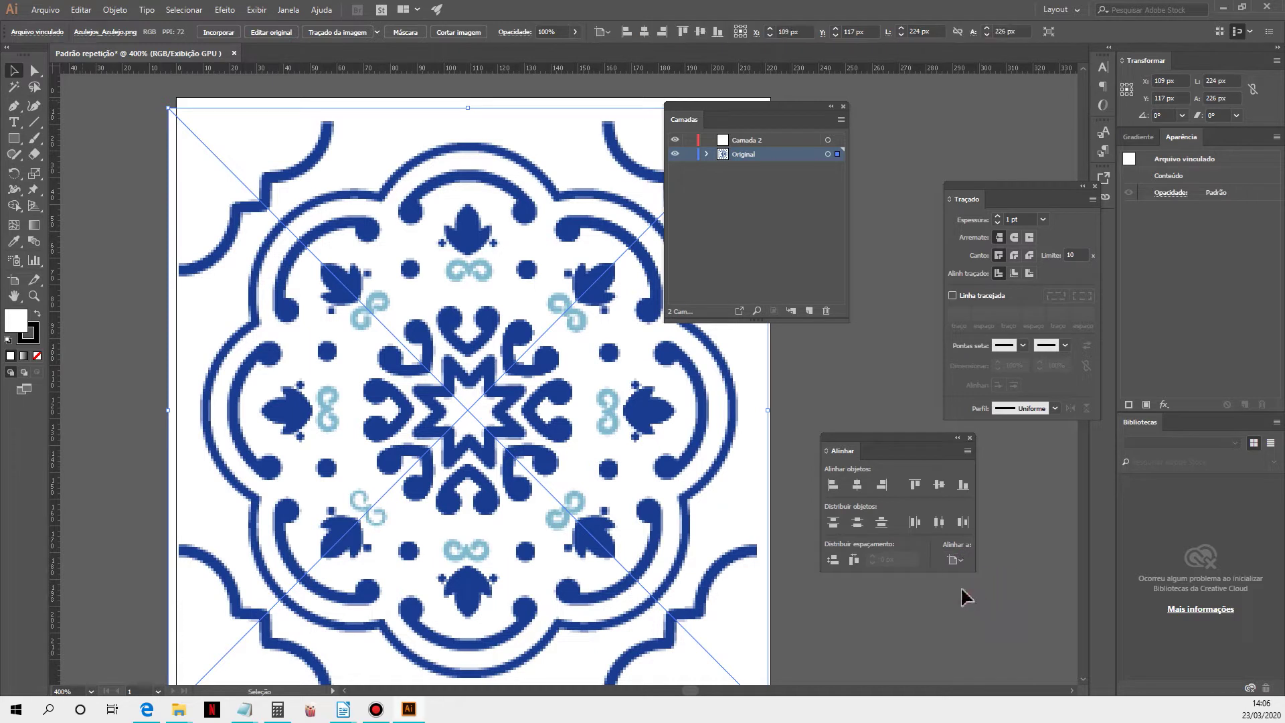
{"action": "left_click", "coordinate": [830, 491]}
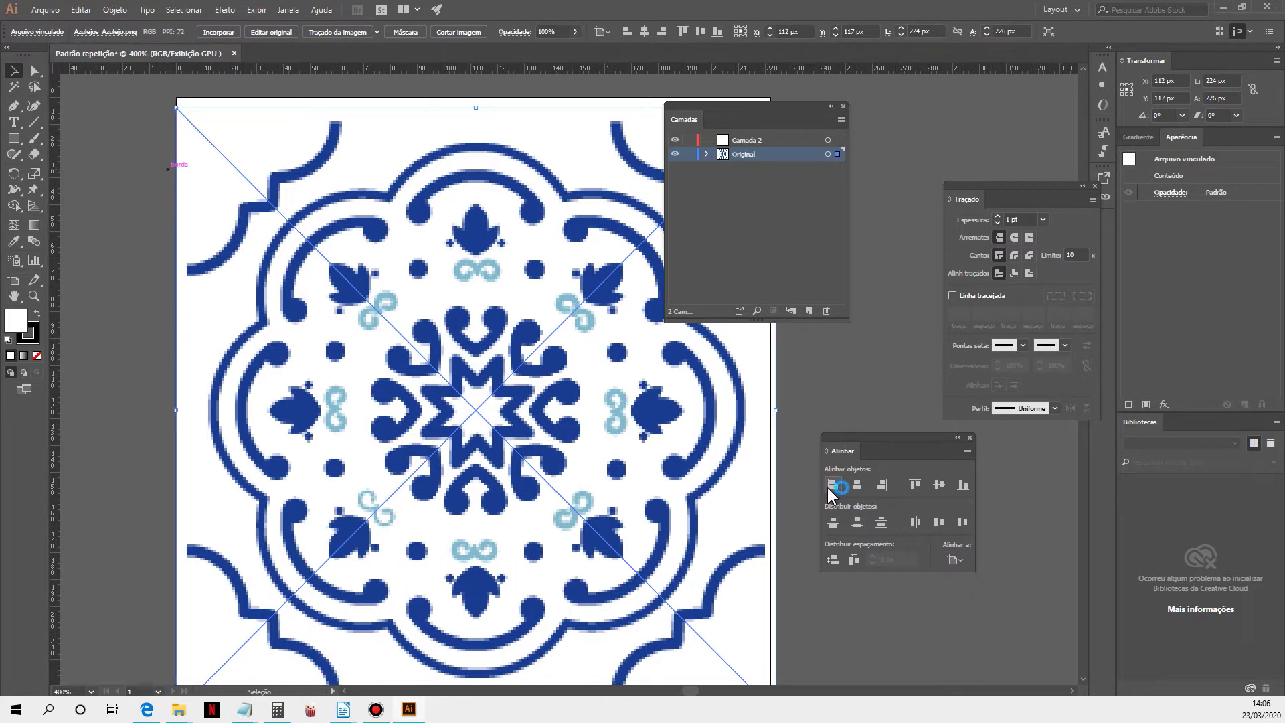
{"action": "left_click", "coordinate": [916, 485]}
{"action": "left_click", "coordinate": [688, 155]}
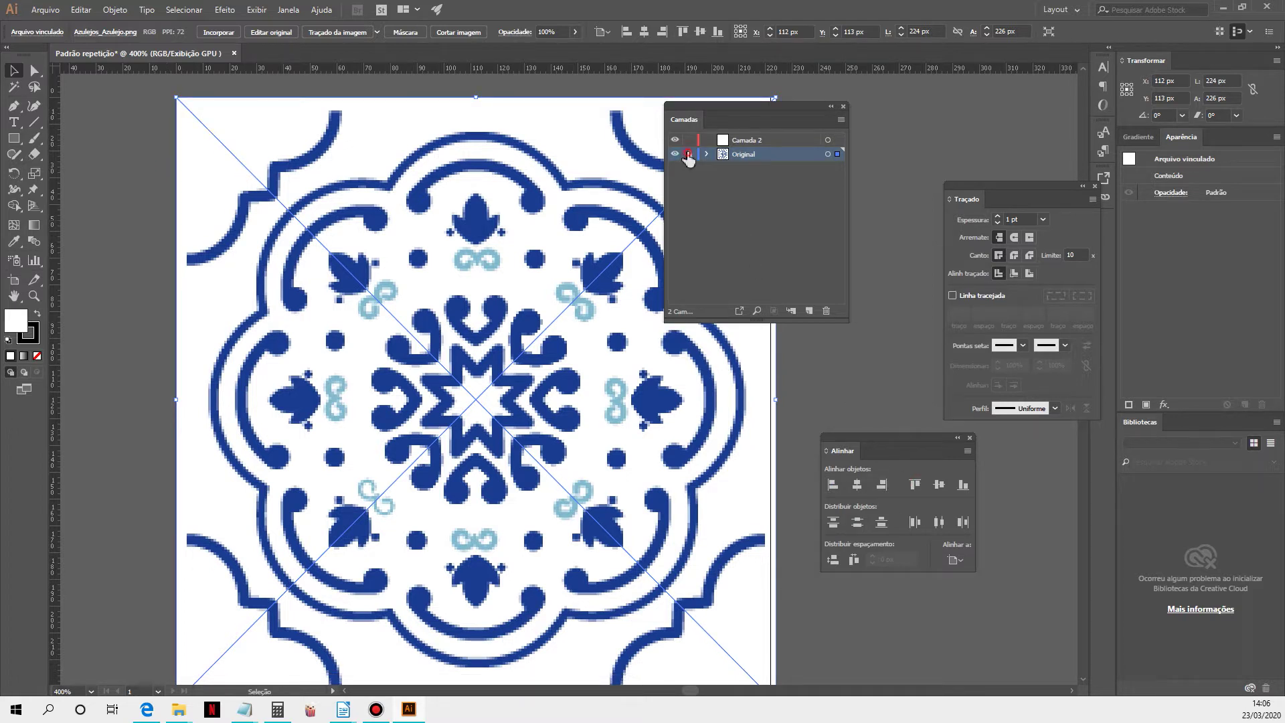
- Resize the artboard from its lower-right corner to 224 × 226.25 px so it matches the tile image's edges
{"action": "left_click", "coordinate": [831, 107]}
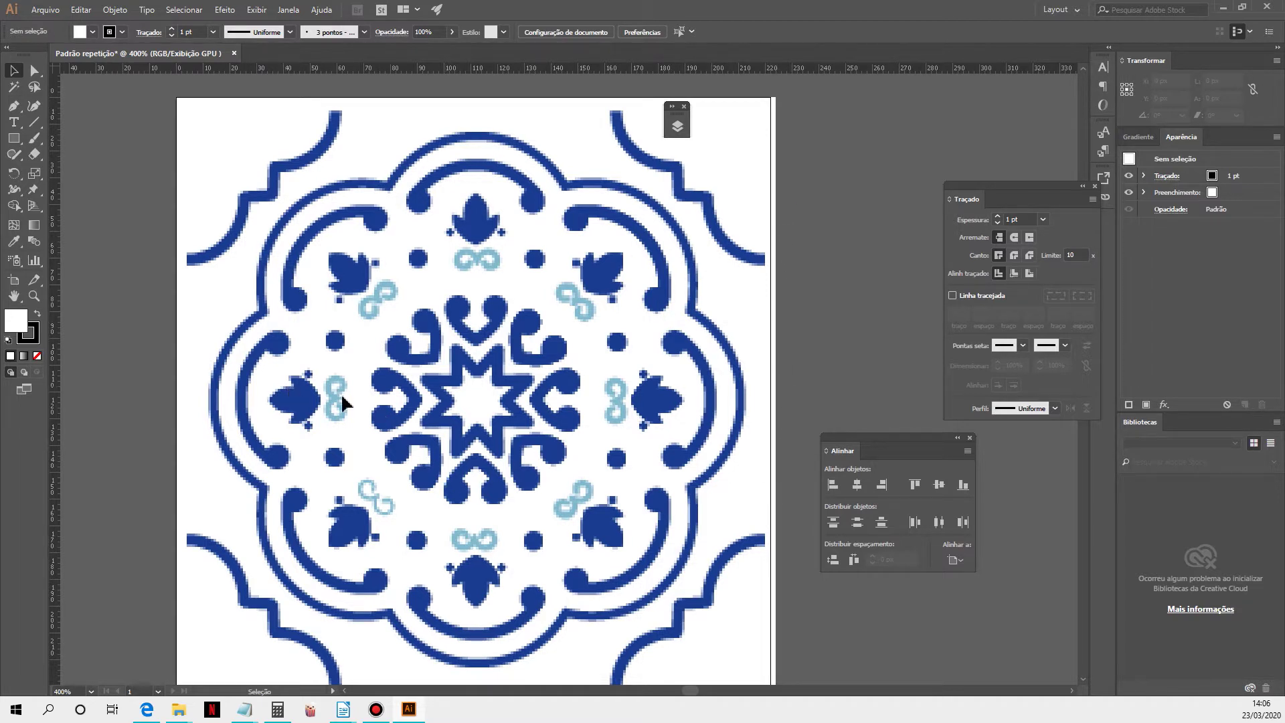
{"action": "scroll", "coordinate": [368, 405], "scroll_direction": "down", "scroll_amount": 5}
{"action": "scroll", "coordinate": [368, 405], "scroll_direction": "right", "scroll_amount": 3}
{"action": "left_click", "coordinate": [14, 280]}
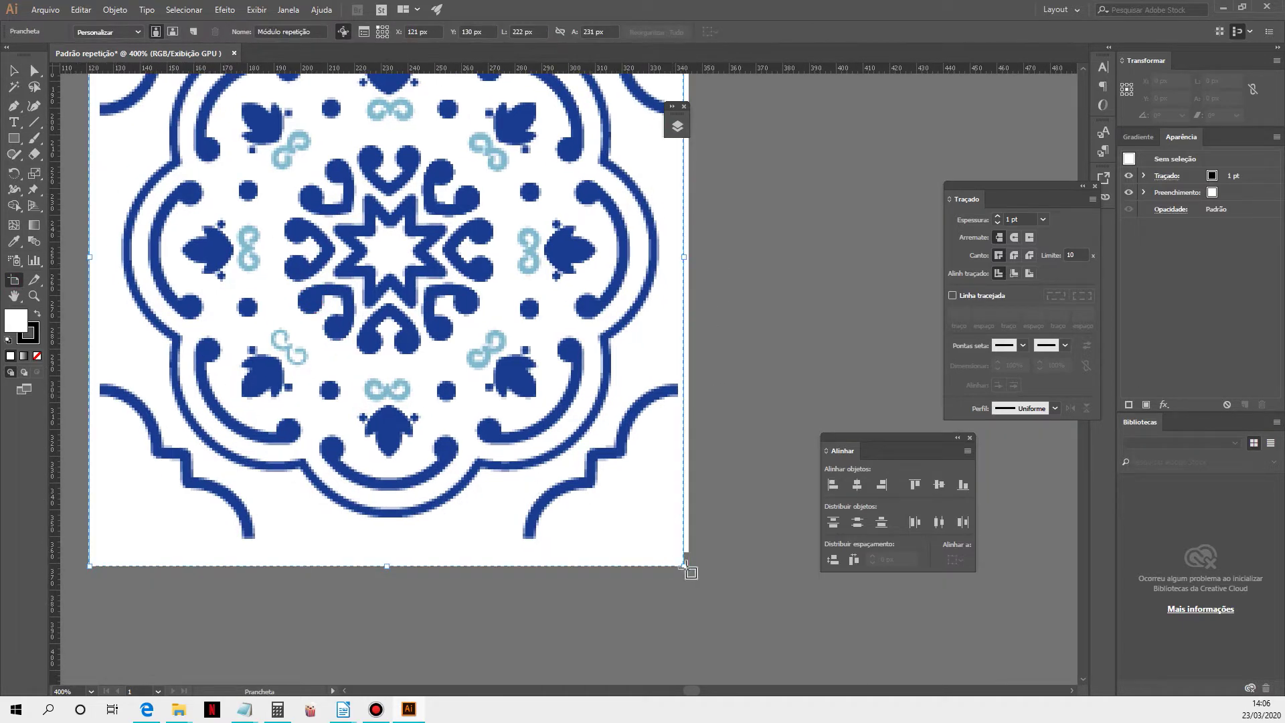
{"action": "left_click_drag", "start_coordinate": [684, 566], "coordinate": [690, 555]}
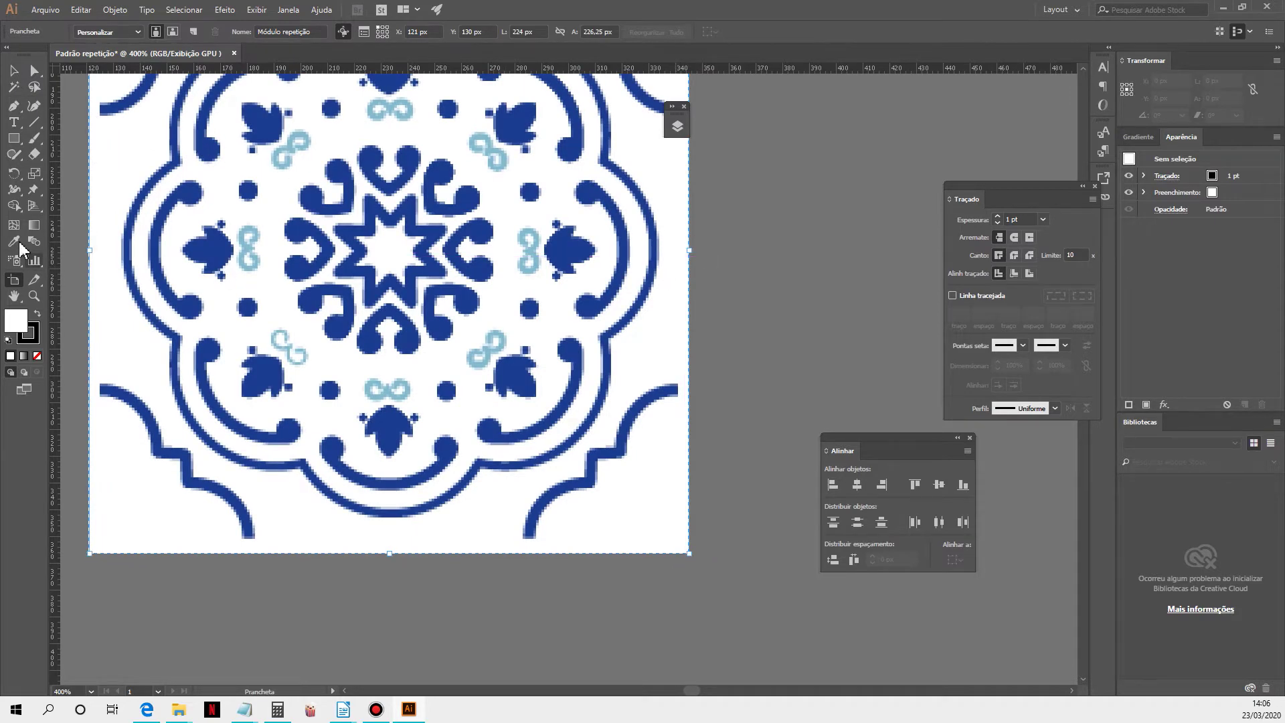
{"action": "left_click", "coordinate": [13, 70]}
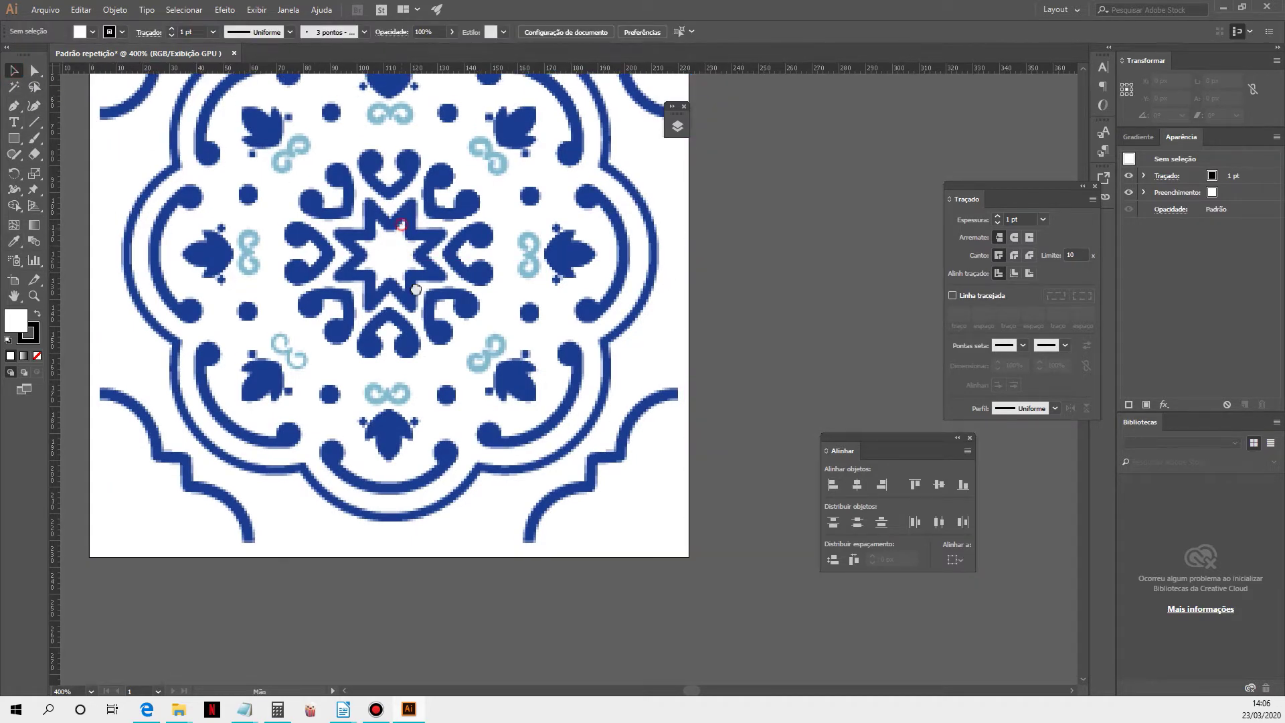
- Make the layer Camada 2 active and move the floating layers panel clear of the tile
{"action": "left_click_drag", "start_coordinate": [415, 289], "coordinate": [462, 420]}
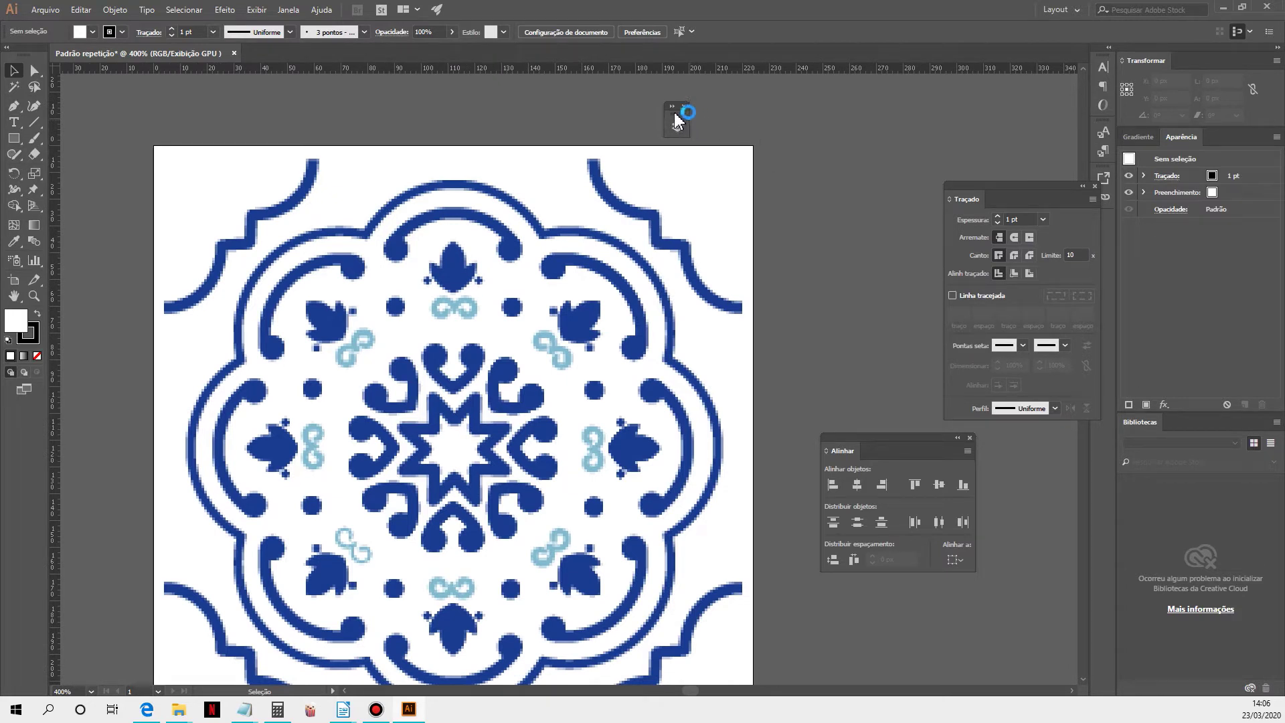
{"action": "key", "text": "space"}
{"action": "left_click_drag", "start_coordinate": [498, 385], "coordinate": [470, 328]}
{"action": "left_click", "coordinate": [678, 125]}
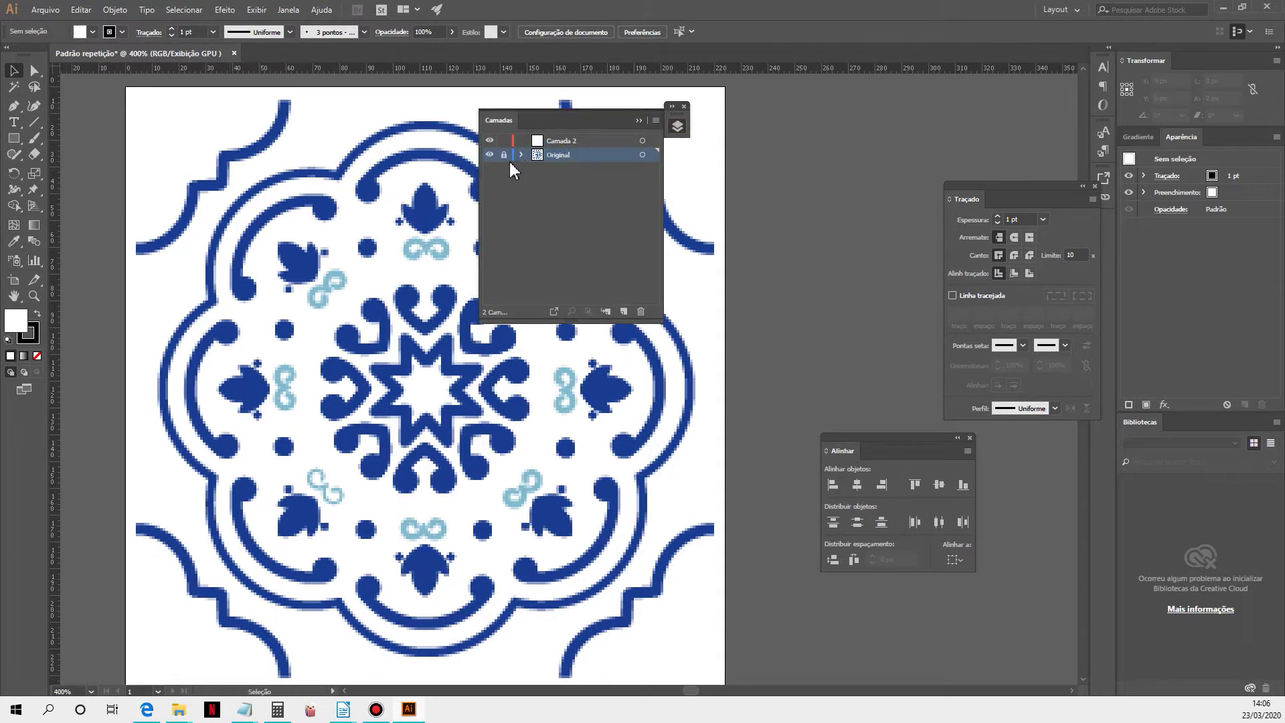
{"action": "left_click", "coordinate": [583, 141]}
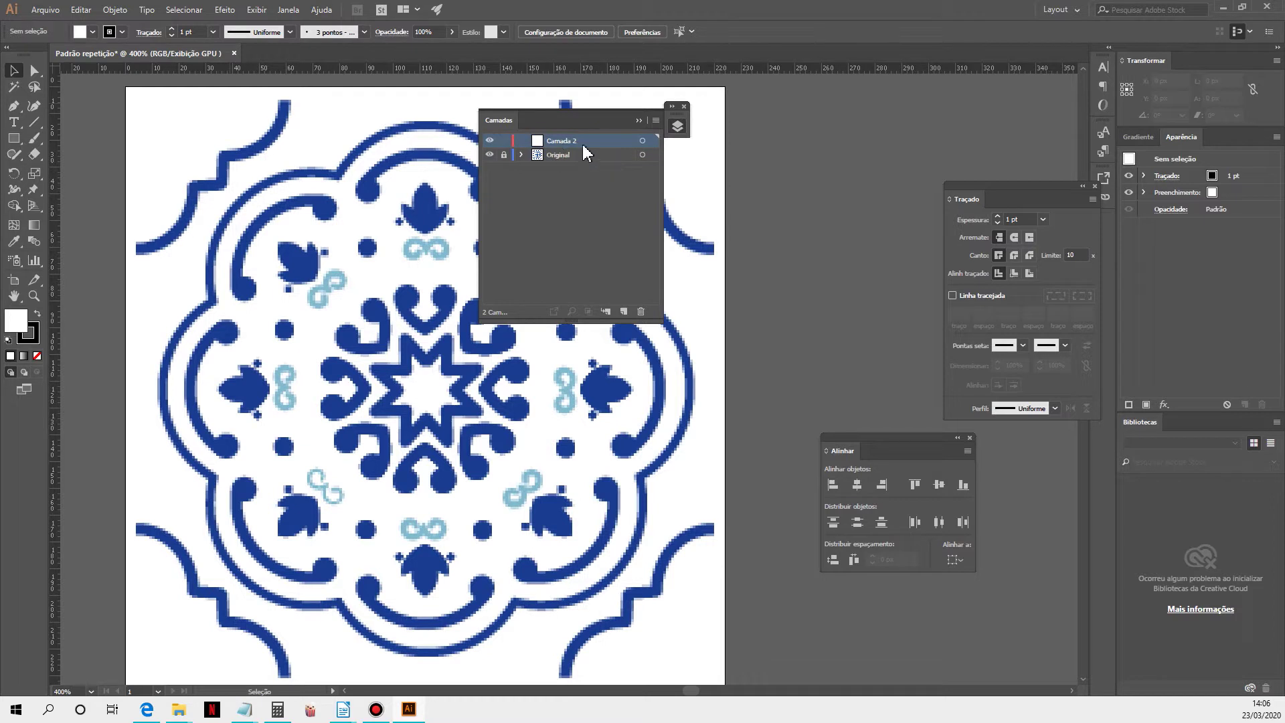
{"action": "left_click_drag", "start_coordinate": [596, 122], "coordinate": [903, 132]}
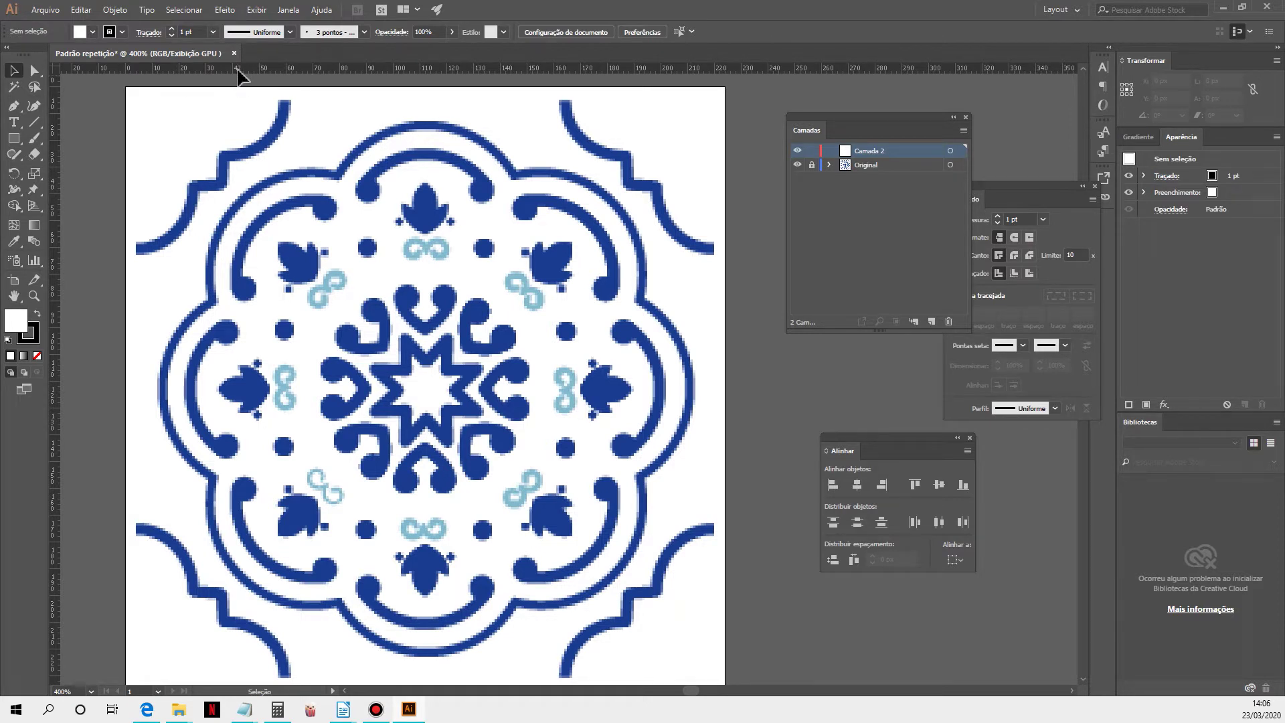
- Place a horizontal guide through the tile's centre at Y 113 px and open its rotation options about that centre point
{"action": "left_click", "coordinate": [257, 9]}
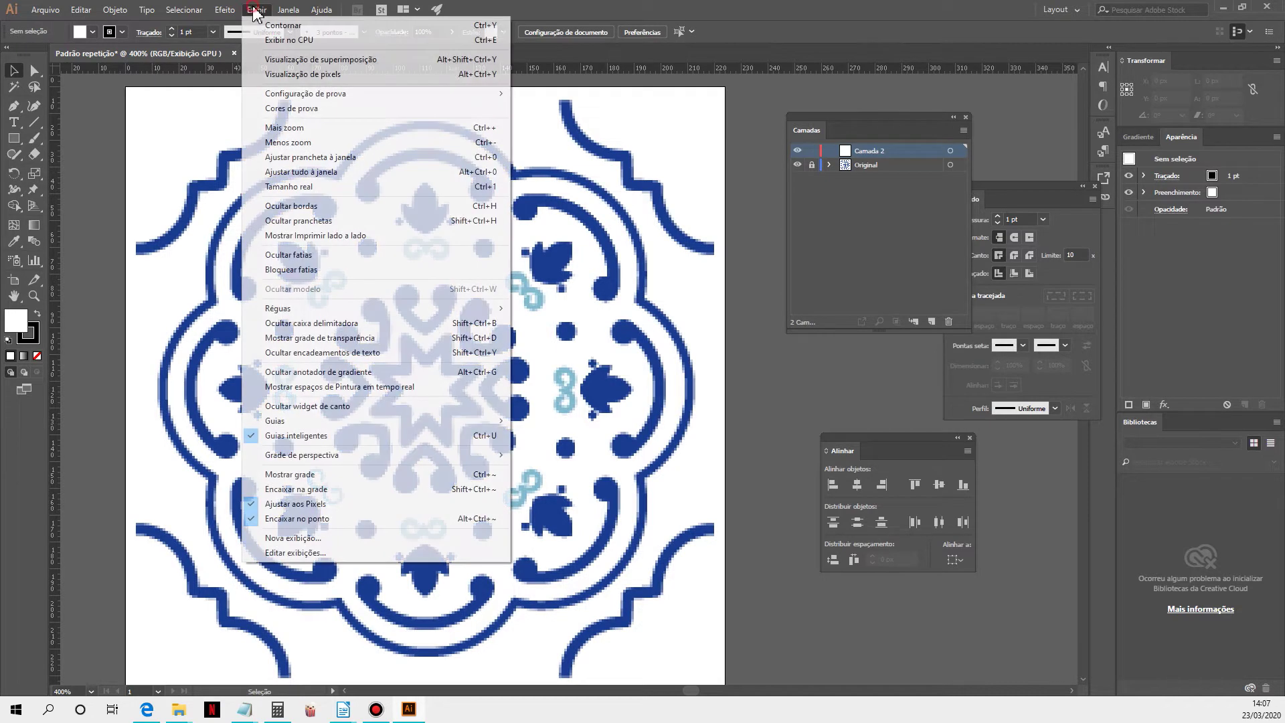
{"action": "mouse_move", "coordinate": [289, 309]}
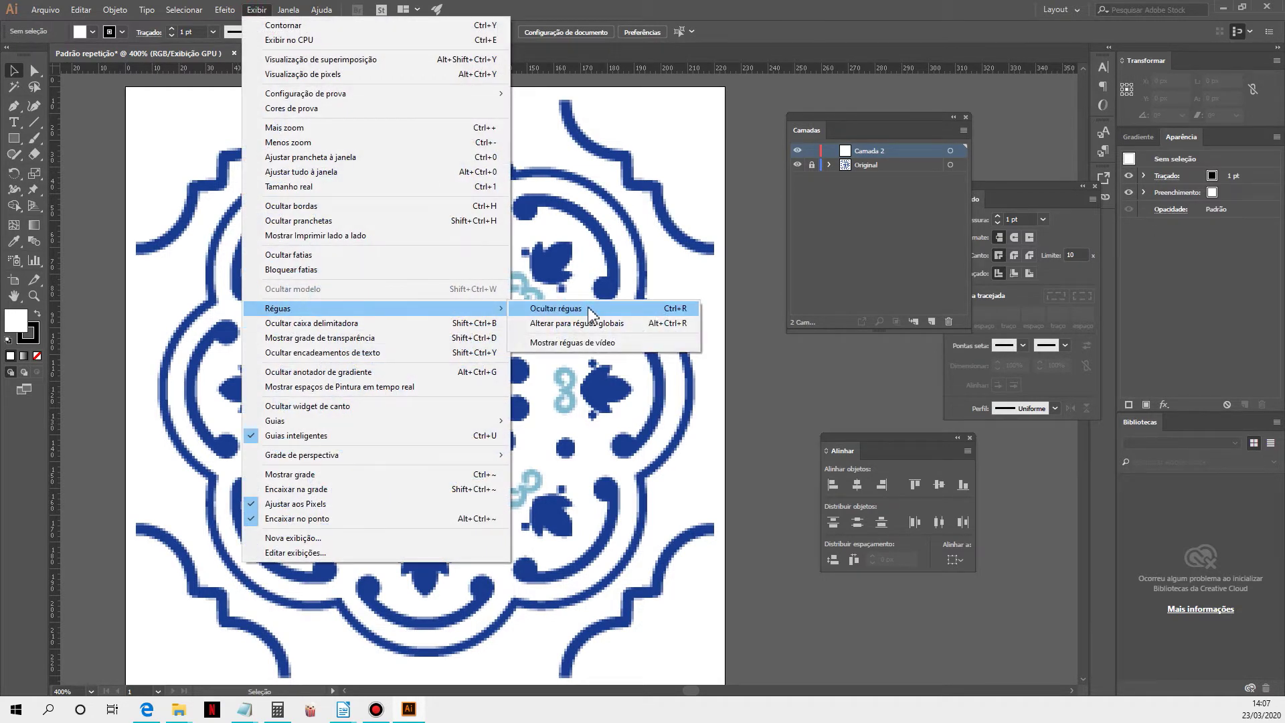
{"action": "left_click", "coordinate": [186, 69]}
{"action": "left_click_drag", "start_coordinate": [186, 69], "coordinate": [224, 389]}
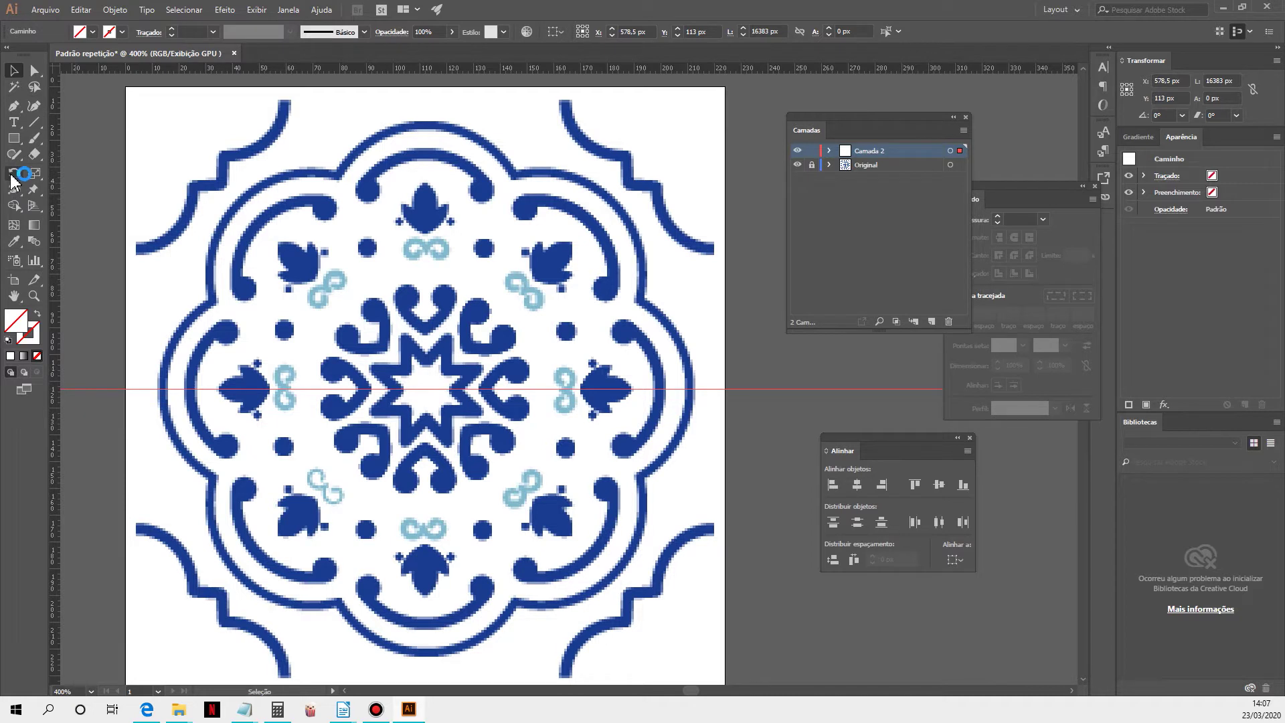
{"action": "left_click_drag", "start_coordinate": [12, 179], "coordinate": [138, 176]}
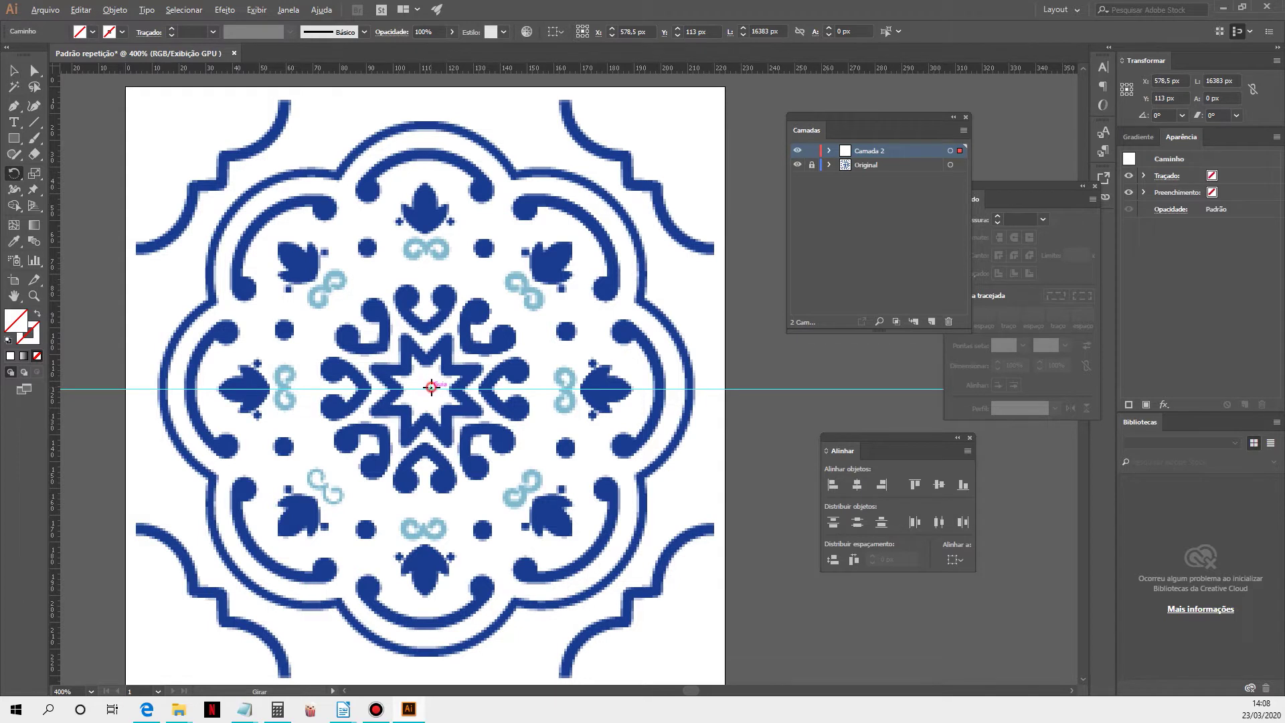
{"action": "left_click", "coordinate": [431, 388], "text": "alt"}
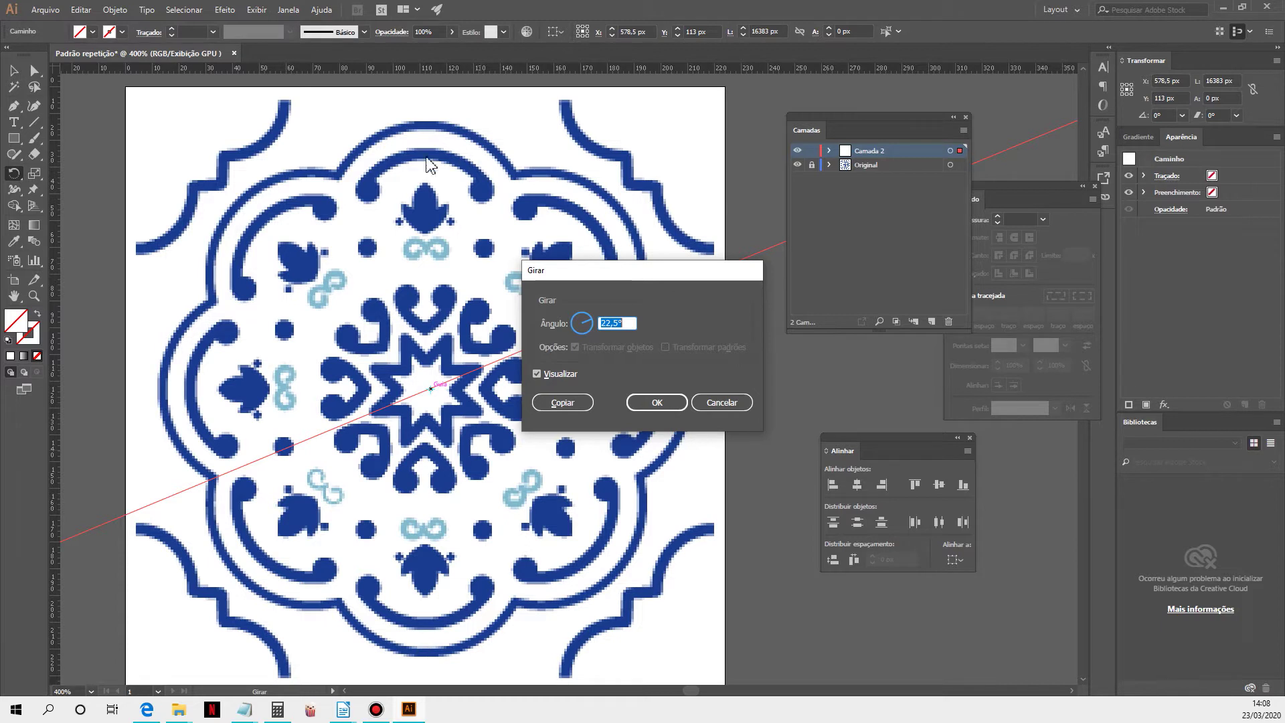
- Switch to the Calculator to divide 360 by 8 and the result by 2 for the rotation angle, and return to Illustrator
{"action": "left_click", "coordinate": [277, 710]}
{"action": "key", "text": "Escape"}
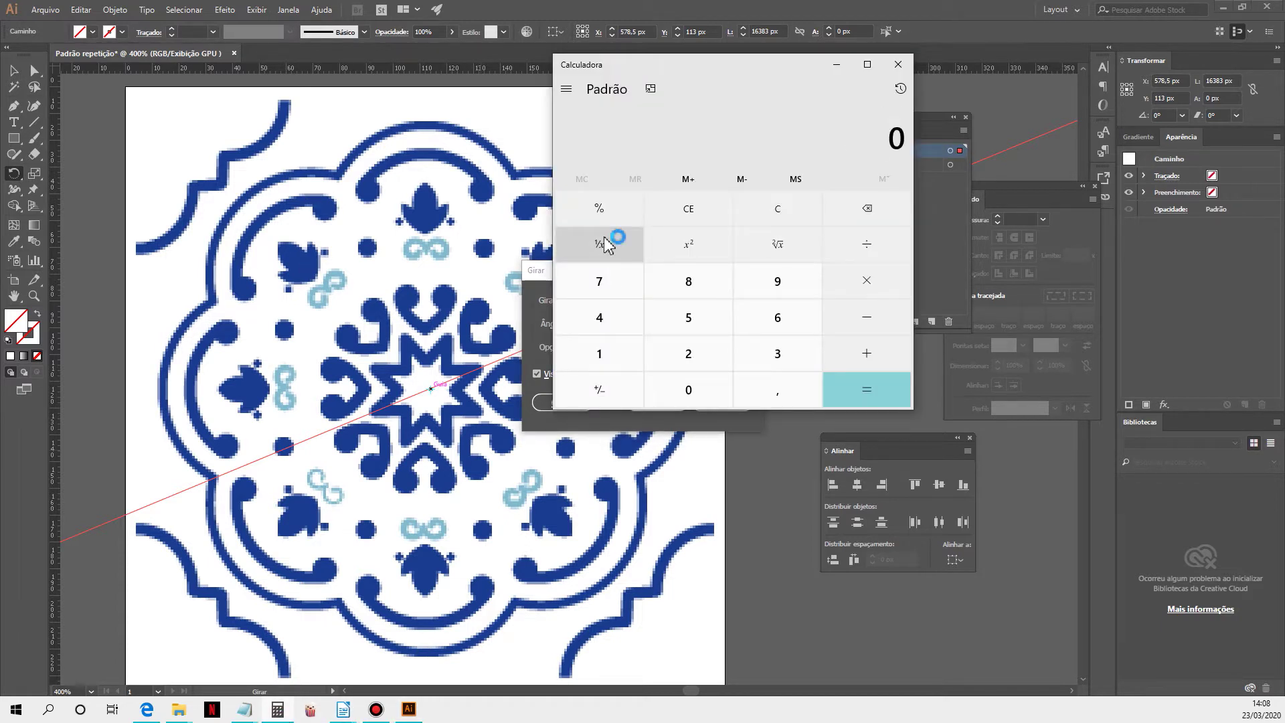
{"action": "type", "text": "360"}
{"action": "key", "text": "slash"}
{"action": "type", "text": "8"}
{"action": "key", "text": "Return"}
{"action": "key", "text": "slash"}
{"action": "key", "text": "2"}
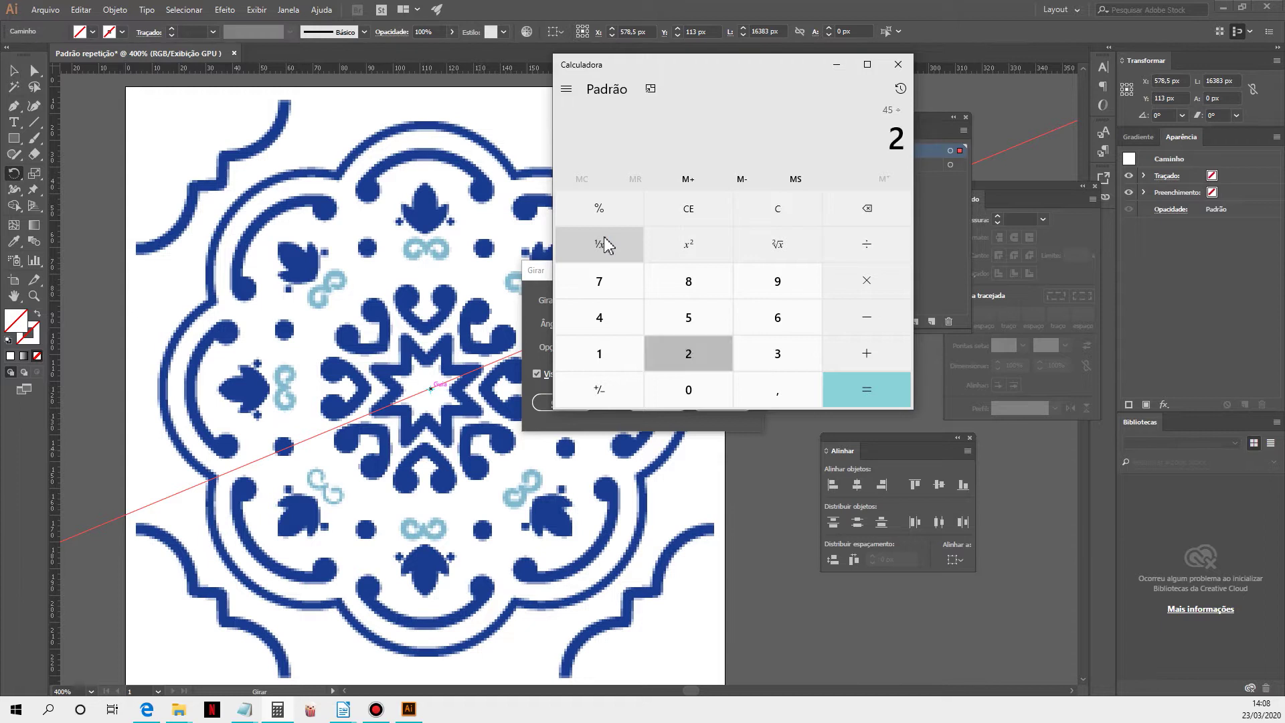
{"action": "key", "text": "Return"}
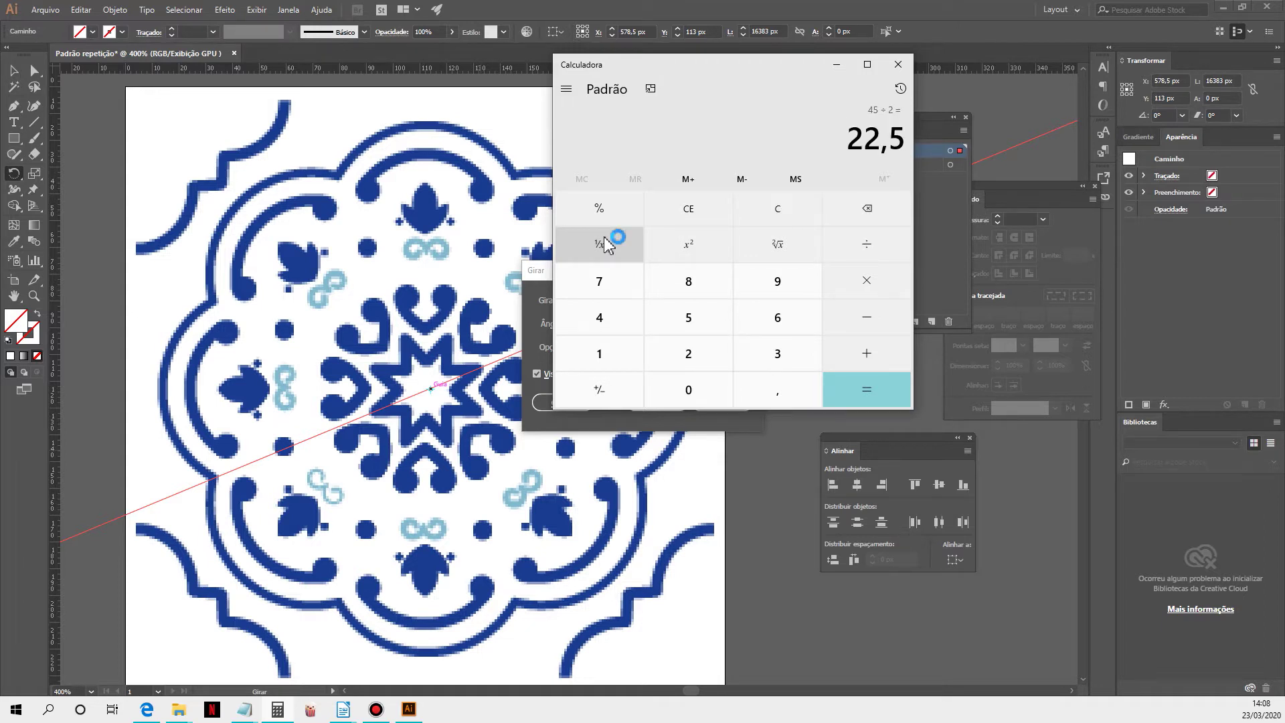
{"action": "left_click", "coordinate": [837, 65]}
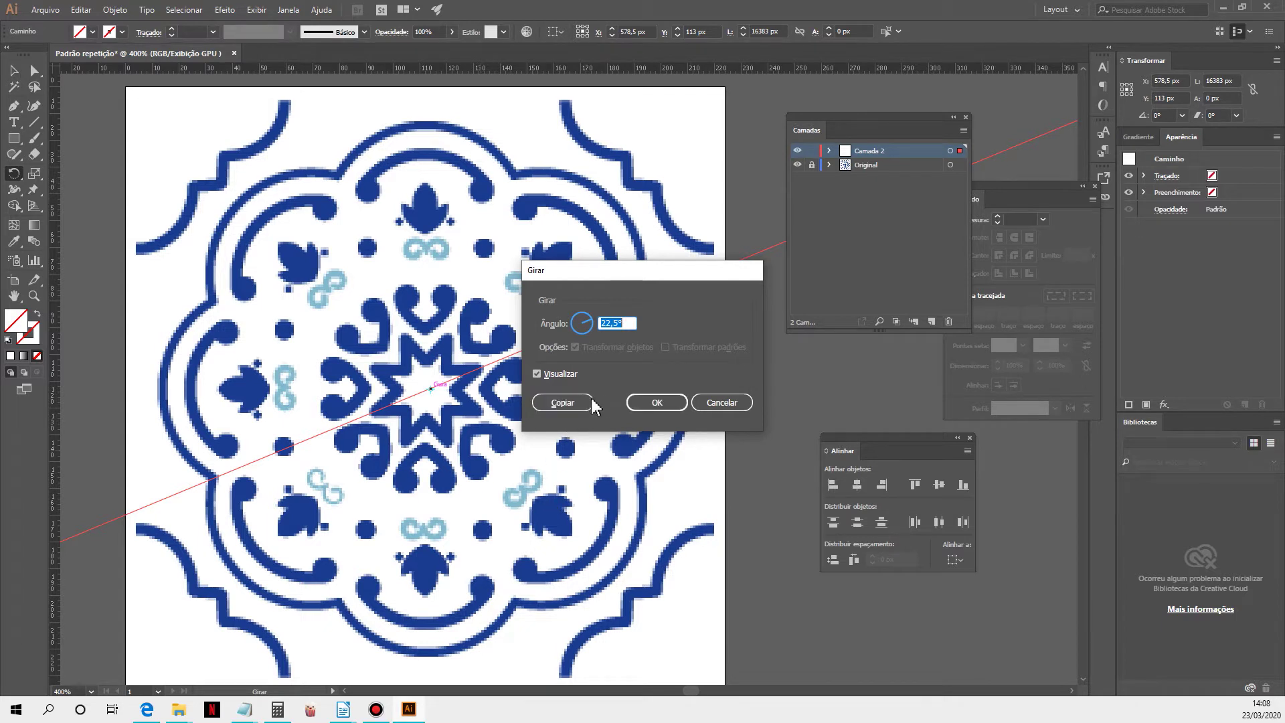
- Copy the guide rotated 22.5° about the tile's centre, and repeat the transformation for guides at 45° and 67.5°
{"action": "left_click", "coordinate": [555, 402]}
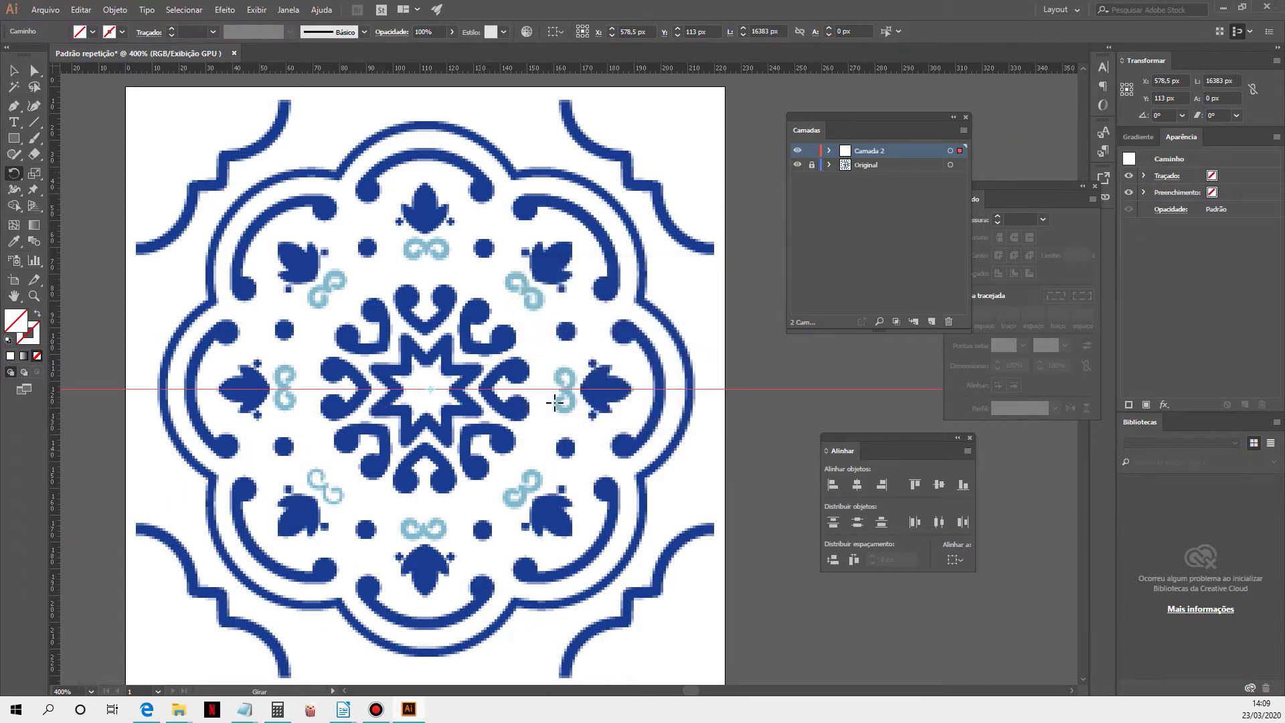
{"action": "key", "text": "ctrl+d"}
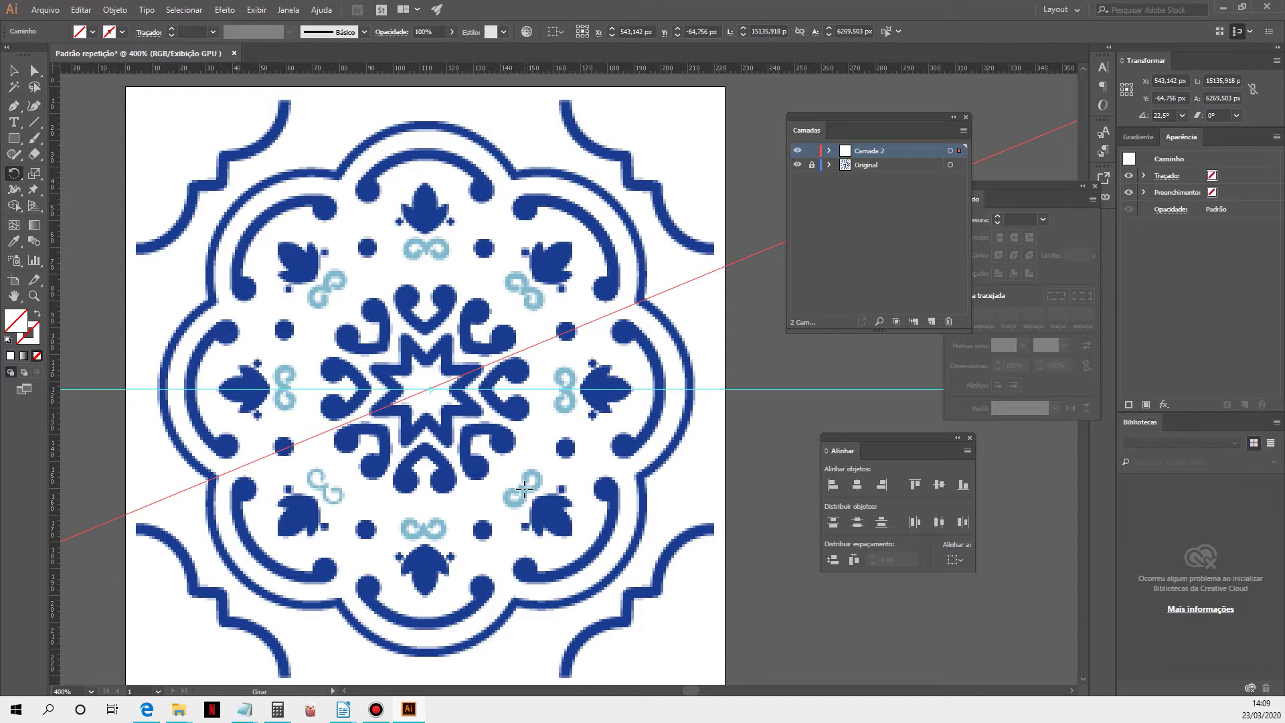
{"action": "key", "text": "ctrl+d"}
{"action": "key", "text": "ctrl+d"}
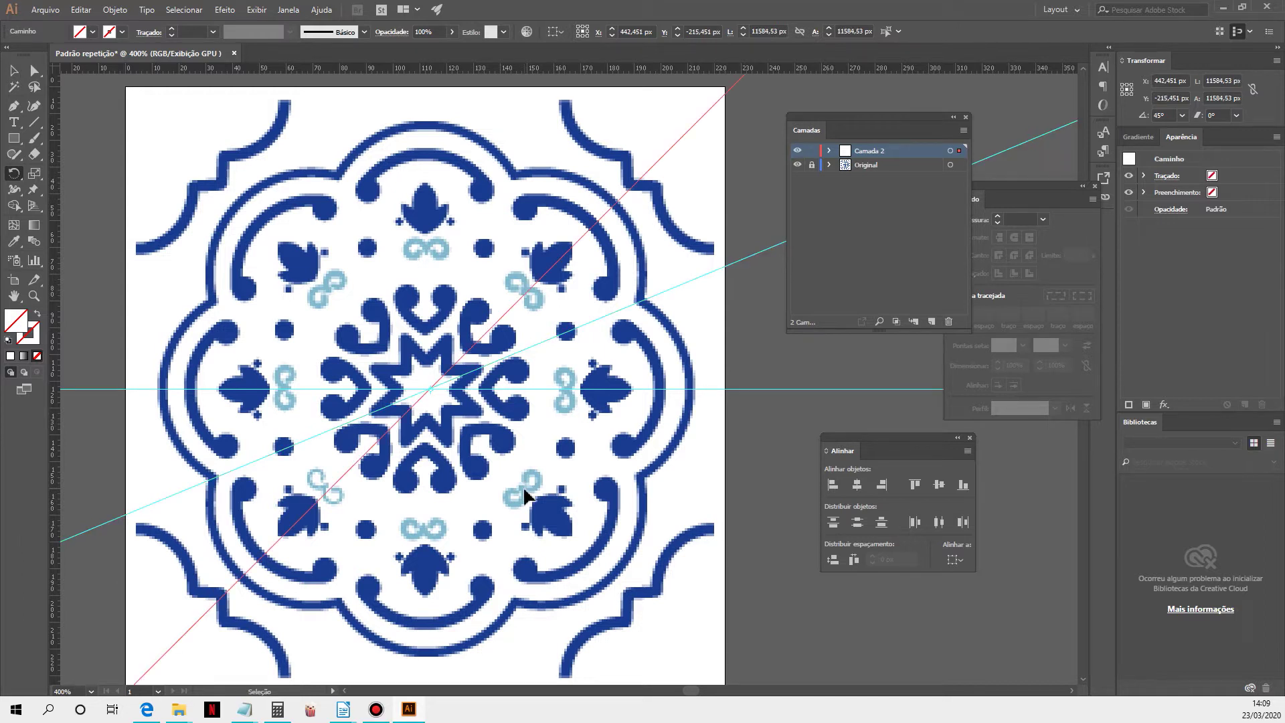
{"action": "key", "text": "ctrl+d"}
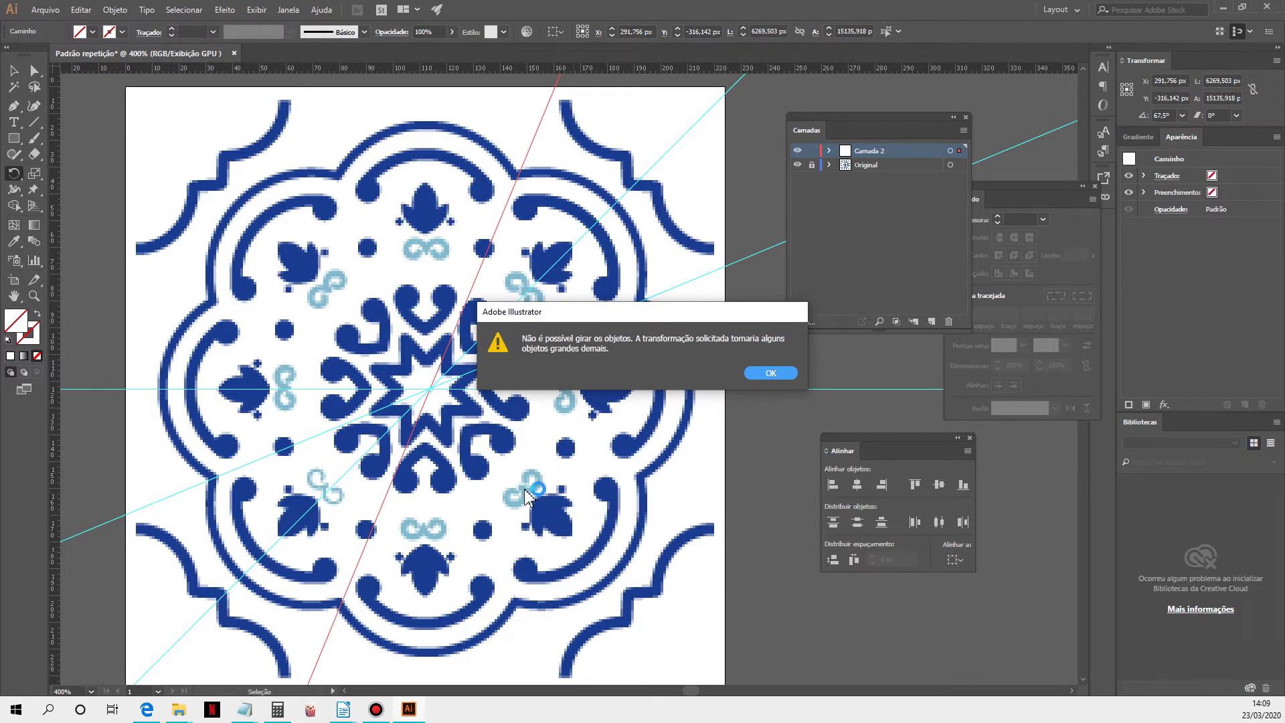
{"action": "key", "text": "Return"}
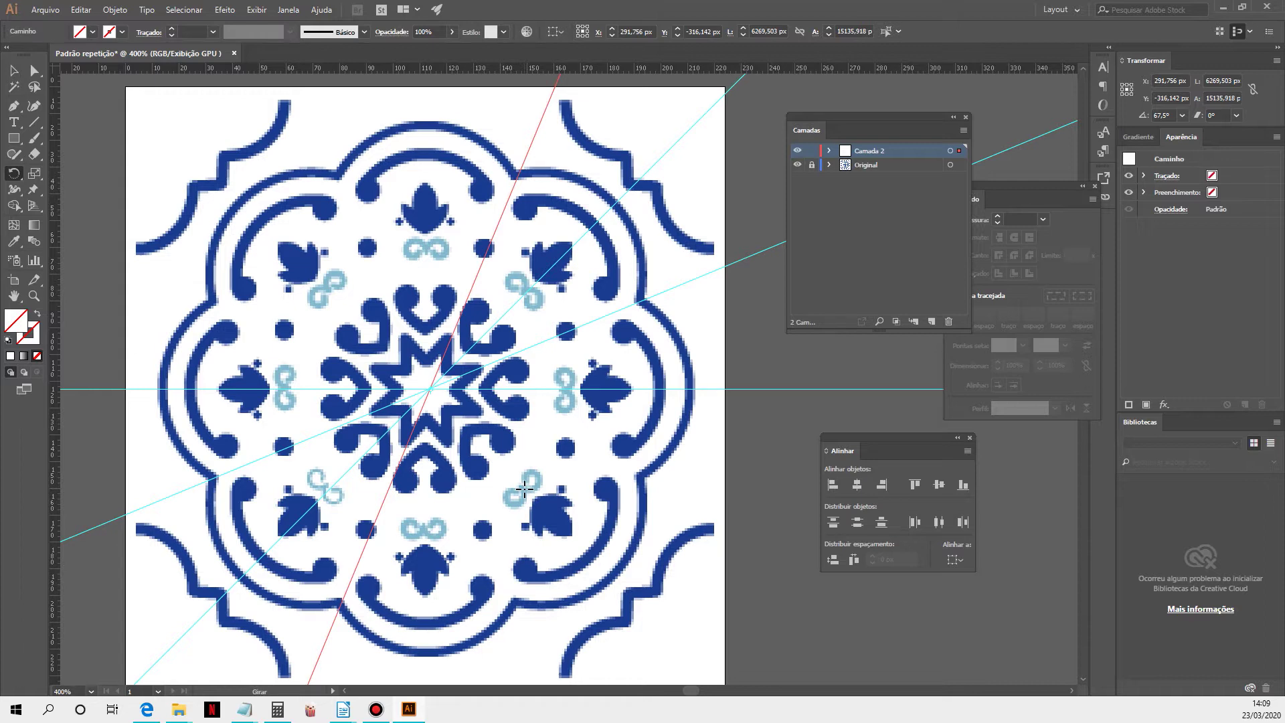
- Try to create another copy of the 67.5° guide rotated 22.5° about the tile's centre
{"action": "left_click", "coordinate": [481, 314], "text": "ctrl+alt"}
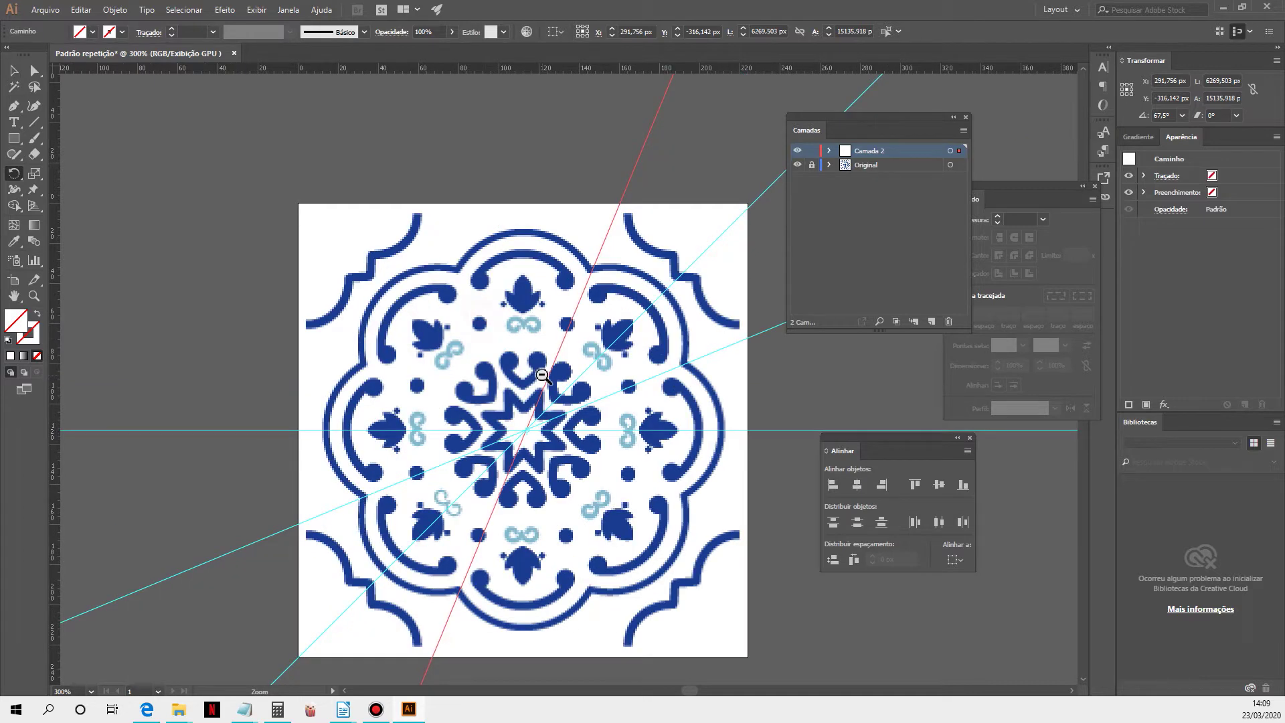
{"action": "left_click", "coordinate": [587, 362], "text": "ctrl+alt"}
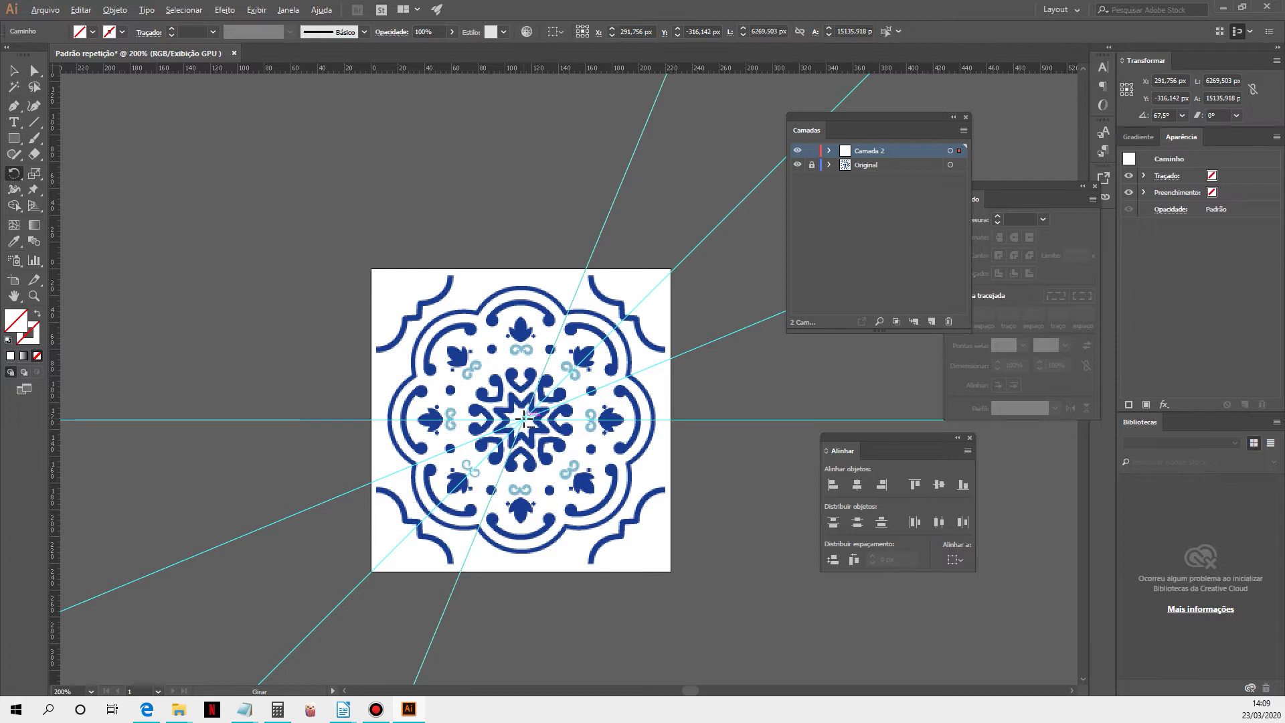
{"action": "left_click", "coordinate": [524, 419], "text": "alt"}
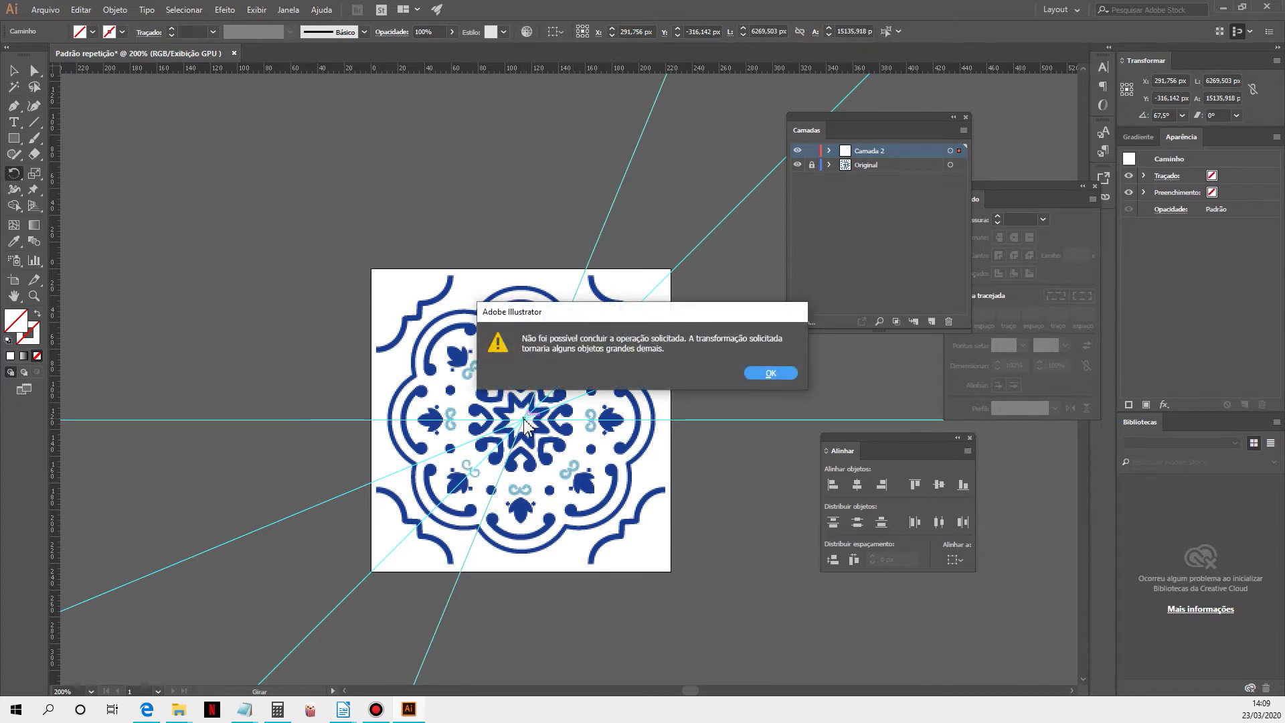
{"action": "left_click", "coordinate": [771, 373]}
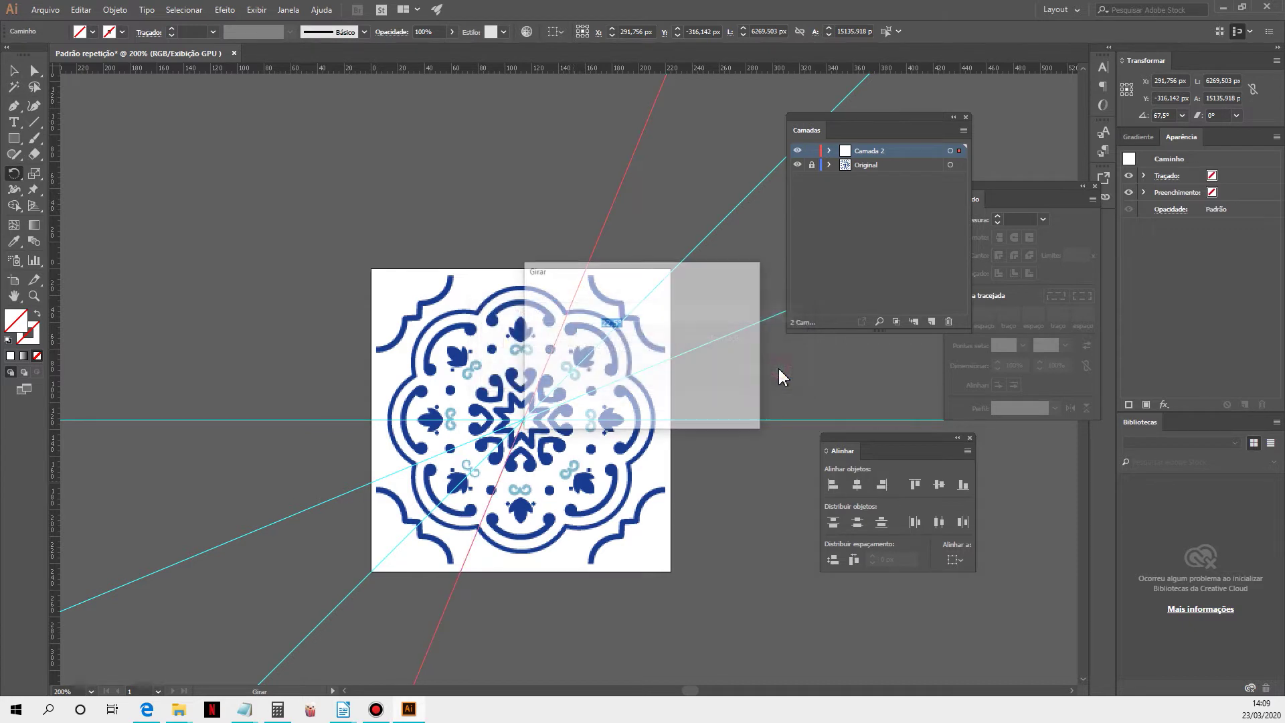
{"action": "left_click", "coordinate": [569, 404]}
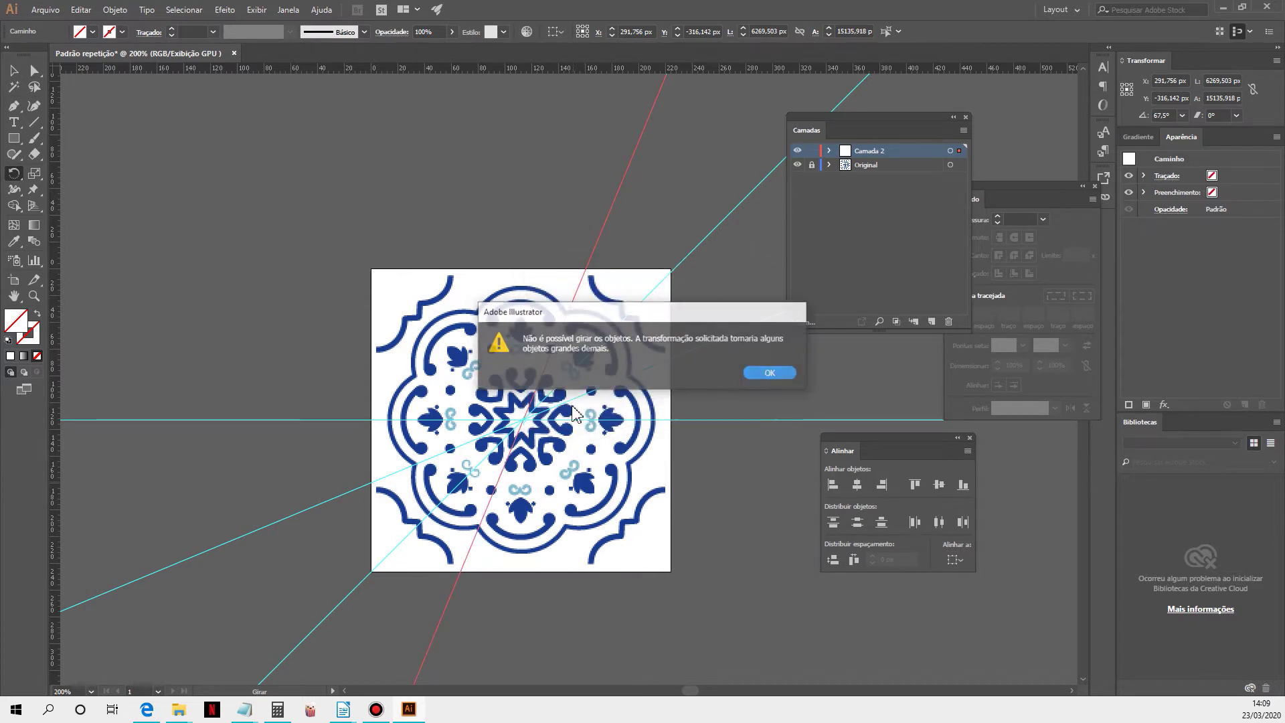
{"action": "left_click", "coordinate": [770, 375]}
{"action": "left_click", "coordinate": [13, 70]}
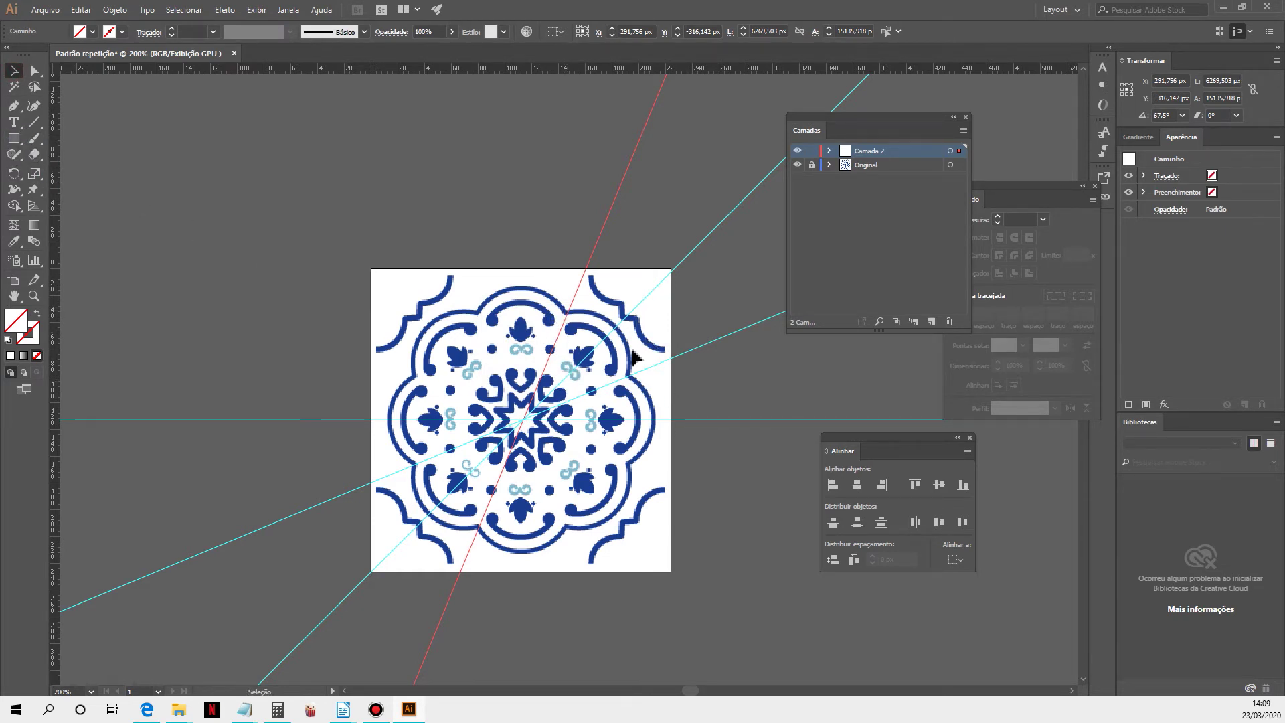
- Draw a square of about 36 px with cyan fill and no stroke outside the artboard, off the tile's upper-left corner
{"action": "left_click_drag", "start_coordinate": [17, 147], "coordinate": [67, 130]}
{"action": "left_click", "coordinate": [92, 32]}
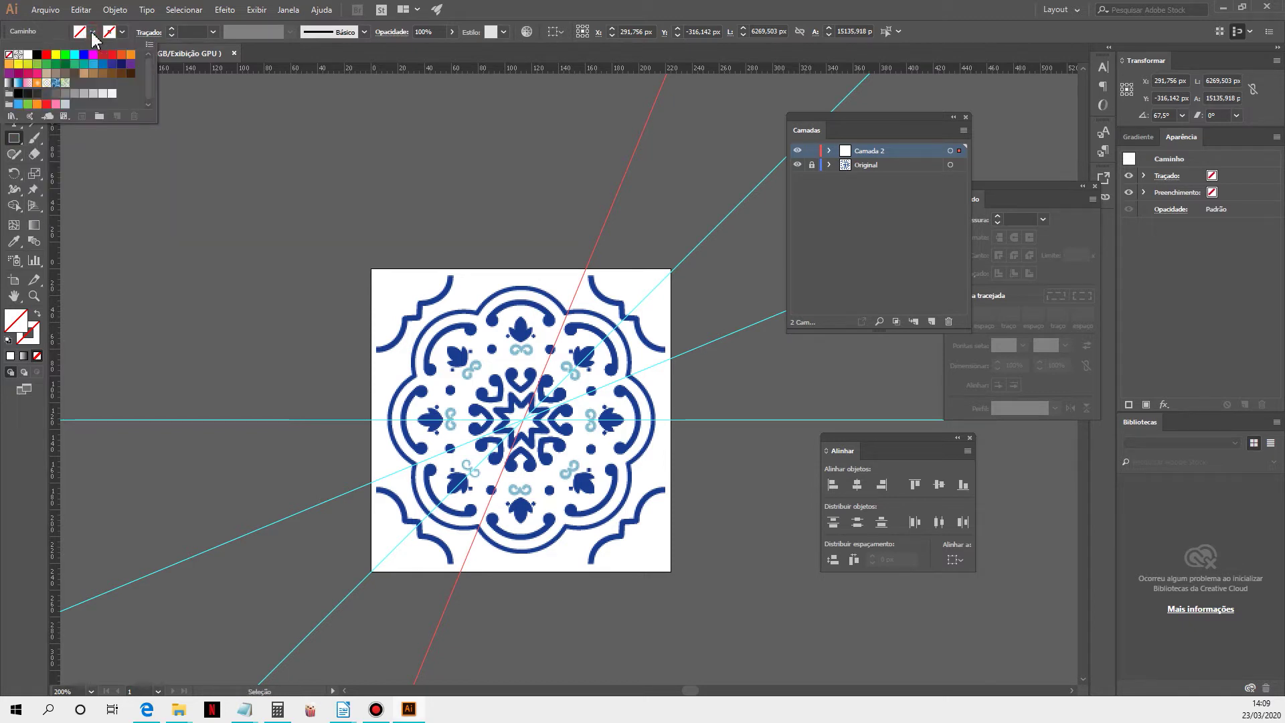
{"action": "left_click", "coordinate": [83, 55]}
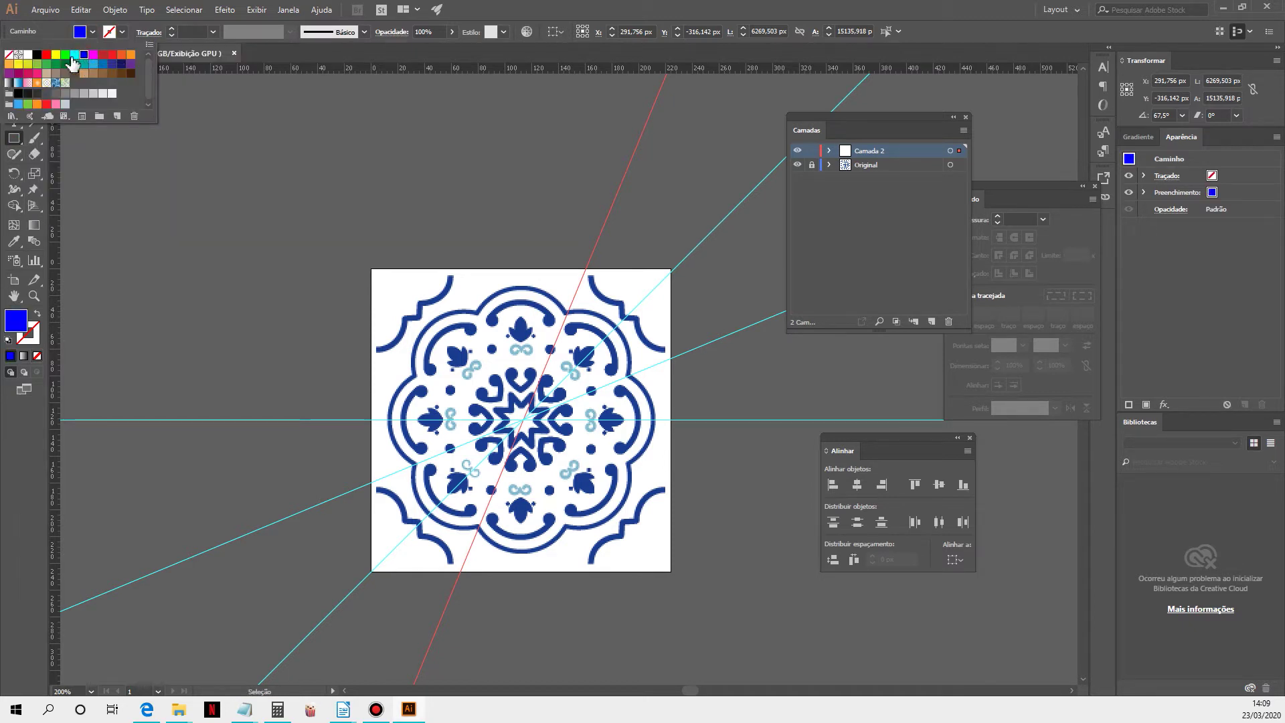
{"action": "left_click", "coordinate": [74, 54]}
{"action": "left_click", "coordinate": [225, 263]}
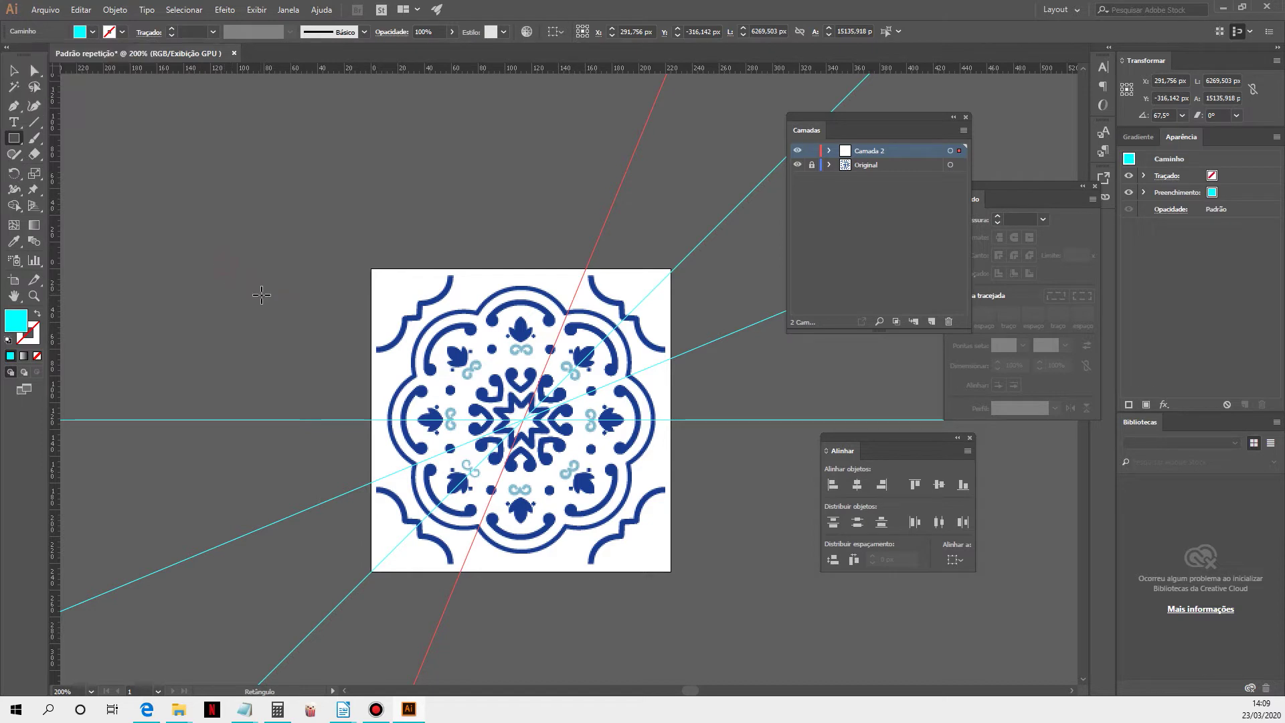
{"action": "left_click_drag", "start_coordinate": [208, 245], "coordinate": [268, 292]}
{"action": "left_click", "coordinate": [13, 70]}
{"action": "left_click", "coordinate": [239, 165]}
- Copy the cyan square diagonally up and right so the corners touch, and repeat the transformation twice
{"action": "left_click", "coordinate": [243, 278]}
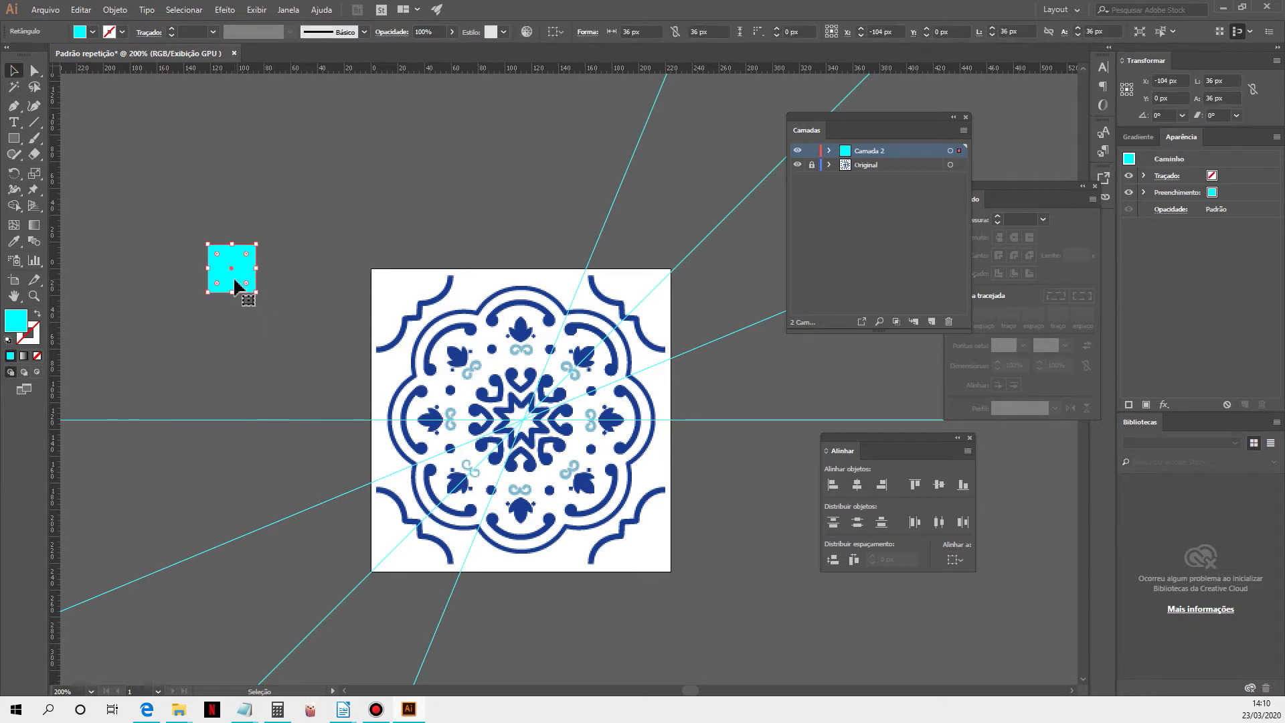
{"action": "left_click_drag", "start_coordinate": [234, 280], "coordinate": [286, 238]}
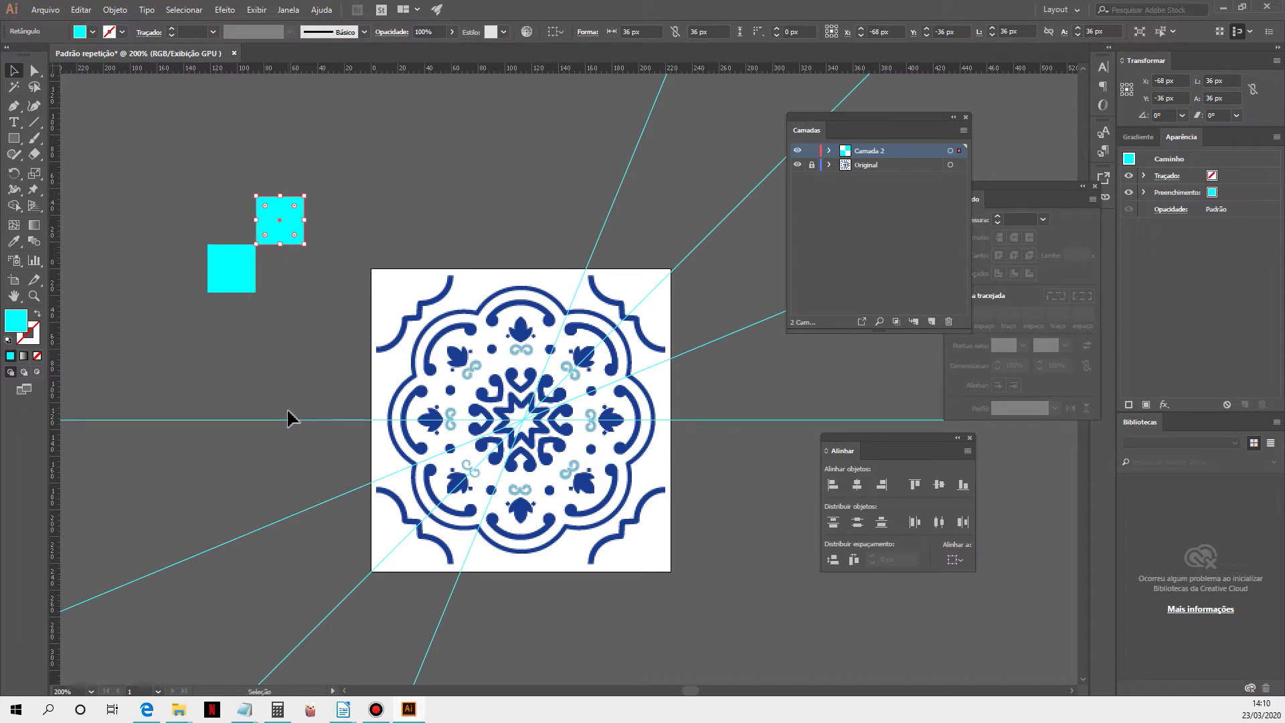
{"action": "key", "text": "ctrl+d"}
{"action": "key", "text": "ctrl+d"}
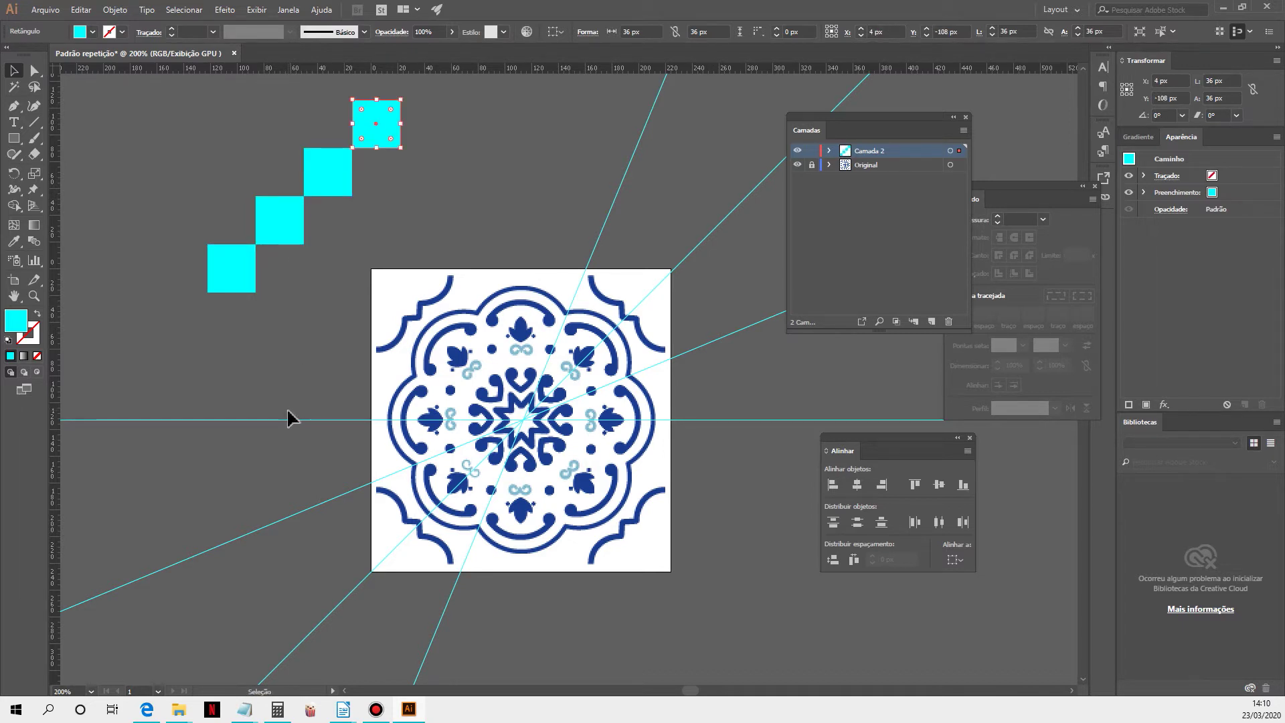
- Delete the three diagonal copies of the cyan square, keeping the original square
{"action": "key", "text": "Delete"}
{"action": "left_click", "coordinate": [335, 193]}
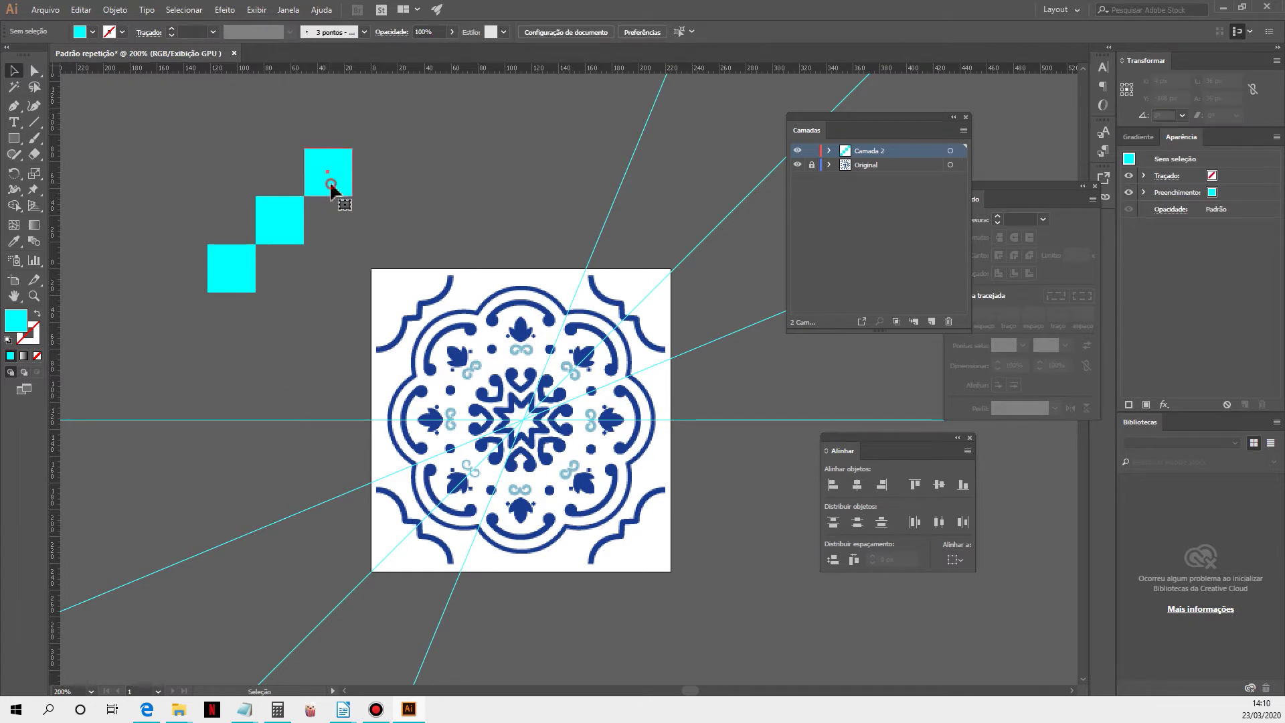
{"action": "key", "text": "Delete"}
{"action": "left_click", "coordinate": [294, 226]}
{"action": "key", "text": "Delete"}
- Copy the remaining cyan square diagonally up and right so the corners touch, and rotate the copy about its centre
{"action": "left_click", "coordinate": [239, 280]}
{"action": "left_click_drag", "start_coordinate": [239, 280], "coordinate": [288, 232]}
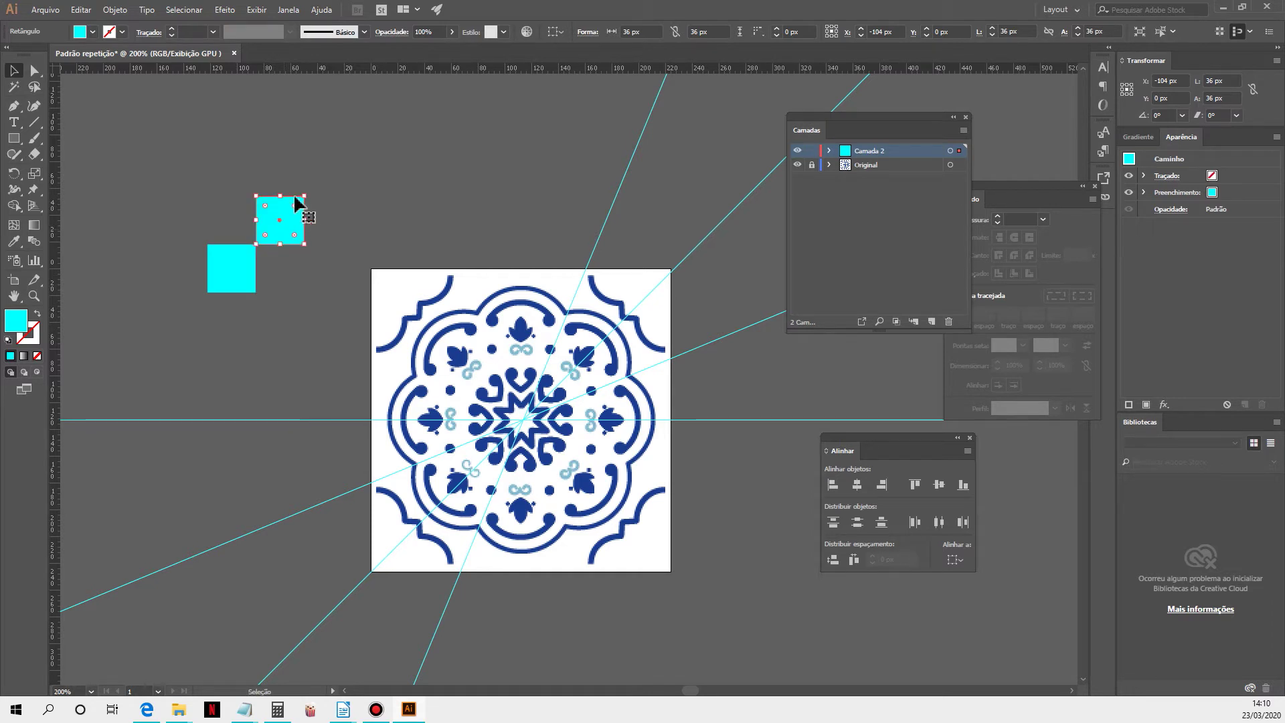
{"action": "left_click_drag", "start_coordinate": [308, 192], "coordinate": [304, 294]}
{"action": "key", "text": "a"}
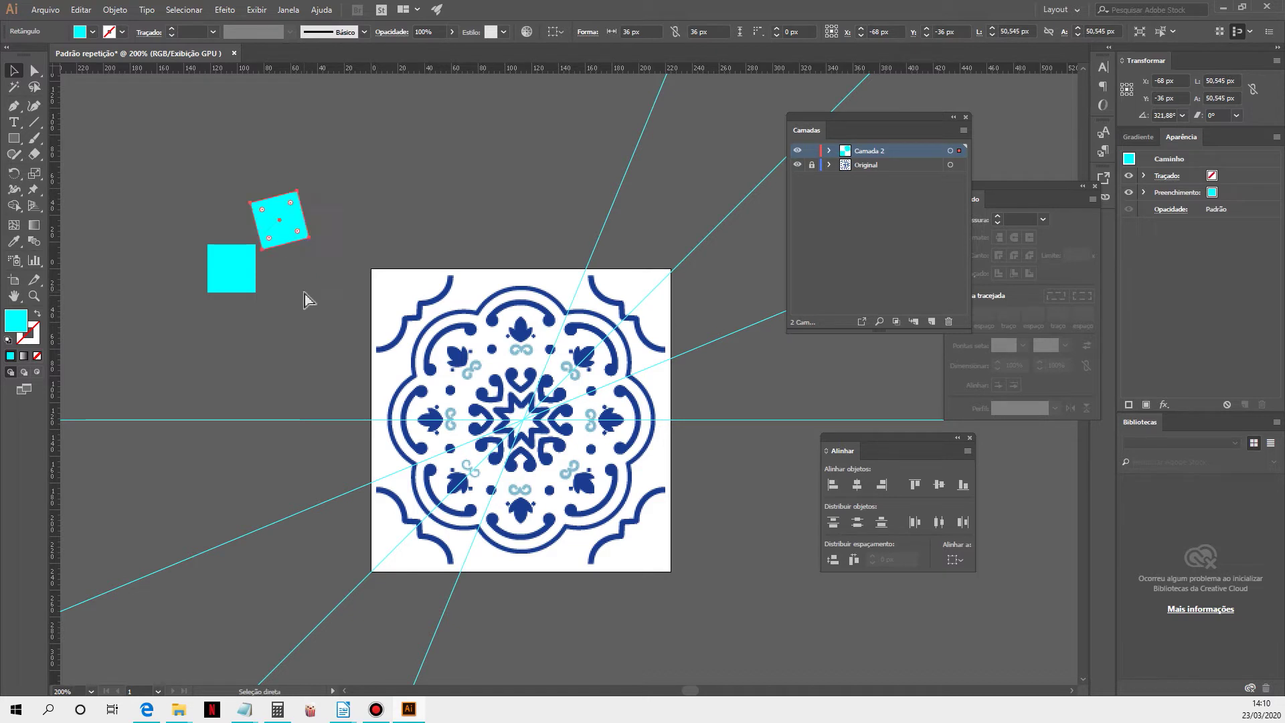
- Repeat the last rotation on the upper cyan square, stacking rotated copies about its centre
{"action": "key", "text": "ctrl+d"}
{"action": "key", "text": "ctrl+d"}
{"action": "key", "text": "ctrl+d"}
{"action": "key", "text": "ctrl+d"}
{"action": "key", "text": "ctrl+d"}
{"action": "key", "text": "ctrl+d"}
{"action": "key", "text": "ctrl+d"}
{"action": "key", "text": "ctrl+d"}
{"action": "key", "text": "v"}
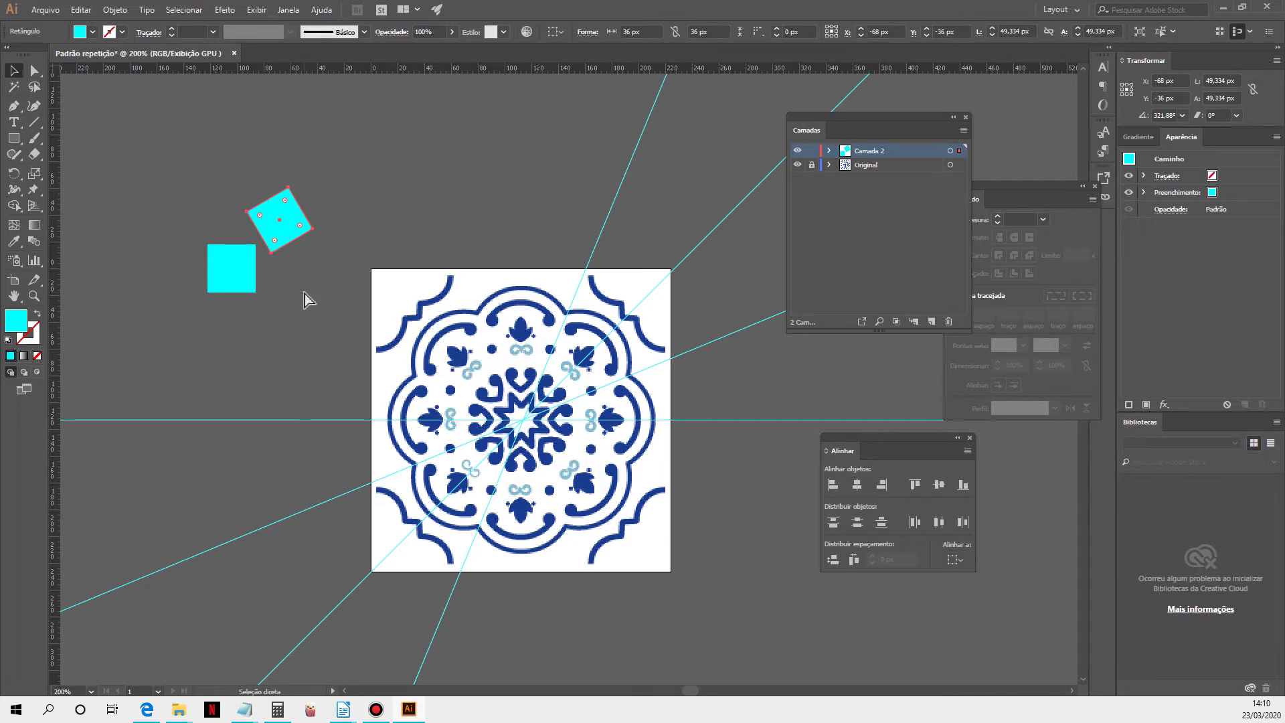
{"action": "key", "text": "ctrl+d"}
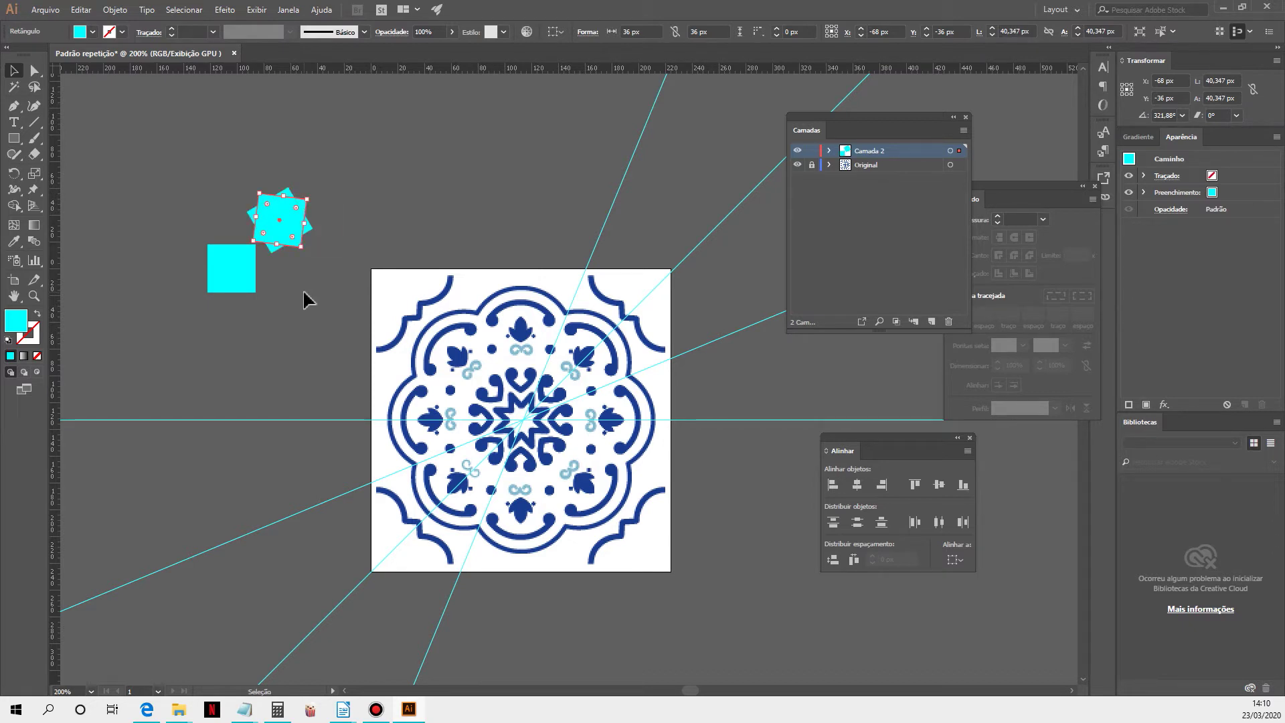
{"action": "key", "text": "ctrl+d"}
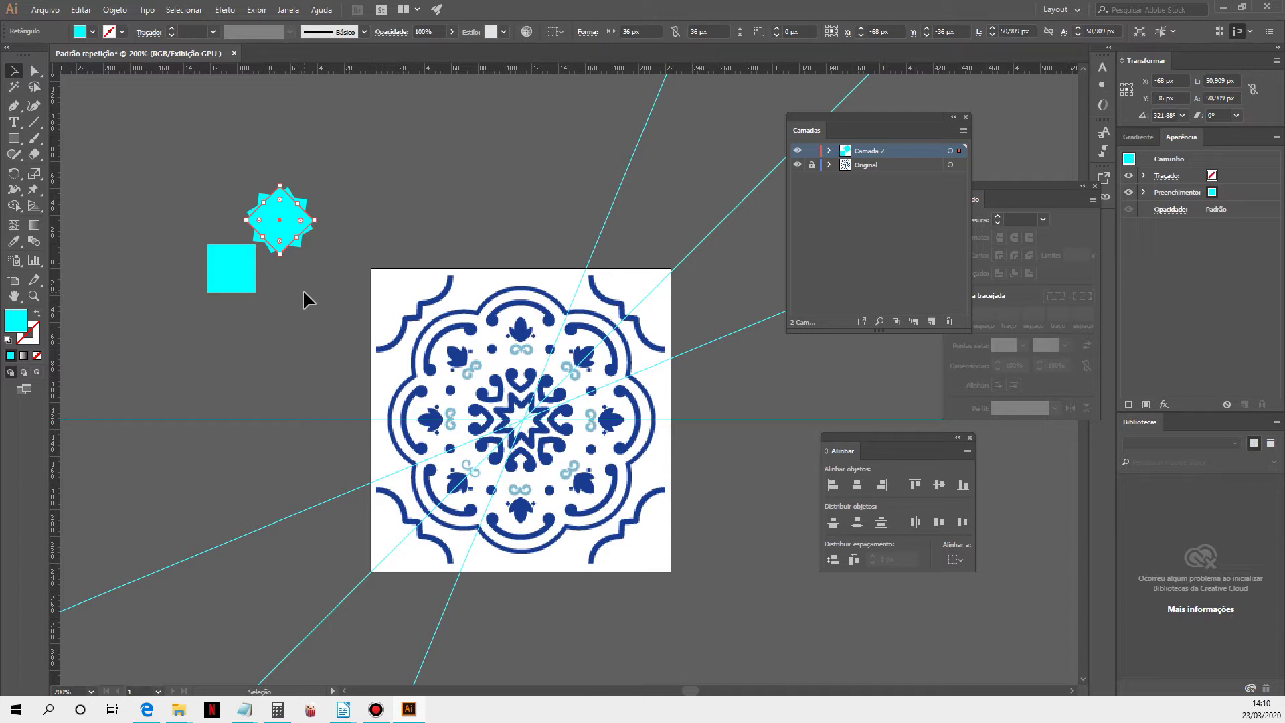
- Delete all the cyan squares outside the artboard
{"action": "left_click", "coordinate": [16, 70]}
{"action": "left_click_drag", "start_coordinate": [326, 204], "coordinate": [192, 311]}
{"action": "key", "text": "Delete"}
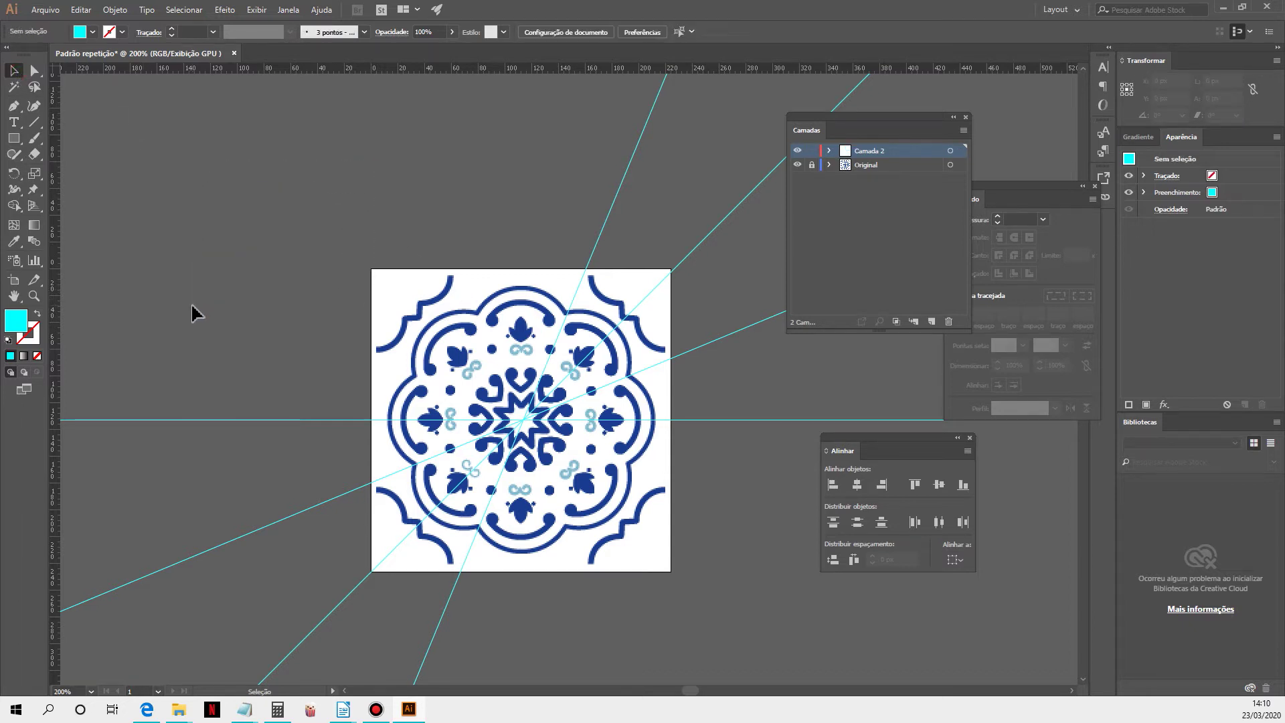
- Delete the radial guide that rises at 22.5° from the horizontal guide
{"action": "left_click", "coordinate": [706, 344]}
{"action": "left_click", "coordinate": [692, 355]}
{"action": "left_click", "coordinate": [726, 337]}
{"action": "left_click", "coordinate": [682, 370]}
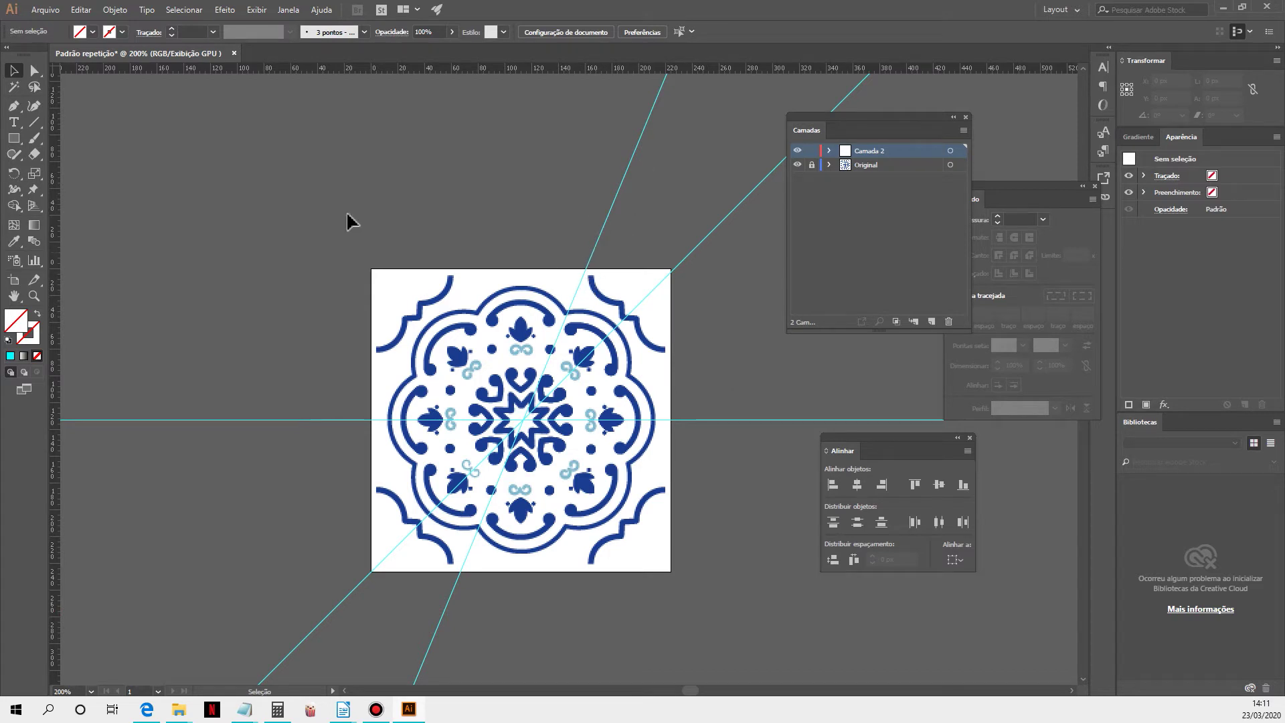
- Place a vertical guide through the tile's centre at X 113 px and make three successive copies, each rotated a further 22.5° about the centre
{"action": "left_click_drag", "start_coordinate": [54, 214], "coordinate": [522, 309]}
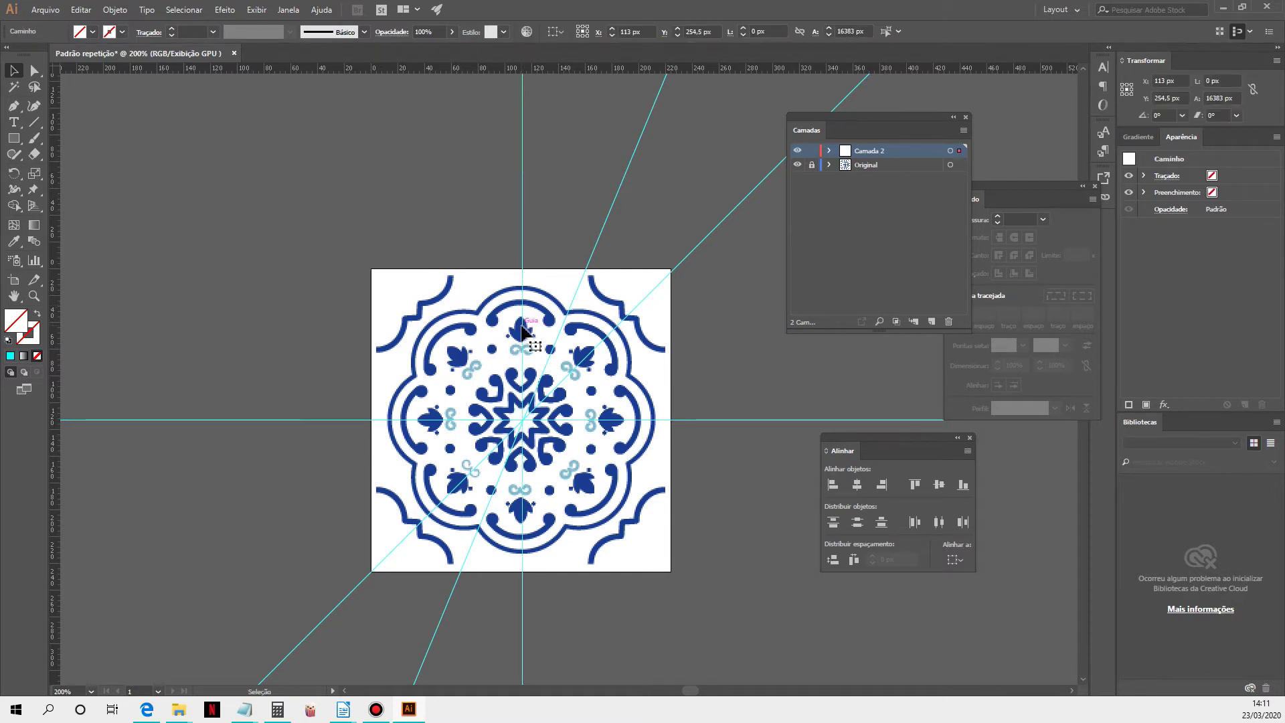
{"action": "left_click", "coordinate": [522, 409]}
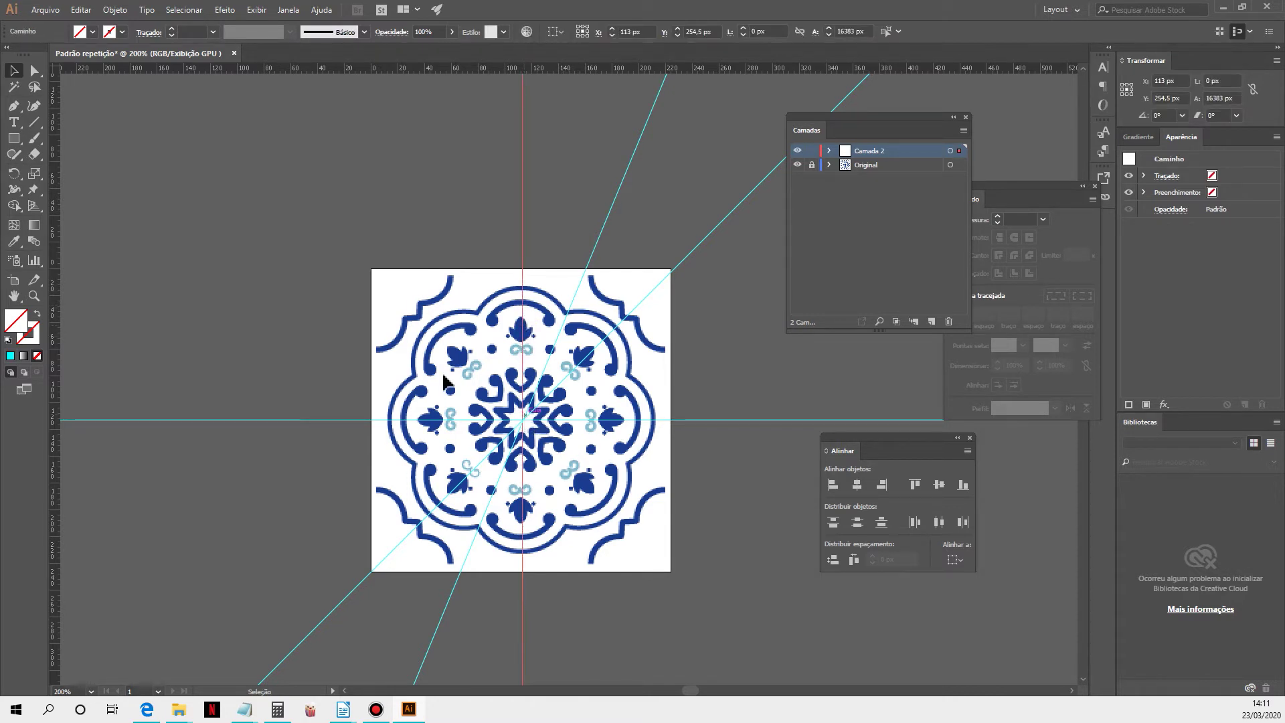
{"action": "left_click", "coordinate": [12, 174]}
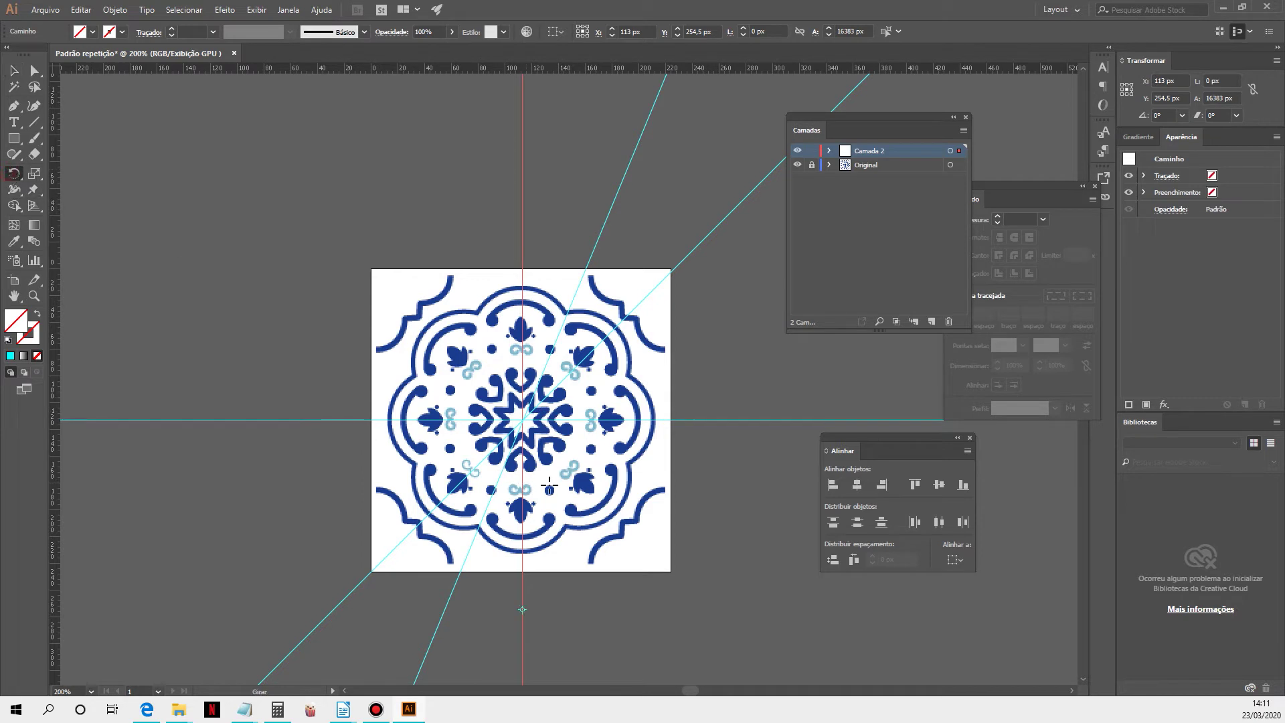
{"action": "left_click", "coordinate": [523, 420], "text": "alt"}
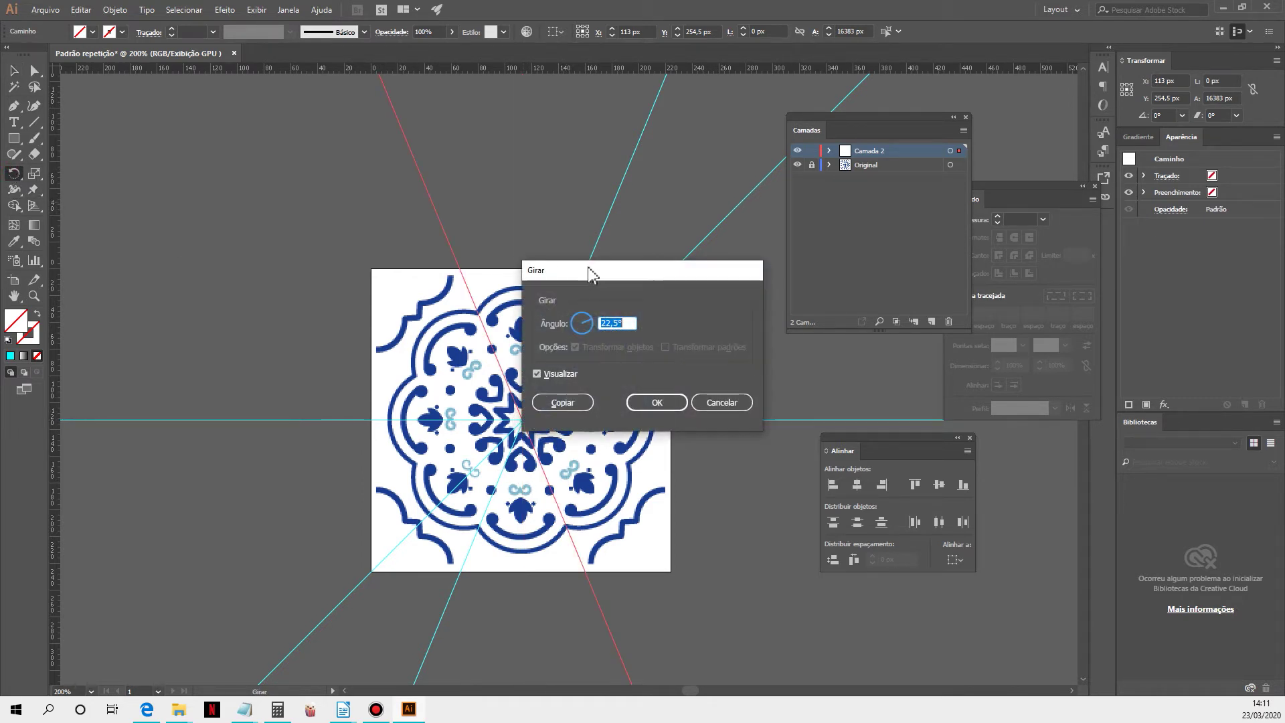
{"action": "left_click_drag", "start_coordinate": [592, 274], "coordinate": [806, 378]}
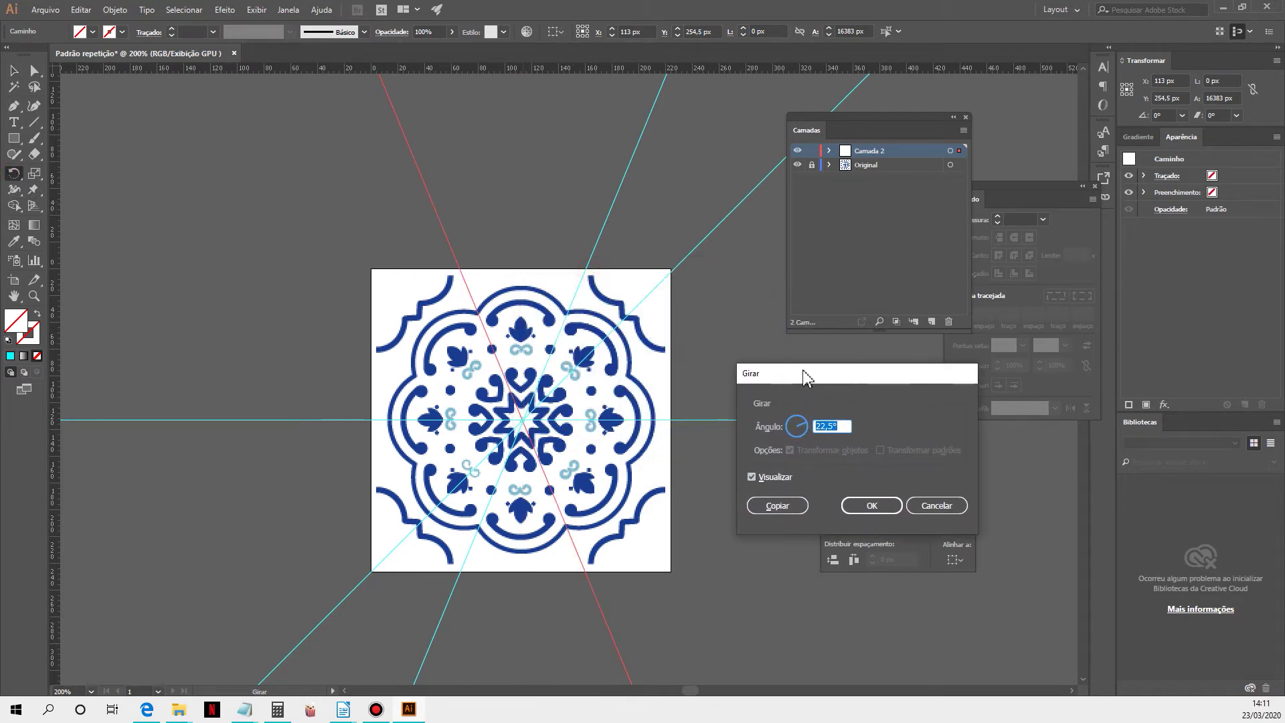
{"action": "left_click", "coordinate": [775, 506]}
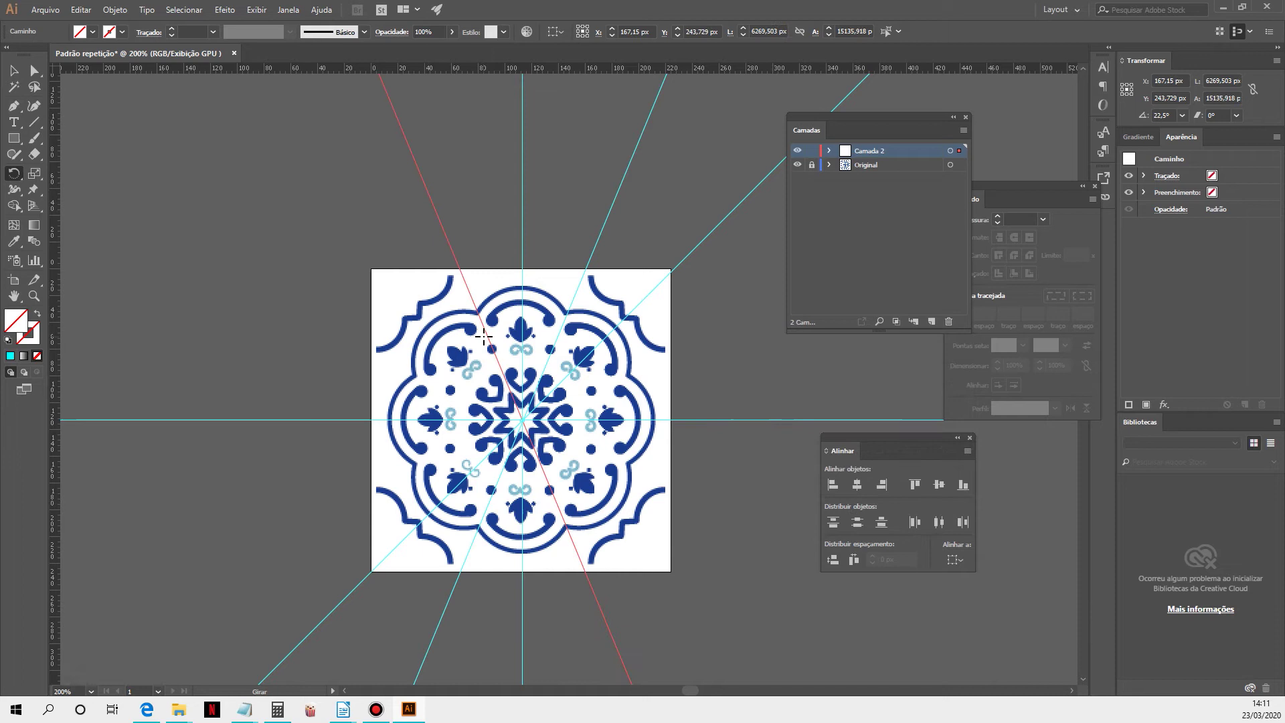
{"action": "key", "text": "ctrl+d"}
{"action": "key", "text": "ctrl+d"}
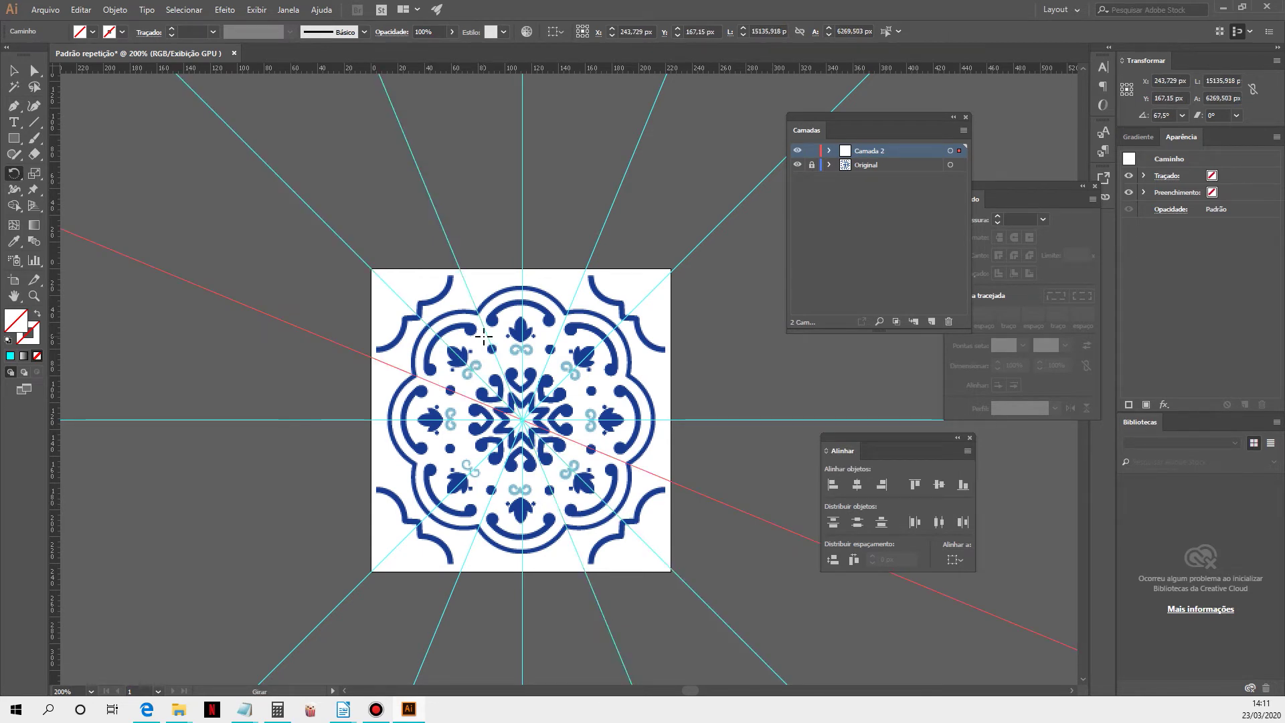
- Delete the horizontal, diagonal and shallow-angle guides, keeping only the vertical guide and its two nearest neighbours
{"action": "left_click", "coordinate": [14, 70]}
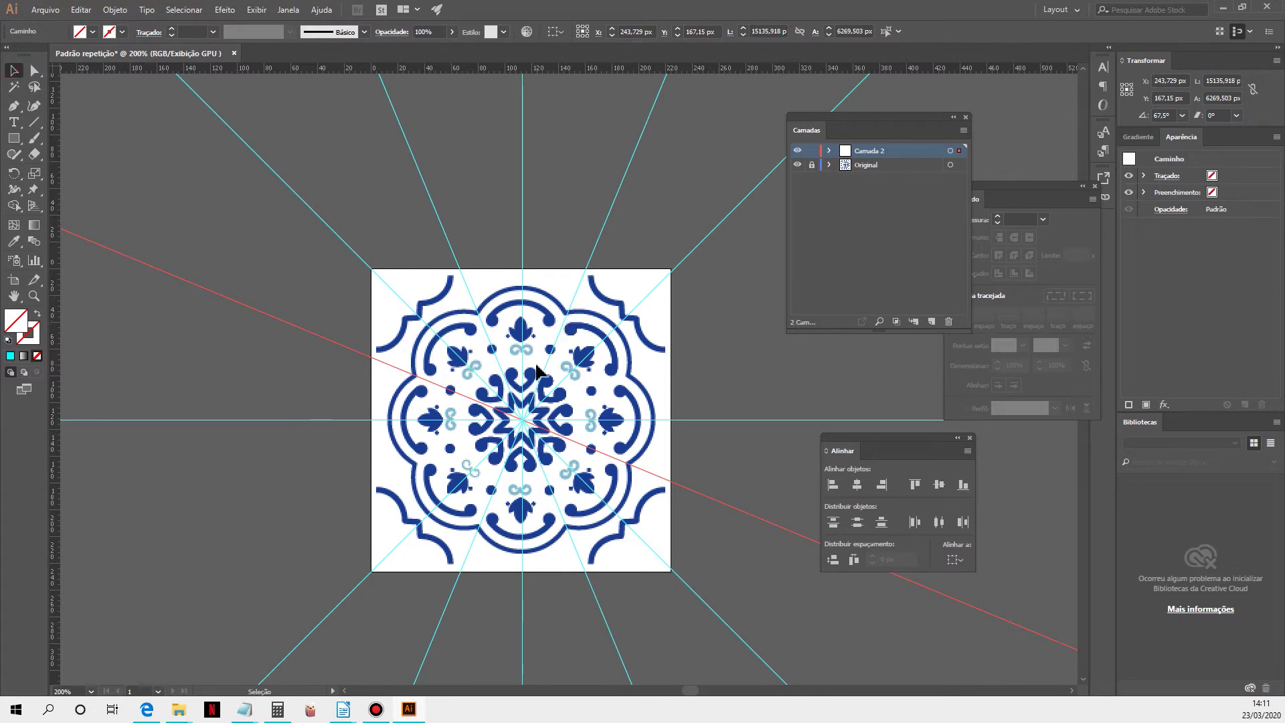
{"action": "left_click", "coordinate": [737, 420]}
{"action": "key", "text": "Delete"}
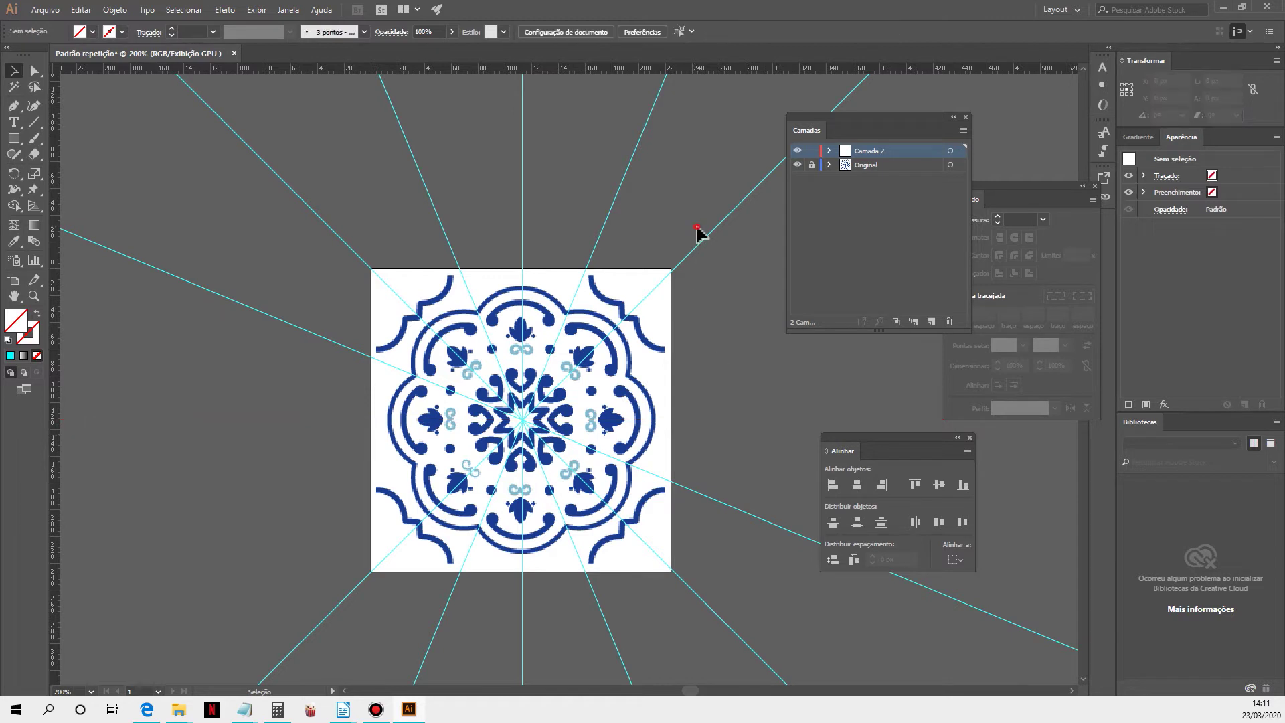
{"action": "left_click_drag", "start_coordinate": [727, 262], "coordinate": [616, 394]}
{"action": "key", "text": "Delete"}
{"action": "left_click_drag", "start_coordinate": [367, 224], "coordinate": [282, 387]}
{"action": "key", "text": "Delete"}
{"action": "key", "text": "Delete"}
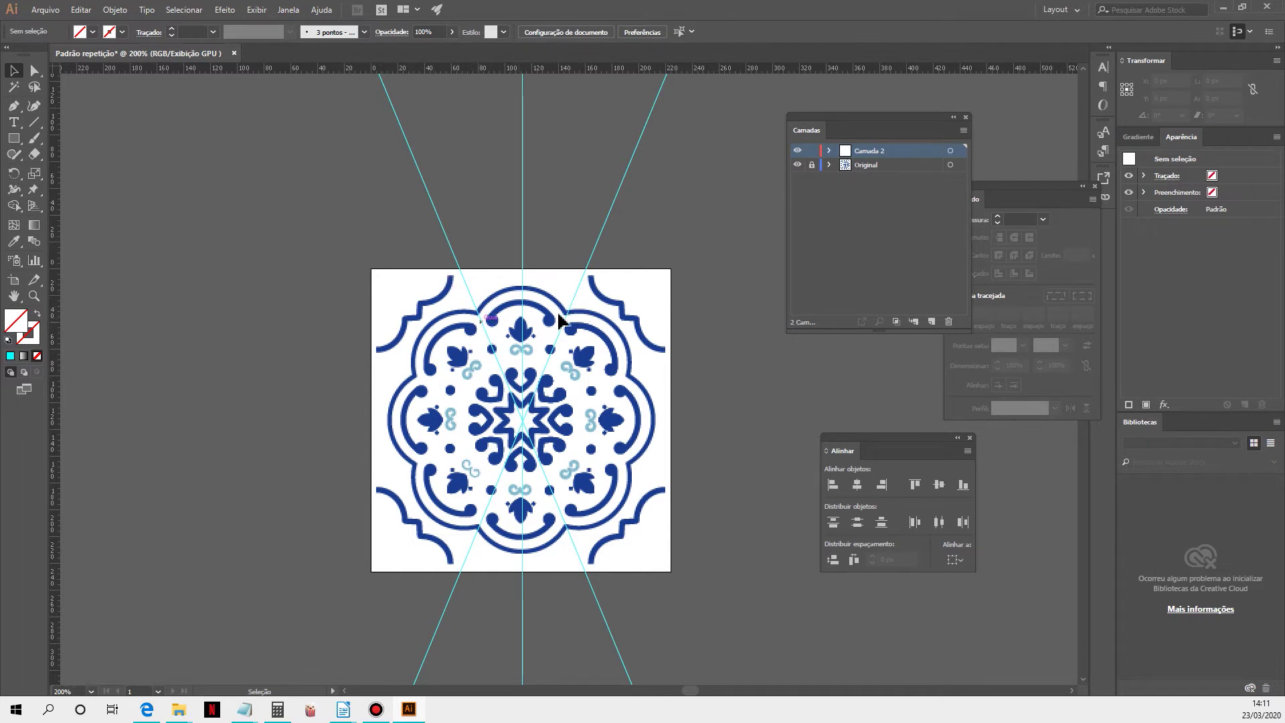
- Draw a horizontal line about 68 px long with orange stroke and no fill between the ends of the tile's outer top arc
{"action": "left_click", "coordinate": [566, 335]}
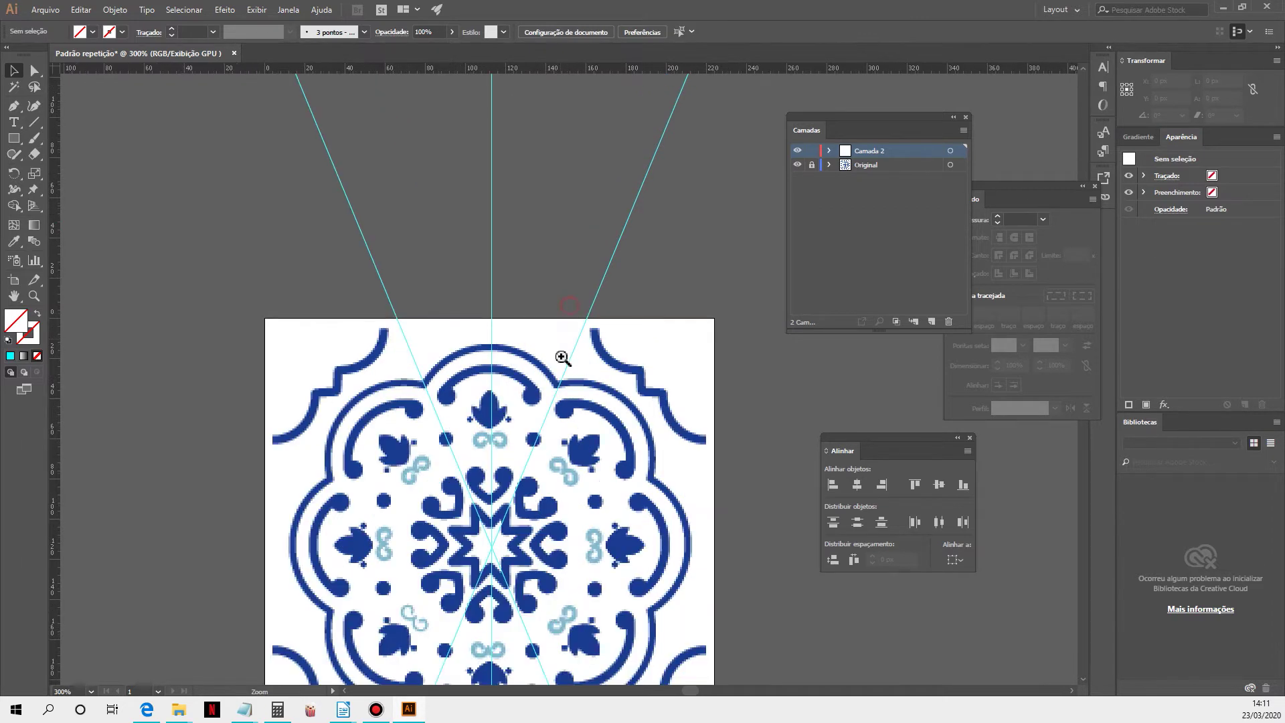
{"action": "left_click", "coordinate": [539, 396]}
{"action": "left_click", "coordinate": [555, 353]}
{"action": "left_click_drag", "start_coordinate": [560, 353], "coordinate": [498, 339]}
{"action": "left_click_drag", "start_coordinate": [900, 124], "coordinate": [961, 294]}
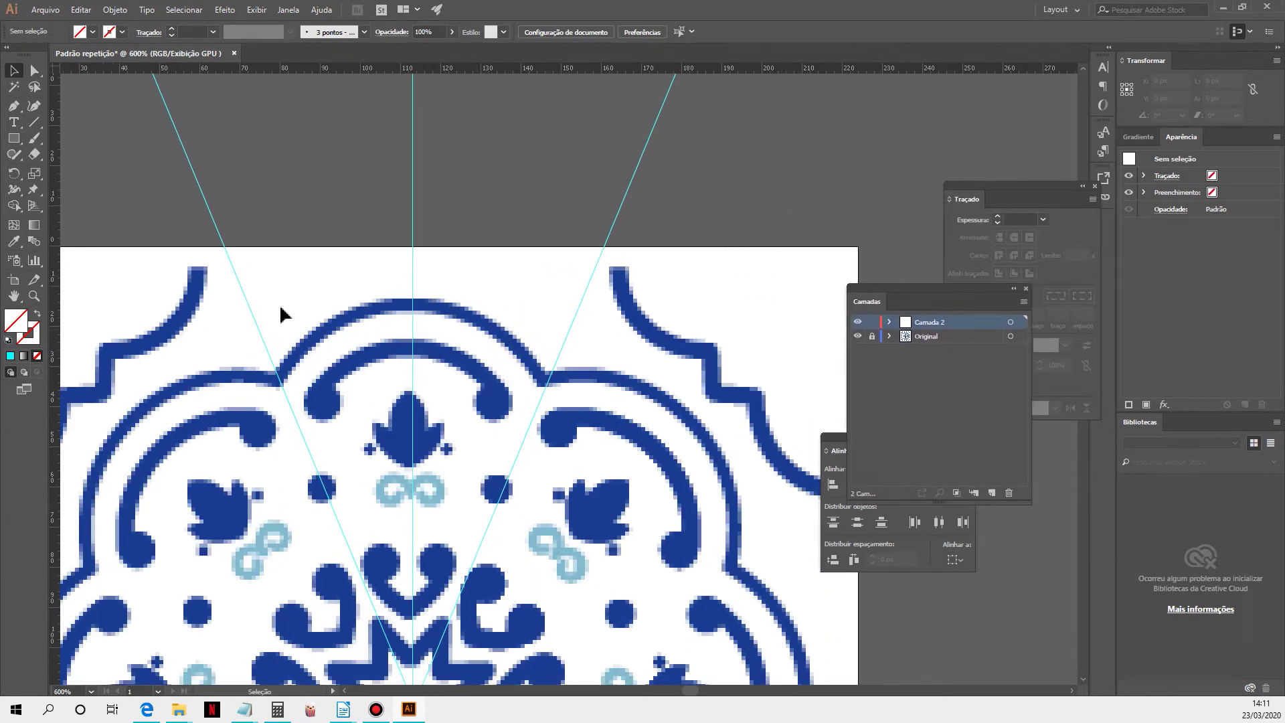
{"action": "left_click", "coordinate": [257, 10]}
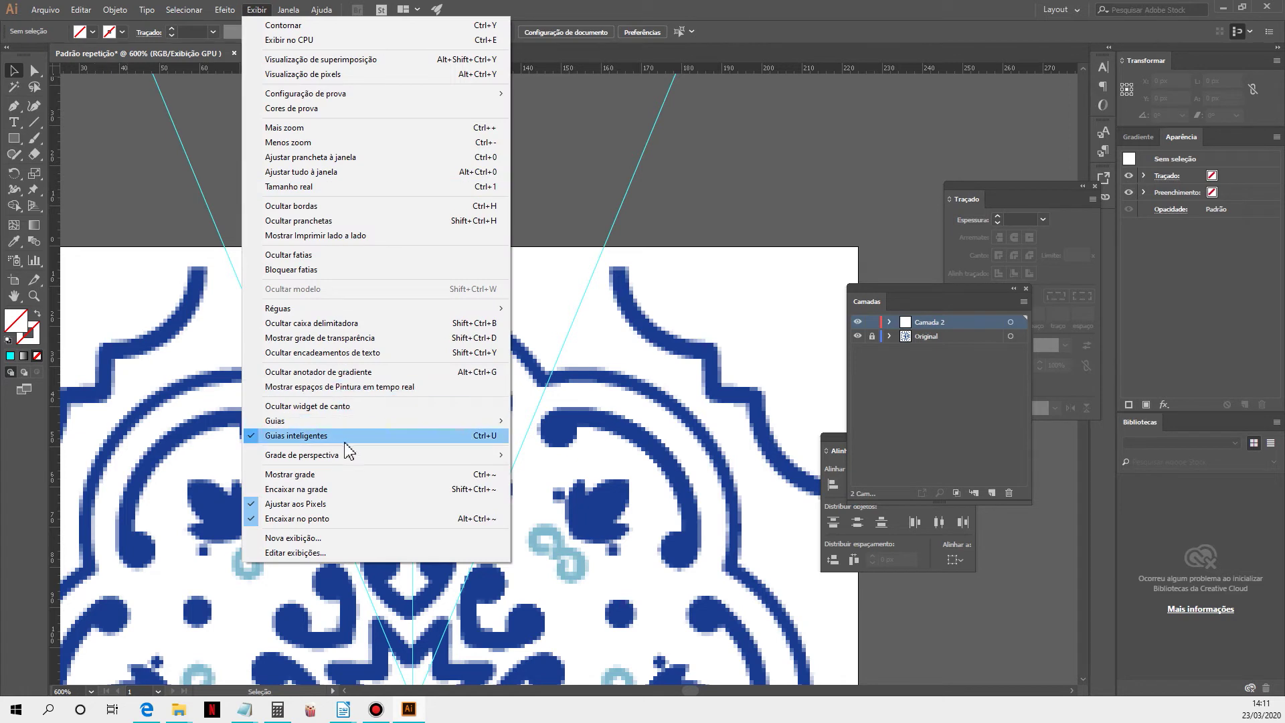
{"action": "left_click", "coordinate": [664, 9]}
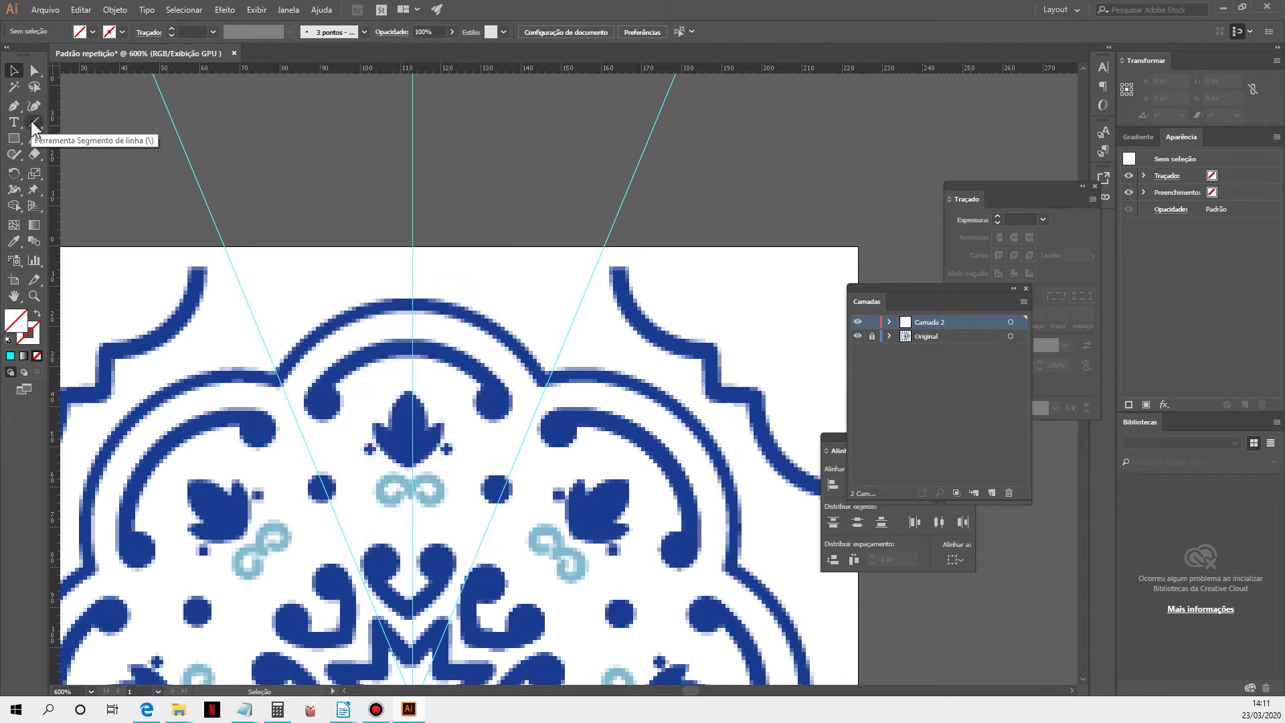
{"action": "left_click", "coordinate": [122, 32]}
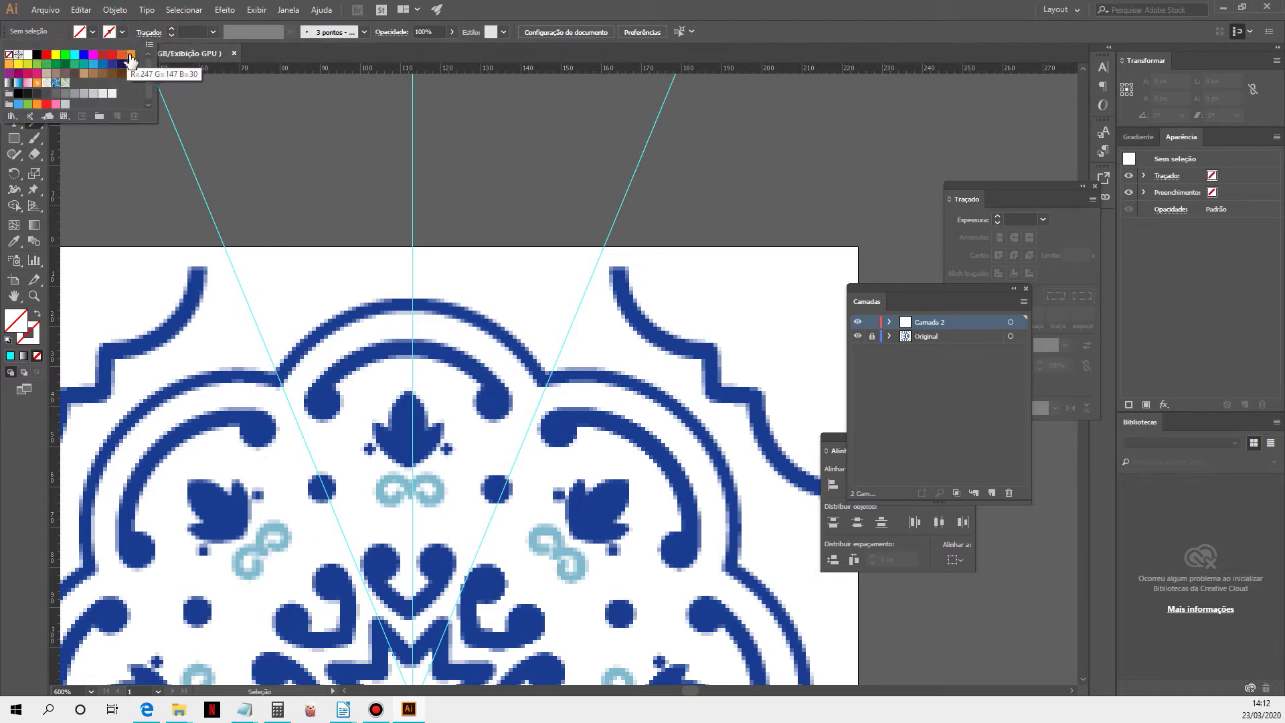
{"action": "left_click", "coordinate": [129, 56]}
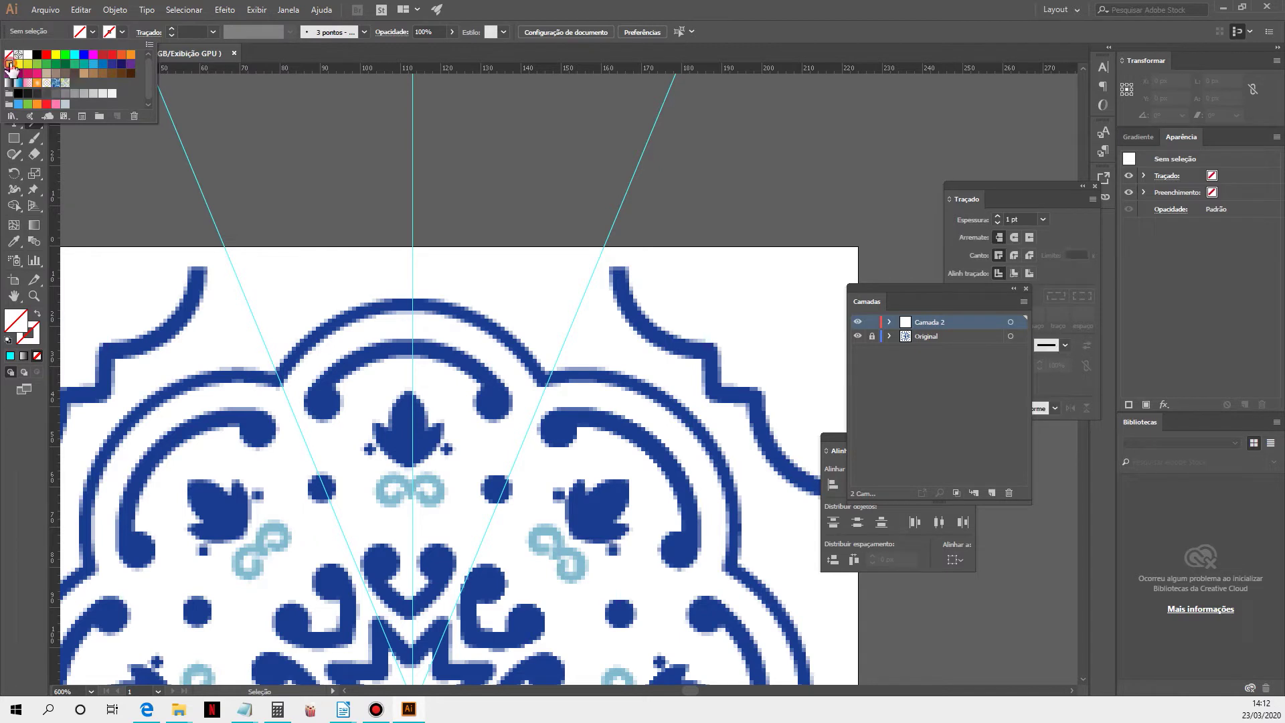
{"action": "left_click", "coordinate": [276, 376]}
{"action": "left_click_drag", "start_coordinate": [278, 377], "coordinate": [550, 376]}
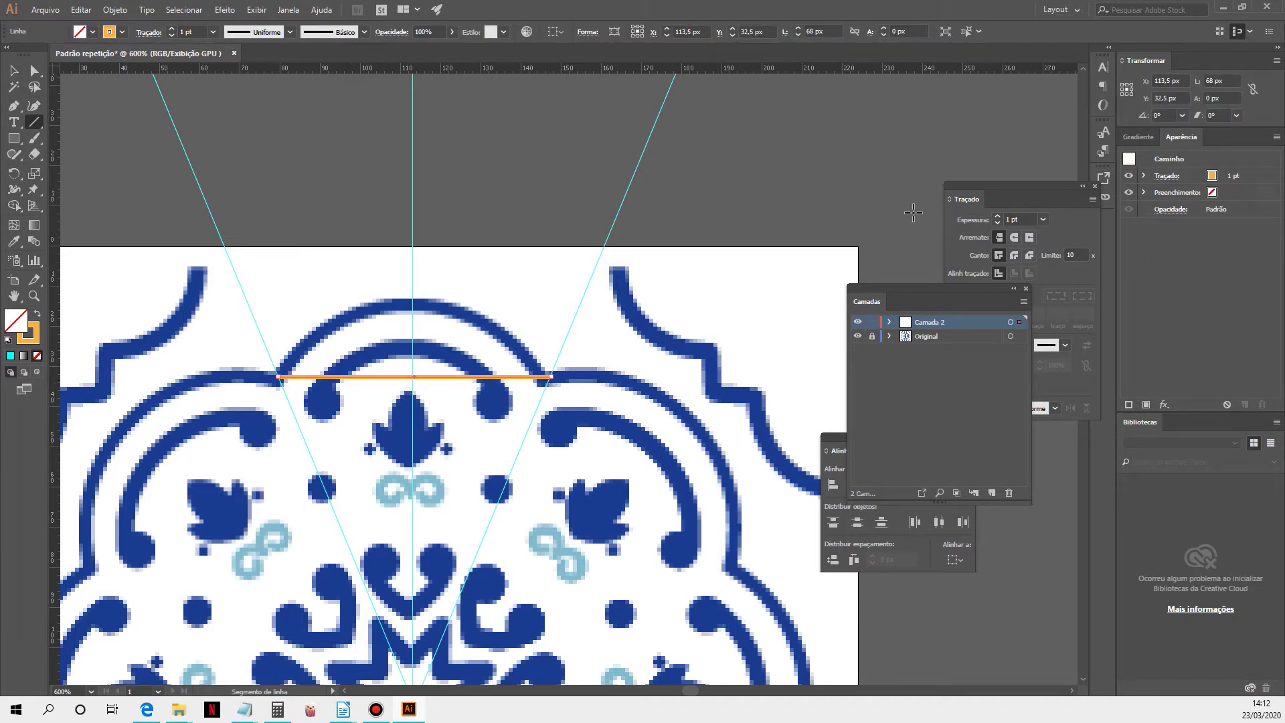
- Set the orange line's stroke weight to 3 pt
{"action": "left_click_drag", "start_coordinate": [862, 295], "coordinate": [753, 86]}
{"action": "left_click", "coordinate": [998, 219]}
{"action": "left_click", "coordinate": [998, 218]}
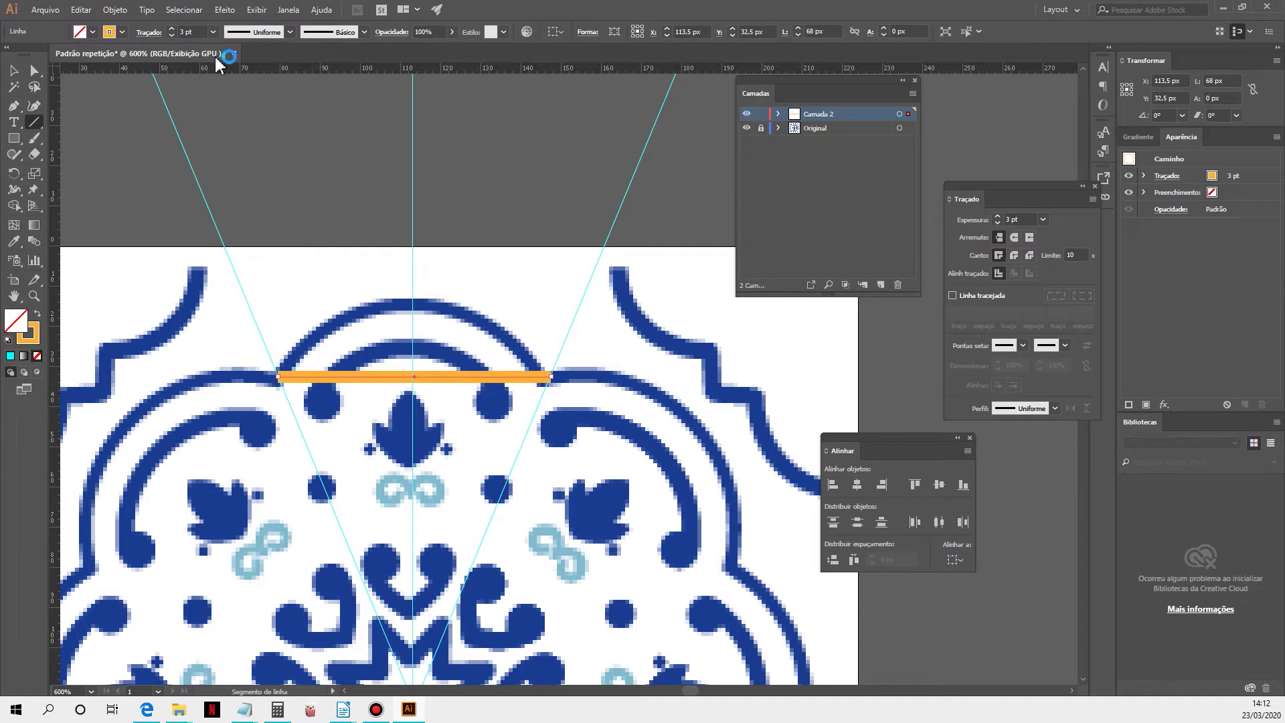
- Apply the Arc warp effect to the orange line with a horizontal bend of 70%
{"action": "left_click", "coordinate": [231, 10]}
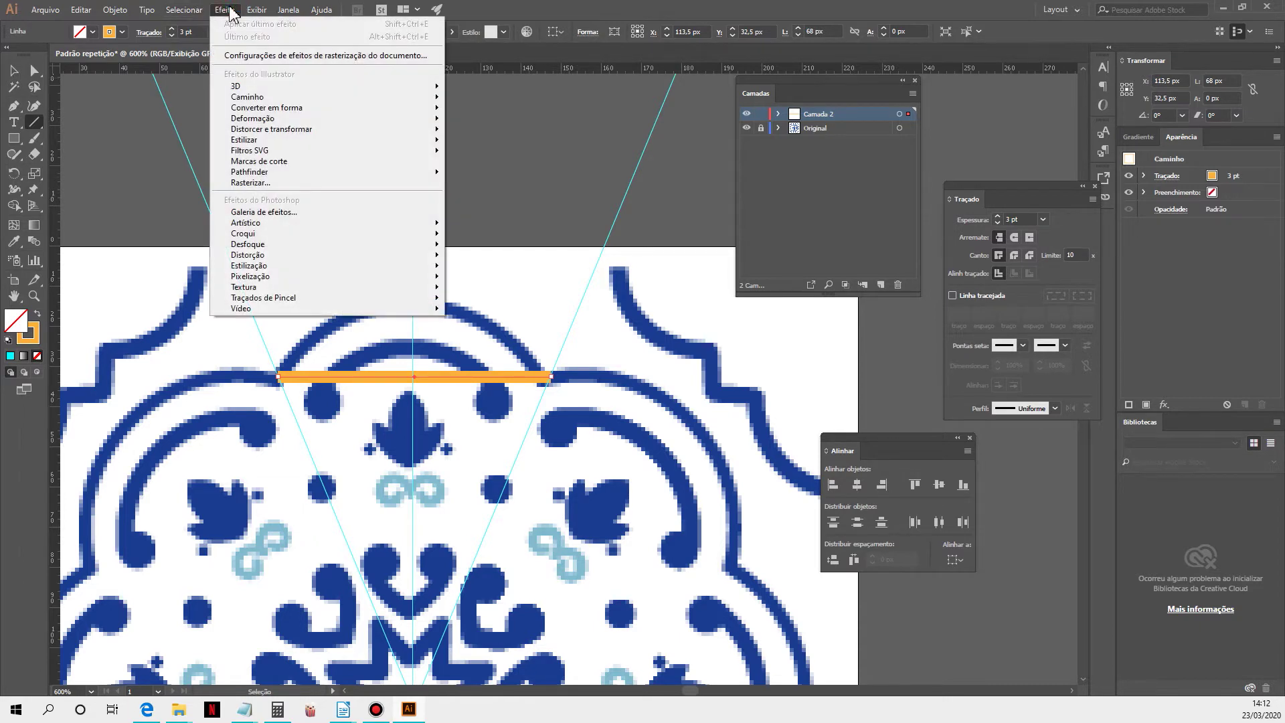
{"action": "mouse_move", "coordinate": [267, 120]}
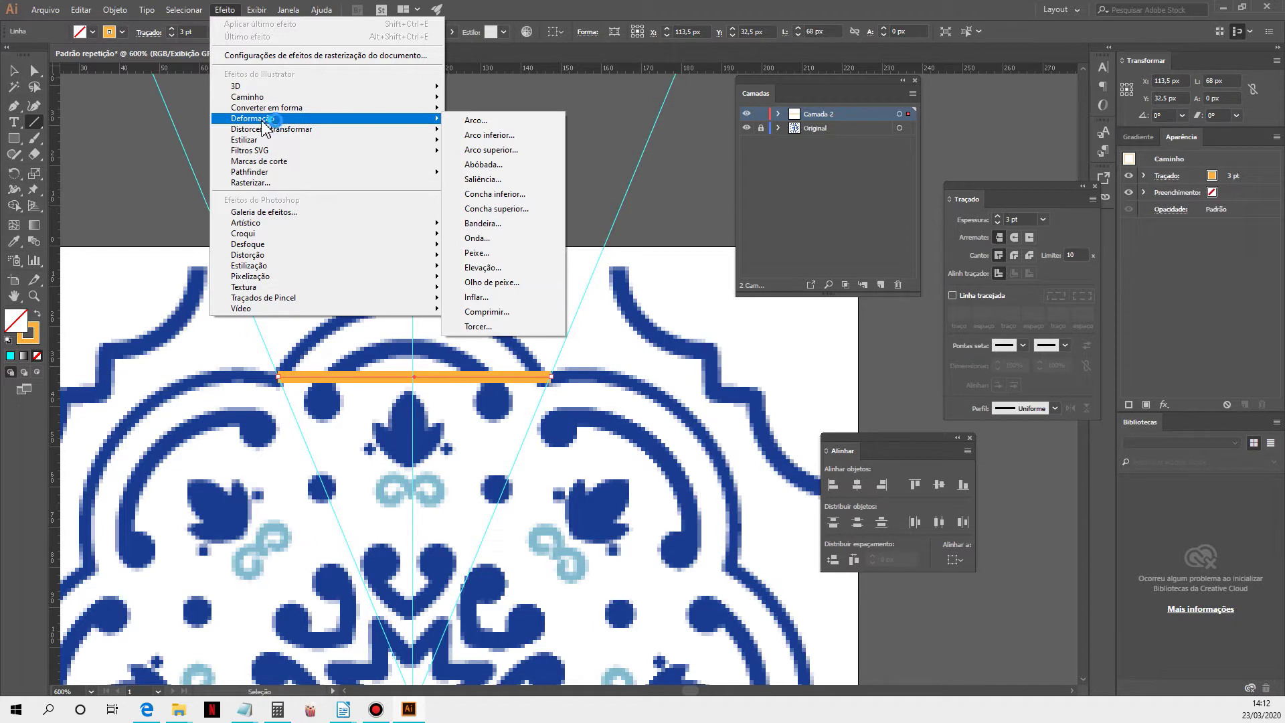
{"action": "left_click", "coordinate": [506, 122]}
{"action": "left_click", "coordinate": [553, 423]}
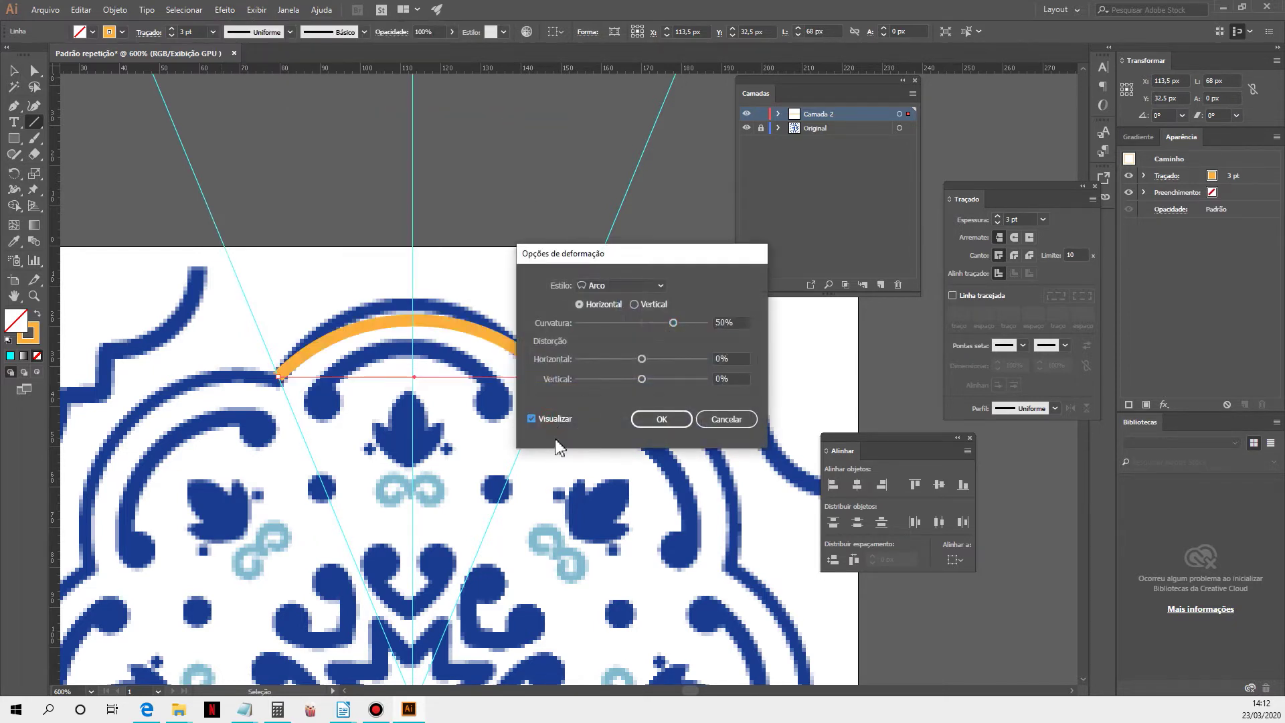
{"action": "left_click_drag", "start_coordinate": [612, 255], "coordinate": [723, 207]}
{"action": "left_click_drag", "start_coordinate": [784, 274], "coordinate": [799, 275]}
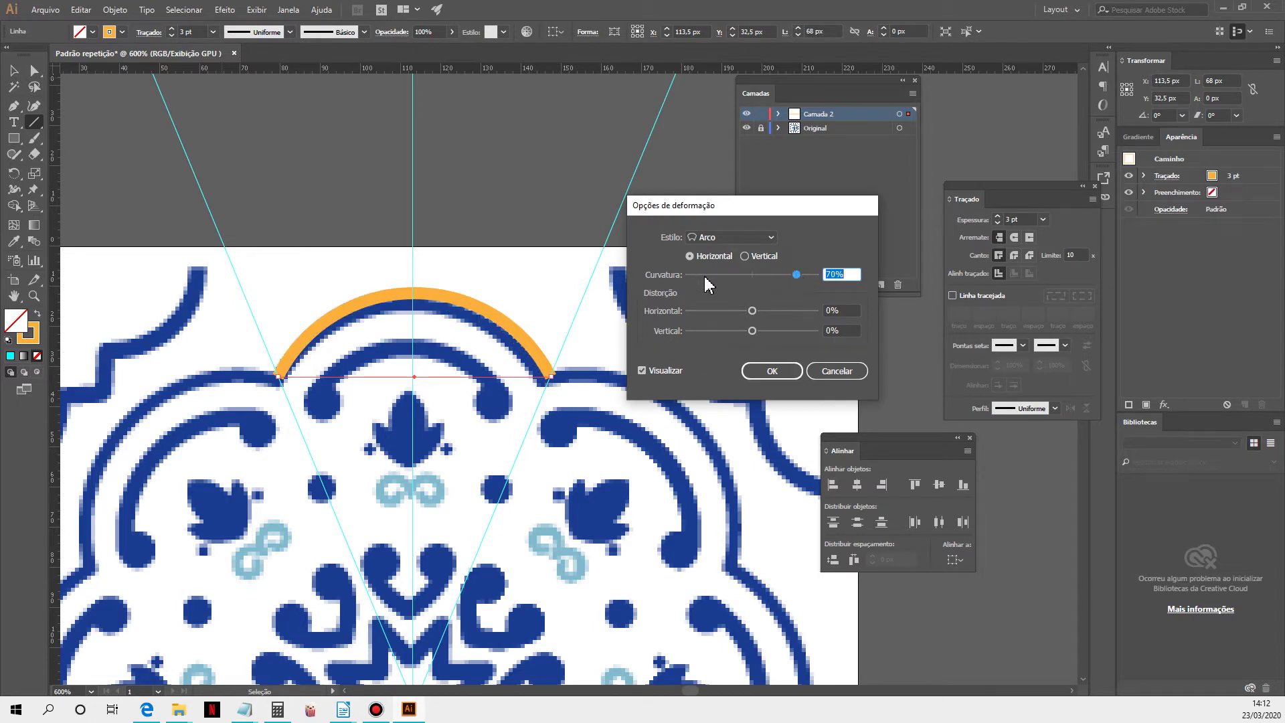
{"action": "left_click", "coordinate": [770, 373]}
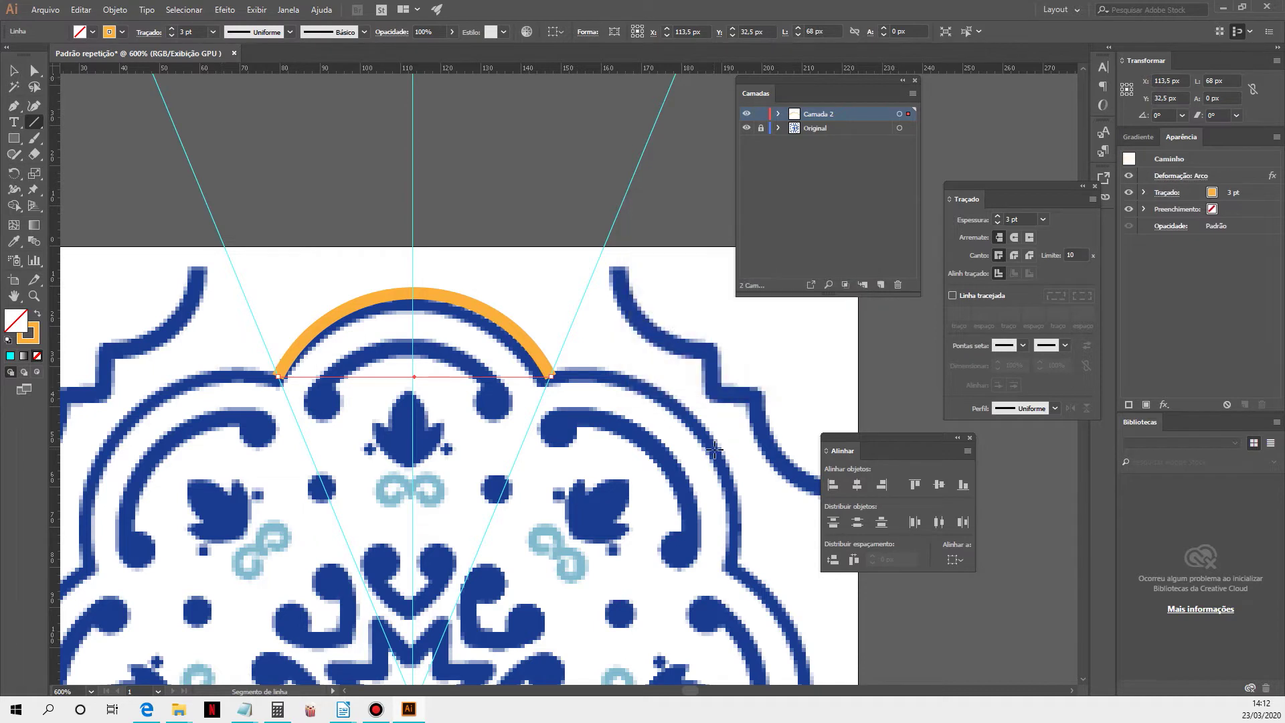
- Set the orange arc's stroke weight to 4 pt with round caps, and tidy the floating panels
{"action": "left_click", "coordinate": [997, 216]}
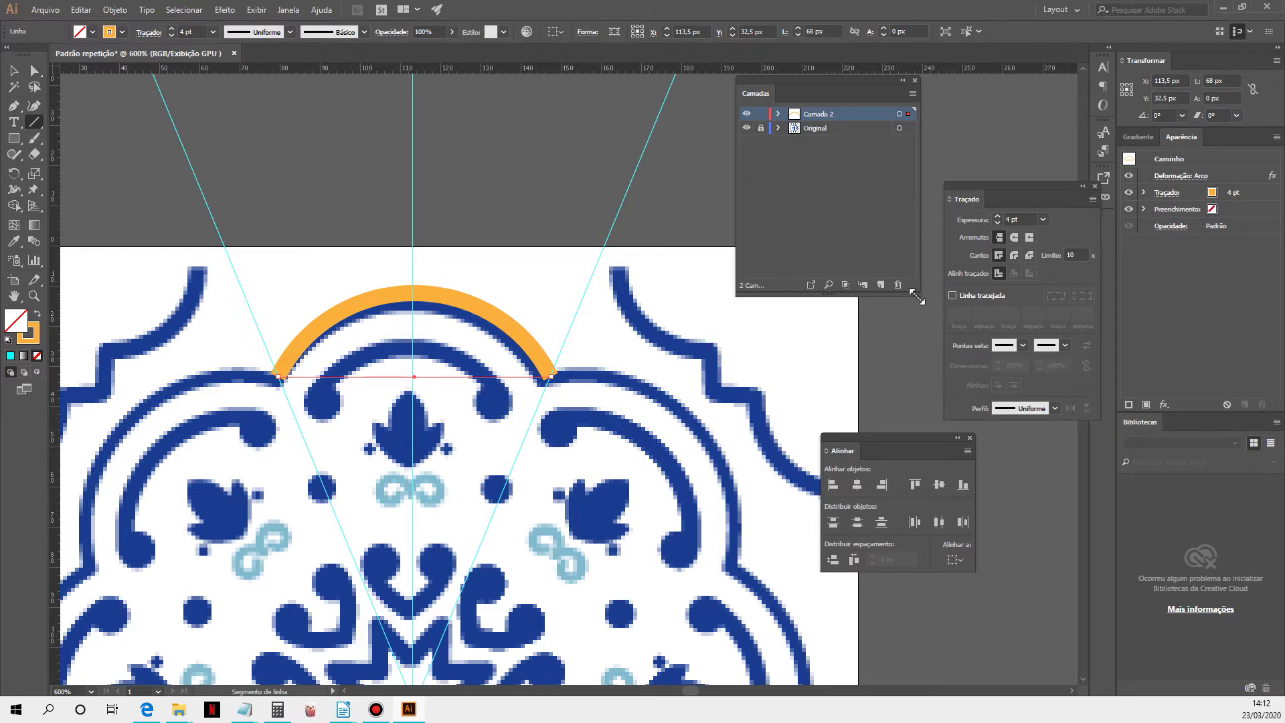
{"action": "left_click_drag", "start_coordinate": [917, 298], "coordinate": [899, 236]}
{"action": "mouse_move", "coordinate": [1004, 194]}
{"action": "left_mouse_down"}
{"action": "mouse_move", "coordinate": [682, 248]}
{"action": "mouse_move", "coordinate": [680, 280]}
{"action": "left_mouse_up"}
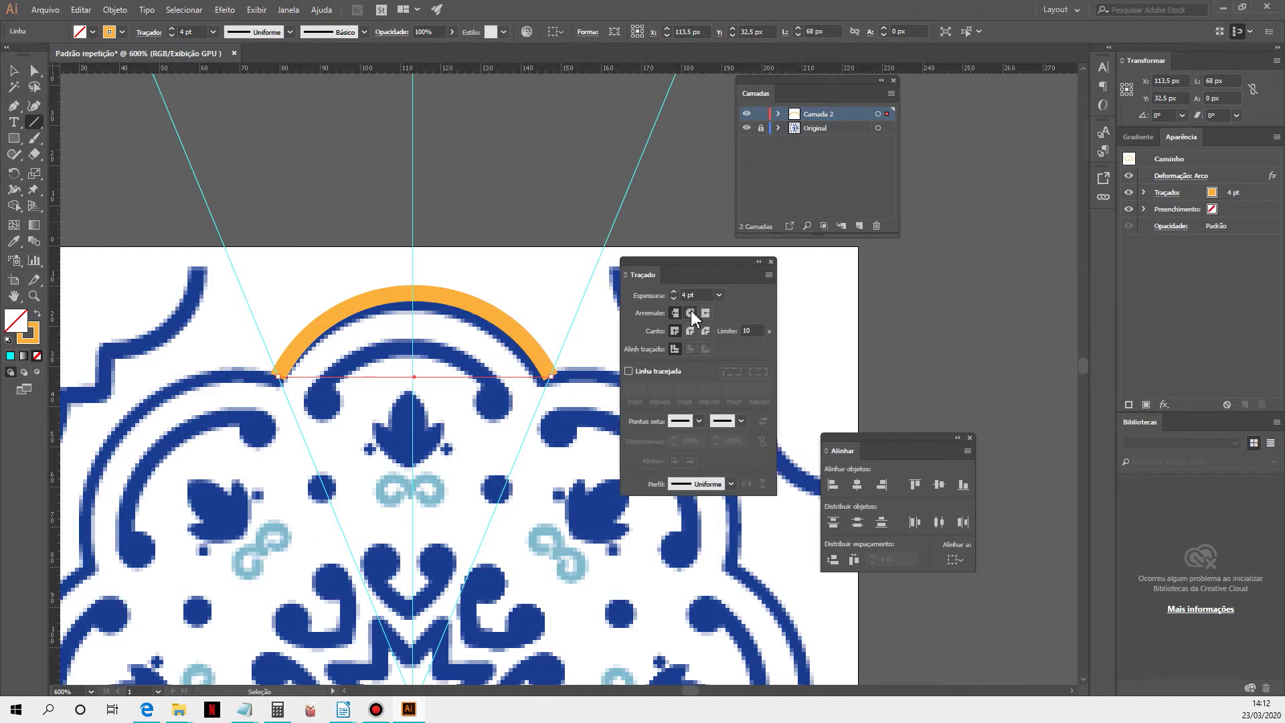
{"action": "left_click", "coordinate": [691, 312]}
{"action": "left_click", "coordinate": [675, 313]}
{"action": "left_click", "coordinate": [689, 312]}
{"action": "left_click", "coordinate": [759, 263]}
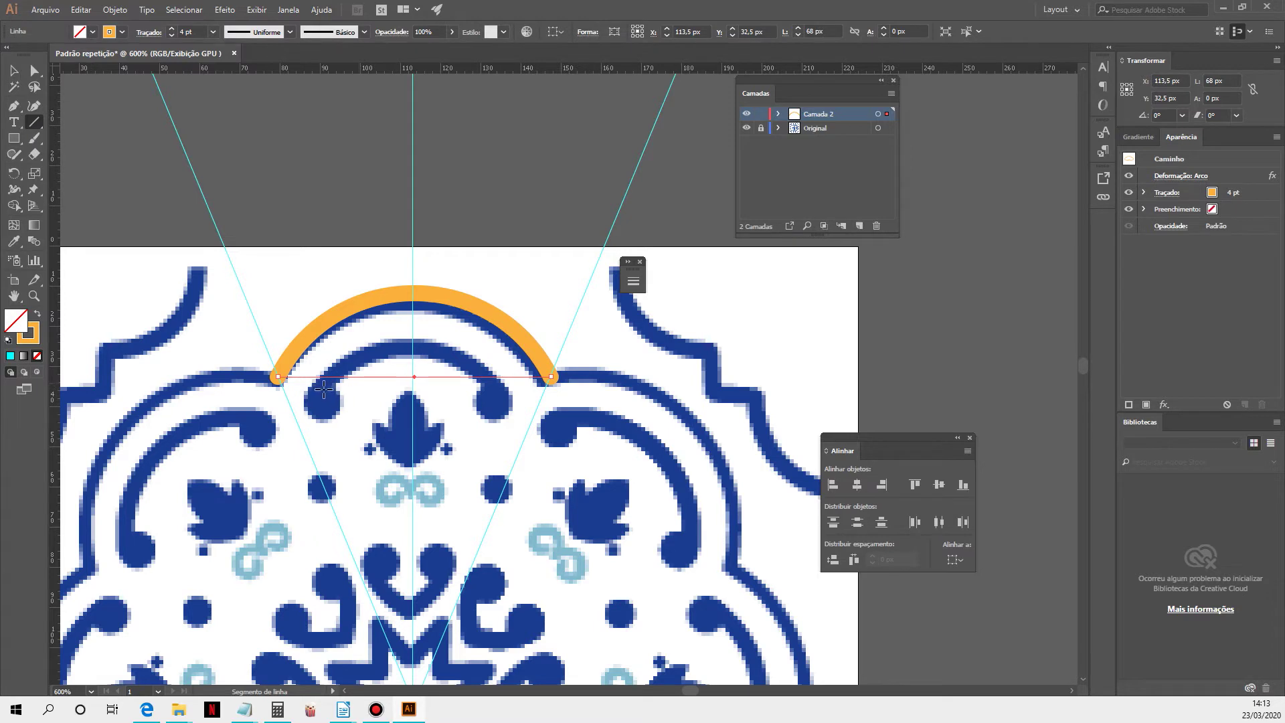
- Draw a horizontal line about 42 px long between the inner arc's ends and reapply the last Arc warp effect to it
{"action": "left_click_drag", "start_coordinate": [325, 386], "coordinate": [494, 386]}
{"action": "left_click", "coordinate": [229, 10]}
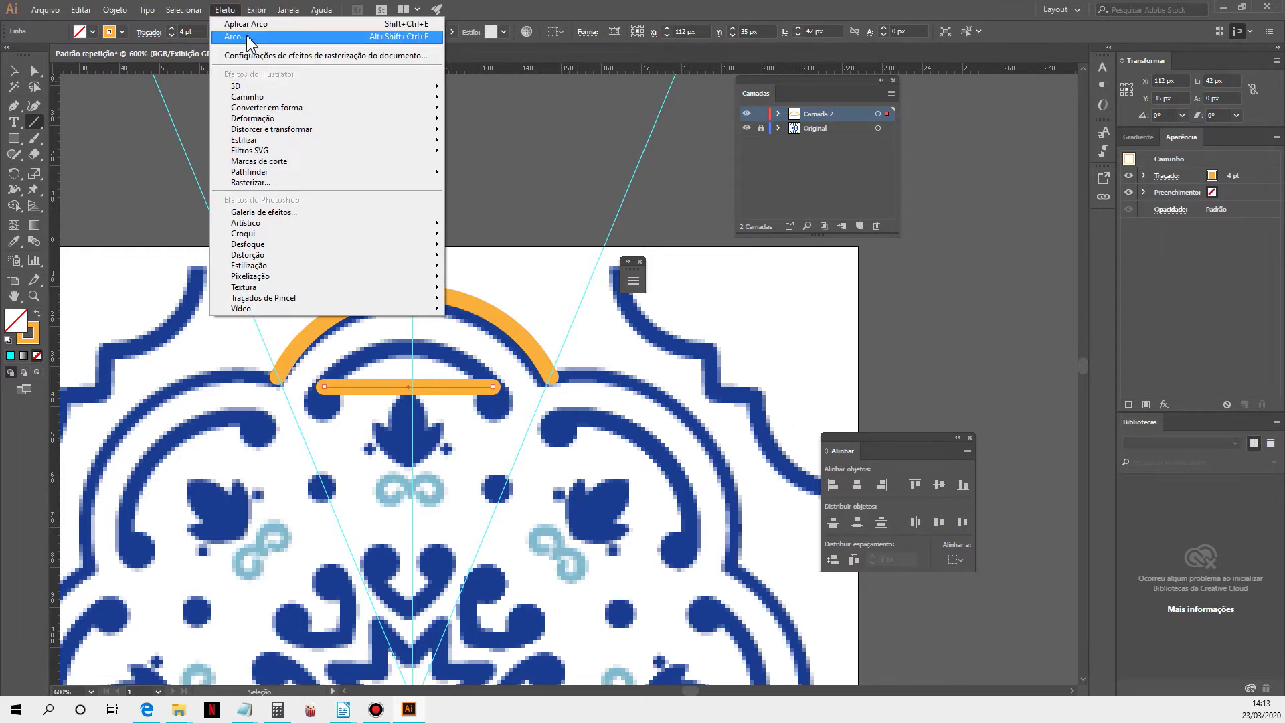
{"action": "left_click", "coordinate": [249, 25]}
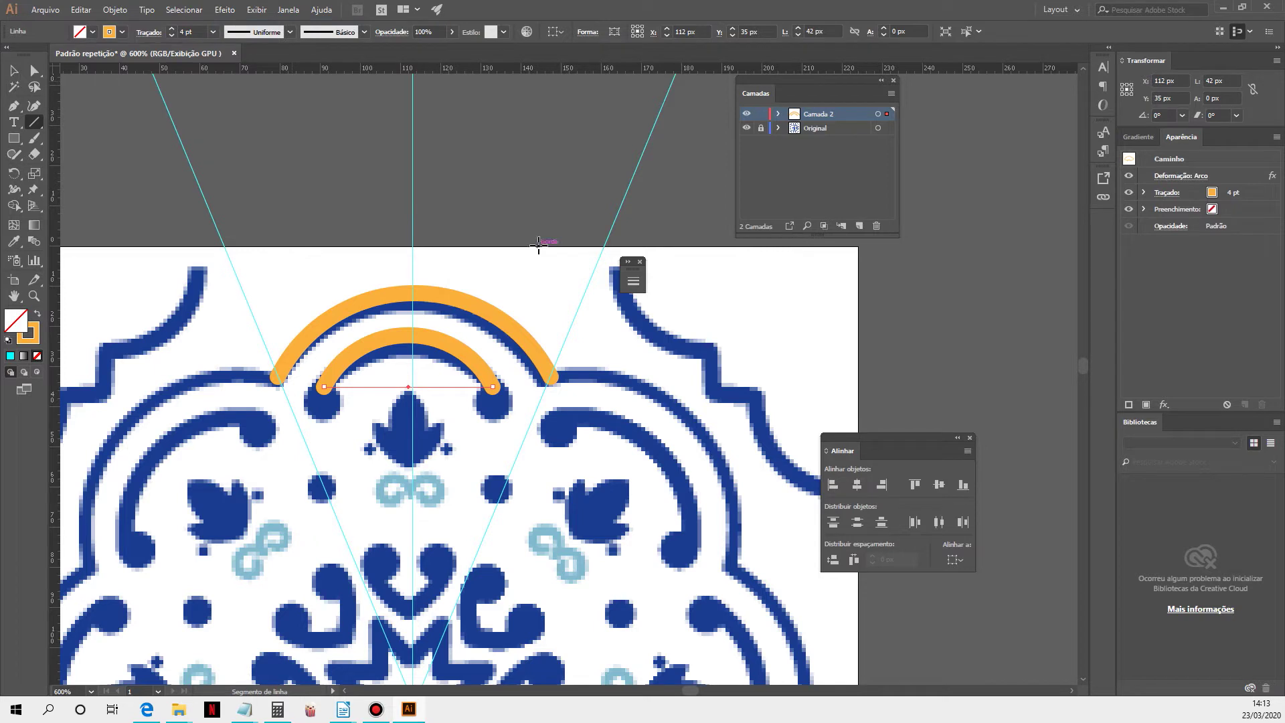
- Add a second Arc warp effect to the inner orange arc with a horizontal bend of -4%
{"action": "left_click", "coordinate": [225, 9]}
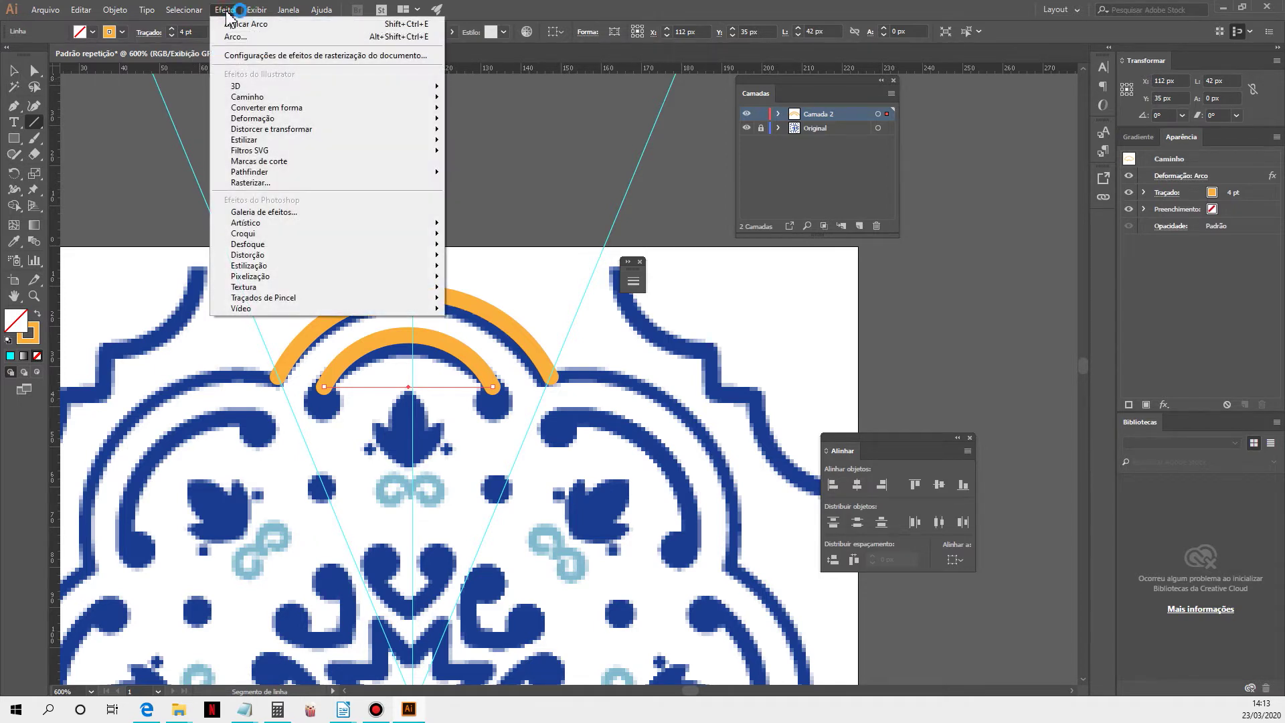
{"action": "left_click", "coordinate": [235, 26]}
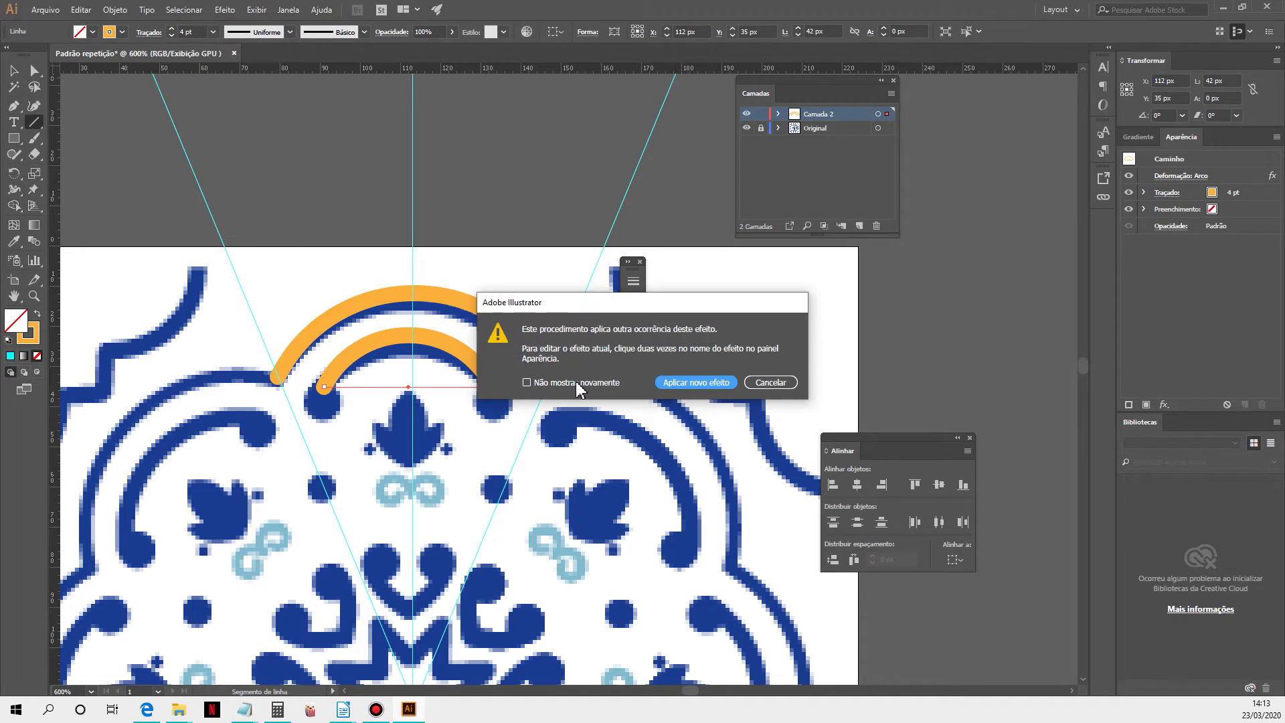
{"action": "left_click", "coordinate": [696, 382]}
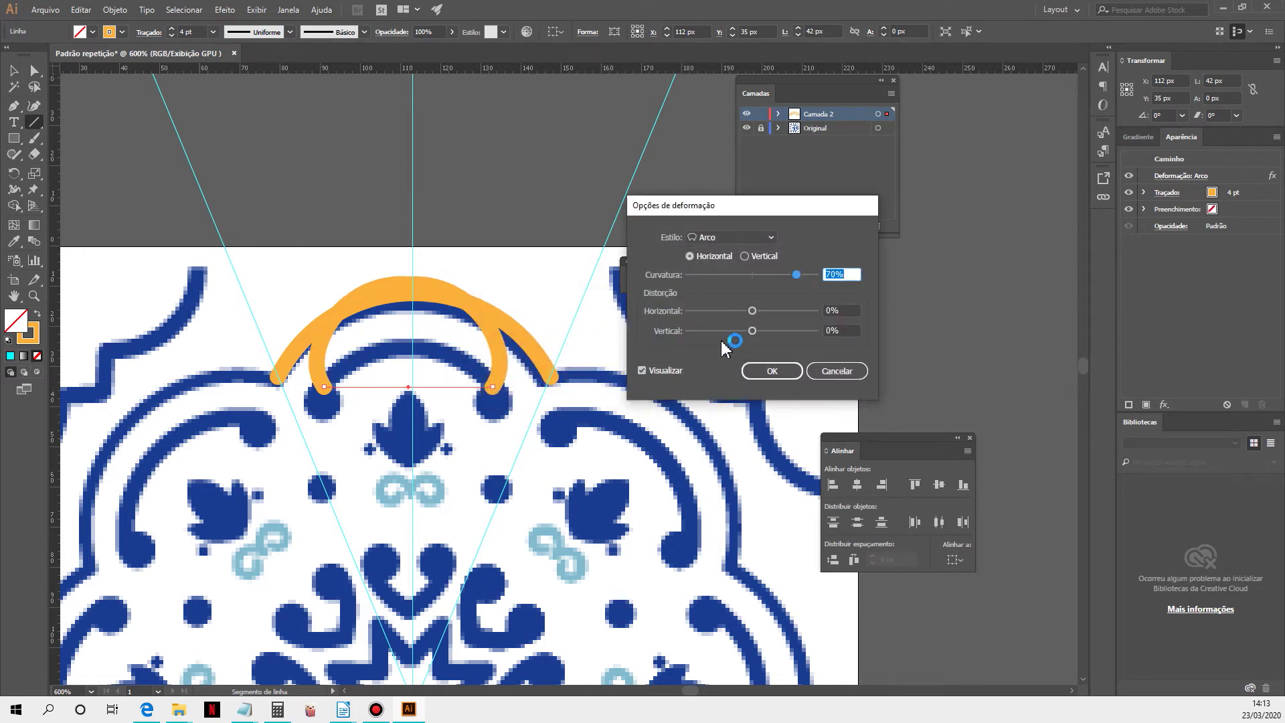
{"action": "left_click", "coordinate": [768, 275]}
{"action": "left_click_drag", "start_coordinate": [768, 275], "coordinate": [749, 275]}
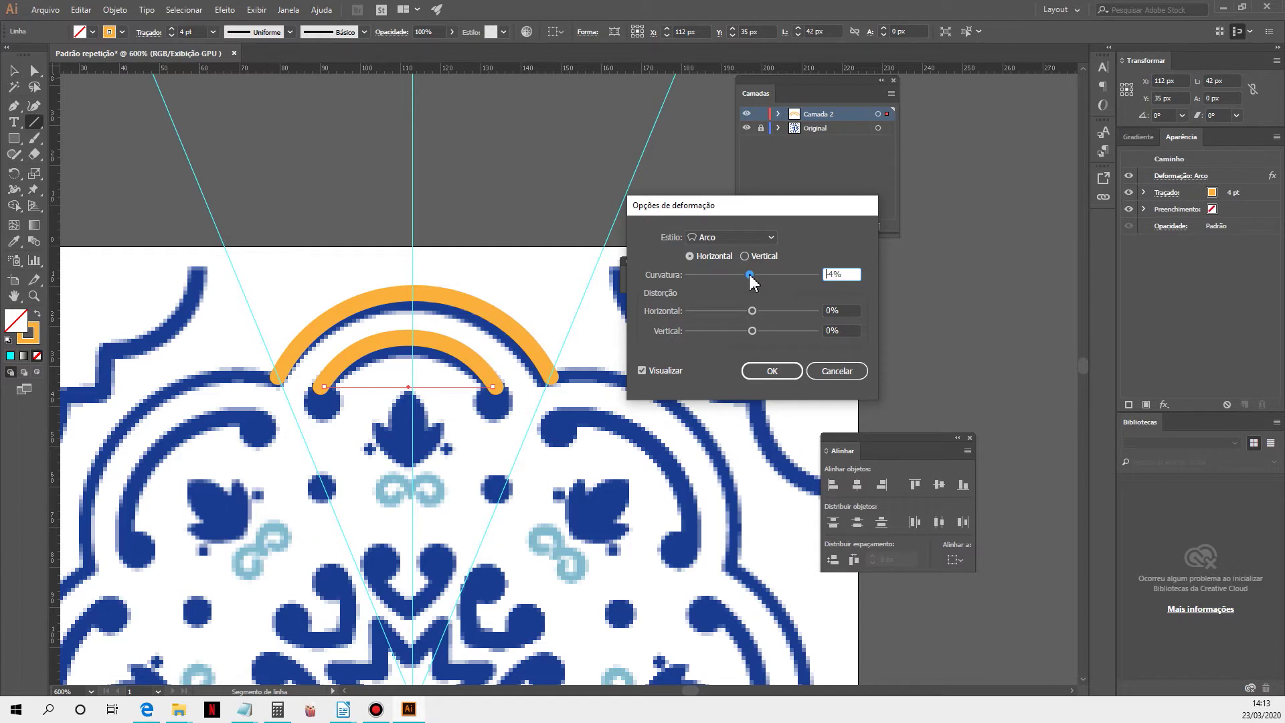
{"action": "left_click", "coordinate": [763, 378]}
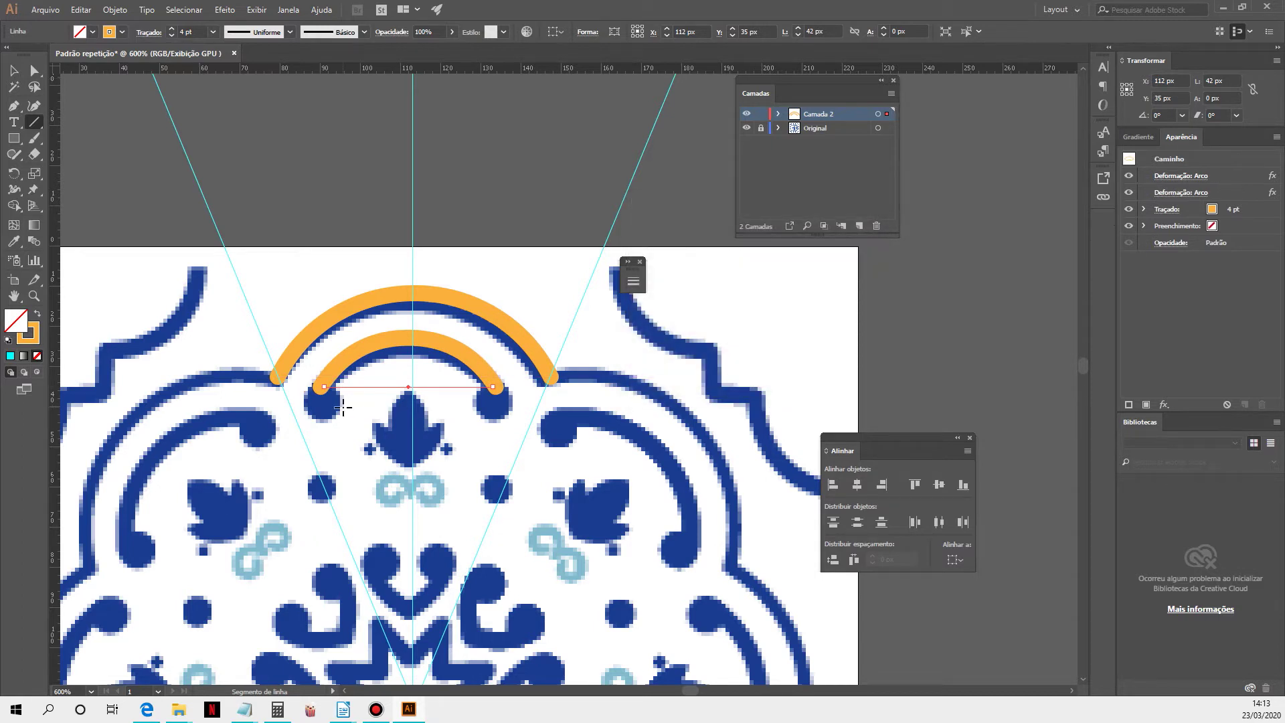
- Draw a circle about 9 px wide near the inner arc's left end with the Rounded Rectangle tool, orange fill and no stroke
{"action": "left_click", "coordinate": [34, 123]}
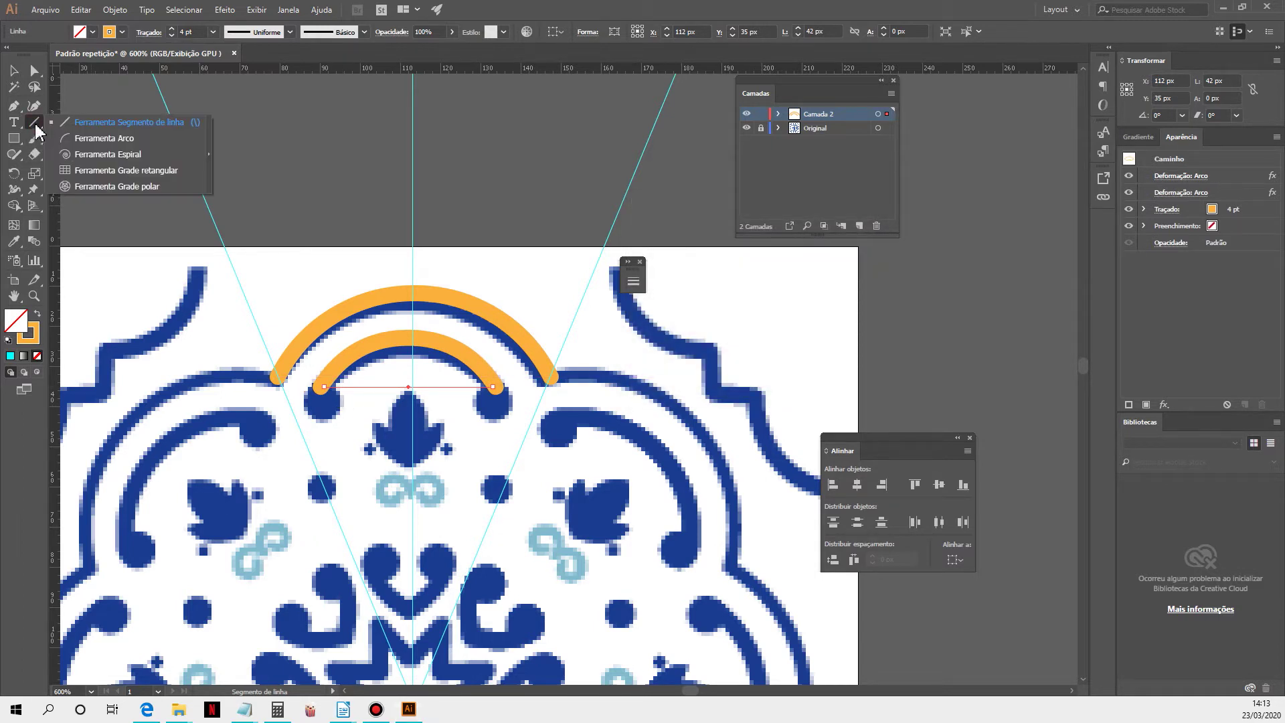
{"action": "left_click", "coordinate": [63, 141]}
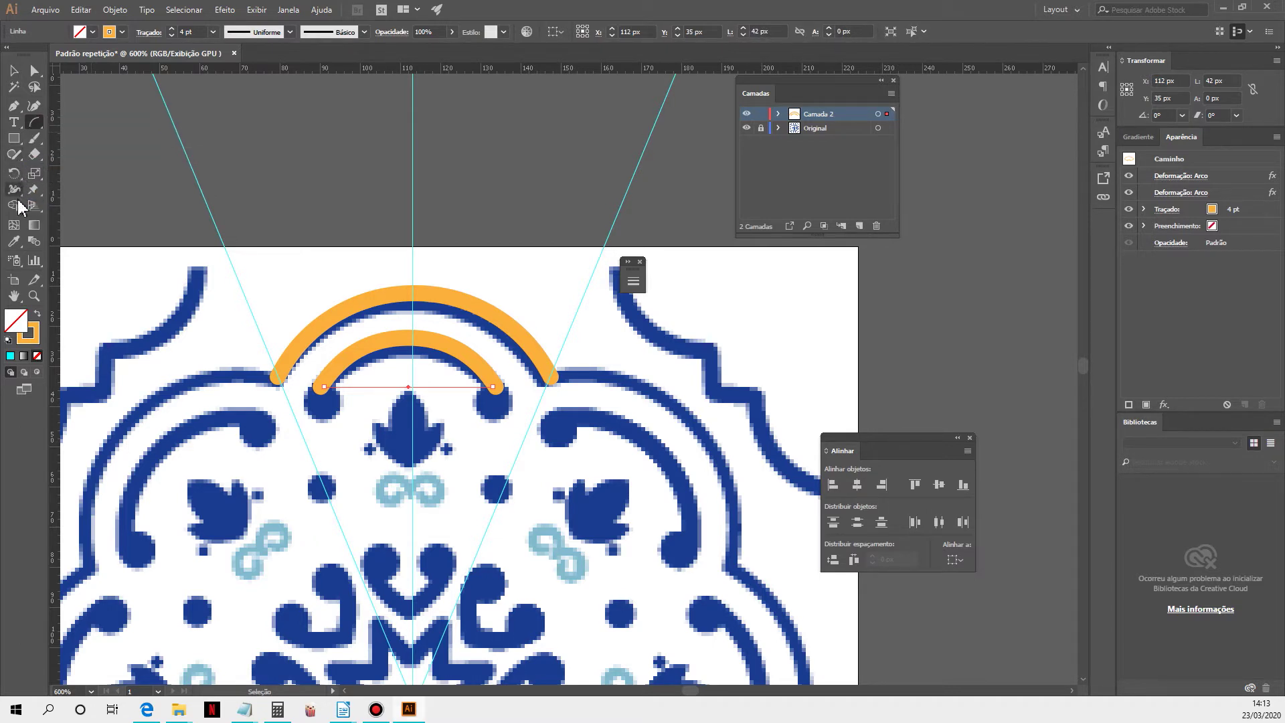
{"action": "left_click", "coordinate": [19, 139]}
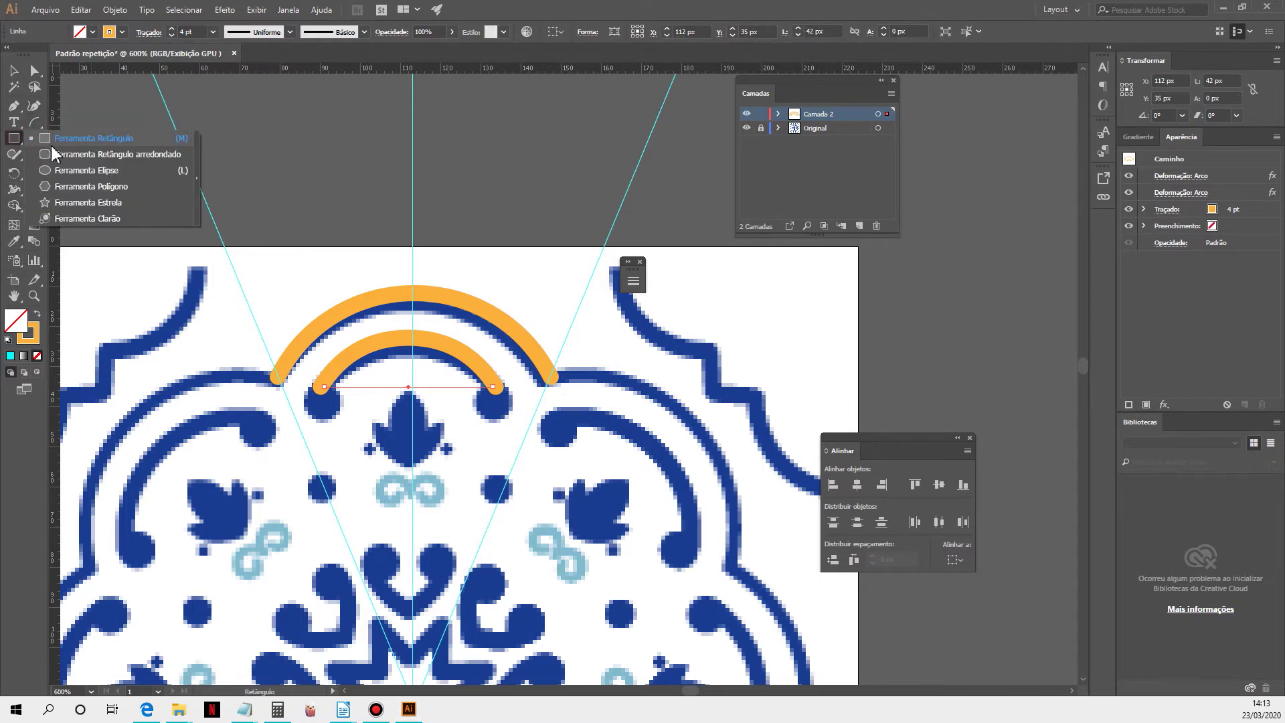
{"action": "left_click", "coordinate": [64, 160]}
{"action": "left_click_drag", "start_coordinate": [322, 395], "coordinate": [343, 416]}
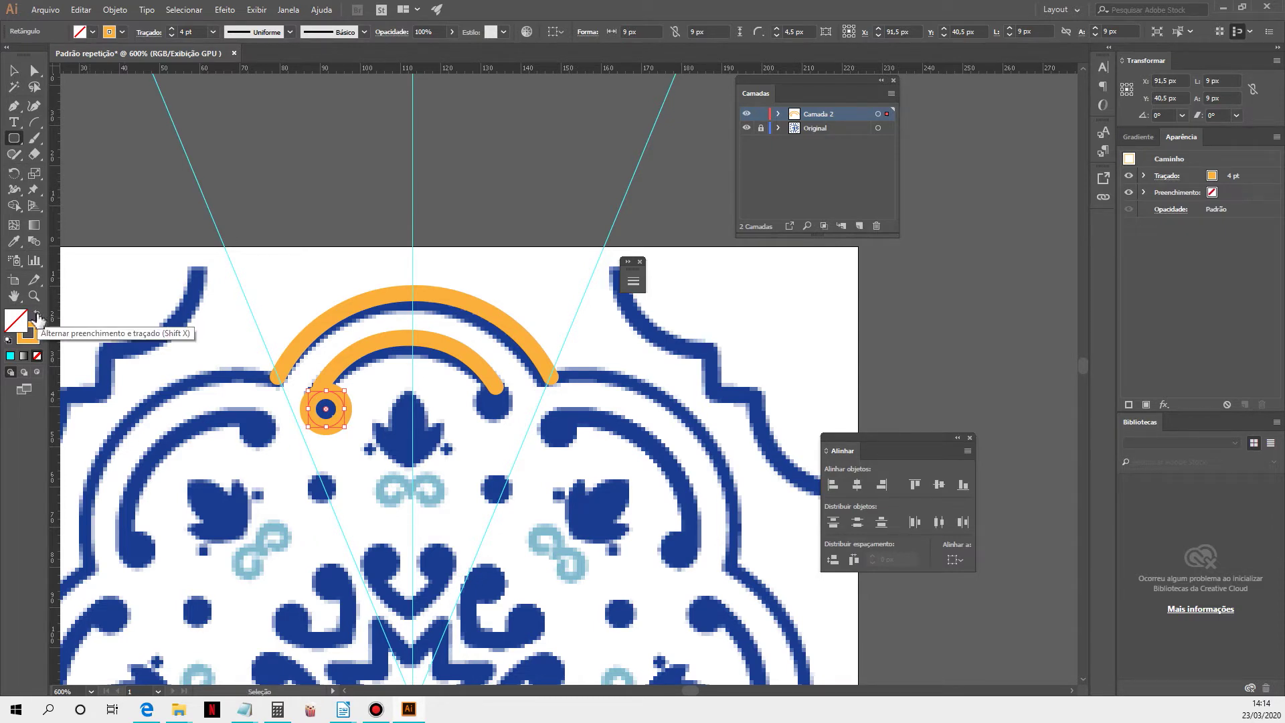
{"action": "left_click", "coordinate": [37, 316]}
- Move the orange circle up onto the inner arc's left end and place a copy of it on the right end
{"action": "left_click", "coordinate": [14, 69]}
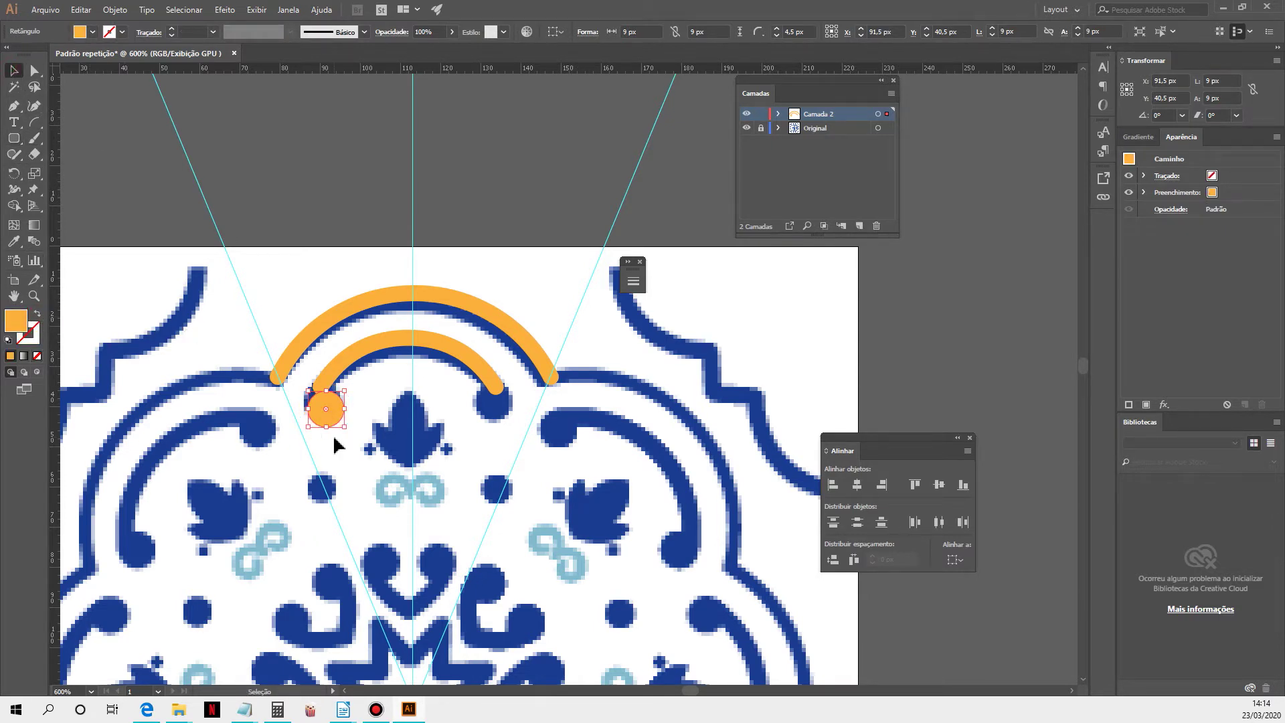
{"action": "left_click_drag", "start_coordinate": [334, 420], "coordinate": [335, 399]}
{"action": "left_click", "coordinate": [229, 141]}
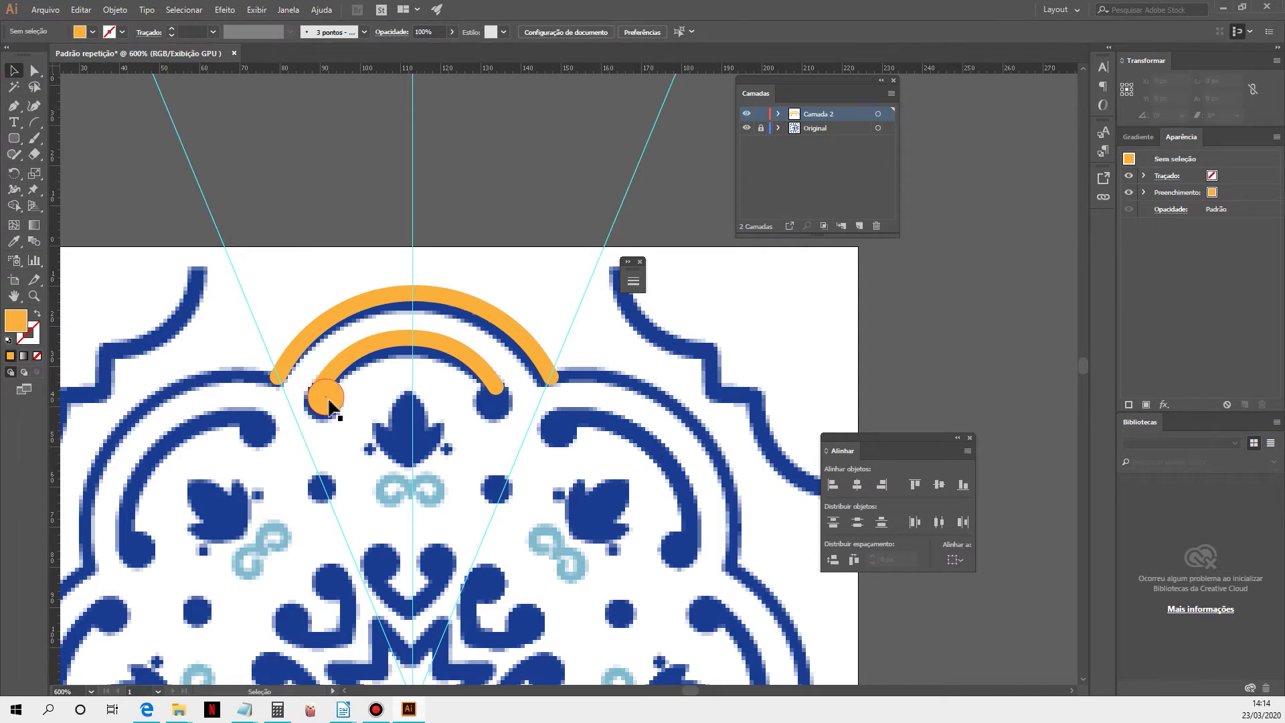
{"action": "left_click_drag", "start_coordinate": [328, 407], "coordinate": [486, 409]}
{"action": "left_click", "coordinate": [510, 372]}
{"action": "left_click", "coordinate": [493, 396]}
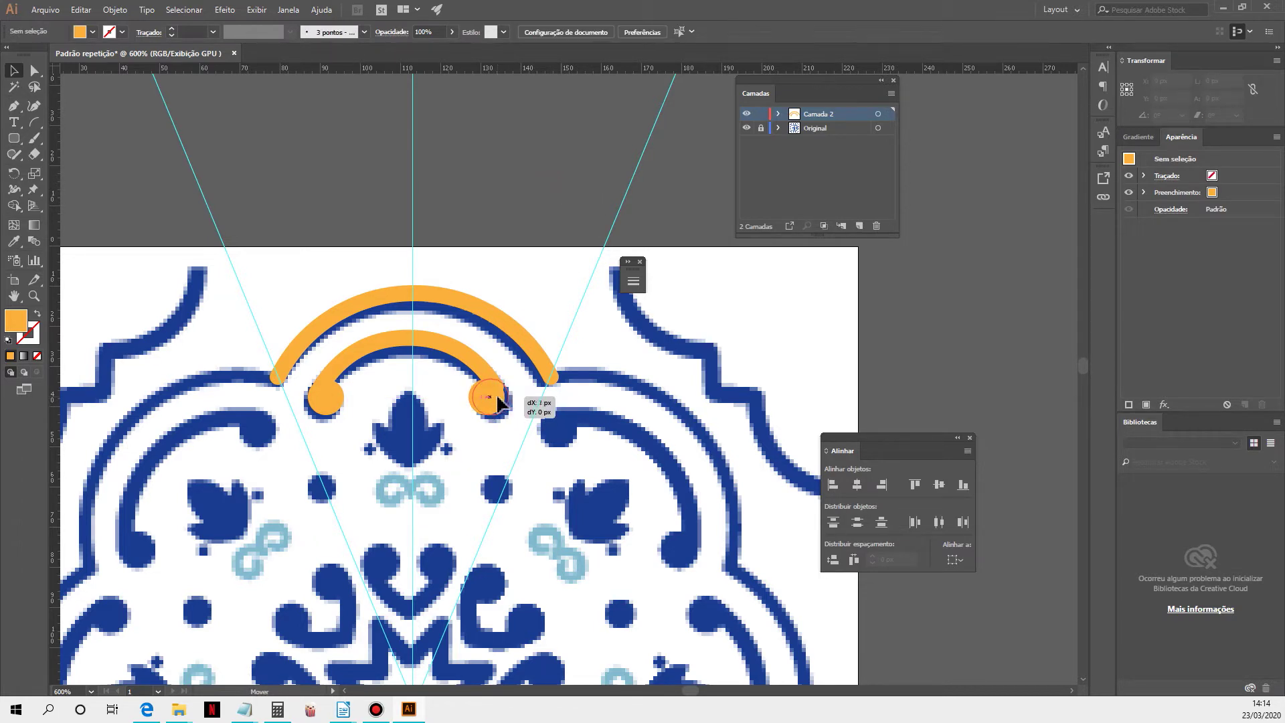
{"action": "left_click", "coordinate": [555, 199]}
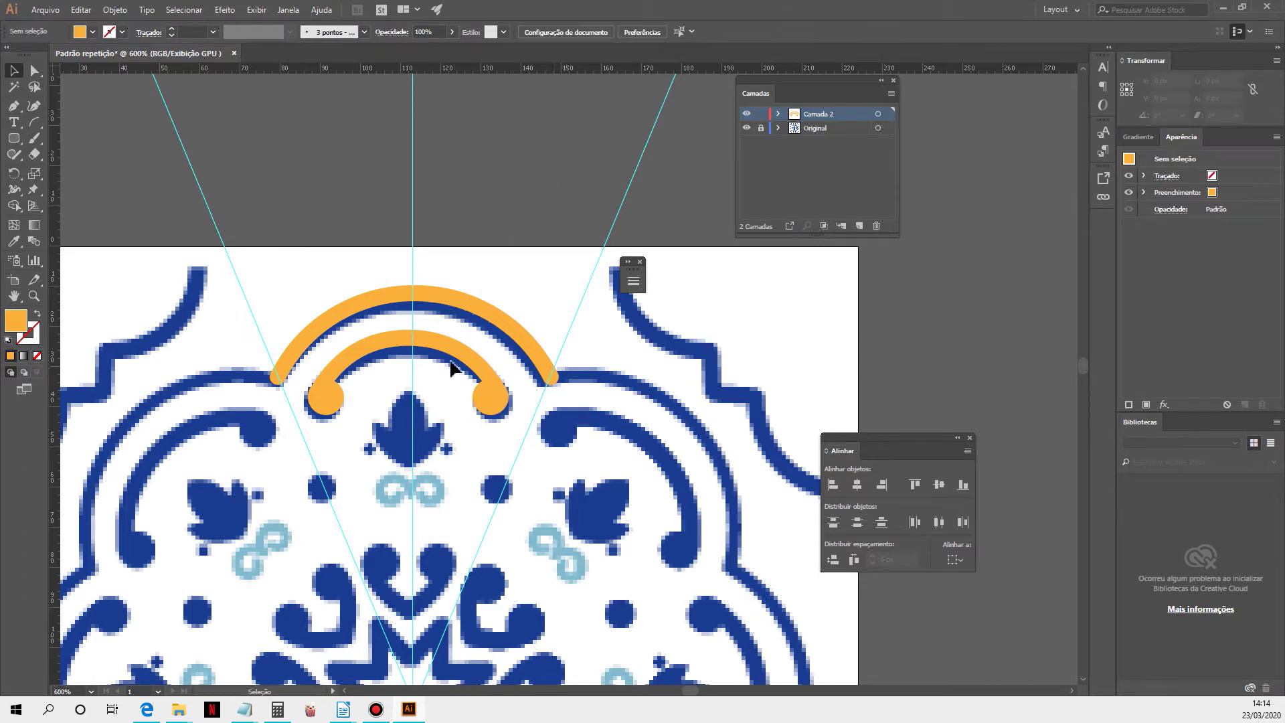
- Try grouping the inner arc with its right circle, undo the group's test move above the artboard, and ungroup them
{"action": "left_click", "coordinate": [493, 396]}
{"action": "left_click", "coordinate": [340, 398], "text": "shift"}
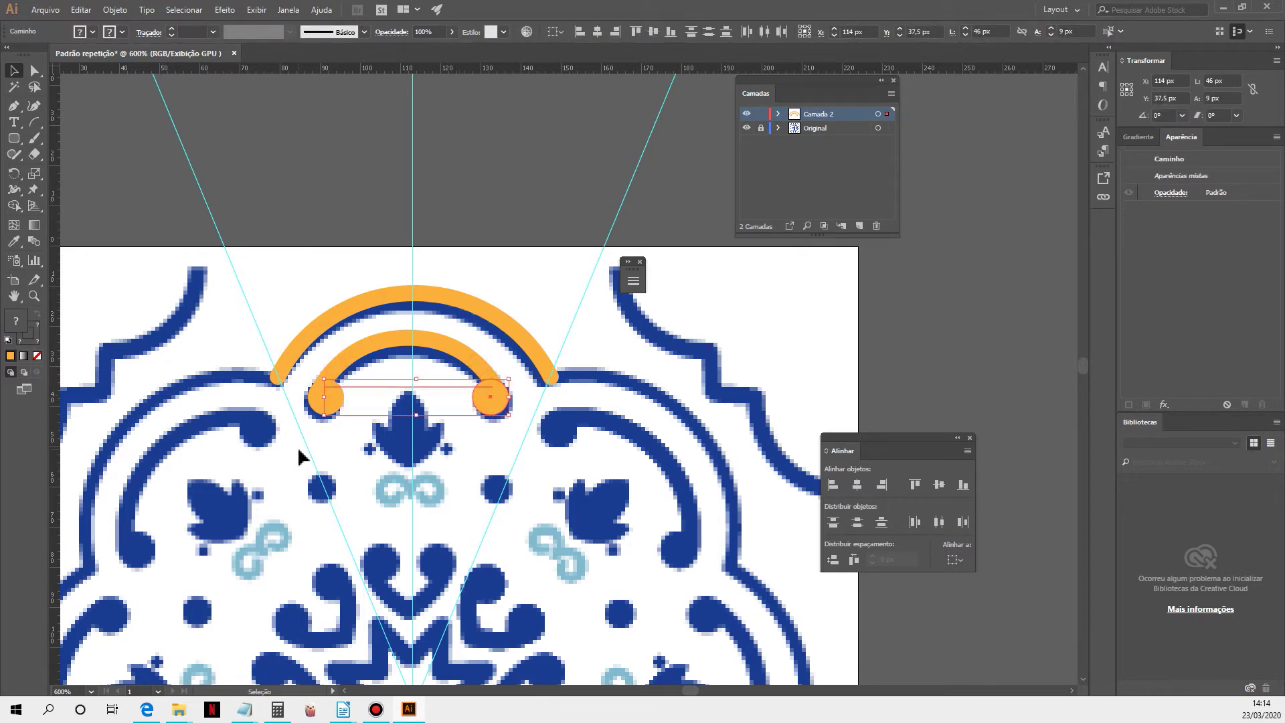
{"action": "key", "text": "a"}
{"action": "left_click_drag", "start_coordinate": [496, 388], "coordinate": [525, 197]}
{"action": "key", "text": "ctrl+z"}
{"action": "key", "text": "ctrl+shift+z"}
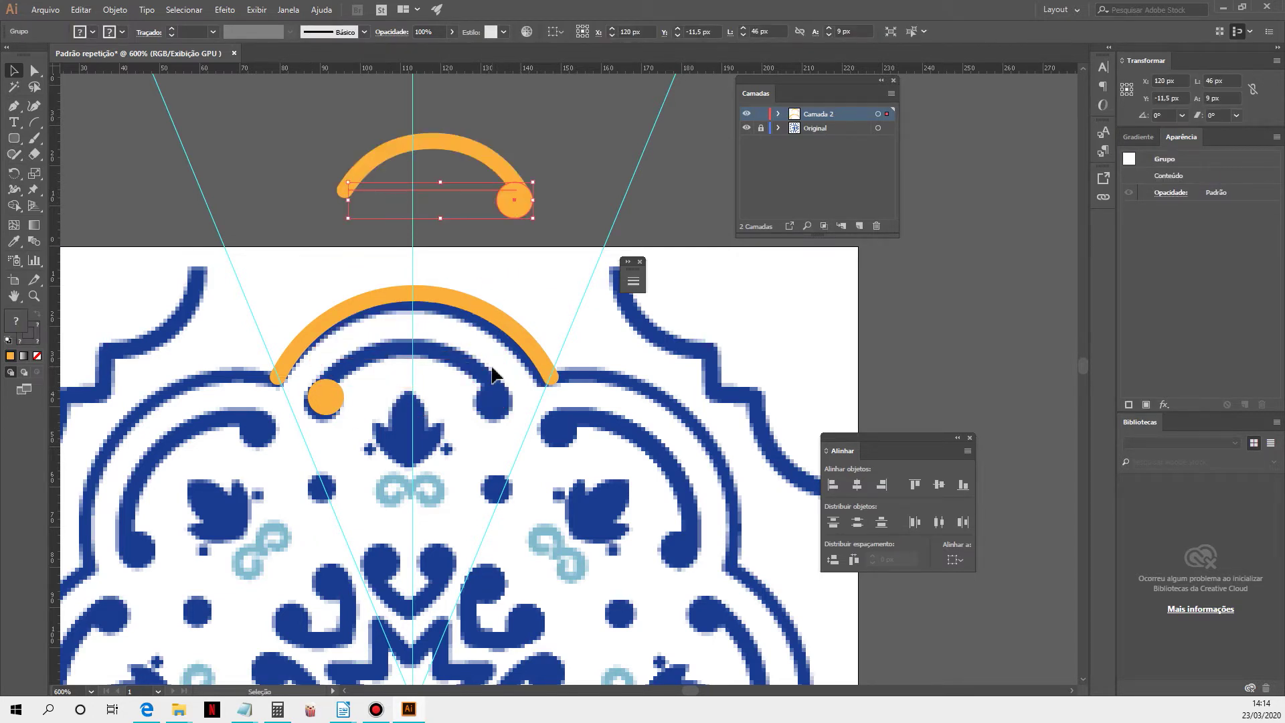
{"action": "key", "text": "ctrl+z"}
{"action": "key", "text": "v"}
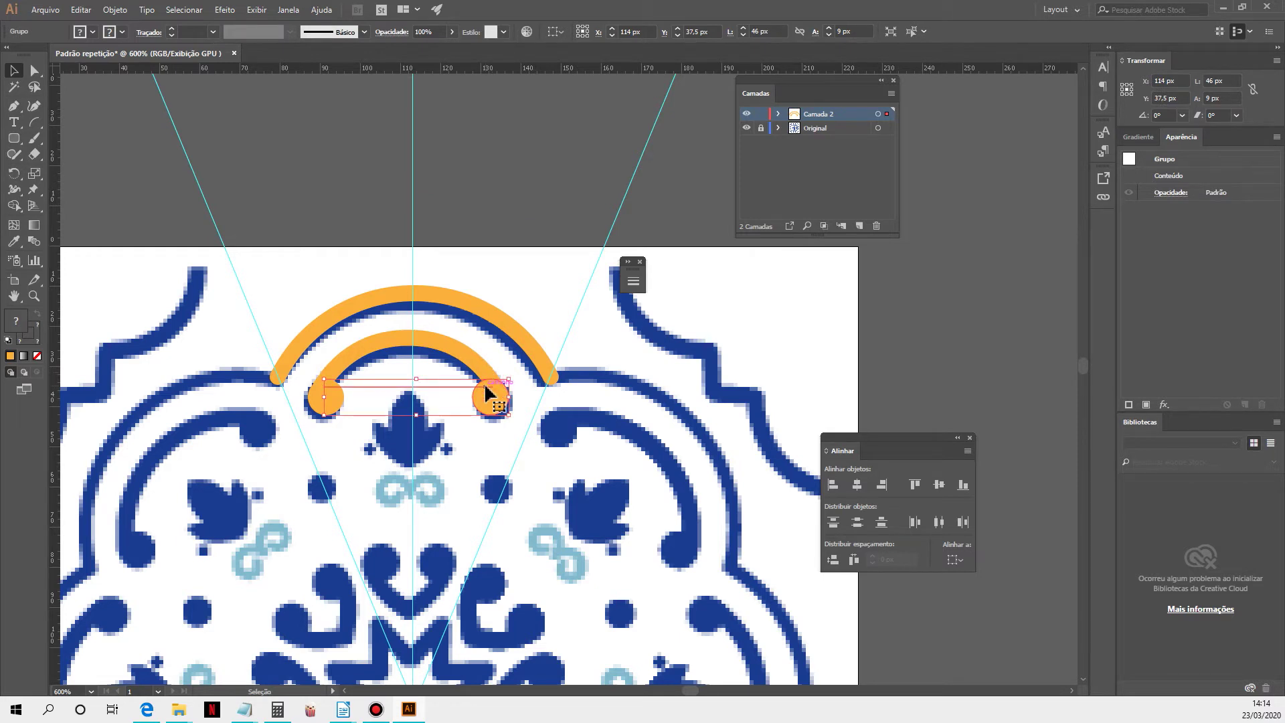
{"action": "key", "text": "ctrl+shift+g"}
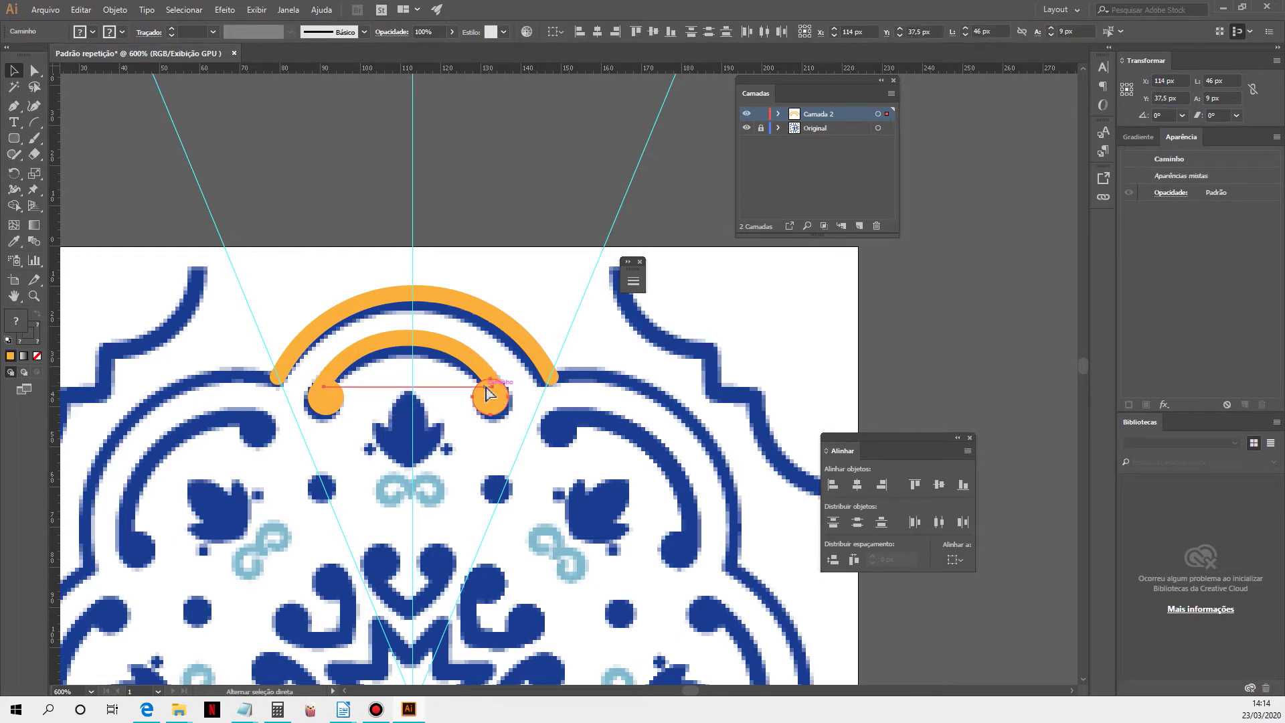
{"action": "left_click", "coordinate": [564, 194]}
- Examine the inner arc and its end circles as separate objects, comparing their fill and stroke attributes
{"action": "left_click", "coordinate": [324, 405]}
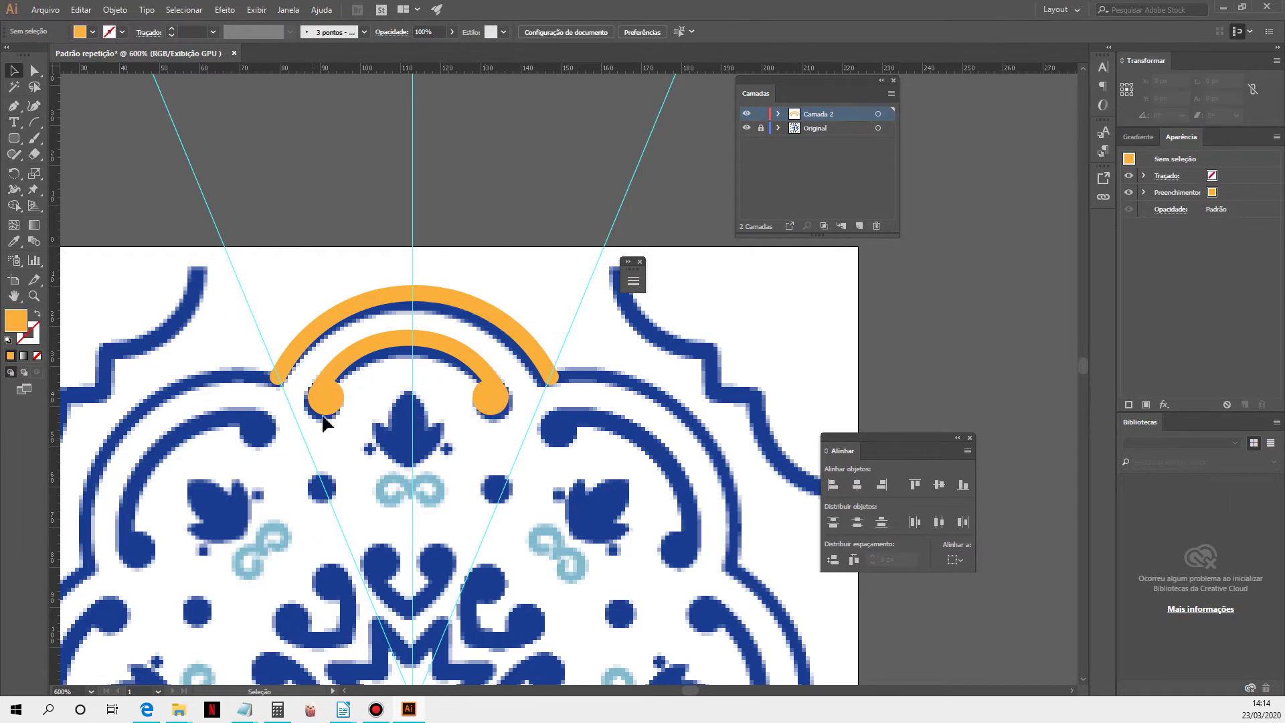
{"action": "left_click", "coordinate": [347, 363]}
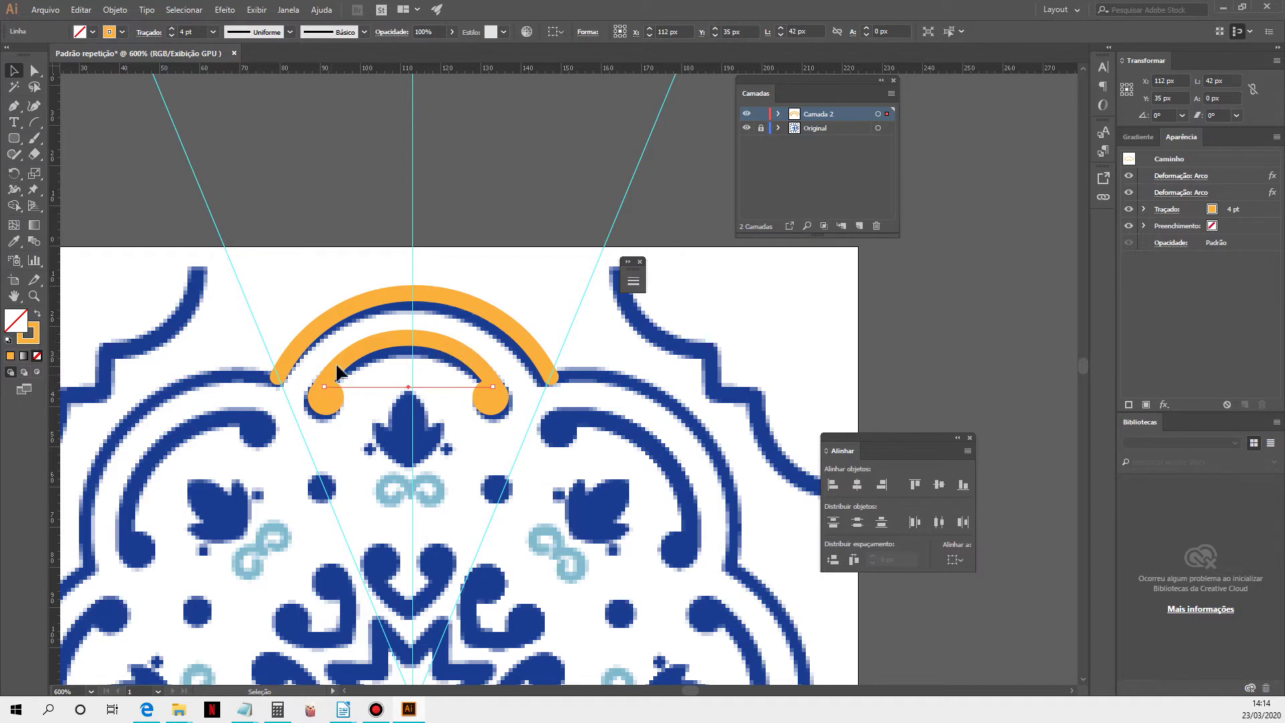
{"action": "left_click", "coordinate": [458, 355]}
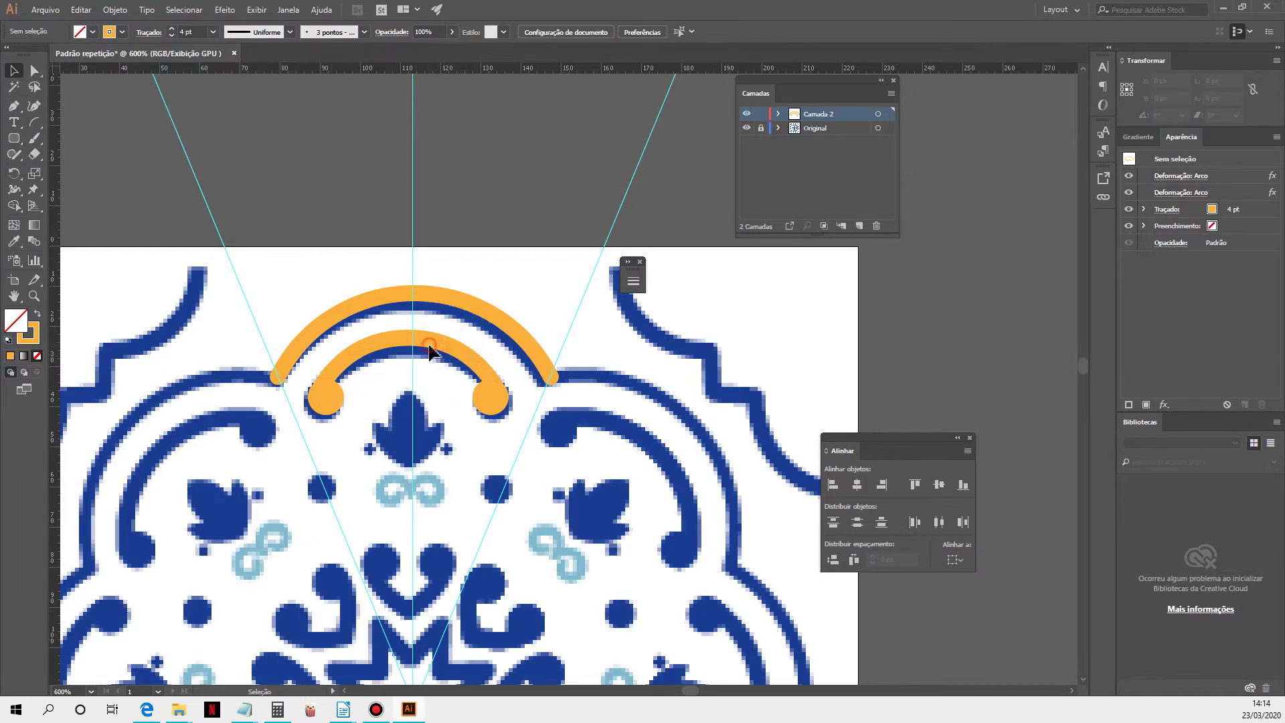
{"action": "left_click", "coordinate": [494, 393]}
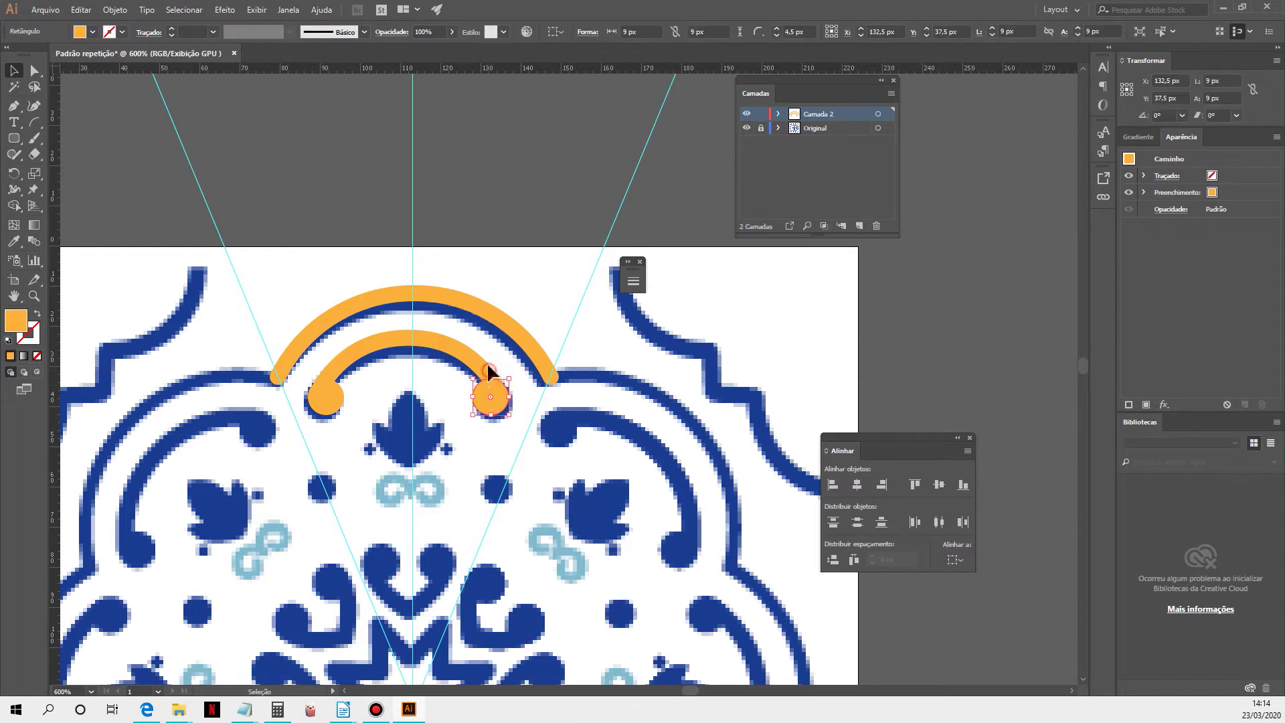
{"action": "left_click", "coordinate": [346, 368]}
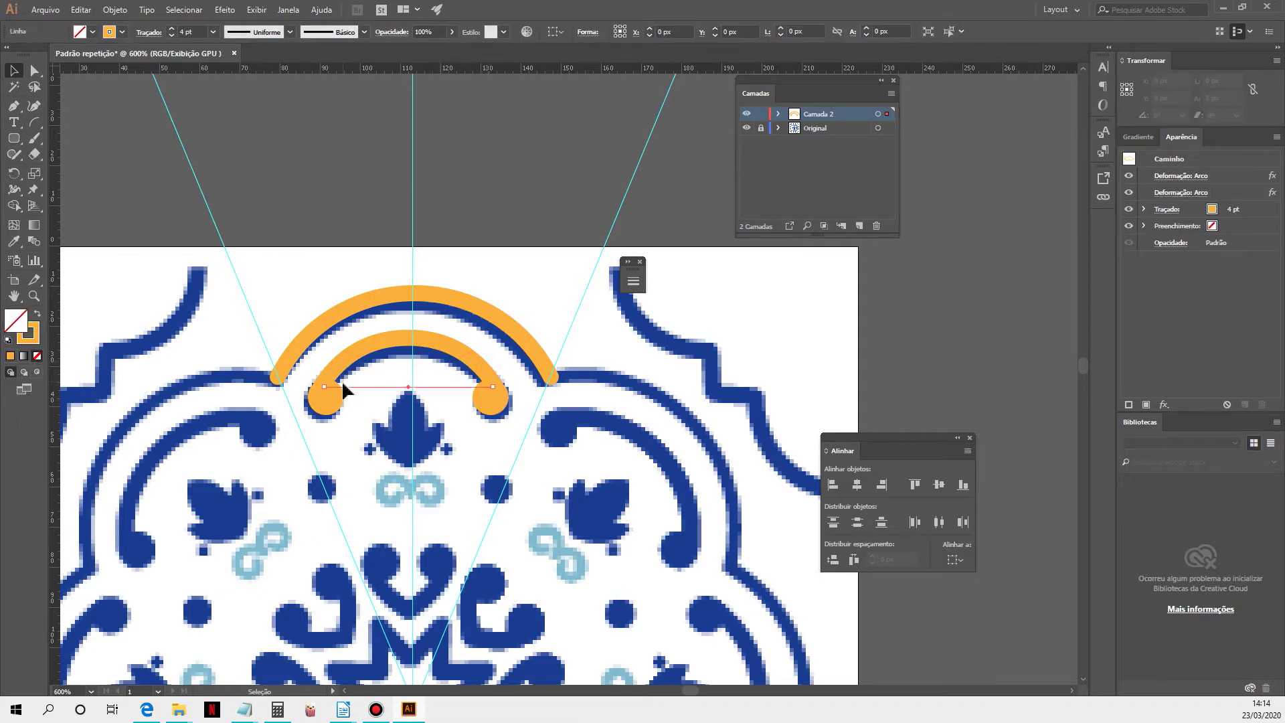
{"action": "left_click_drag", "start_coordinate": [343, 388], "coordinate": [342, 327]}
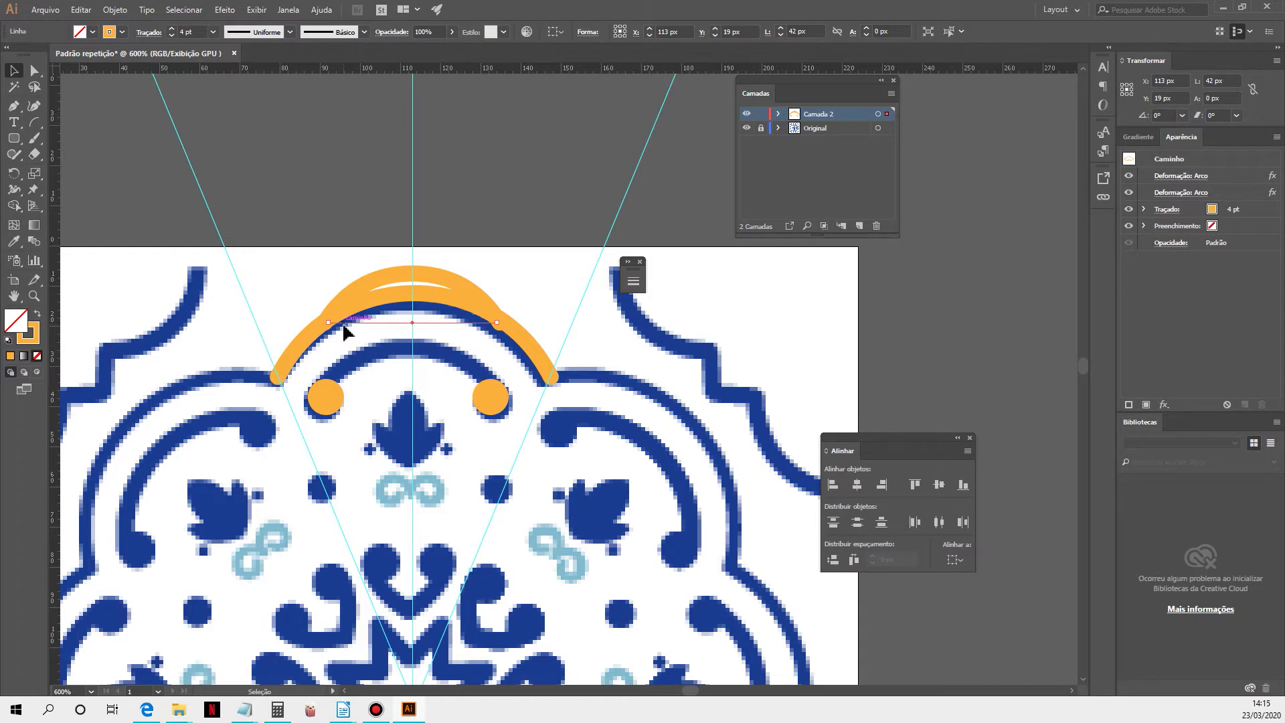
{"action": "key", "text": "ctrl+z"}
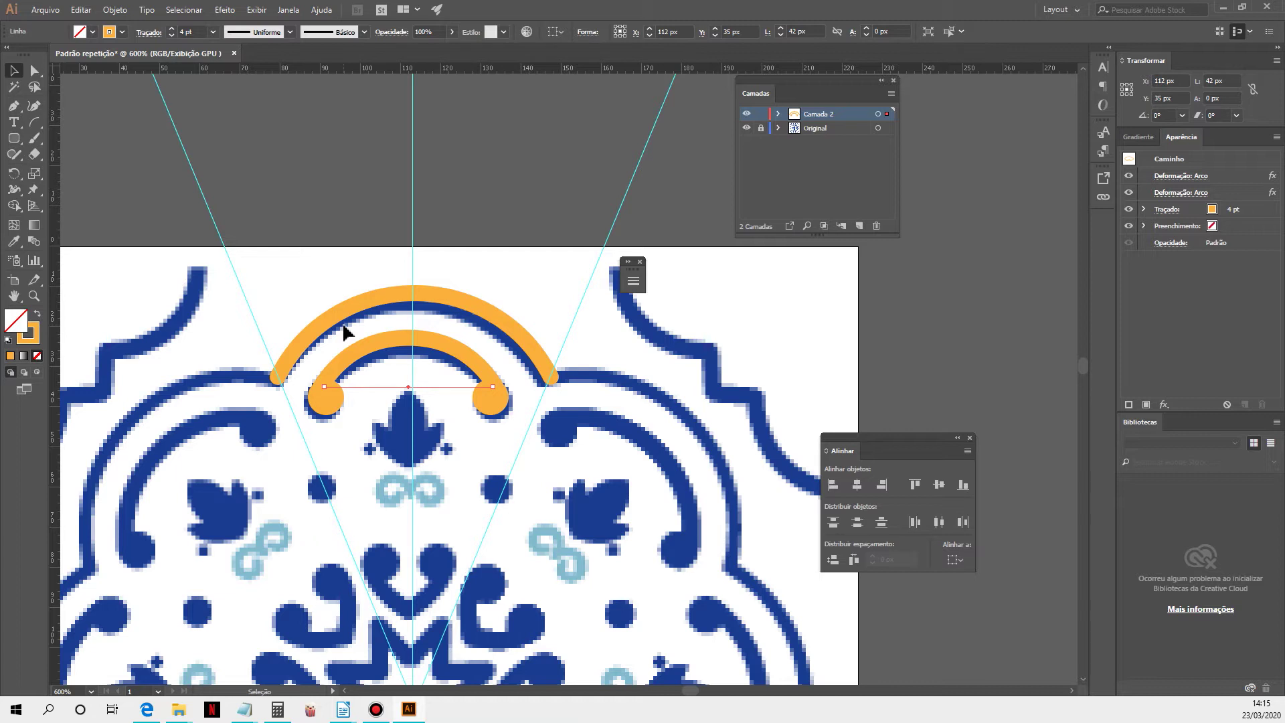
{"action": "left_click", "coordinate": [328, 405]}
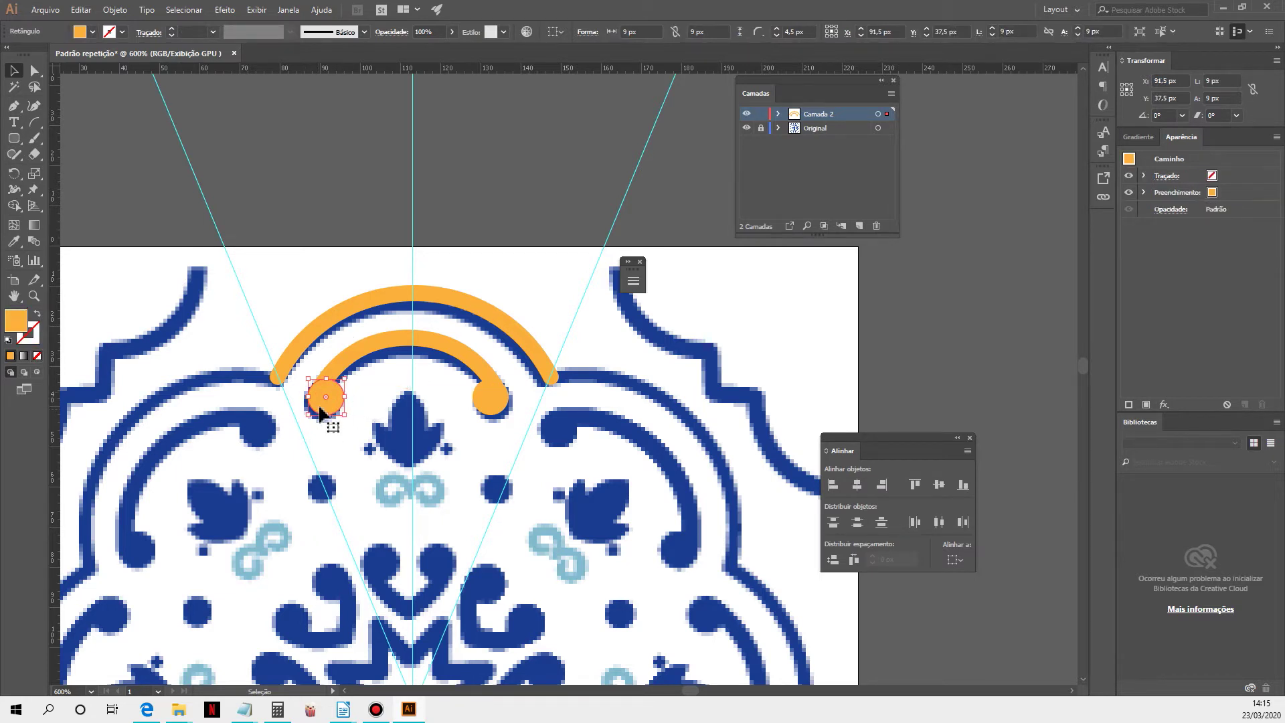
{"action": "left_click", "coordinate": [366, 375]}
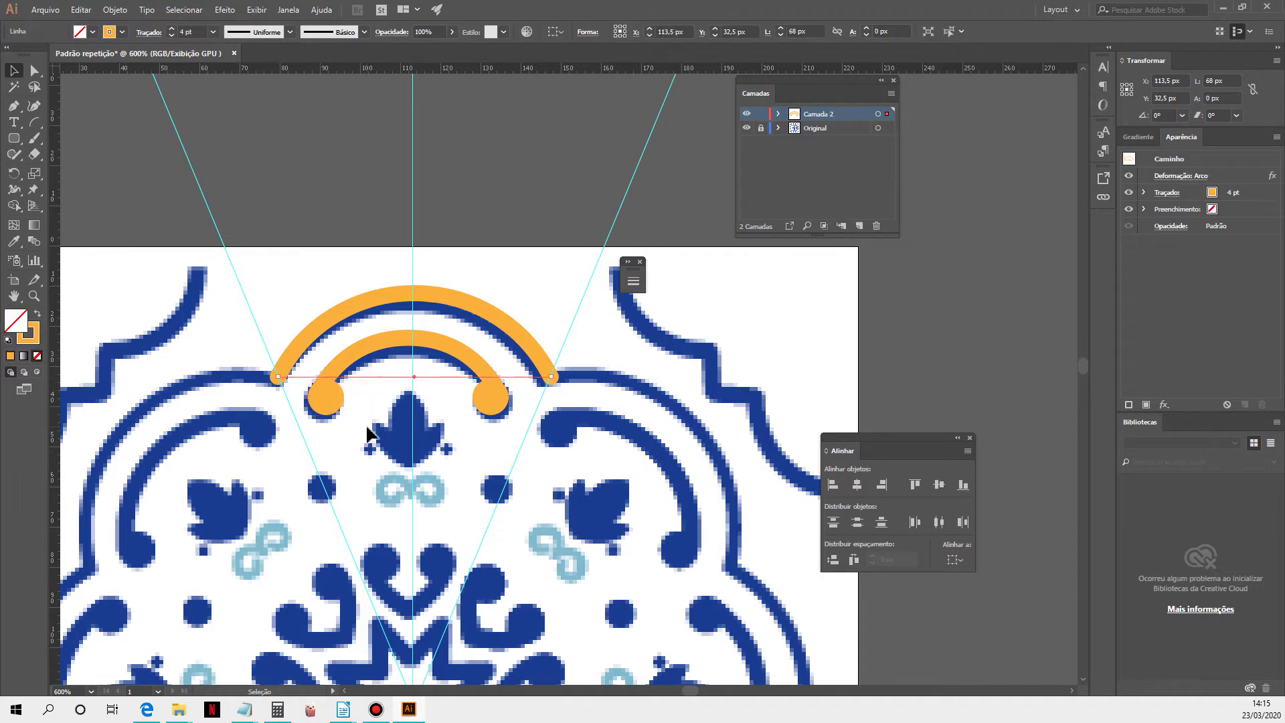
{"action": "left_click", "coordinate": [353, 361]}
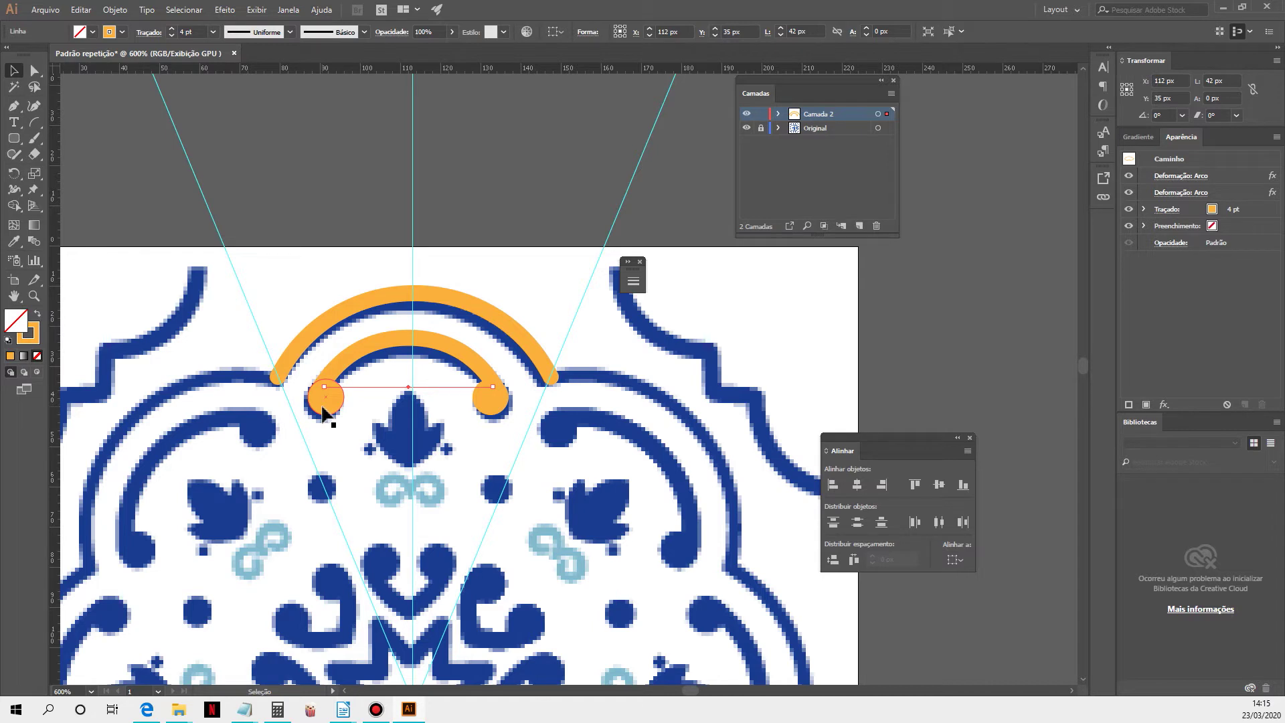
{"action": "left_click", "coordinate": [324, 410]}
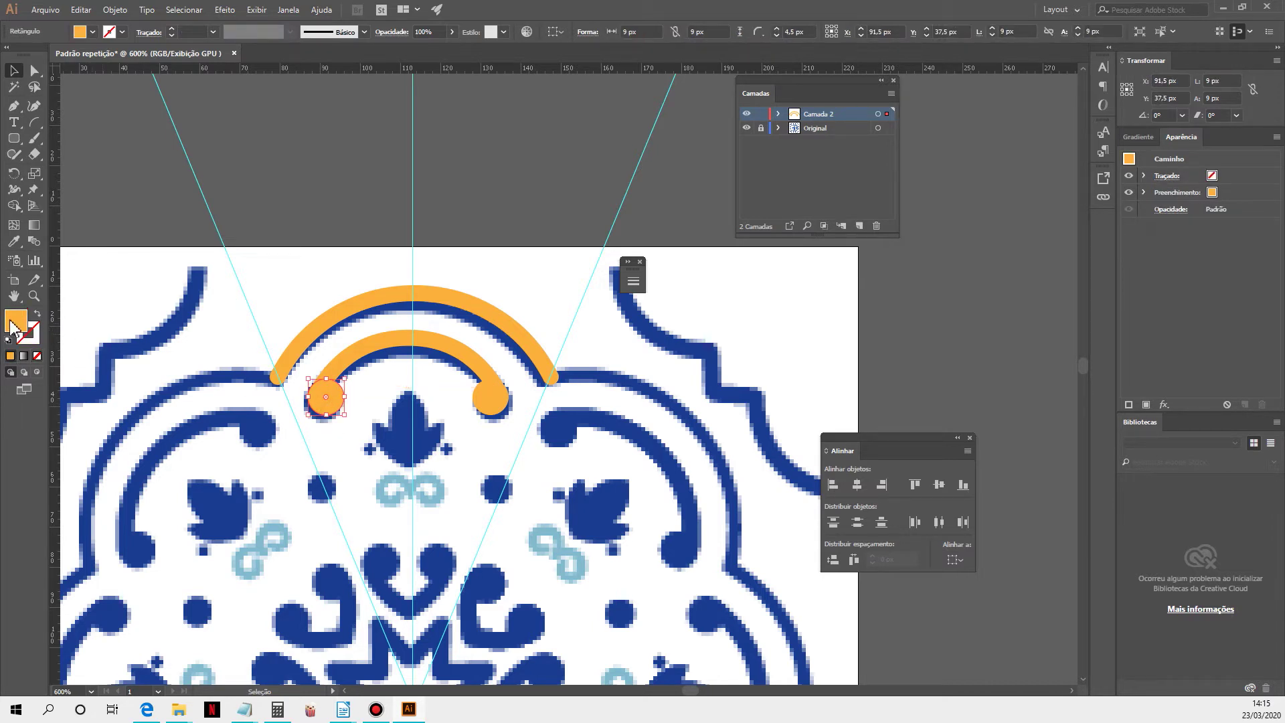
- Convert the inner orange arc's stroke into a filled shape with Outline Stroke
{"action": "left_click", "coordinate": [366, 387]}
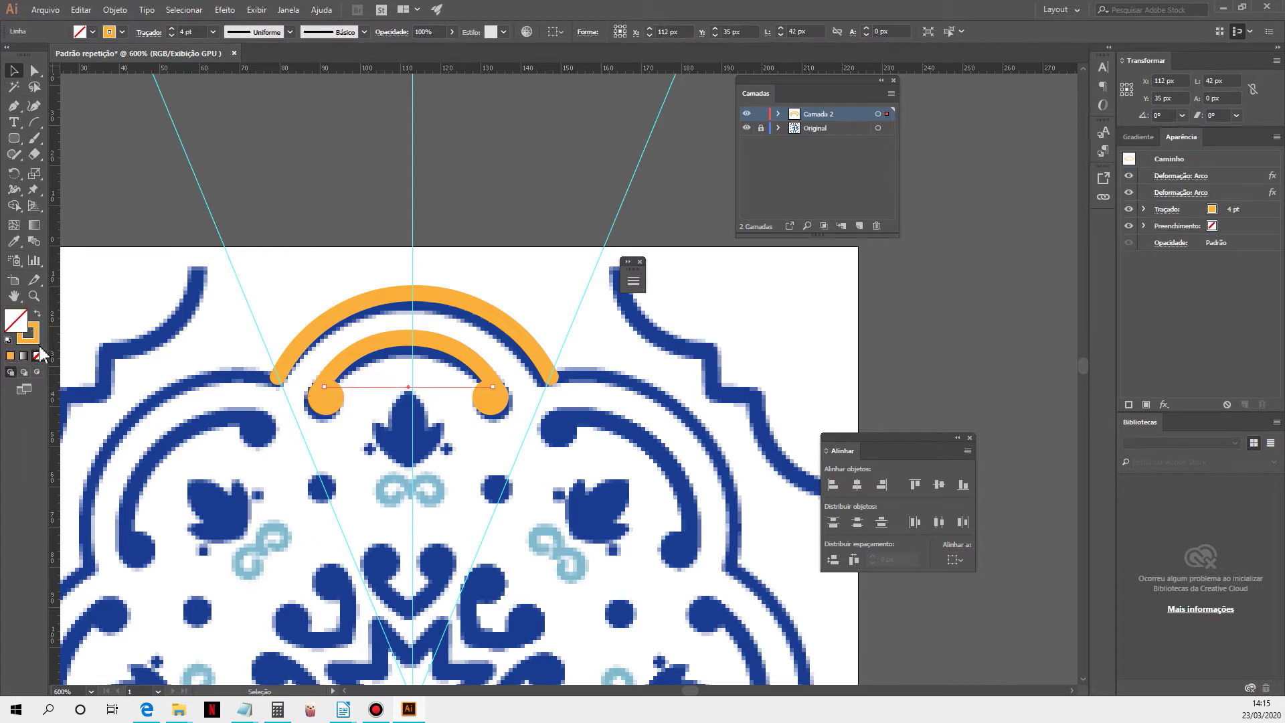
{"action": "left_click", "coordinate": [122, 11]}
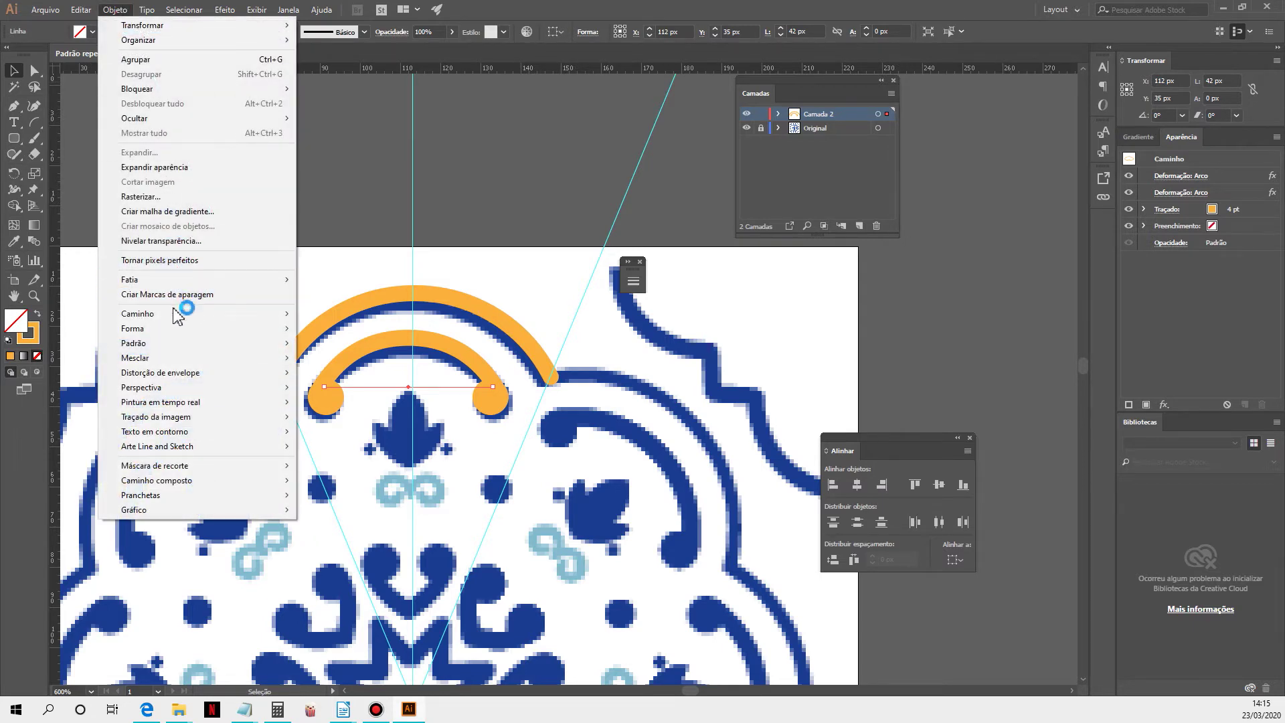
{"action": "mouse_move", "coordinate": [176, 316]}
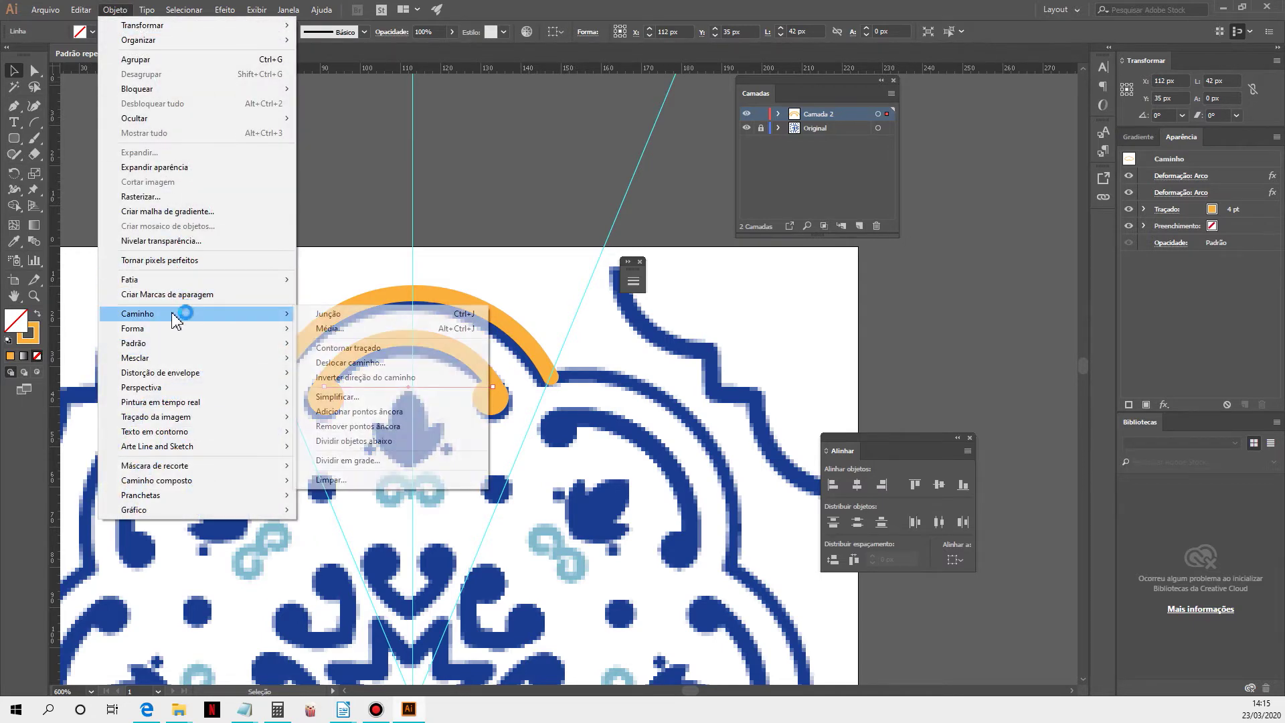
{"action": "left_click", "coordinate": [374, 348]}
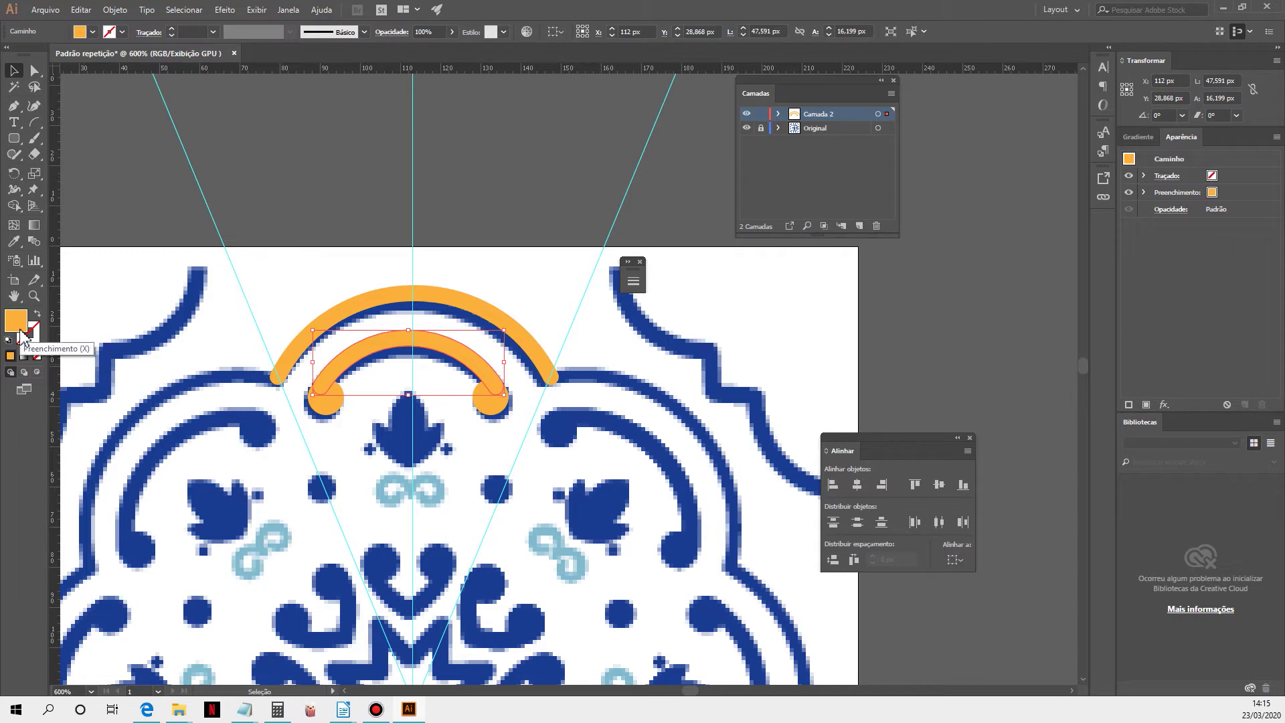
- Group the inner arc with both end circles, test-move the group above the artboard twice and undo each move
{"action": "left_click", "coordinate": [322, 405], "text": "shift"}
{"action": "left_click", "coordinate": [495, 405], "text": "shift"}
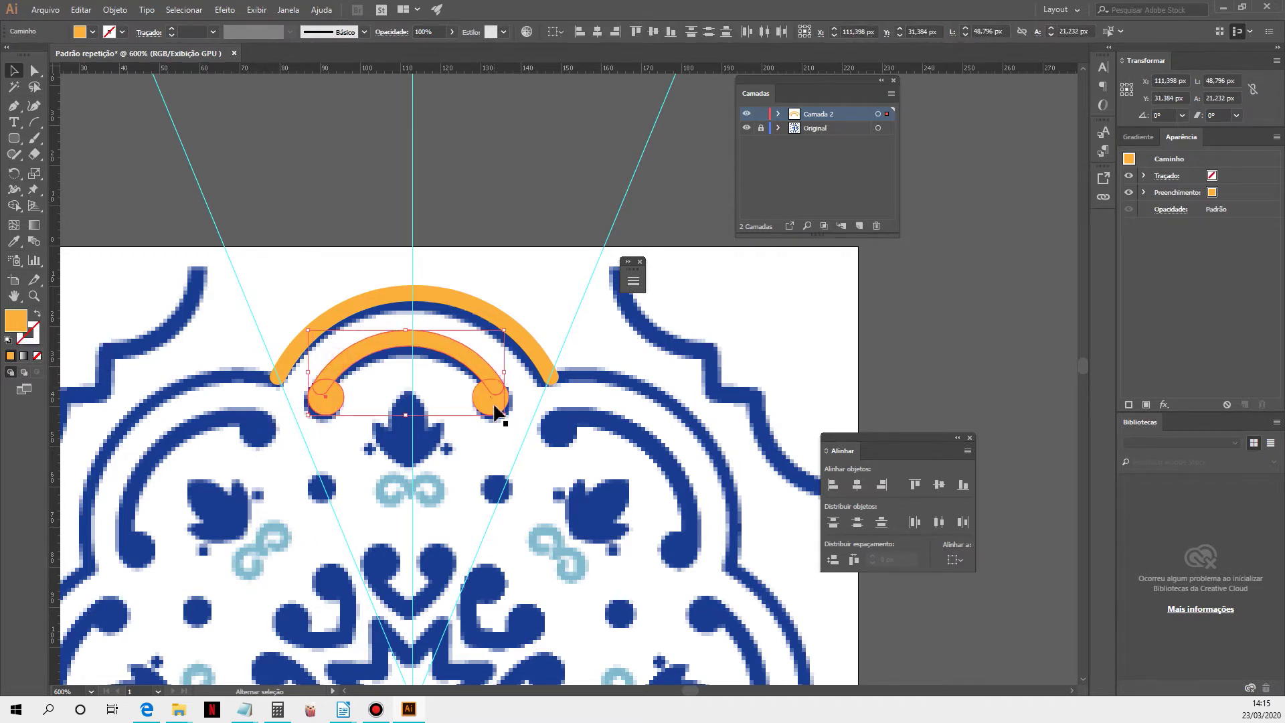
{"action": "left_click", "coordinate": [523, 535]}
{"action": "left_click_drag", "start_coordinate": [486, 396], "coordinate": [491, 253]}
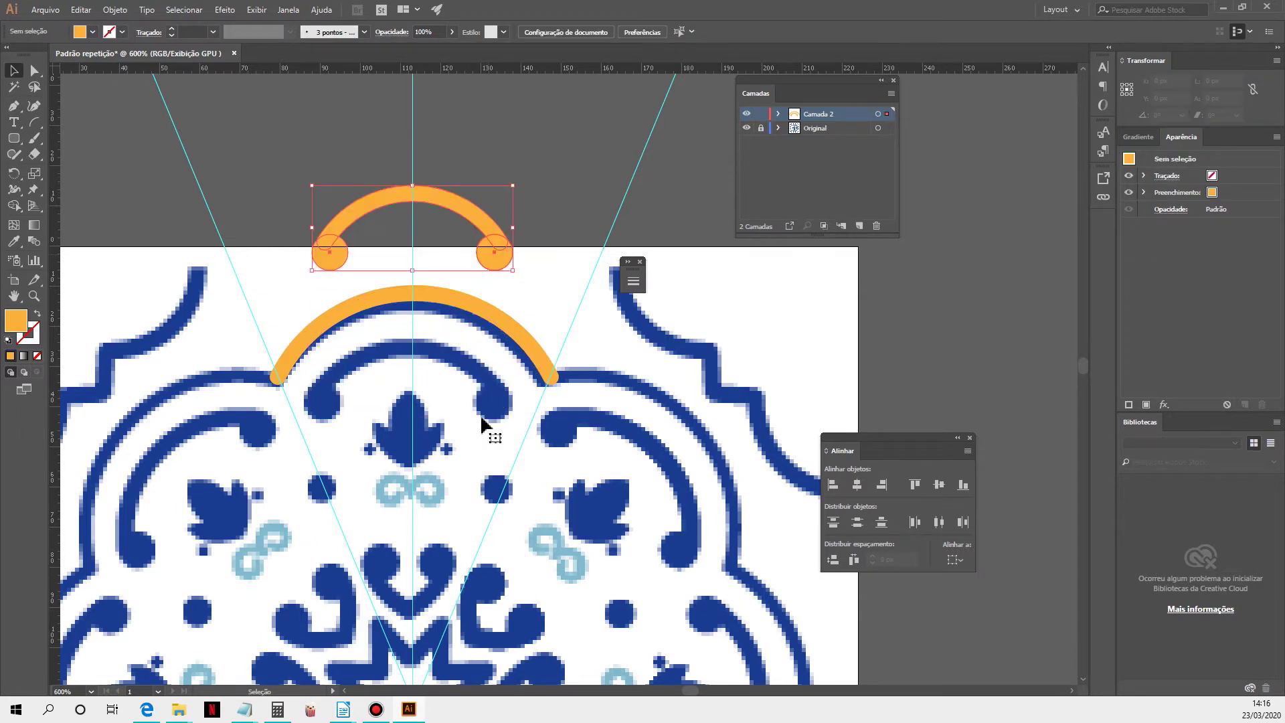
{"action": "key", "text": "ctrl+z"}
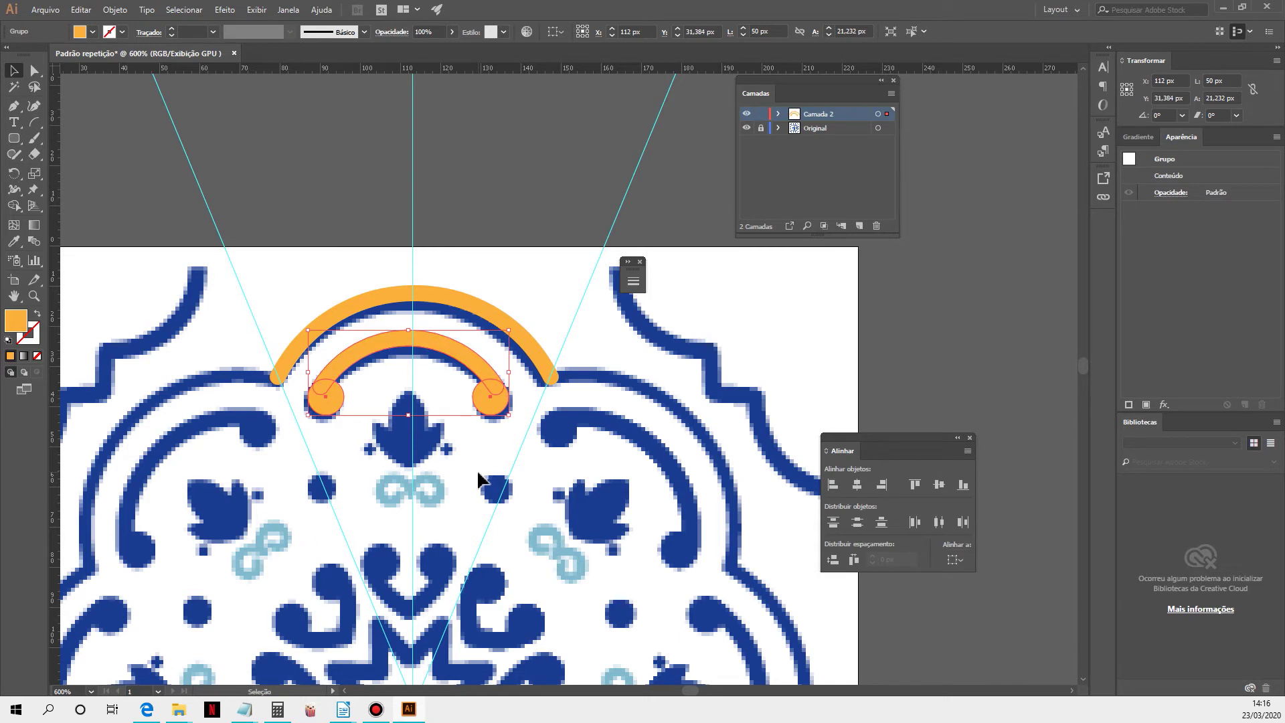
{"action": "left_click", "coordinate": [482, 281]}
{"action": "left_click_drag", "start_coordinate": [450, 351], "coordinate": [460, 224]}
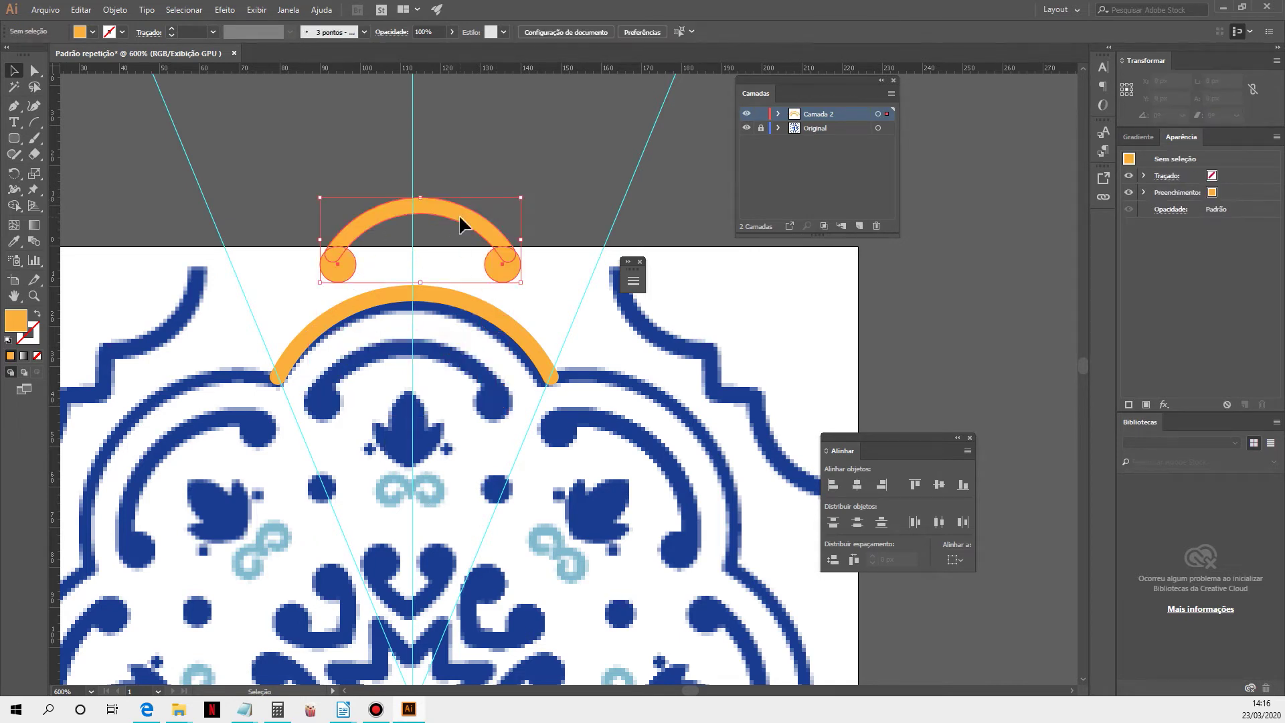
{"action": "key", "text": "ctrl+z"}
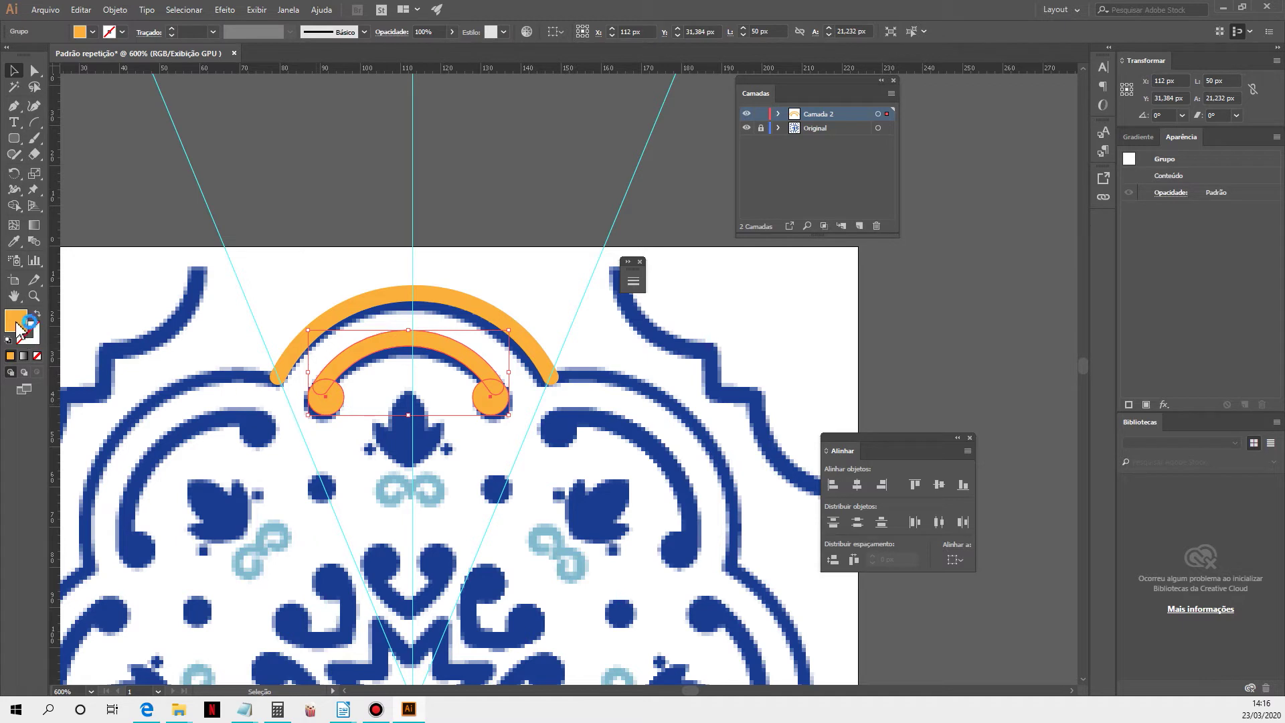
- Try a cyan fill on the grouped inner arc and circles, and undo the recolouring
{"action": "left_click", "coordinate": [93, 35]}
{"action": "left_click", "coordinate": [75, 54]}
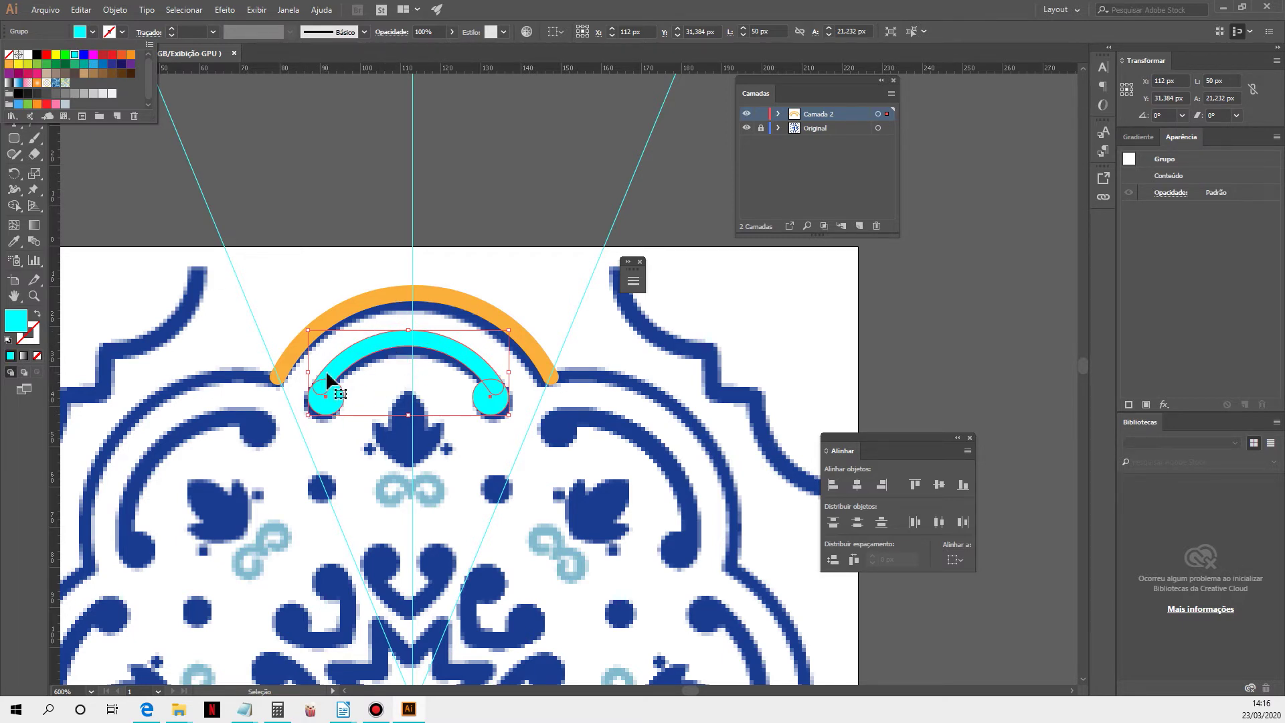
{"action": "key", "text": "Escape"}
{"action": "key", "text": "ctrl+z"}
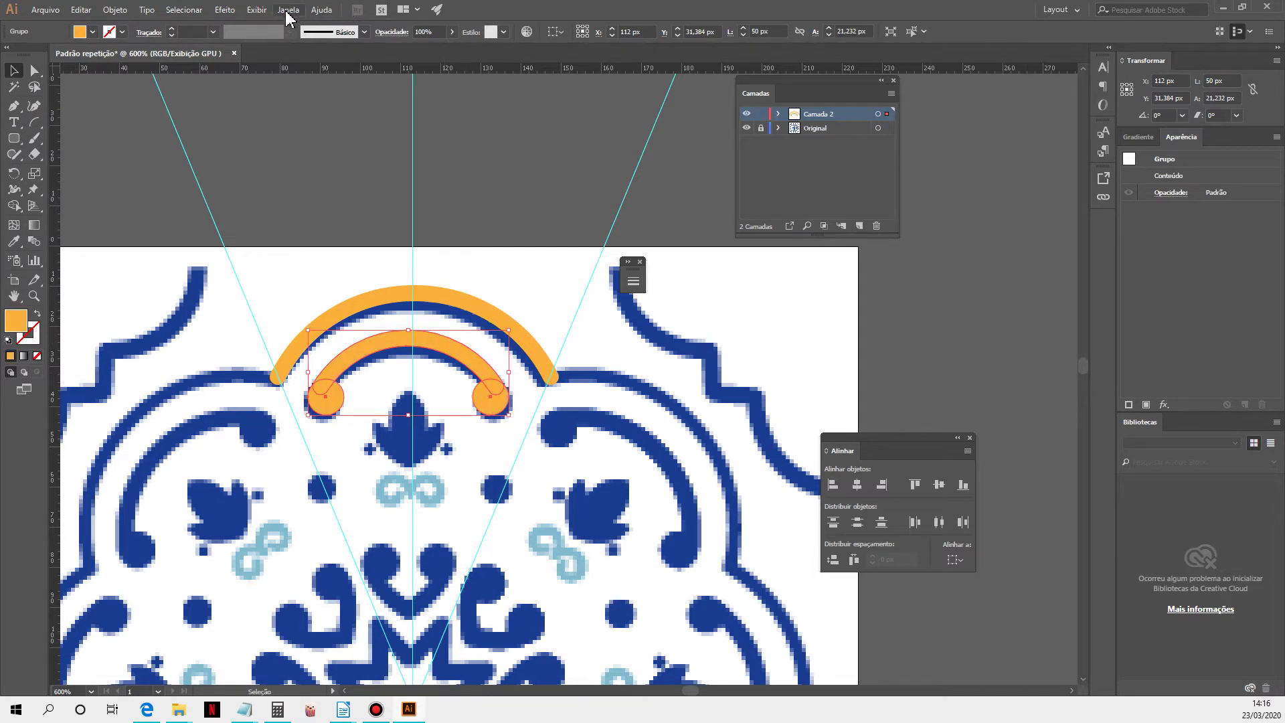
- Merge the inner arc and its two end circles into one shape with Pathfinder's Unite
{"action": "left_click", "coordinate": [286, 11]}
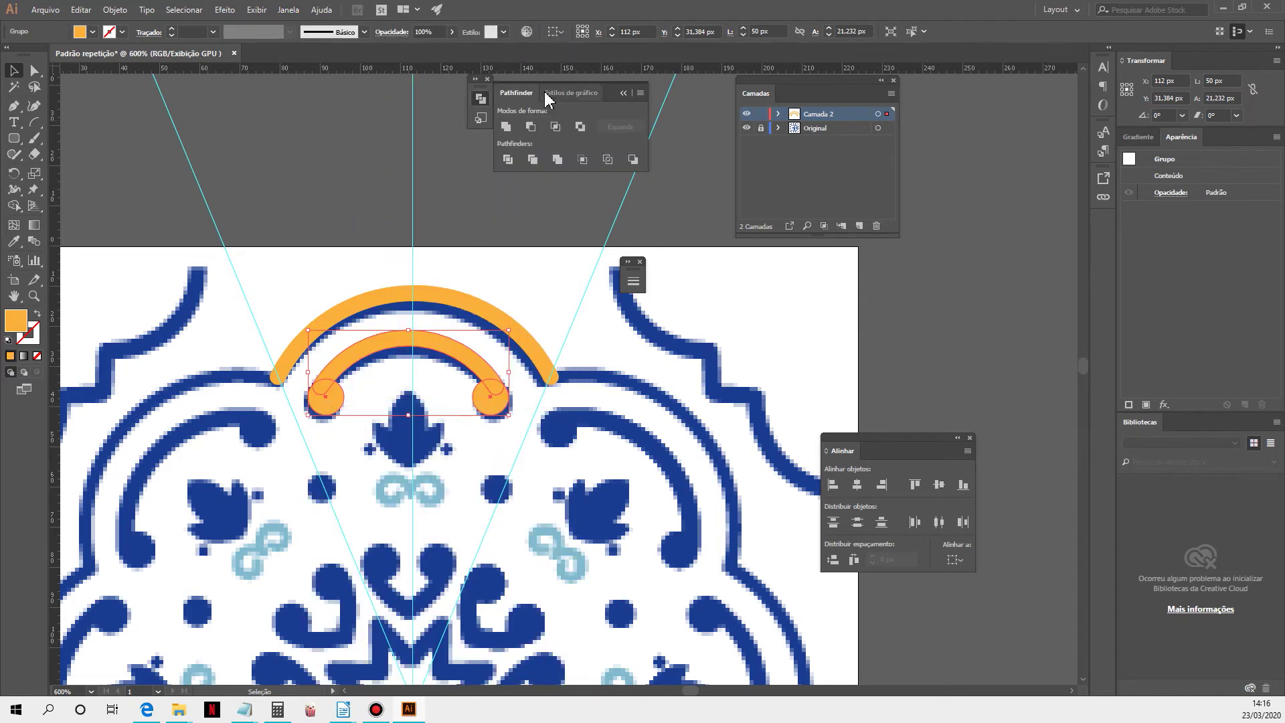
{"action": "left_click_drag", "start_coordinate": [516, 93], "coordinate": [606, 438]}
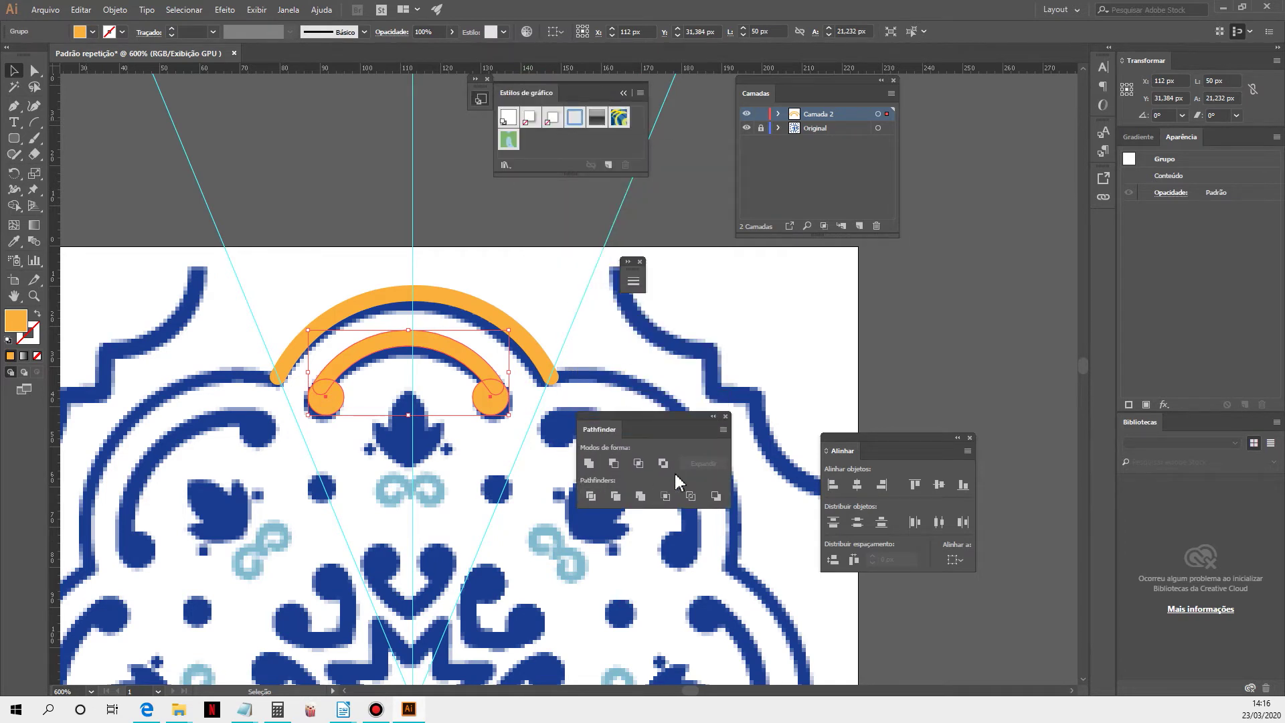
{"action": "left_click", "coordinate": [487, 79]}
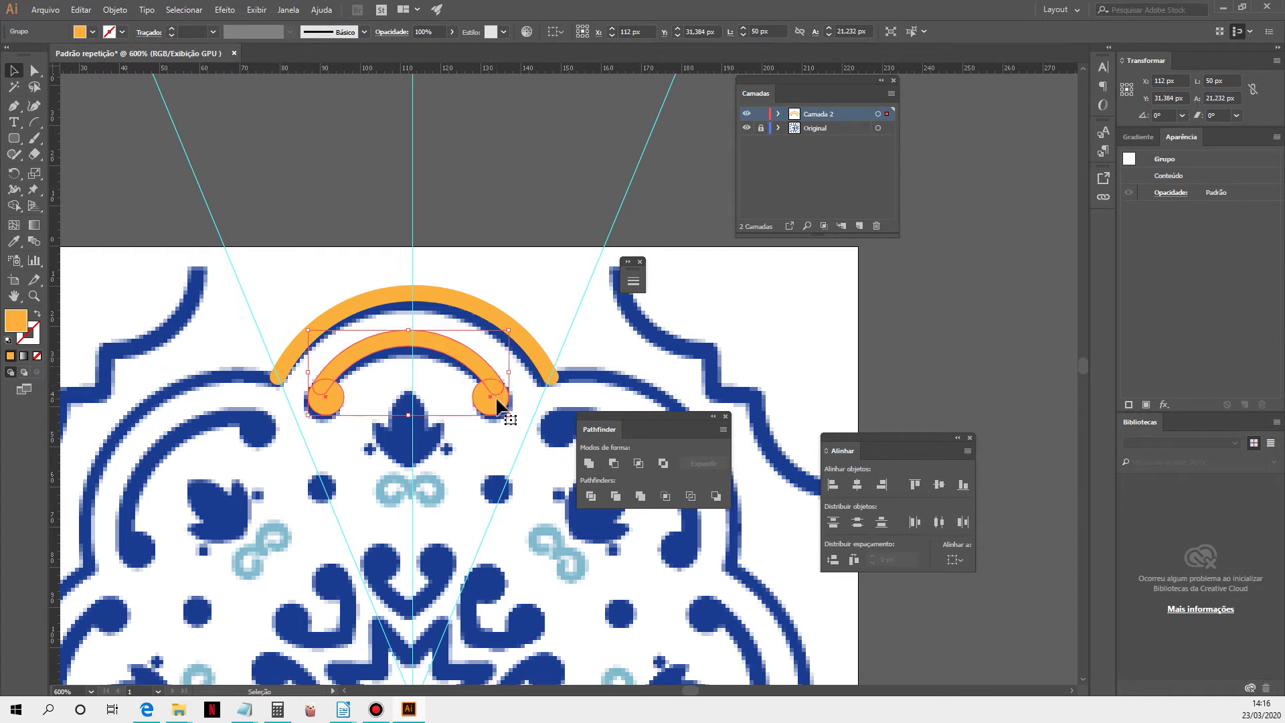
{"action": "left_click", "coordinate": [589, 464]}
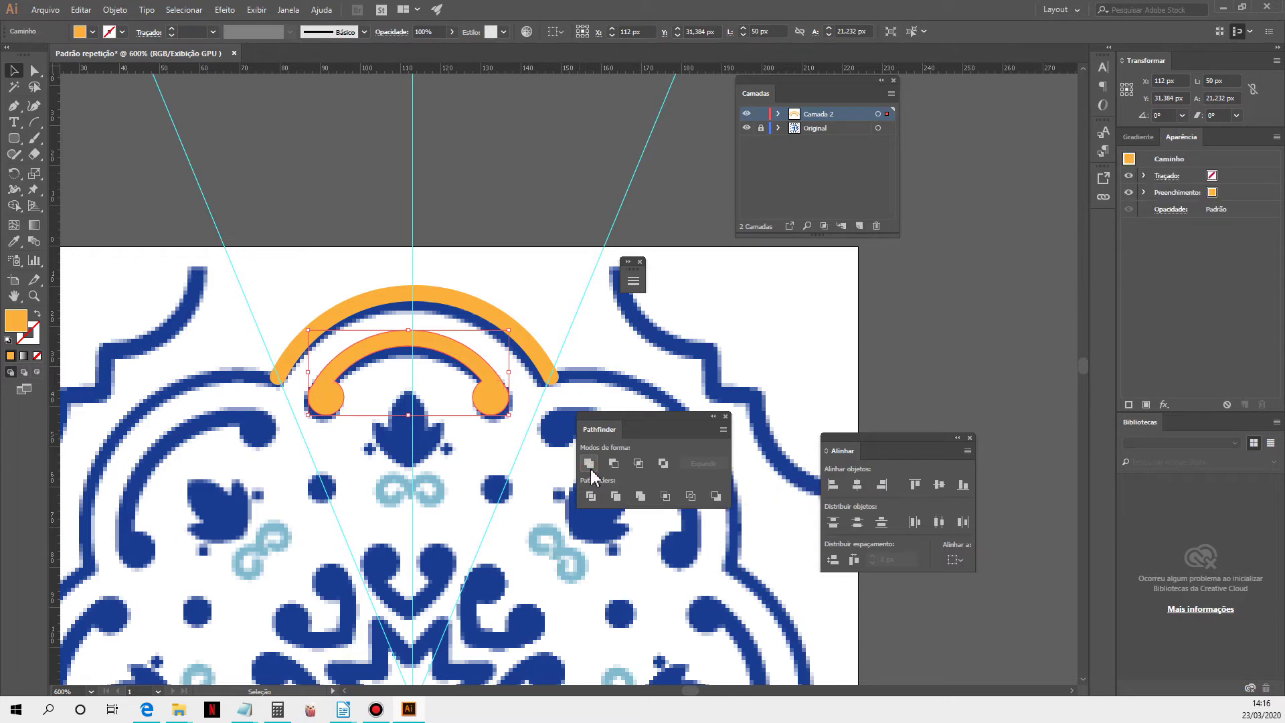
- Convert the outer orange arc's stroke into a filled shape with Outline Stroke, and clear the Pathfinder panel away from the artwork
{"action": "left_click", "coordinate": [503, 323]}
{"action": "left_click_drag", "start_coordinate": [344, 284], "coordinate": [379, 362]}
{"action": "left_click", "coordinate": [386, 377]}
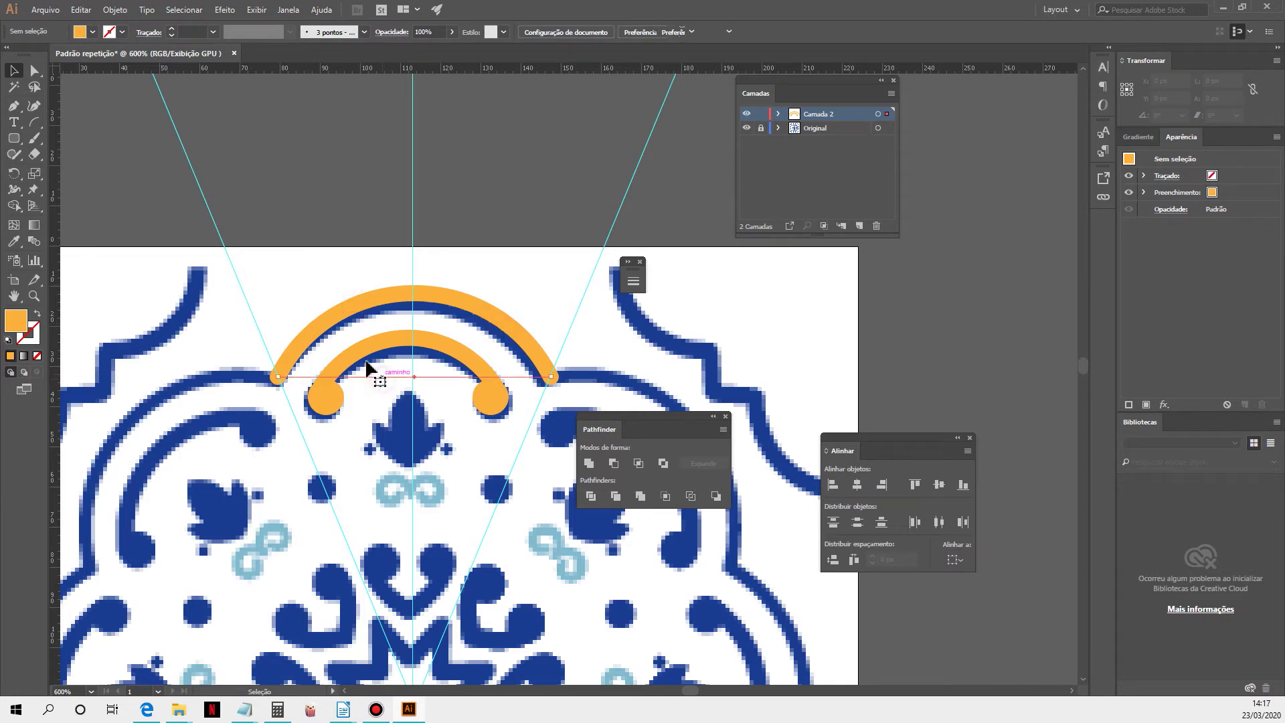
{"action": "left_click", "coordinate": [114, 9]}
{"action": "mouse_move", "coordinate": [166, 317]}
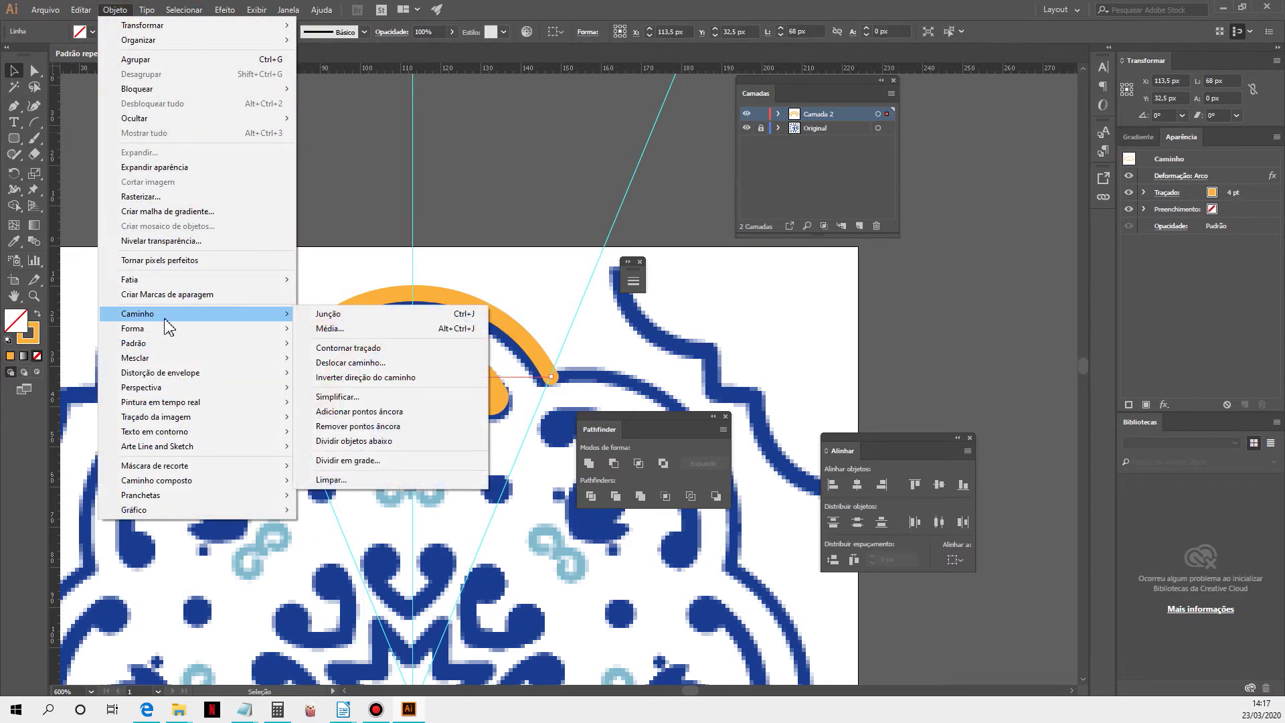
{"action": "left_click", "coordinate": [380, 352]}
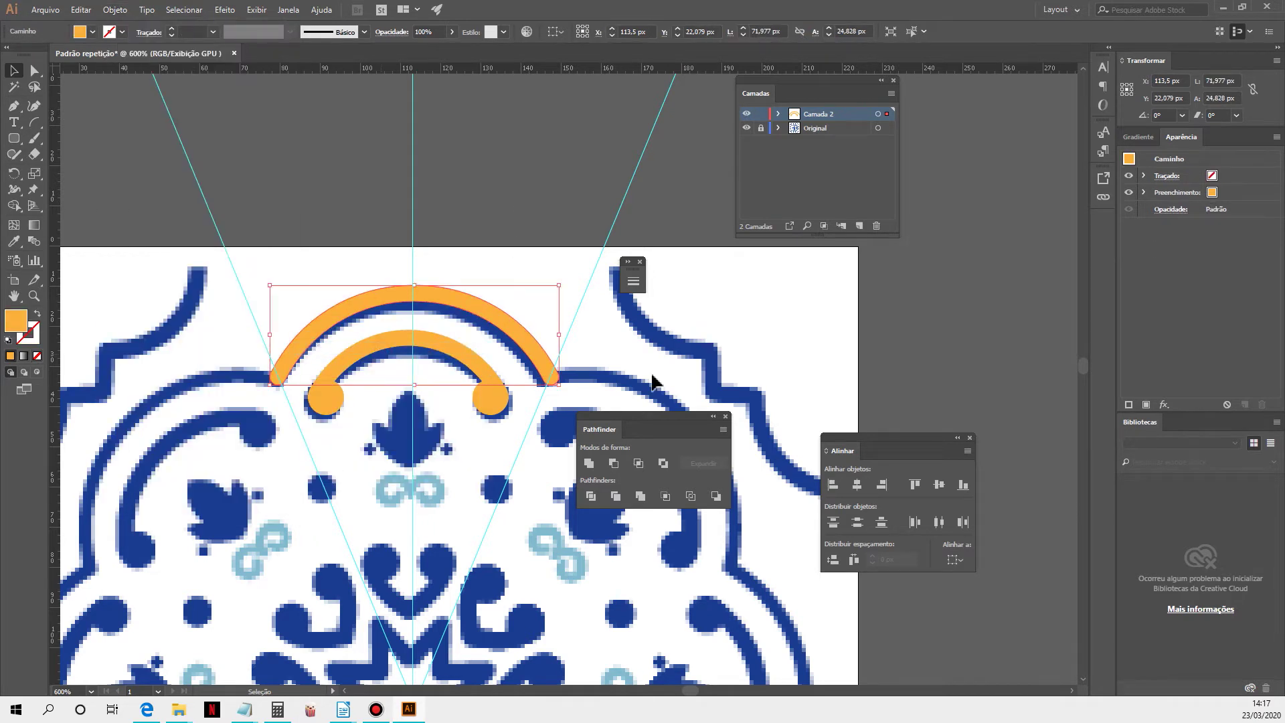
{"action": "mouse_move", "coordinate": [634, 427]}
{"action": "left_mouse_down"}
{"action": "mouse_move", "coordinate": [934, 316]}
{"action": "mouse_move", "coordinate": [922, 307]}
{"action": "left_mouse_up"}
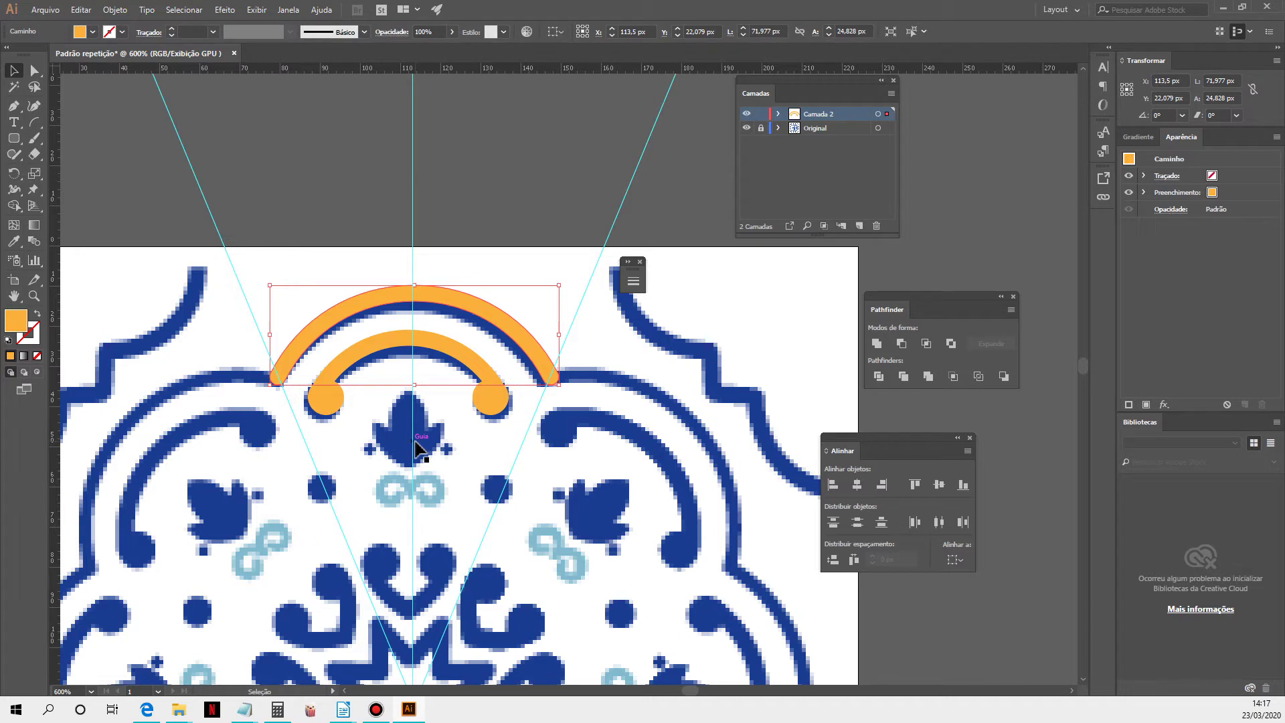
{"action": "left_click", "coordinate": [476, 452]}
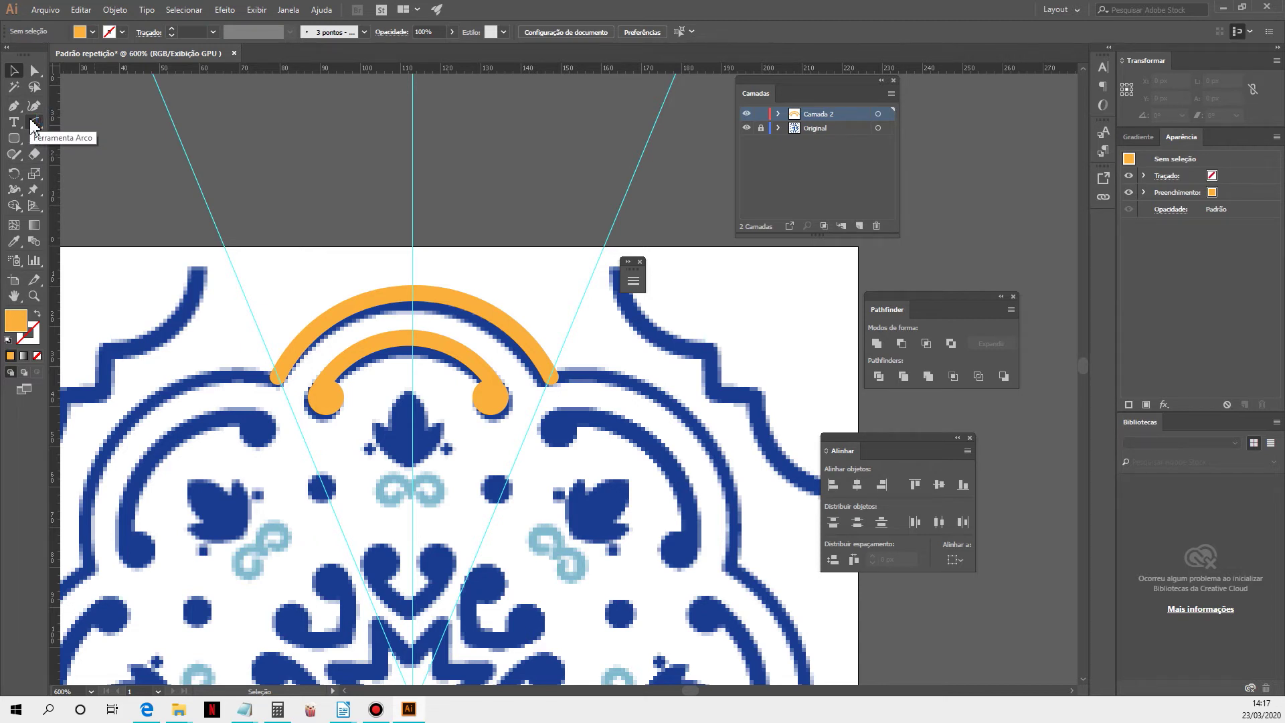
- Draw an unfilled rectangle about 127 × 61 px with a 3 pt orange stroke above the artboard's upper-left corner
{"action": "left_click_drag", "start_coordinate": [37, 126], "coordinate": [71, 123]}
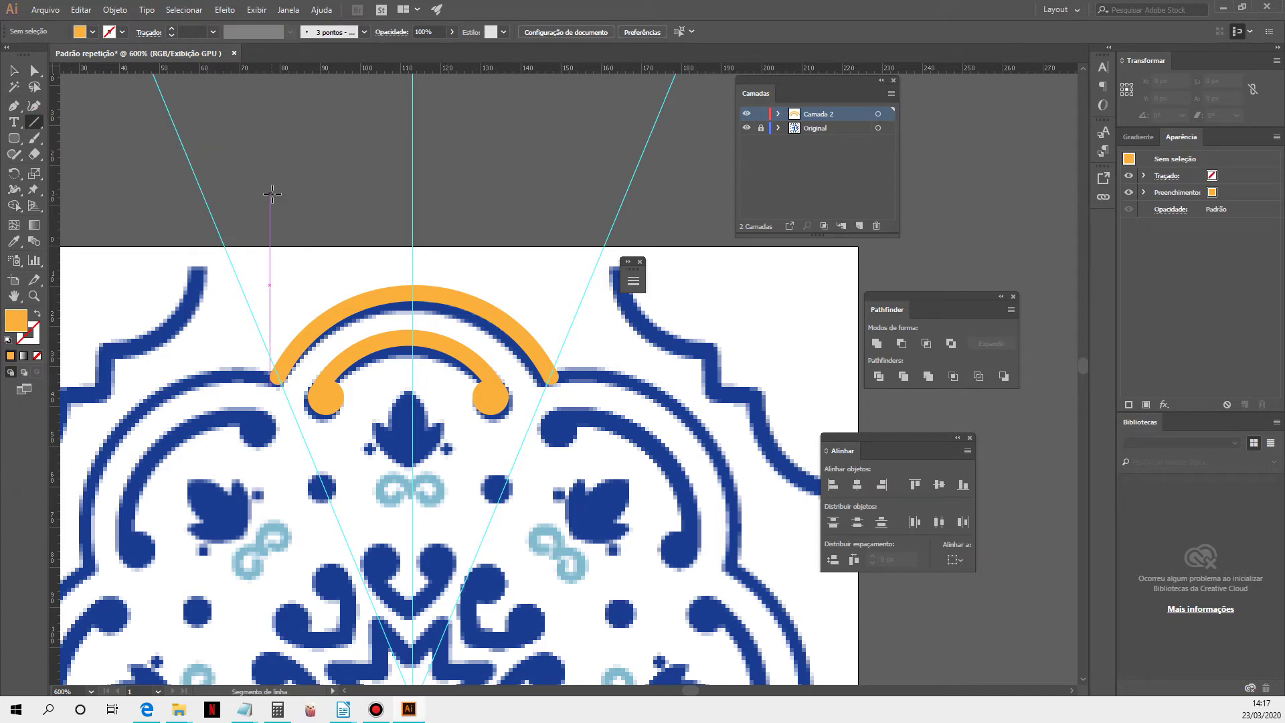
{"action": "left_click_drag", "start_coordinate": [13, 138], "coordinate": [63, 142]}
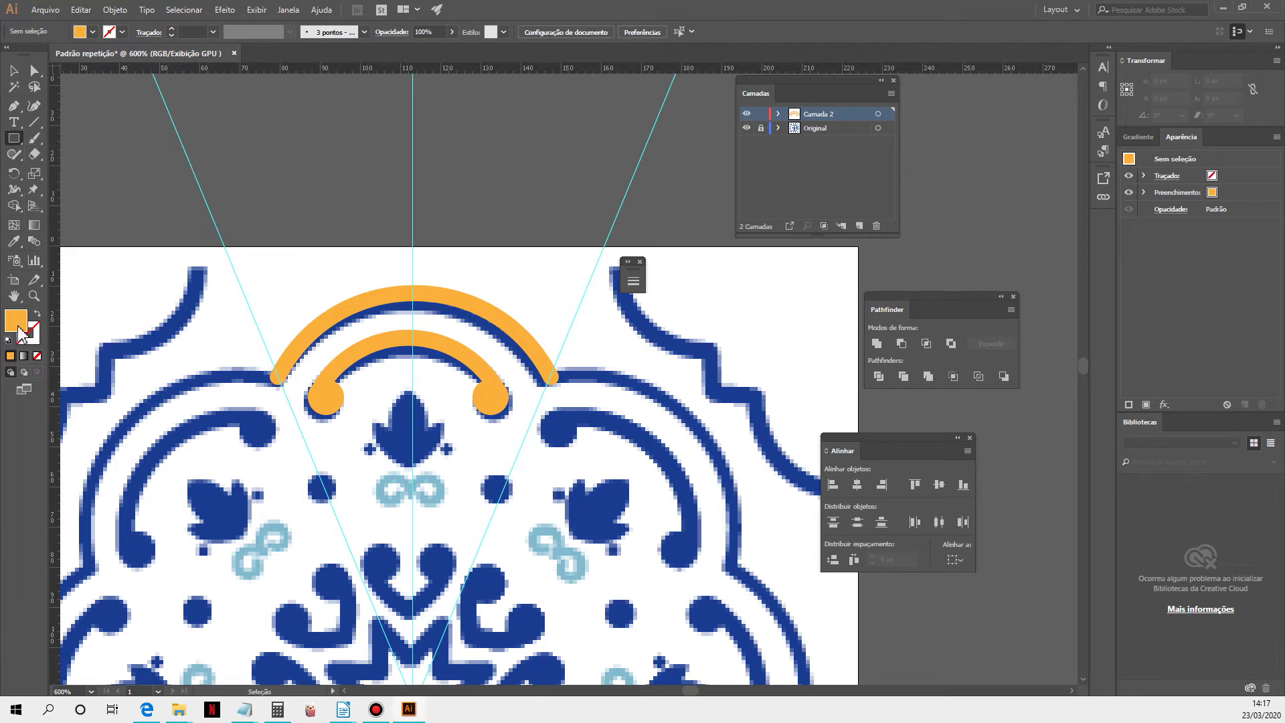
{"action": "left_click", "coordinate": [36, 316]}
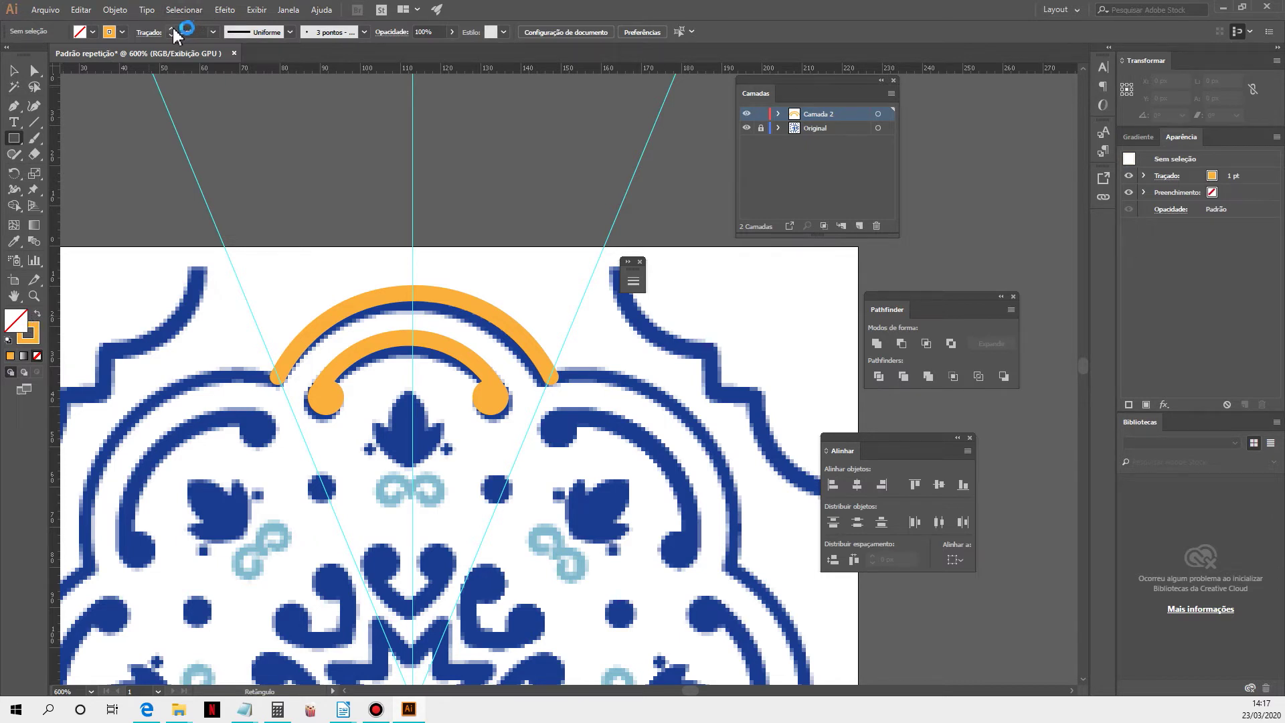
{"action": "left_click", "coordinate": [214, 32]}
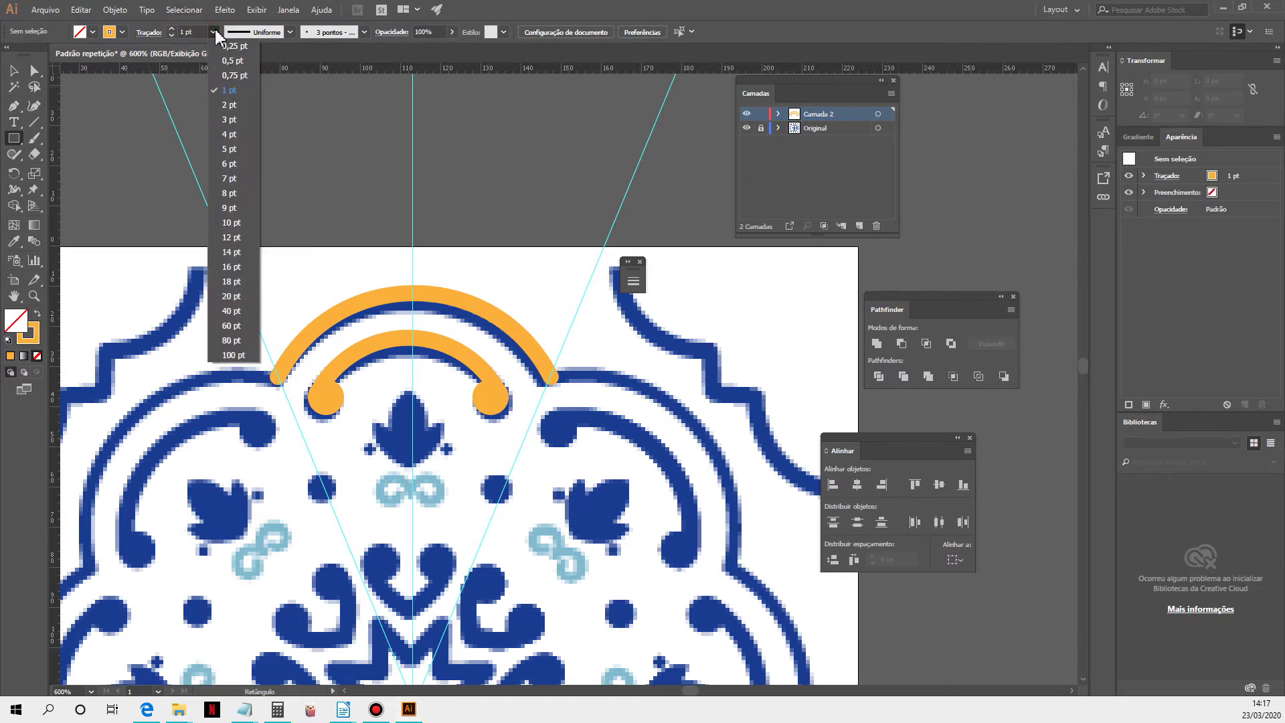
{"action": "left_click", "coordinate": [230, 120]}
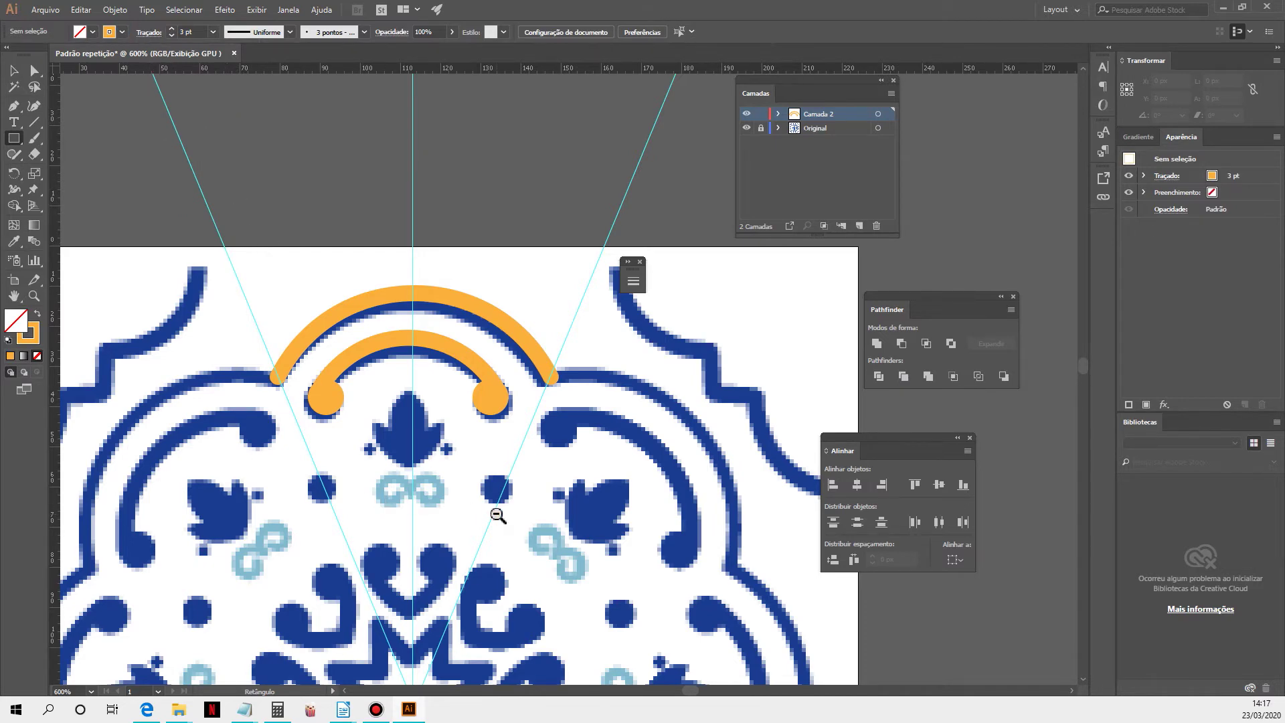
{"action": "key", "text": "ctrl+minus"}
{"action": "left_click_drag", "start_coordinate": [446, 493], "coordinate": [644, 599]}
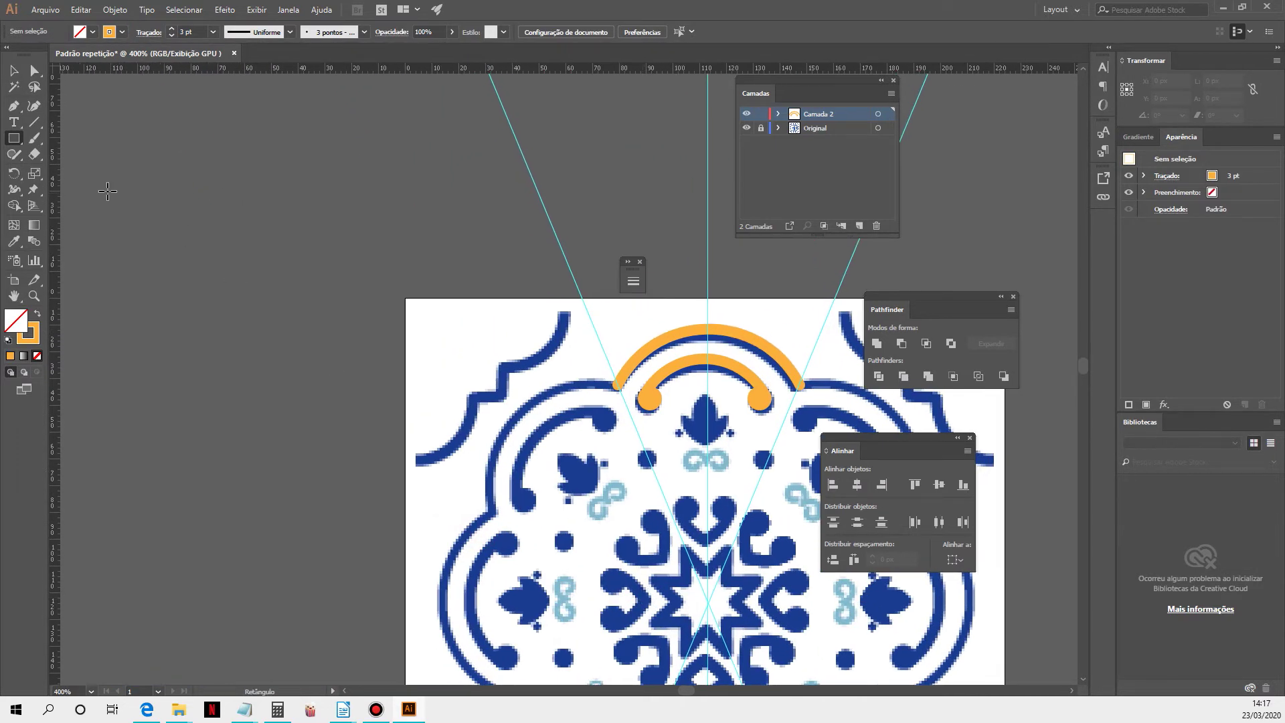
{"action": "left_click_drag", "start_coordinate": [117, 147], "coordinate": [458, 309]}
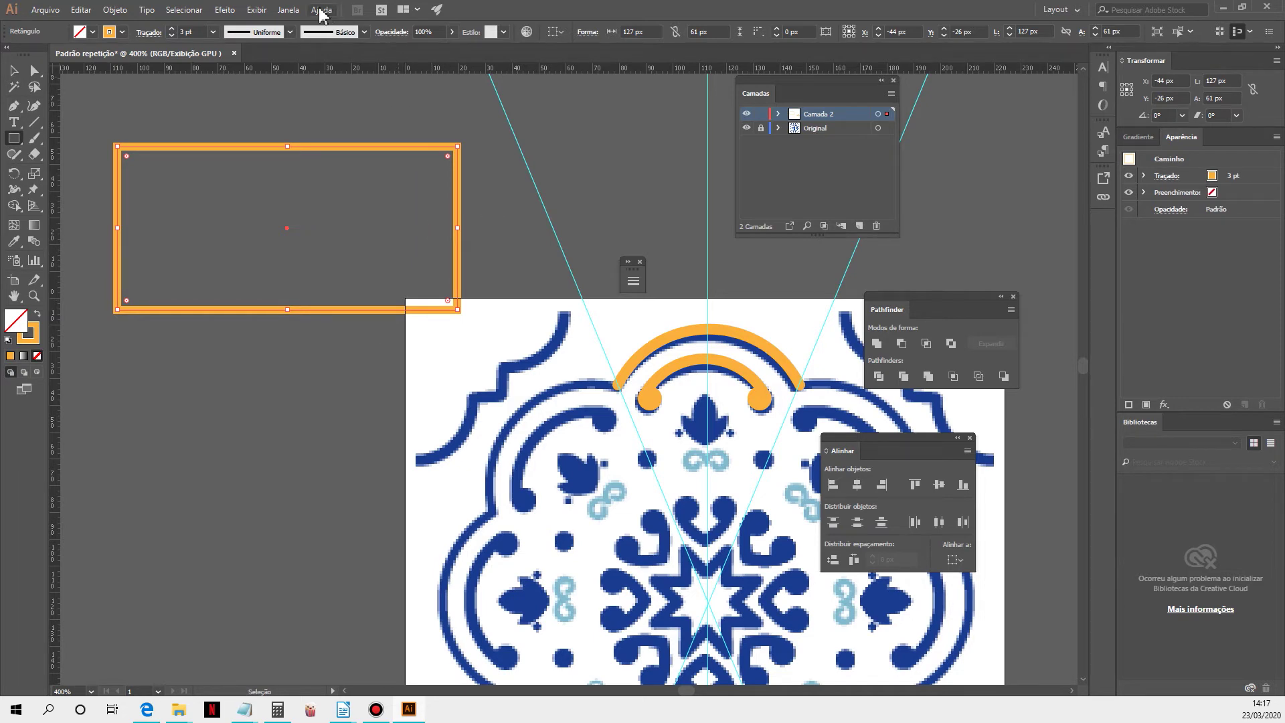
- Open the Brushes panel
{"action": "left_click", "coordinate": [288, 9]}
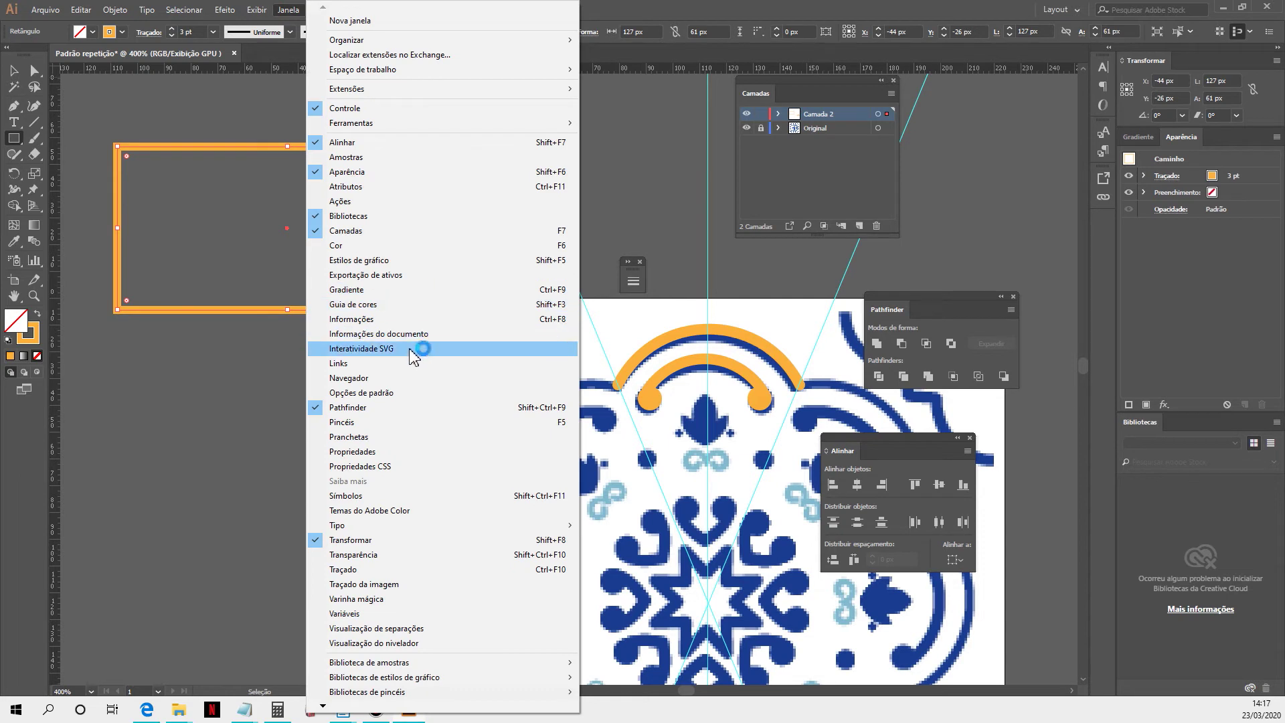
{"action": "left_click", "coordinate": [382, 423]}
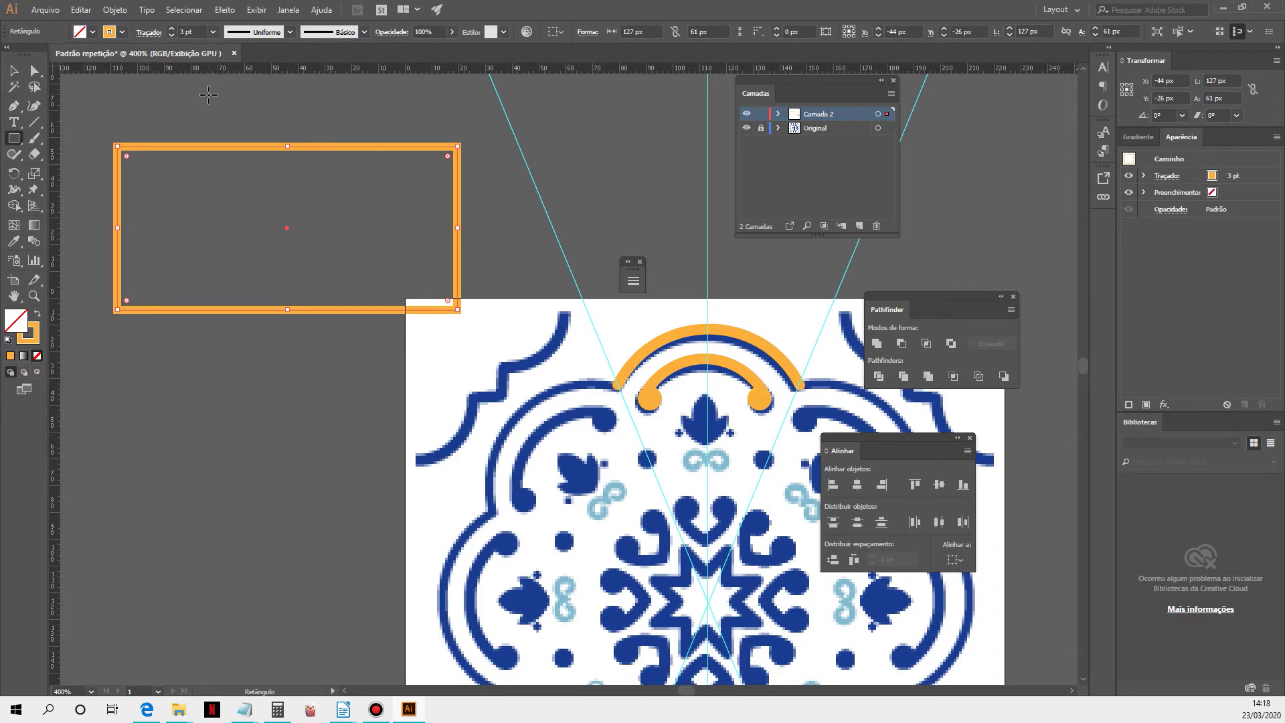
- Save the document as Padrão repetição.ai in the Pattern folder
{"action": "left_click", "coordinate": [55, 12]}
{"action": "left_click", "coordinate": [74, 132]}
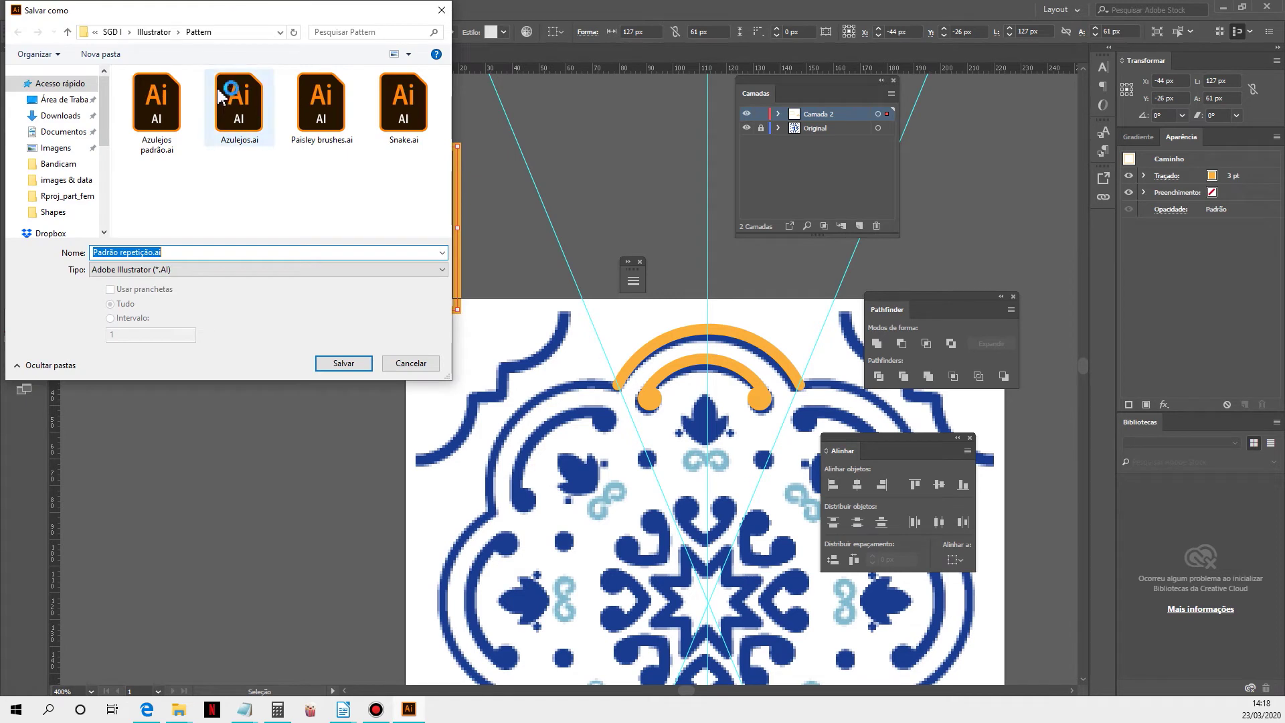
{"action": "left_click", "coordinate": [154, 33]}
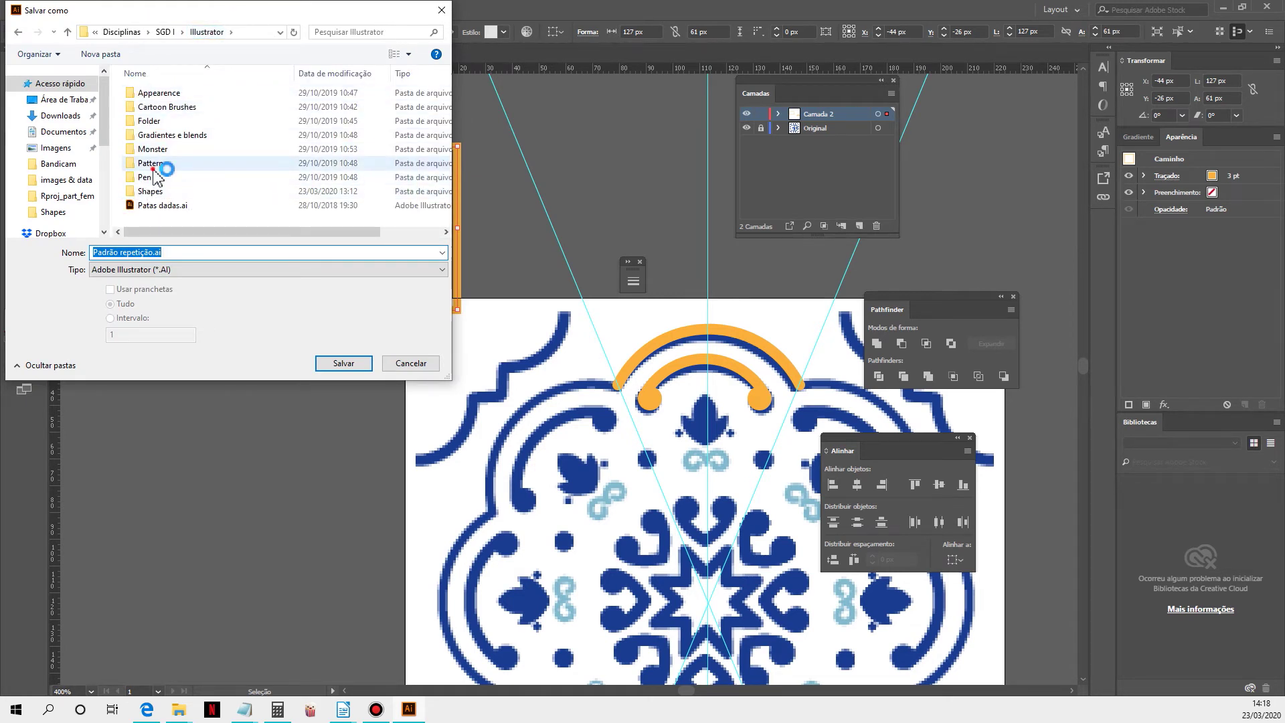
{"action": "double_click", "coordinate": [153, 166]}
{"action": "left_click", "coordinate": [149, 252]}
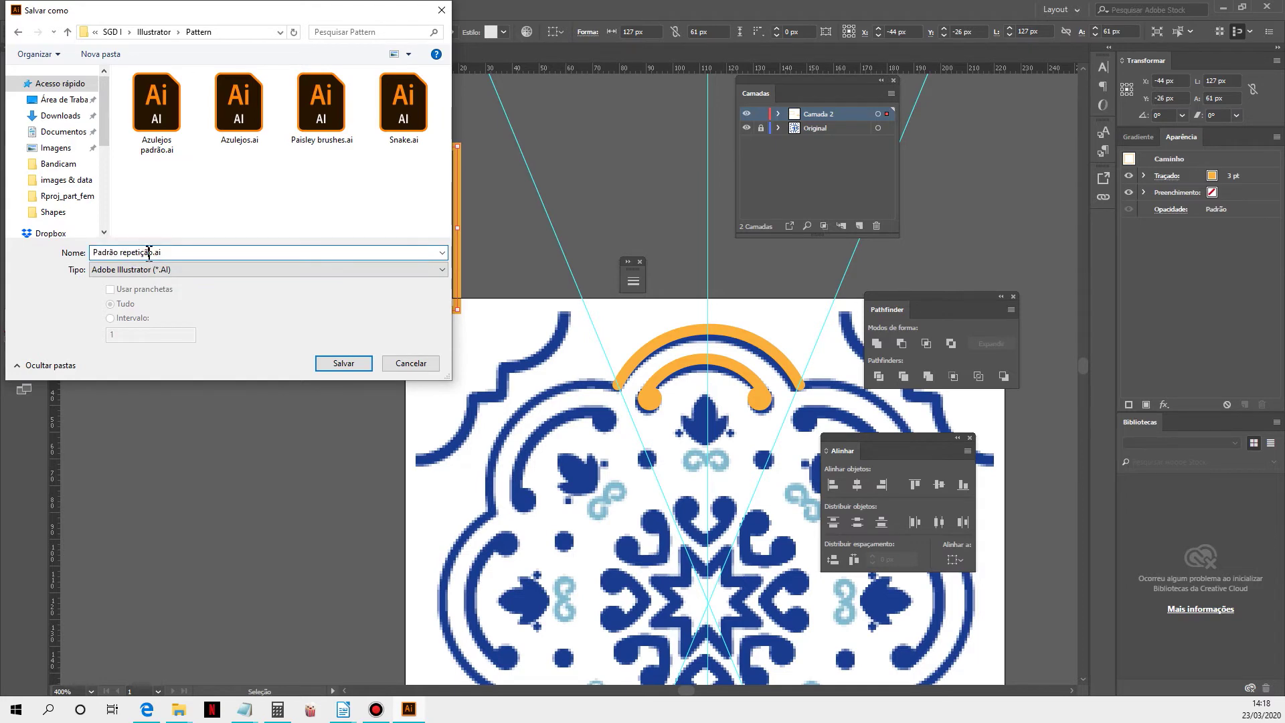
{"action": "triple_click", "coordinate": [151, 253]}
{"action": "left_click", "coordinate": [351, 362]}
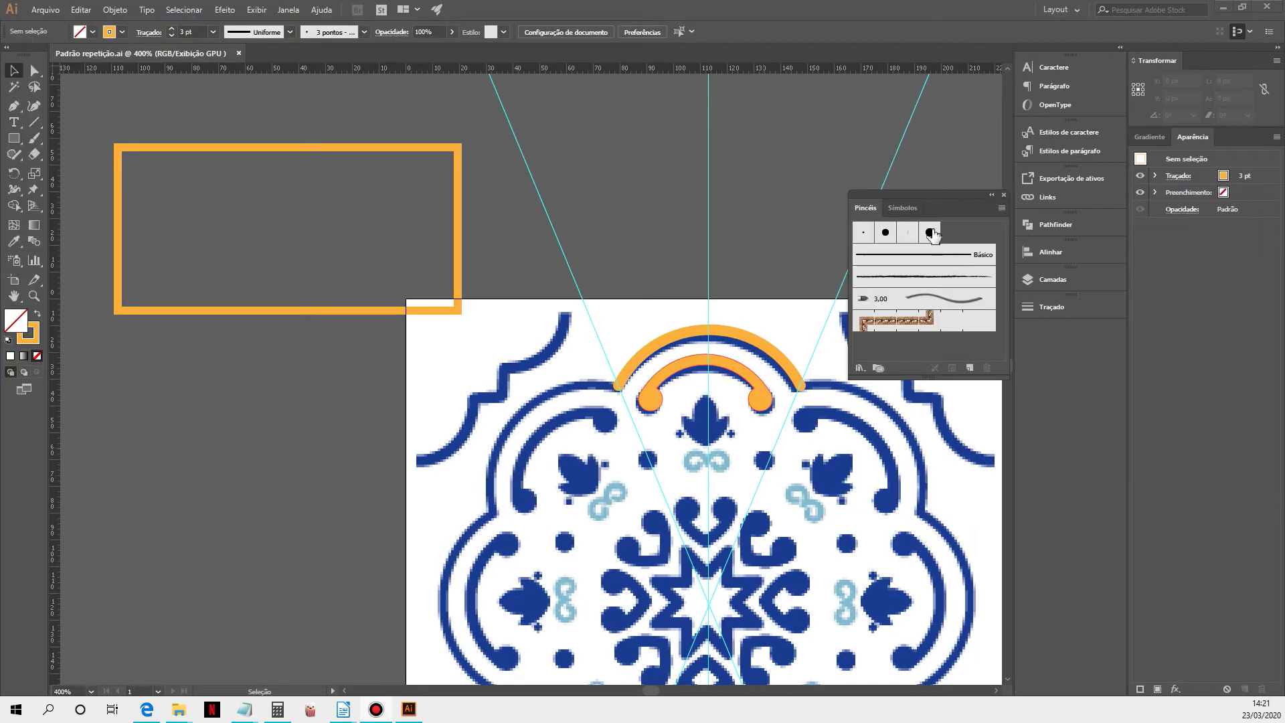
- Select the orange rectangle, make its stroke the active attribute, and place the Brushes panel beside it
{"action": "left_click", "coordinate": [666, 258]}
{"action": "left_click_drag", "start_coordinate": [897, 204], "coordinate": [761, 164]}
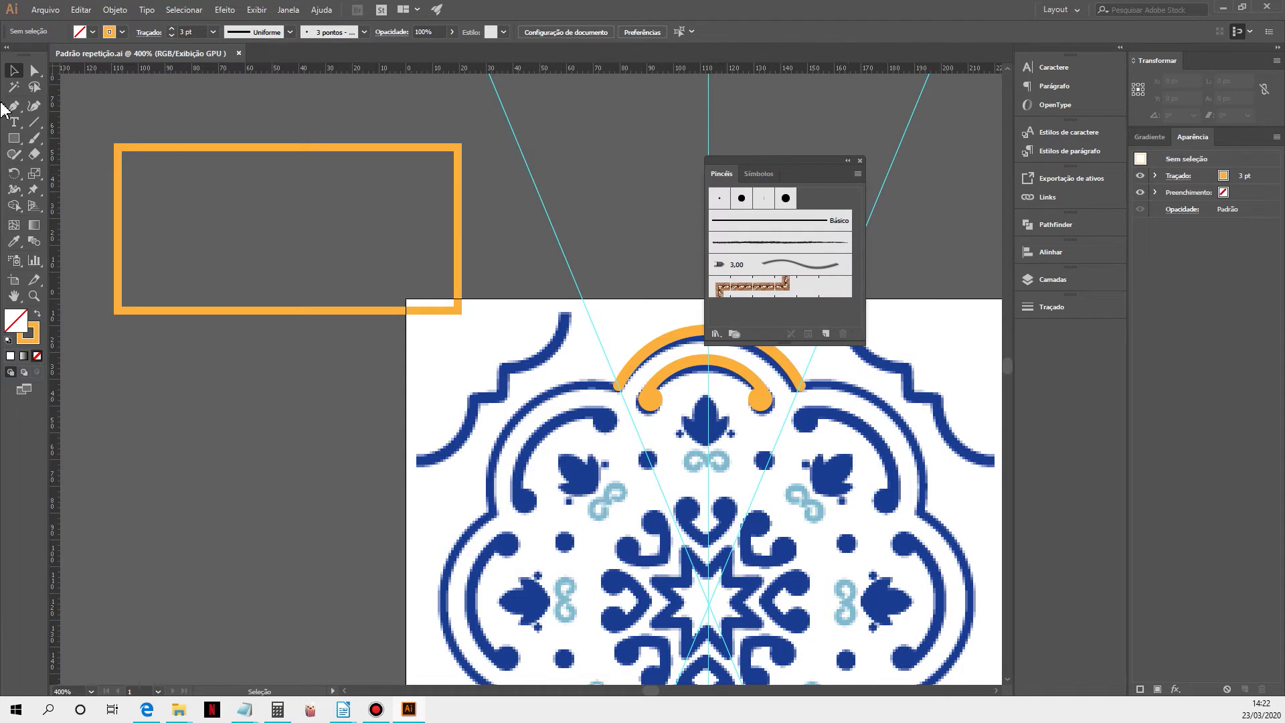
{"action": "left_click", "coordinate": [183, 145]}
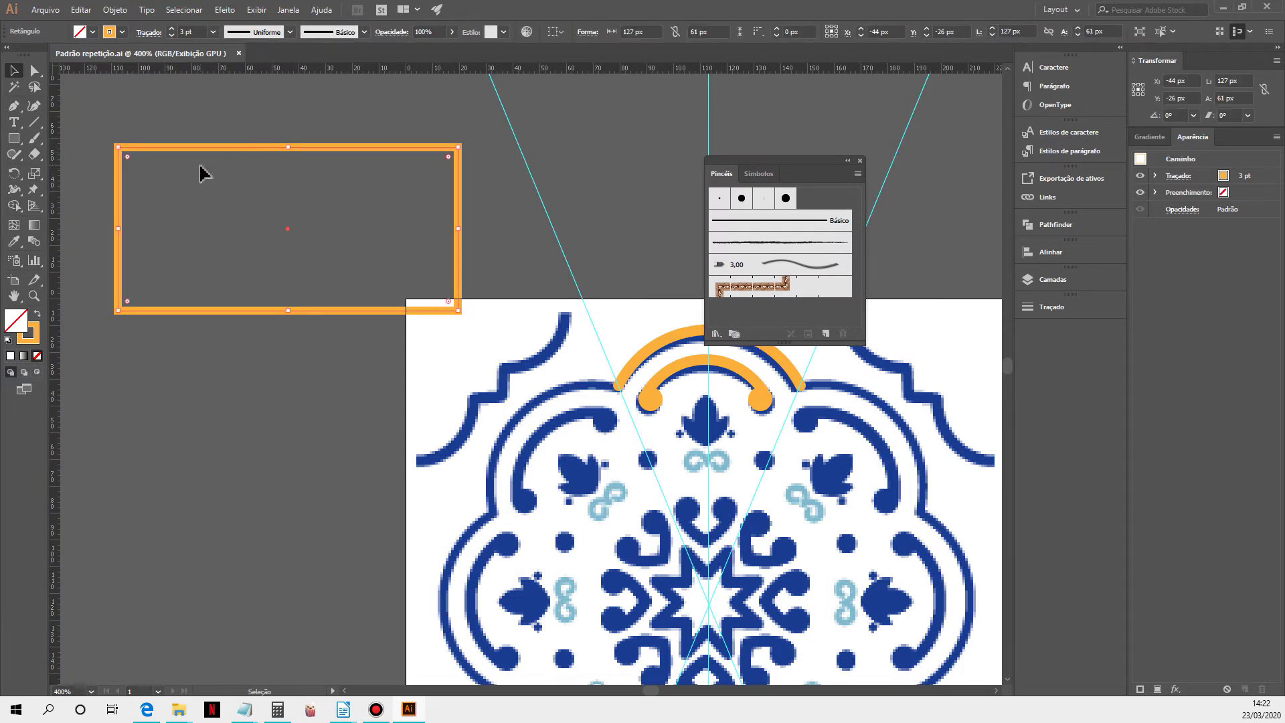
{"action": "double_click", "coordinate": [34, 335]}
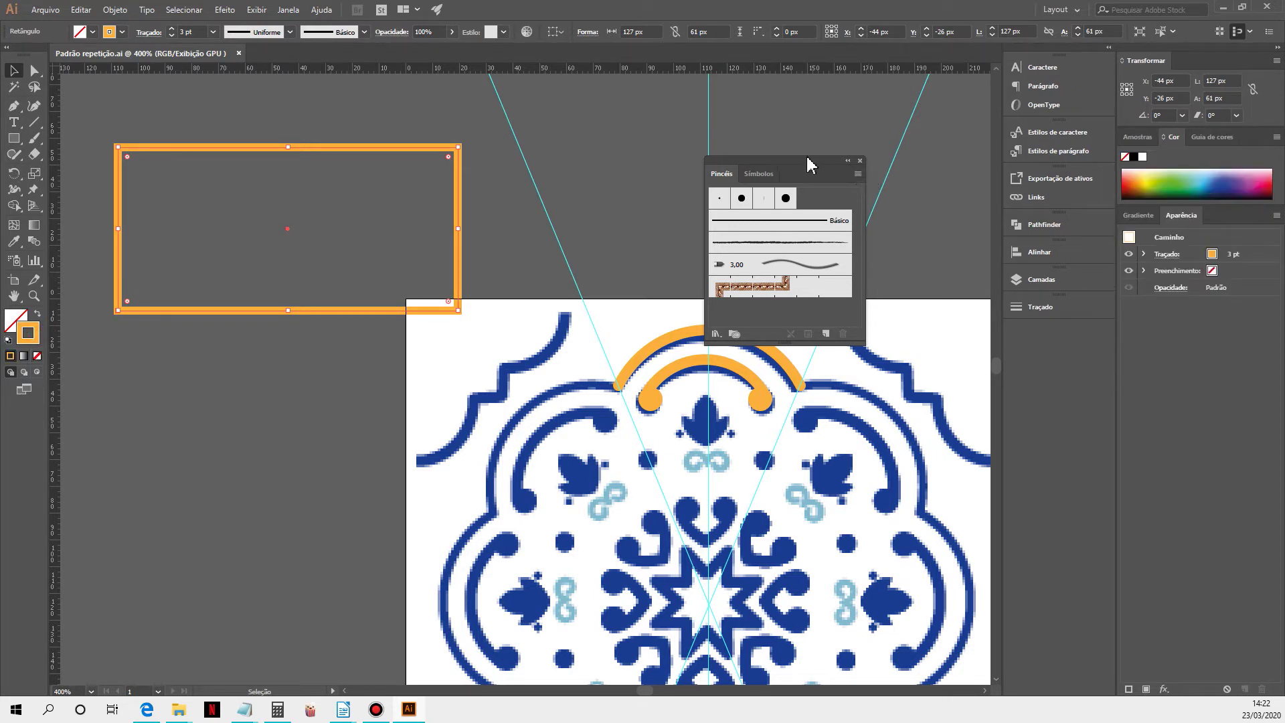
{"action": "left_click_drag", "start_coordinate": [799, 163], "coordinate": [617, 266]}
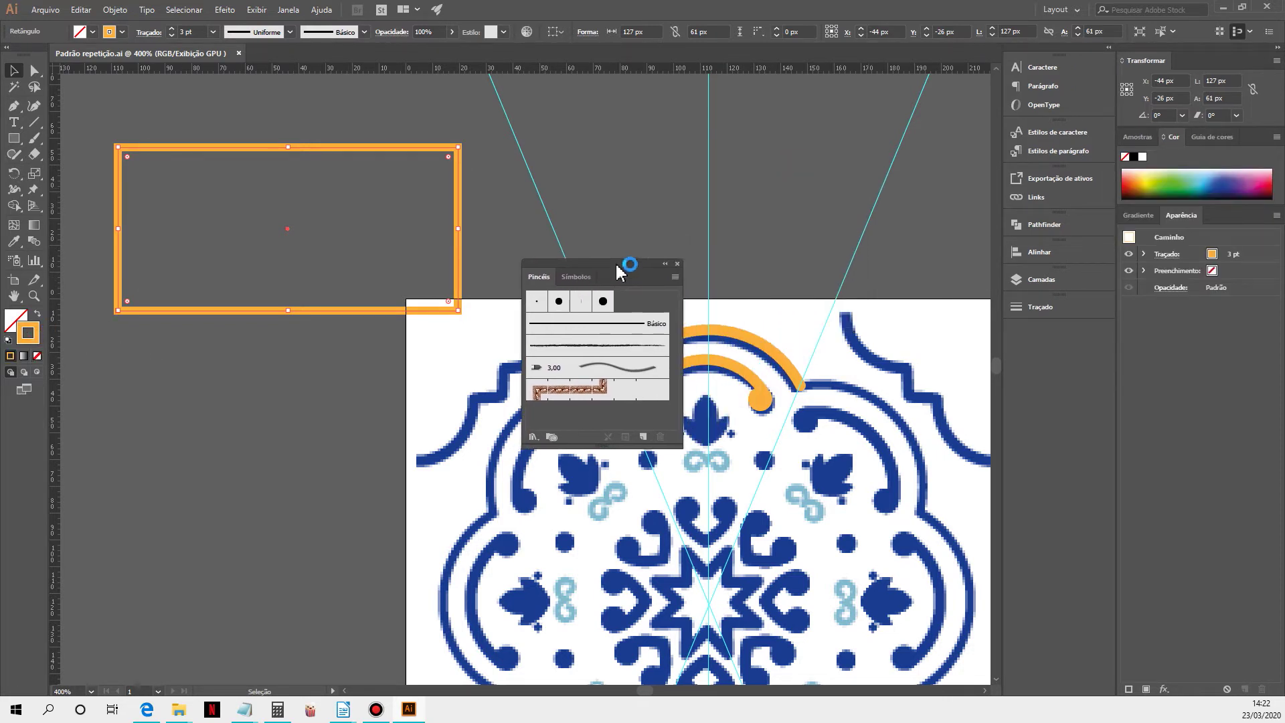
- Open the decorative brush library Conjunto de caracóis elegantes e pincéis florais and enlarge it next to the Brushes panel
{"action": "left_click", "coordinate": [675, 277]}
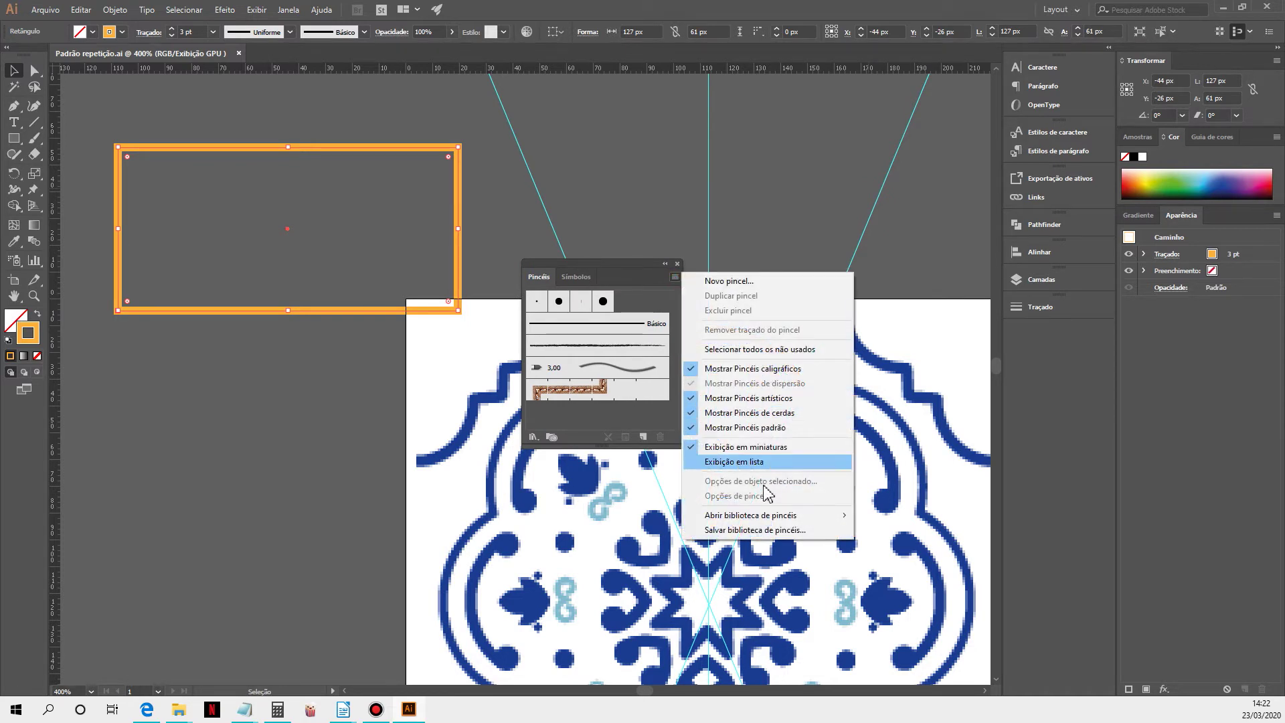
{"action": "mouse_move", "coordinate": [760, 519]}
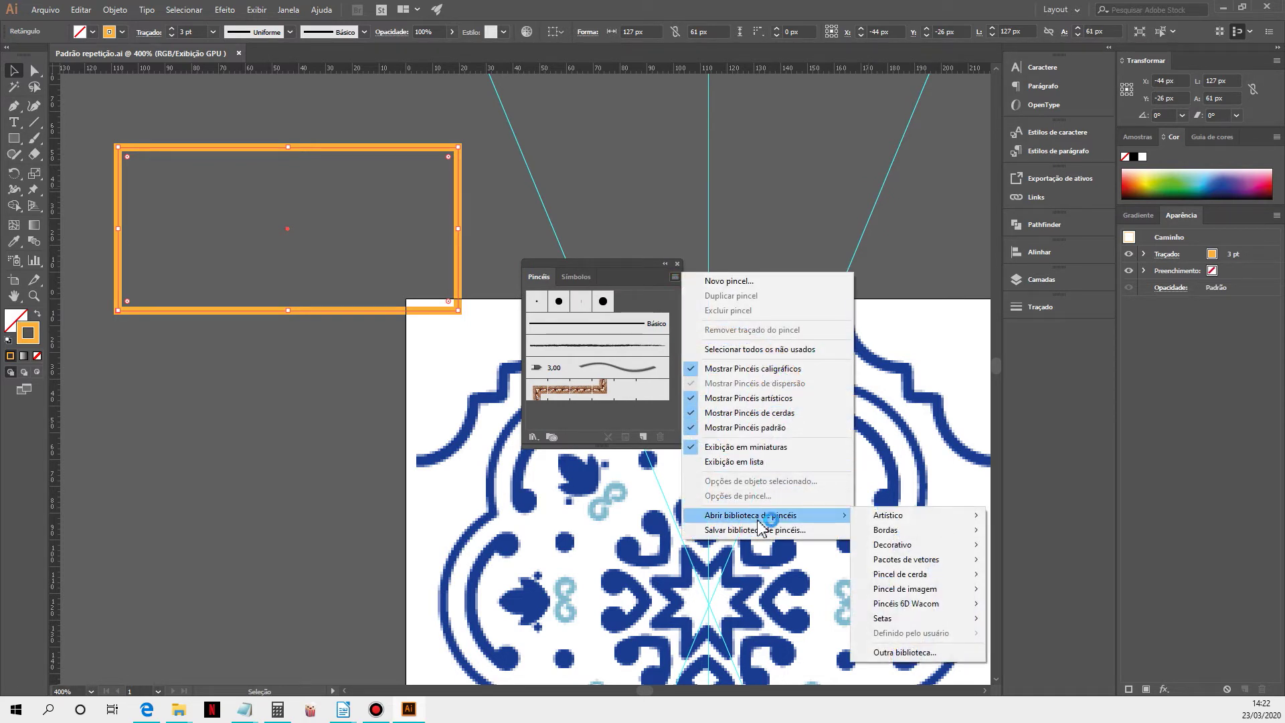
{"action": "mouse_move", "coordinate": [929, 549]}
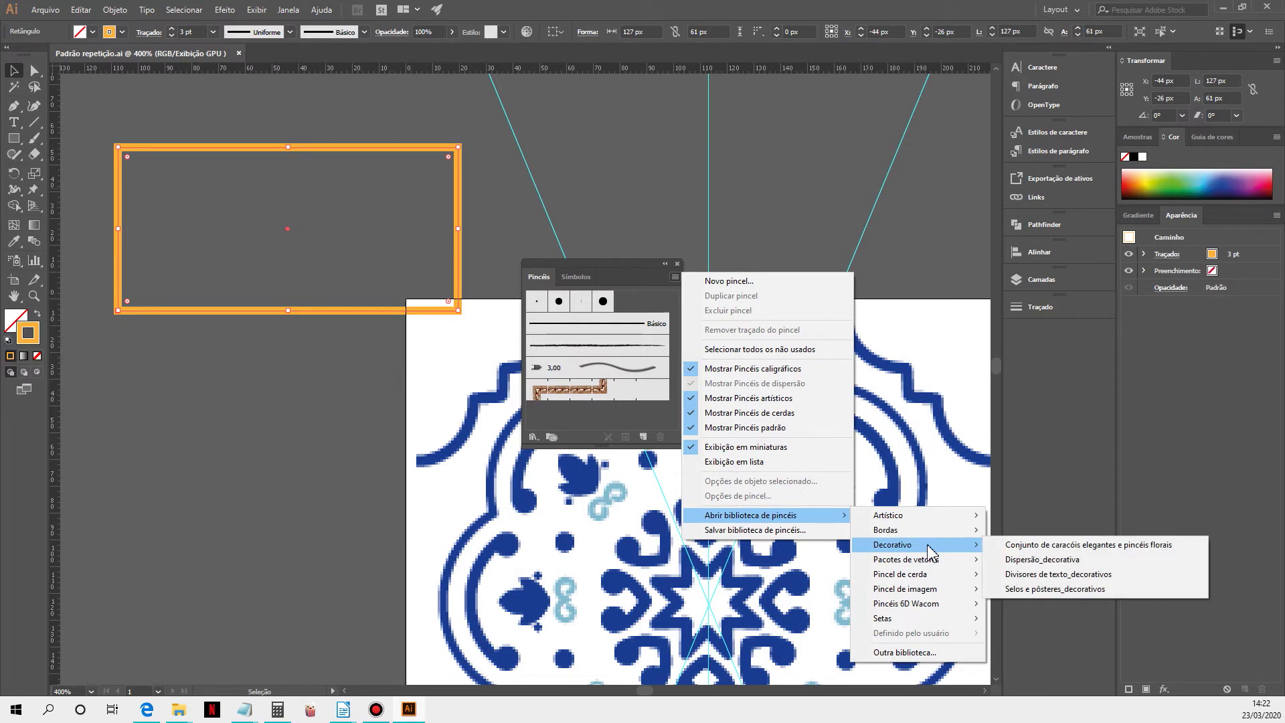
{"action": "left_click", "coordinate": [930, 548]}
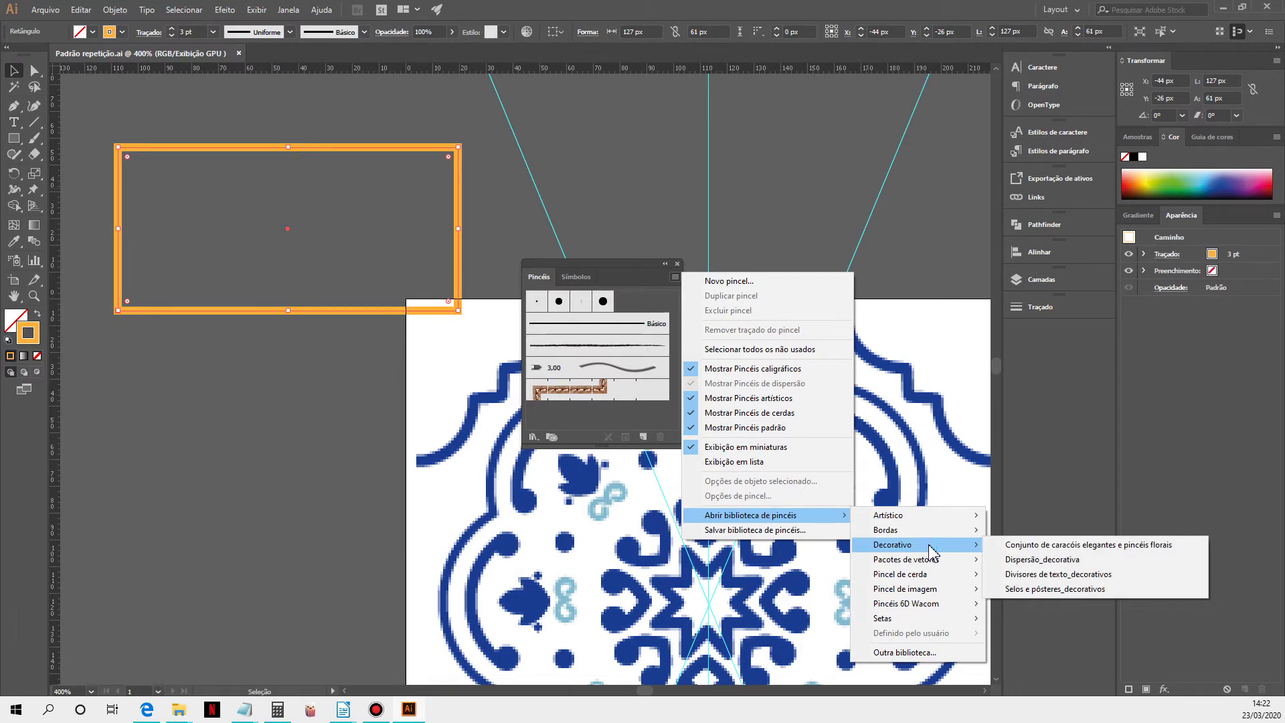
{"action": "left_click", "coordinate": [1111, 547]}
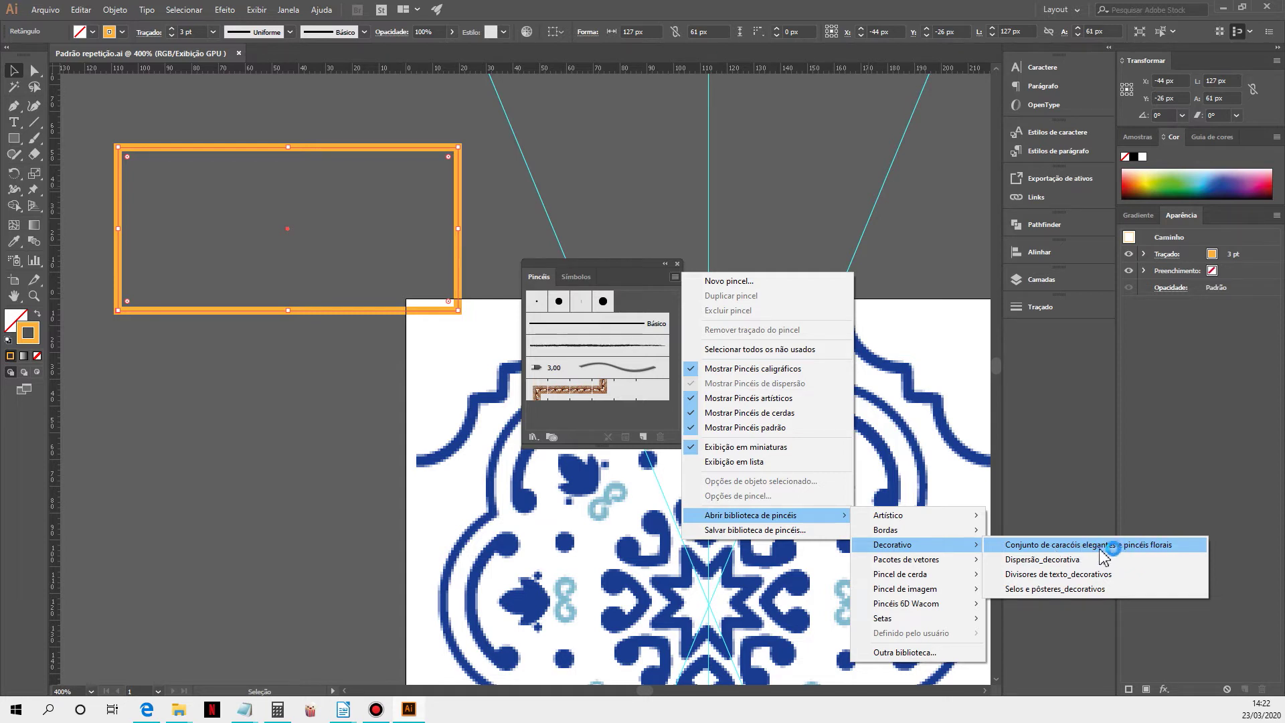
{"action": "left_click", "coordinate": [1138, 556]}
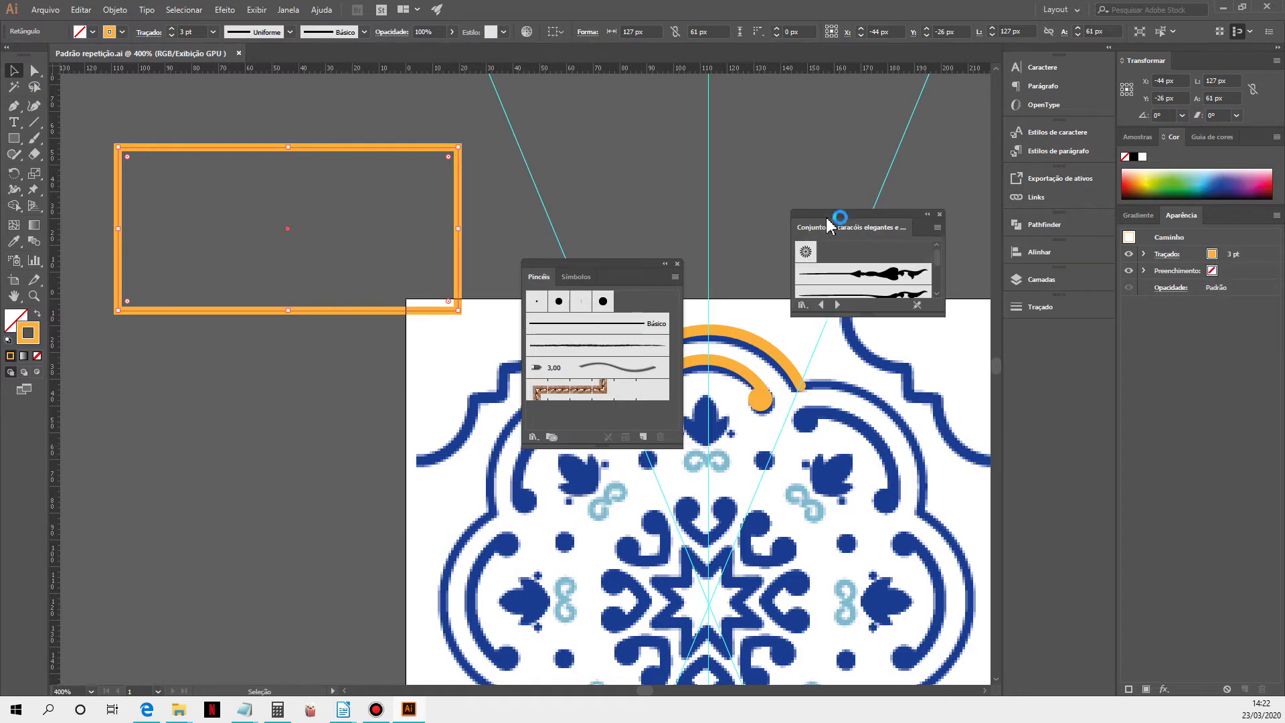
{"action": "left_click_drag", "start_coordinate": [830, 217], "coordinate": [686, 176]}
{"action": "mouse_move", "coordinate": [796, 276]}
{"action": "left_mouse_down"}
{"action": "mouse_move", "coordinate": [824, 401]}
{"action": "mouse_move", "coordinate": [838, 580]}
{"action": "left_mouse_up"}
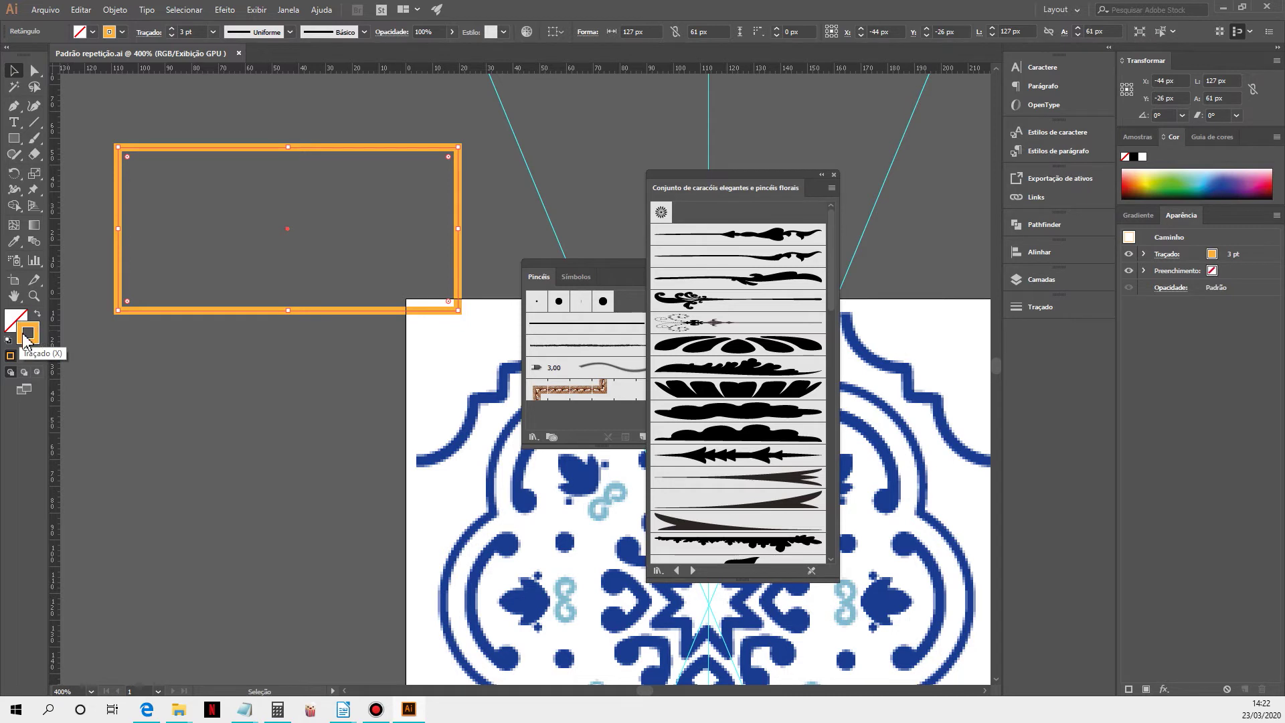
- Try the Caracol elegante pattern brush on the rectangle stretched to about 185 × 160 px, and delete that test frame
{"action": "scroll", "coordinate": [766, 454], "scroll_direction": "down", "scroll_amount": 10}
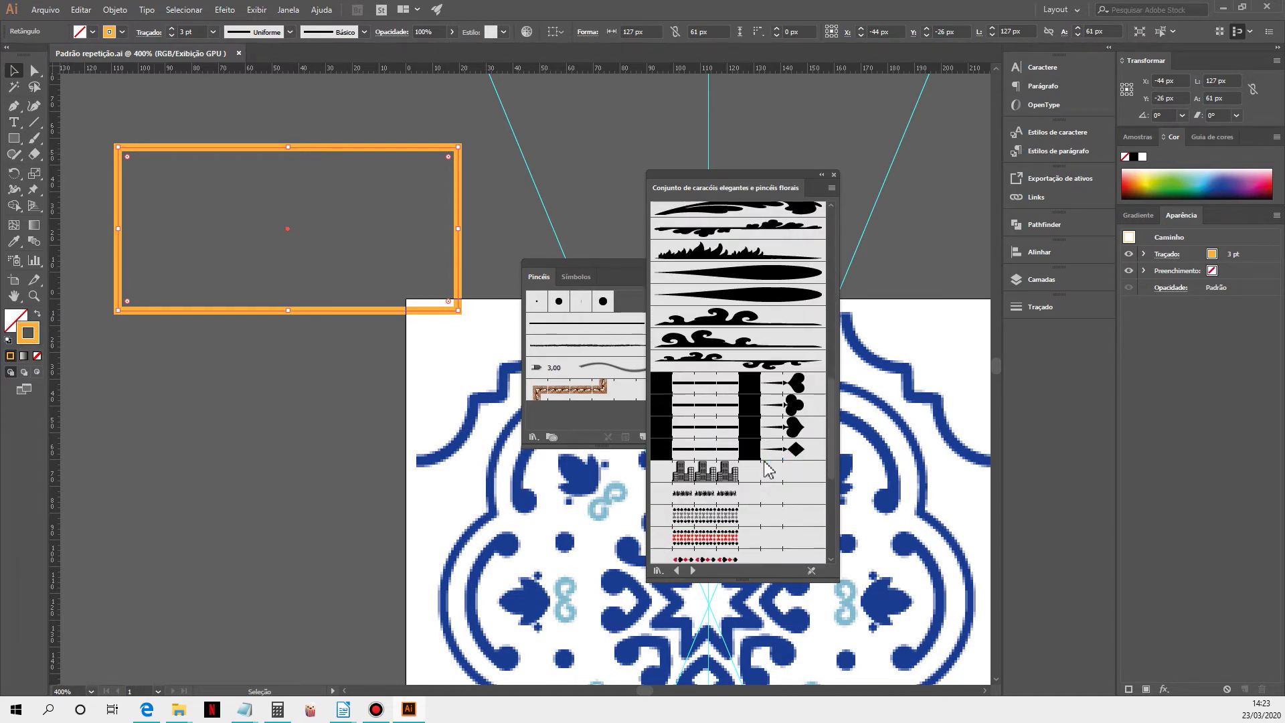
{"action": "scroll", "coordinate": [766, 467], "scroll_direction": "down", "scroll_amount": 5}
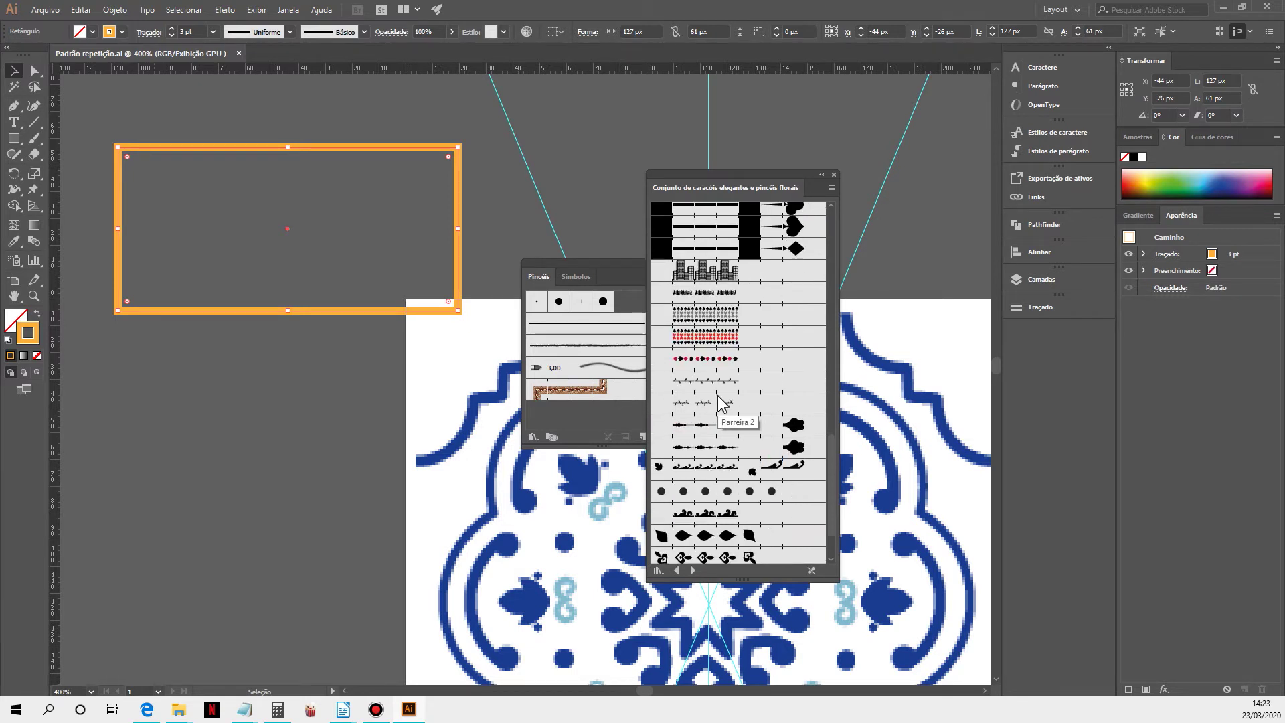
{"action": "scroll", "coordinate": [725, 488], "scroll_direction": "down", "scroll_amount": 2}
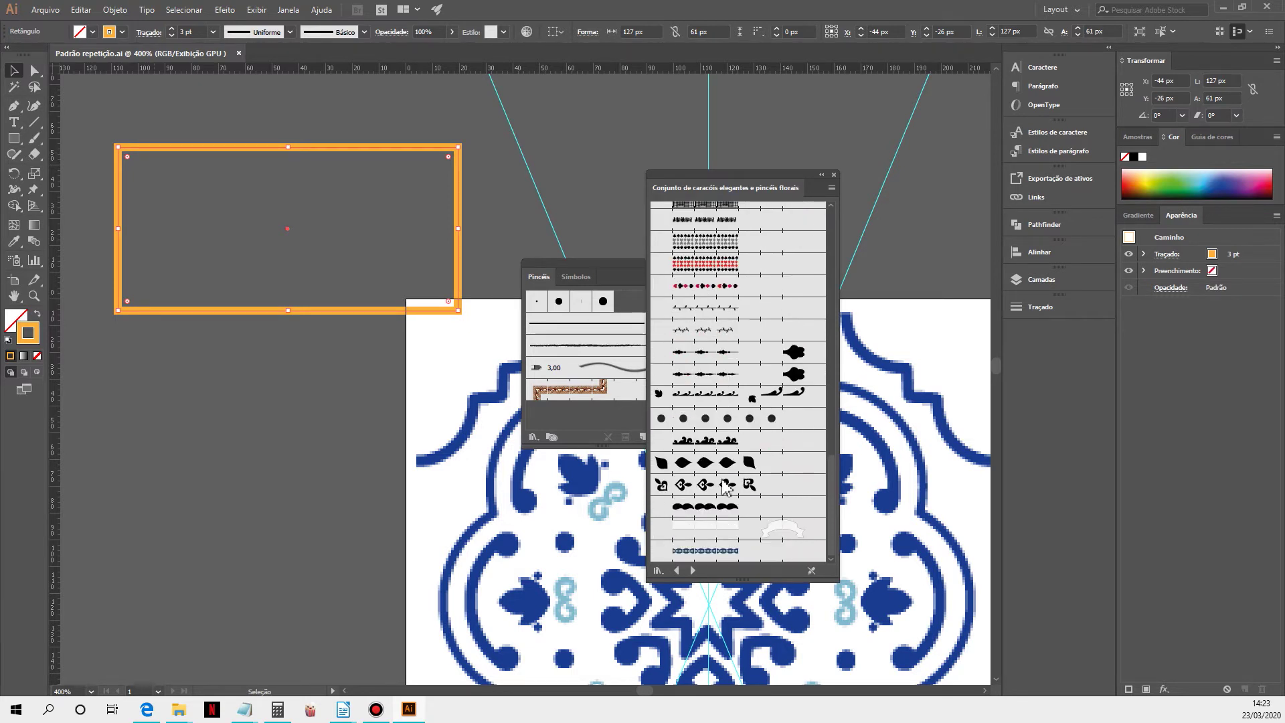
{"action": "left_click", "coordinate": [706, 395]}
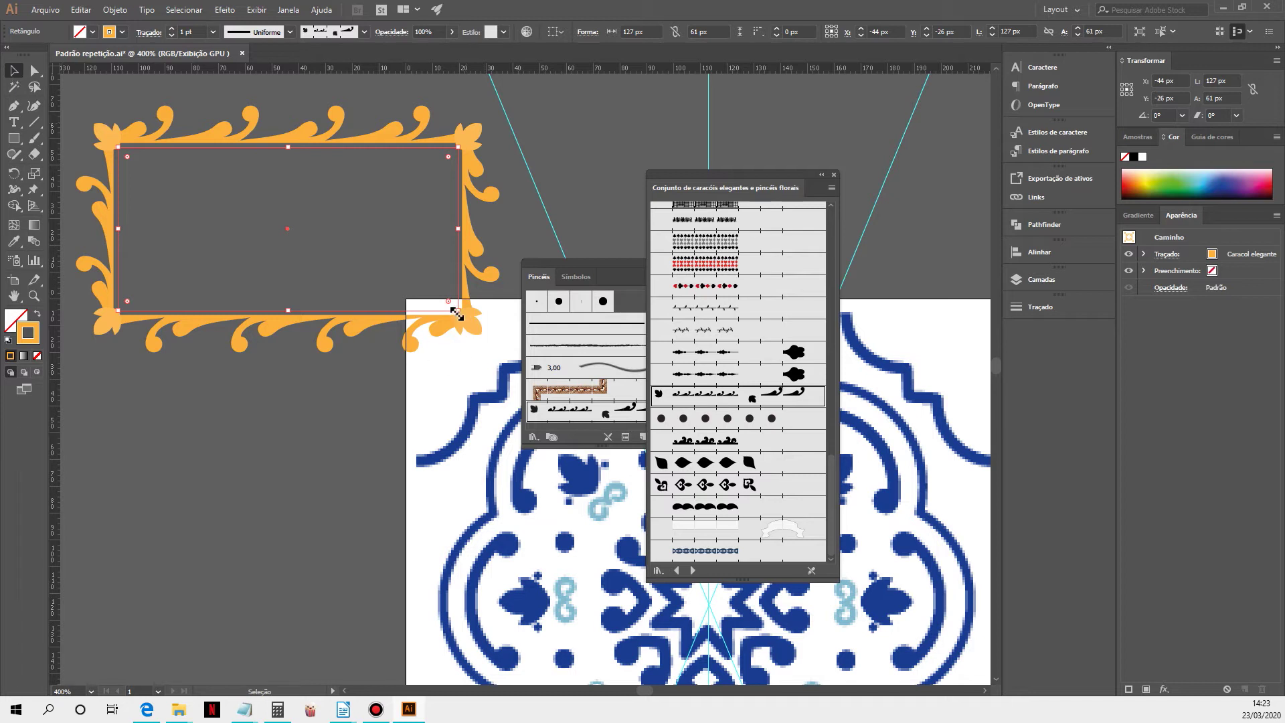
{"action": "mouse_move", "coordinate": [460, 314]}
{"action": "left_mouse_down"}
{"action": "mouse_move", "coordinate": [532, 457]}
{"action": "mouse_move", "coordinate": [569, 479]}
{"action": "mouse_move", "coordinate": [602, 529]}
{"action": "mouse_move", "coordinate": [613, 576]}
{"action": "left_mouse_up"}
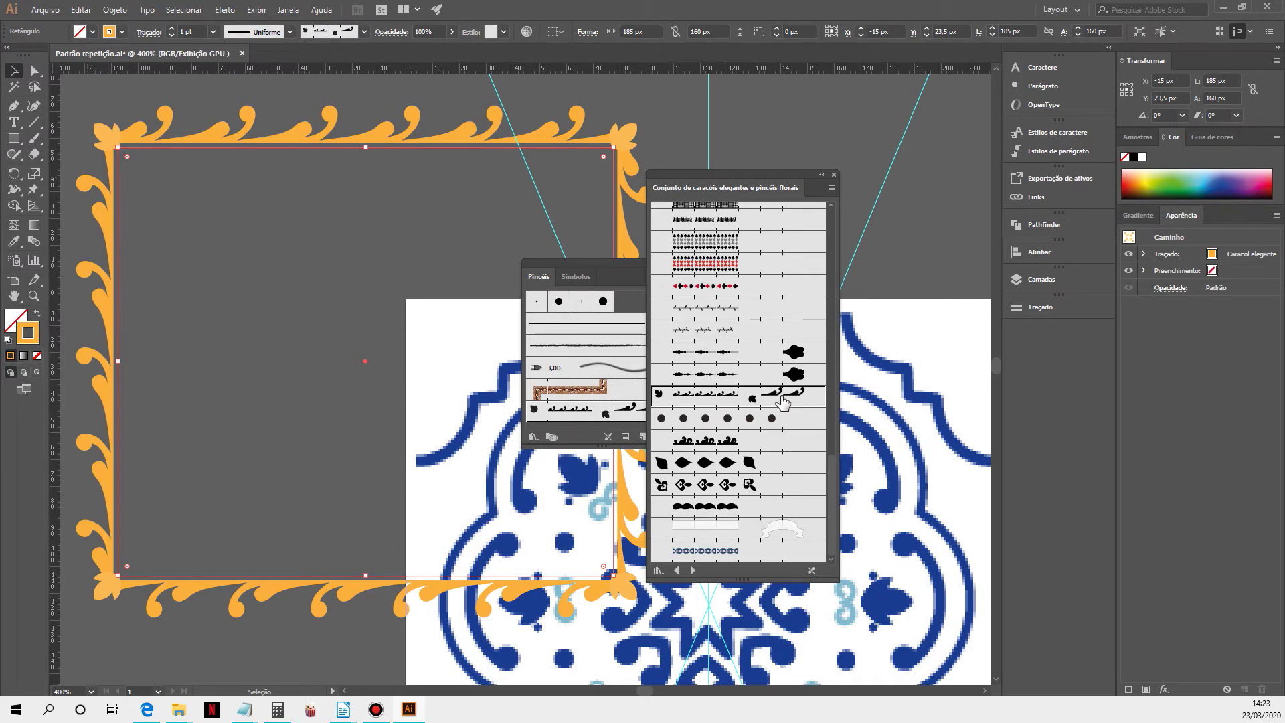
{"action": "key", "text": "Delete"}
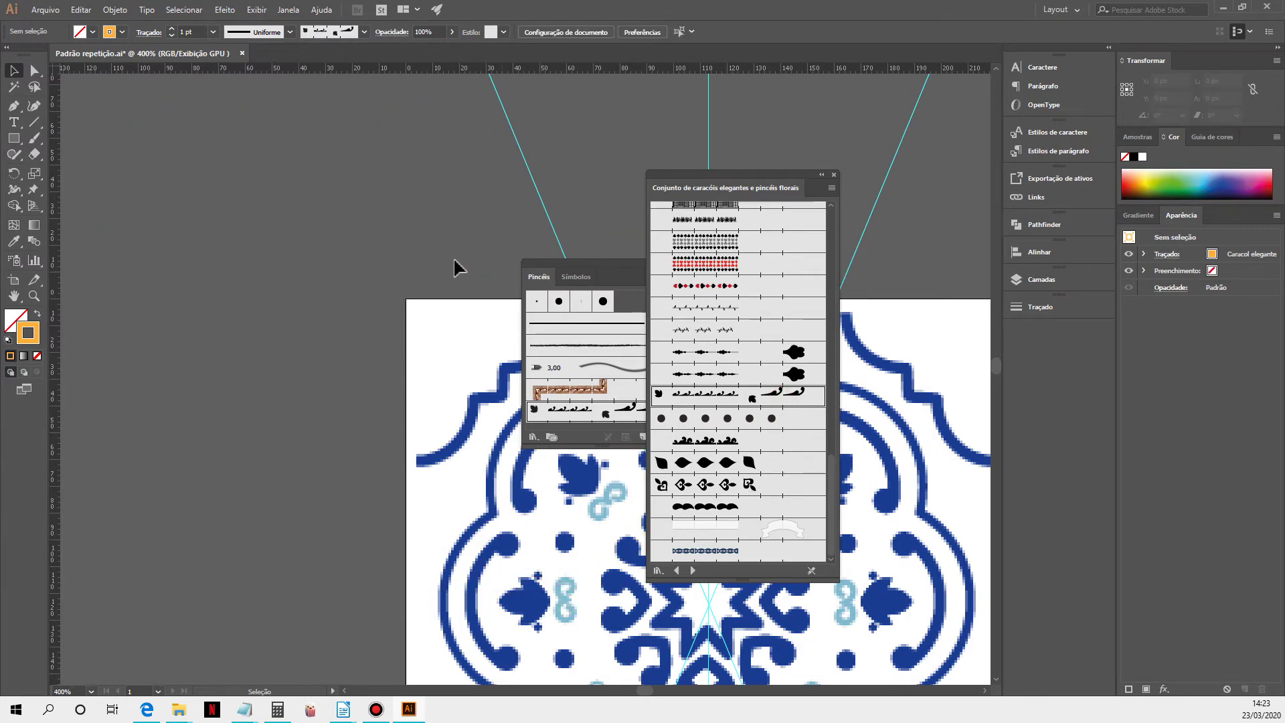
- Try the same curl pattern brush on a new, larger rectangle of about 633 × 494 px
{"action": "left_click", "coordinate": [365, 364], "text": "ctrl+alt"}
{"action": "left_click", "coordinate": [519, 473], "text": "ctrl+alt"}
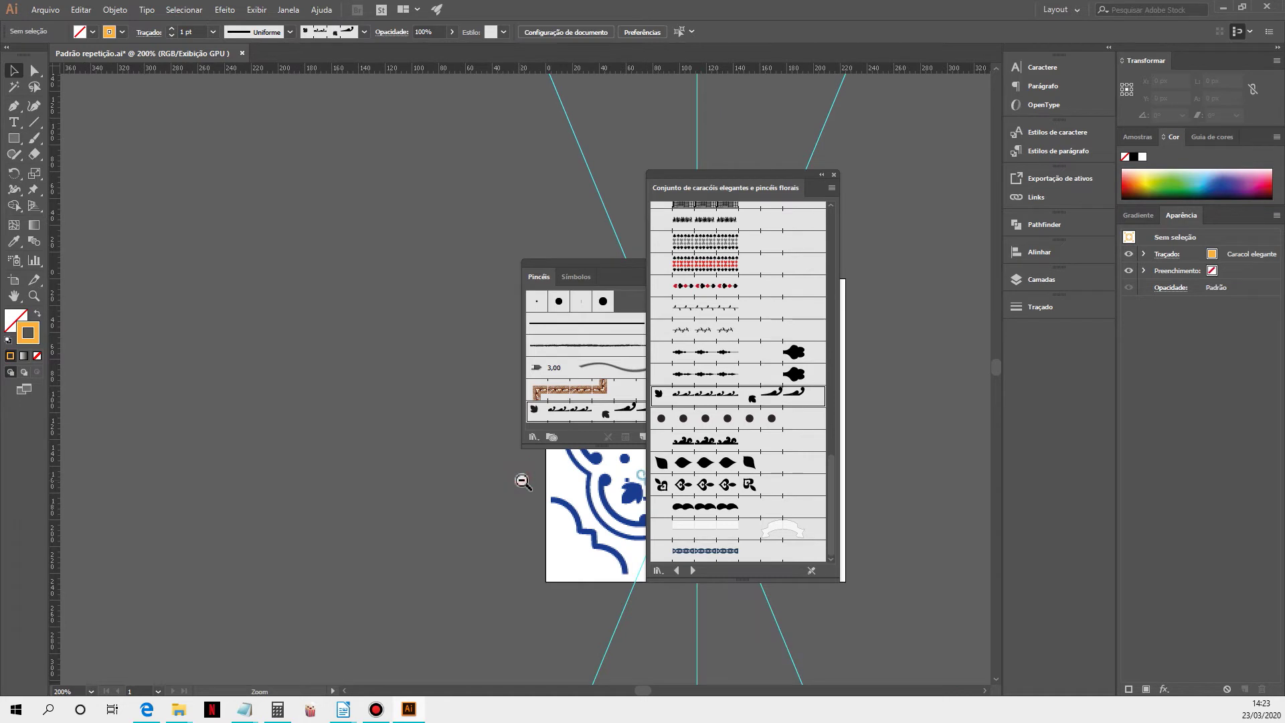
{"action": "left_click", "coordinate": [522, 479], "text": "ctrl+alt"}
{"action": "left_click_drag", "start_coordinate": [91, 134], "coordinate": [727, 630]}
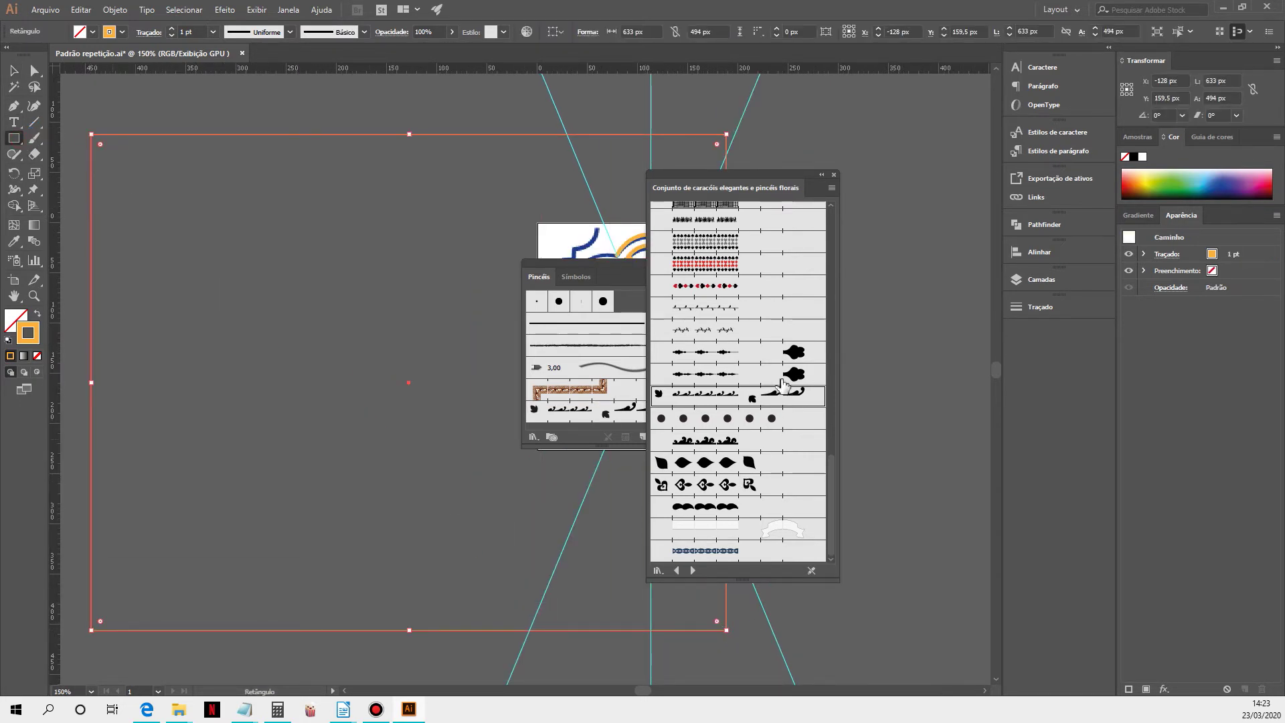
{"action": "left_click", "coordinate": [777, 393]}
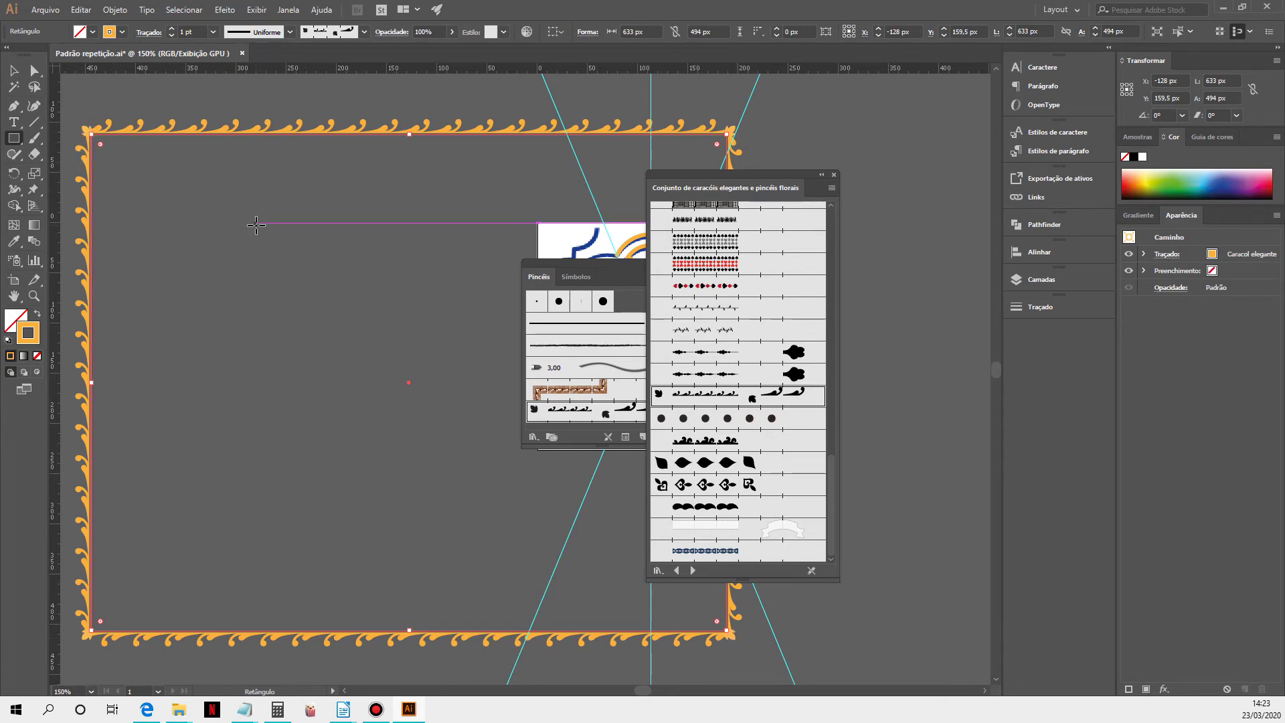
{"action": "key", "text": "ctrl+z"}
{"action": "key", "text": "ctrl+shift+a"}
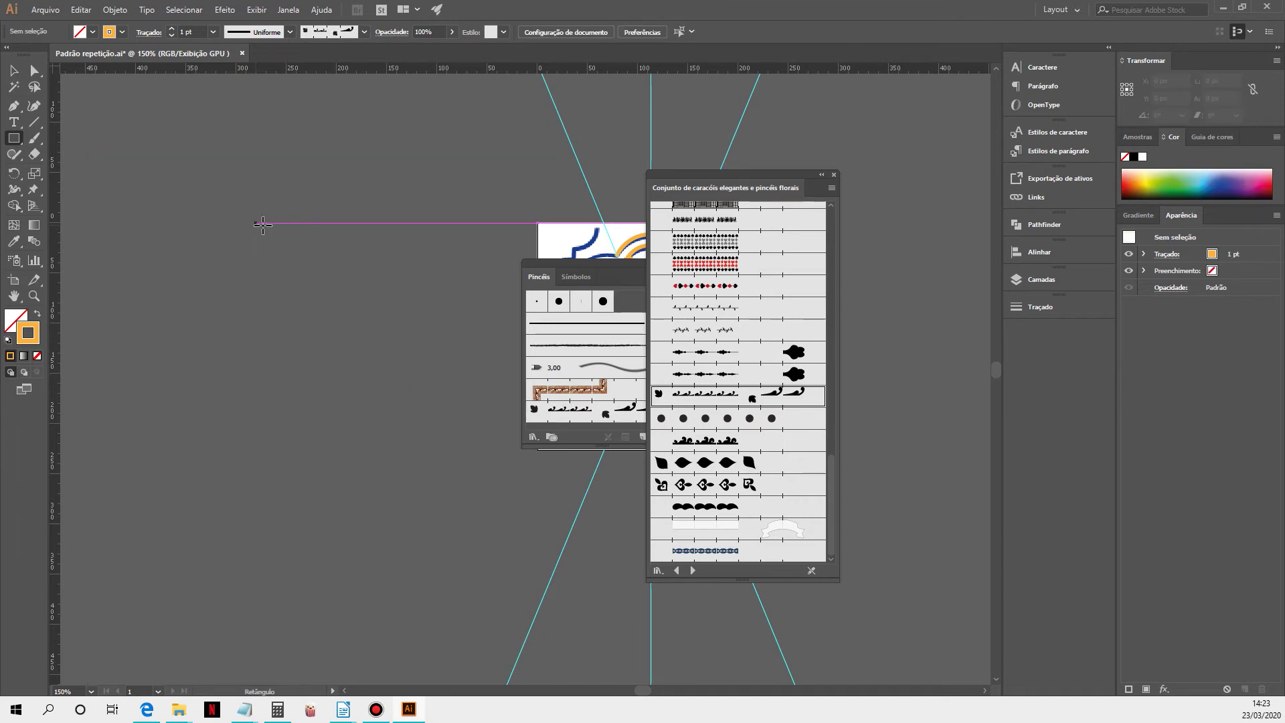
- Draw a rectangle about 145 × 159 px over the tile's left part and apply the Caracol elegante pattern brush to it
{"action": "left_click", "coordinate": [506, 216], "text": "ctrl"}
{"action": "left_click", "coordinate": [515, 501], "text": "ctrl"}
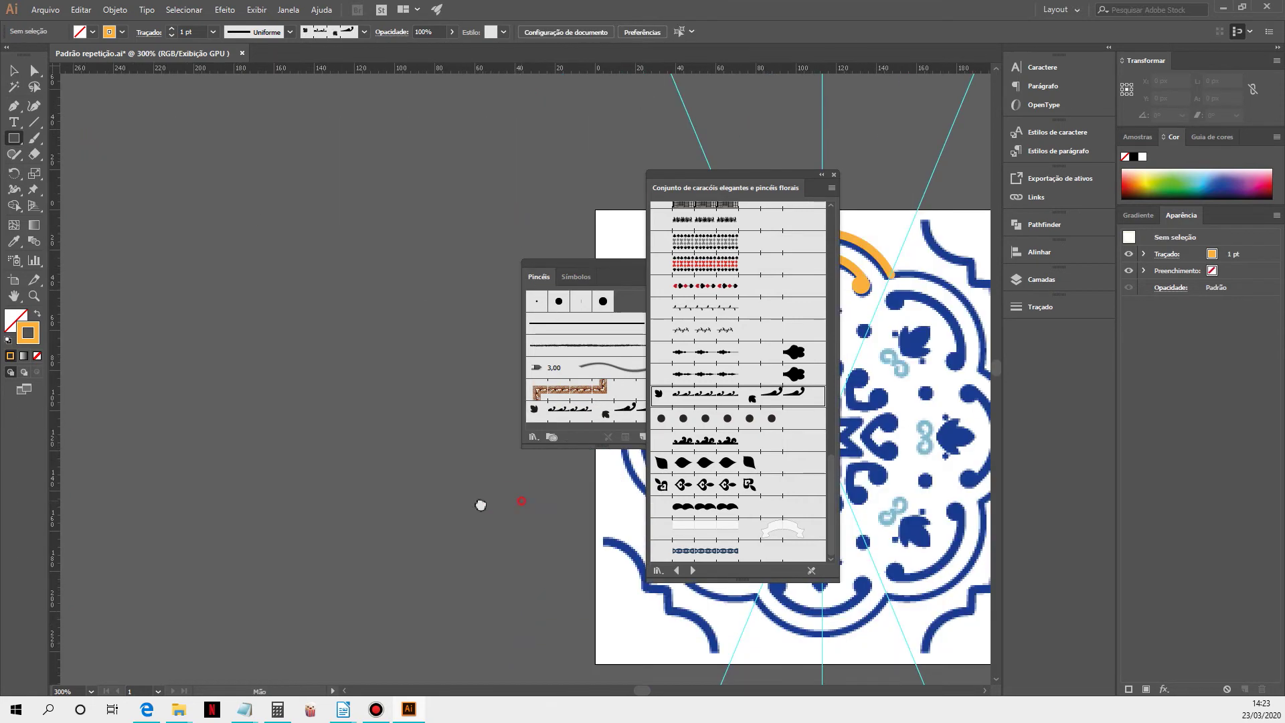
{"action": "left_click_drag", "start_coordinate": [548, 409], "coordinate": [120, 401]}
{"action": "left_click_drag", "start_coordinate": [129, 239], "coordinate": [421, 558]}
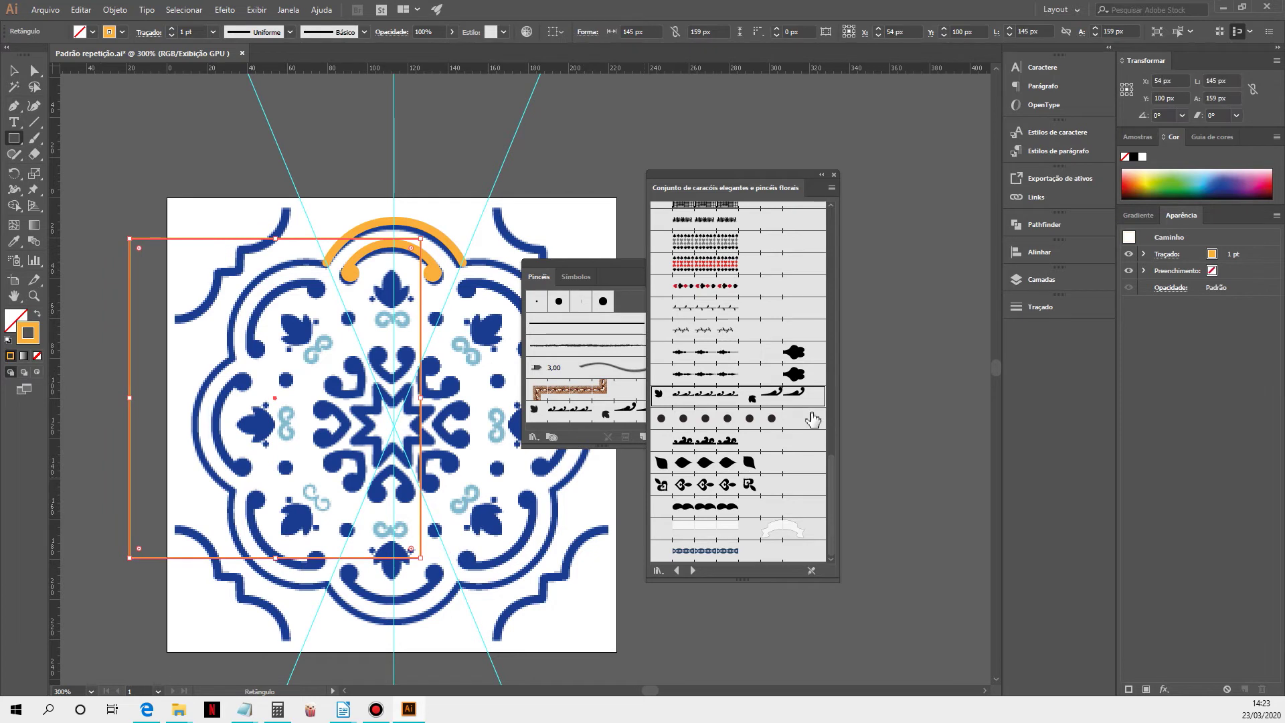
{"action": "left_click", "coordinate": [678, 388]}
- Close both brush panels and move the curl frame off the tile to the empty canvas right of the artboard
{"action": "key", "text": "v"}
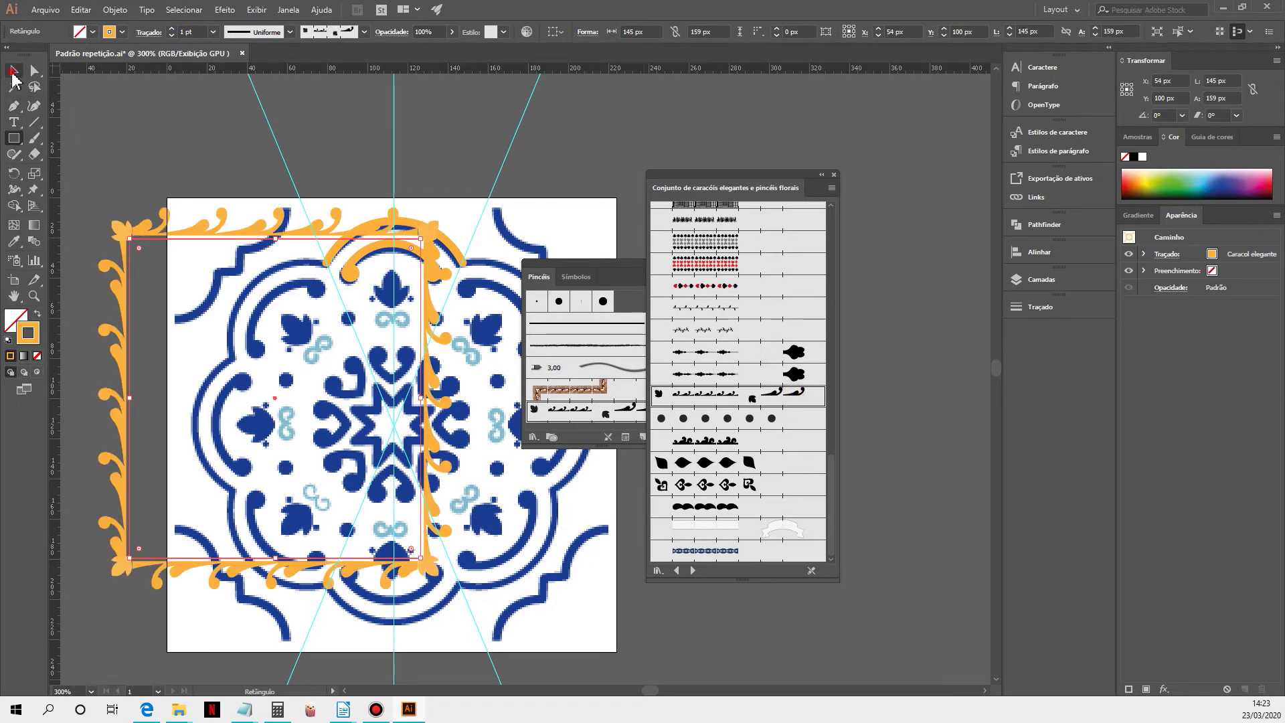
{"action": "left_click", "coordinate": [834, 174]}
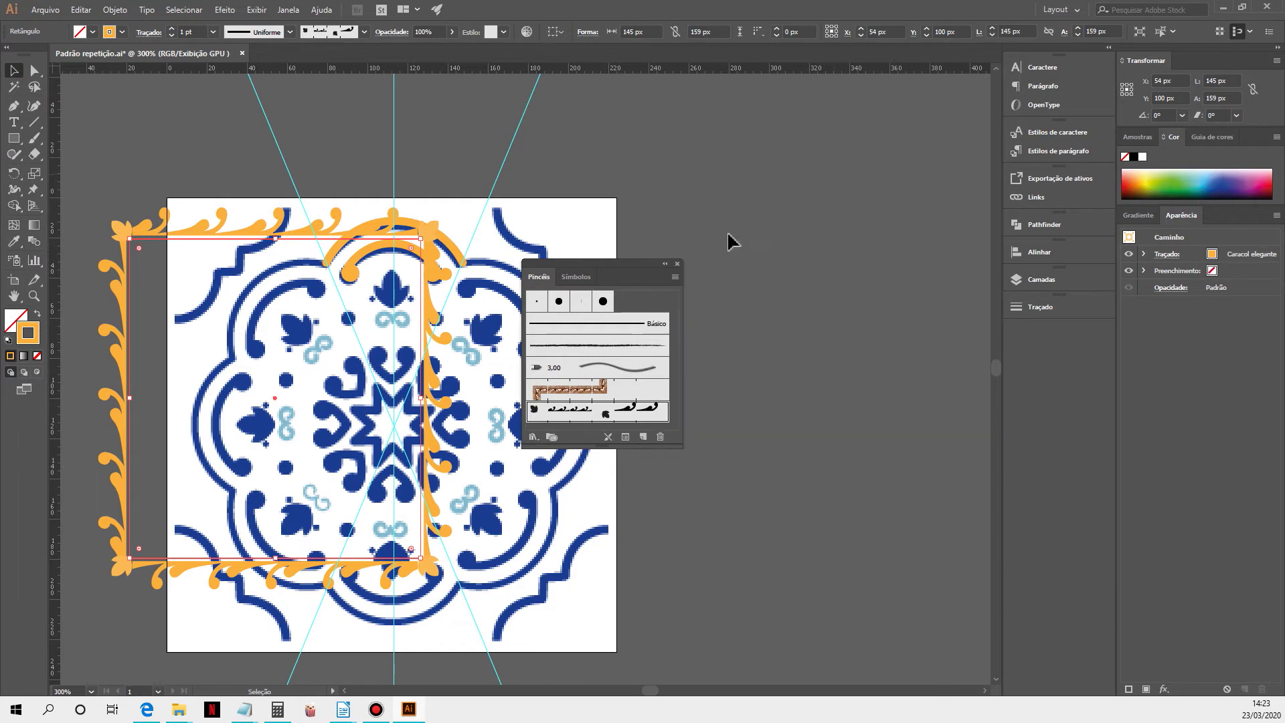
{"action": "left_click", "coordinate": [677, 264]}
{"action": "left_click_drag", "start_coordinate": [204, 248], "coordinate": [709, 152]}
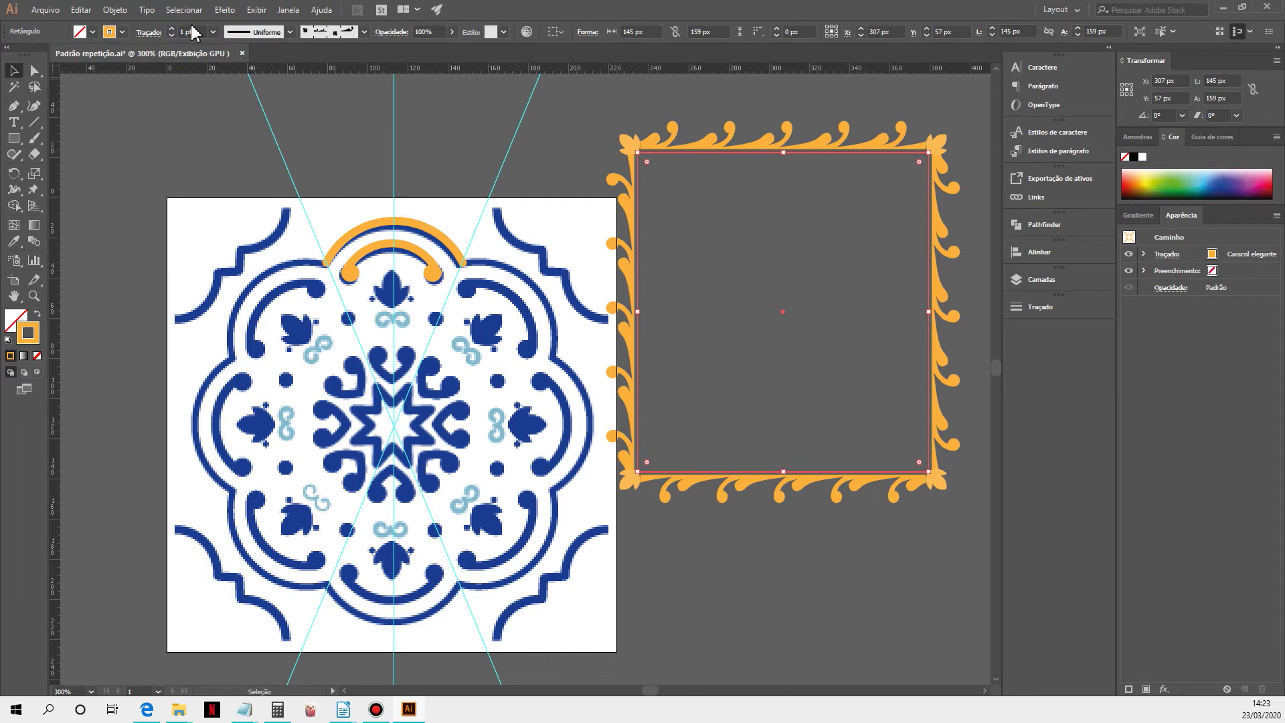
- Convert the curl frame's brush stroke into filled shapes with Outline Stroke, and deselect it
{"action": "left_click", "coordinate": [115, 10]}
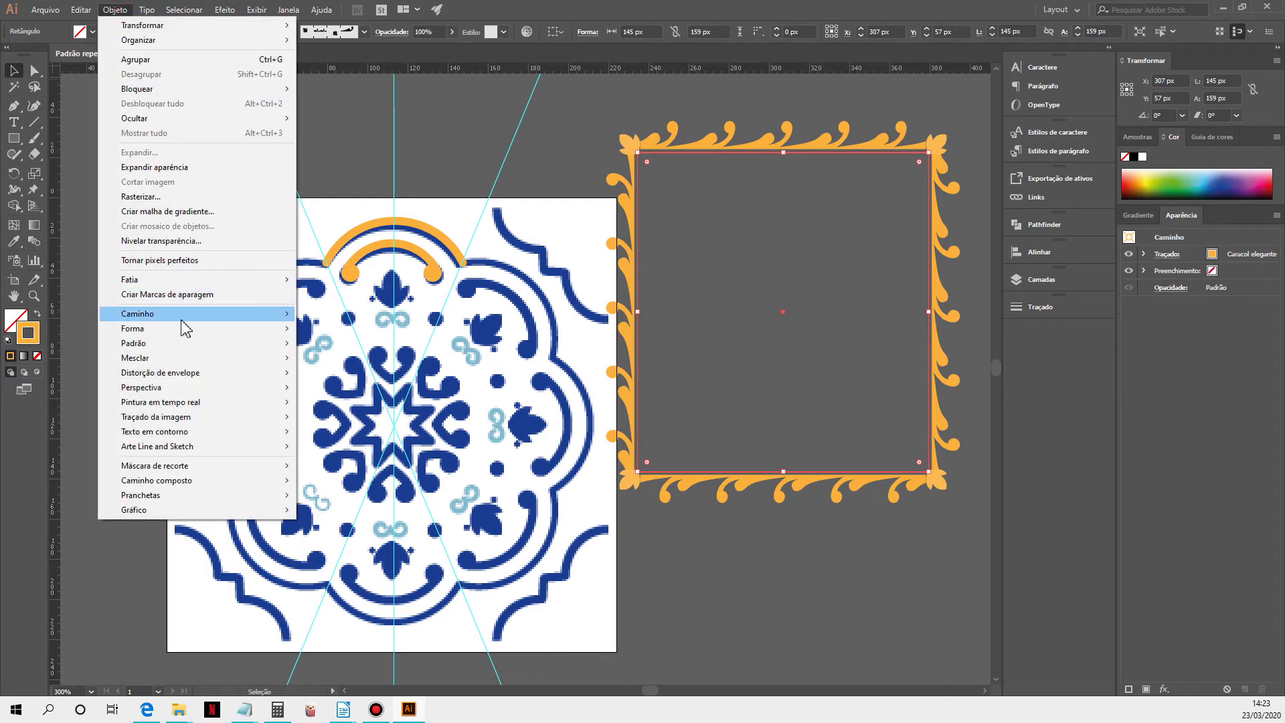
{"action": "mouse_move", "coordinate": [184, 314]}
{"action": "left_click", "coordinate": [395, 351]}
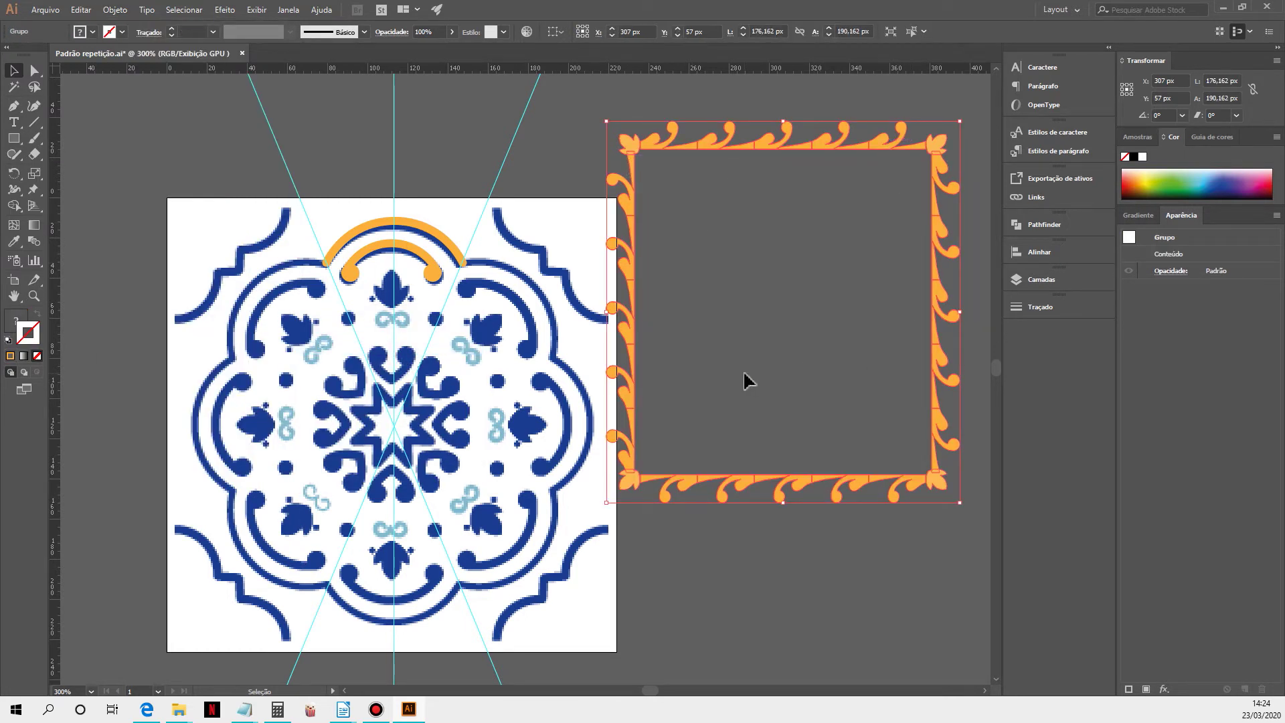
{"action": "left_click", "coordinate": [716, 250]}
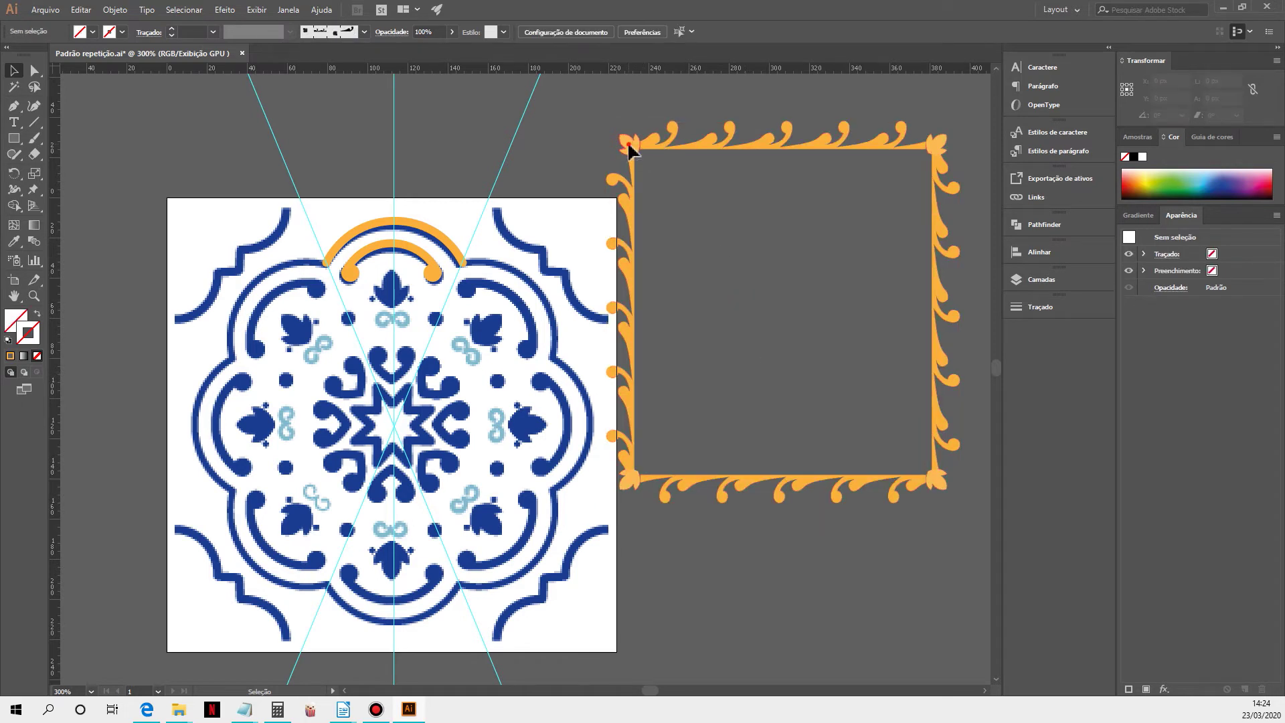
- Ungroup the outlined frame and move its upper-left corner leaf out to the empty canvas above the artboard
{"action": "left_click", "coordinate": [651, 153]}
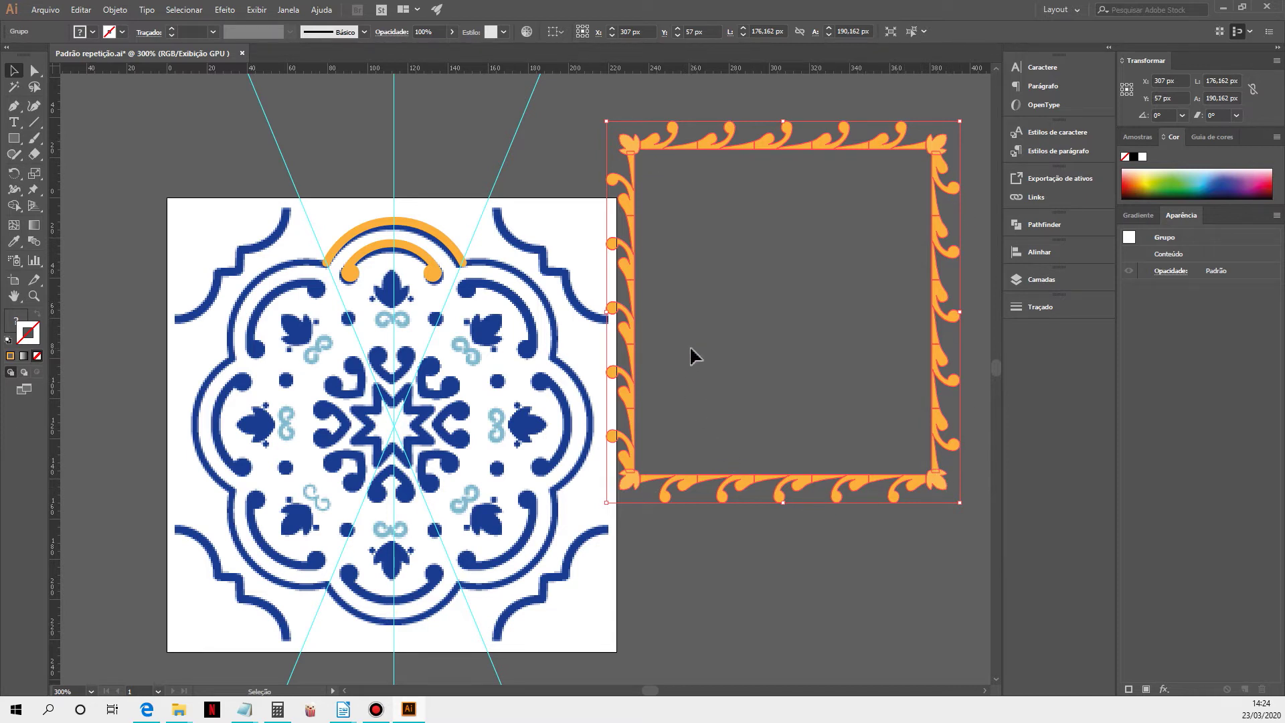
{"action": "key", "text": "ctrl"}
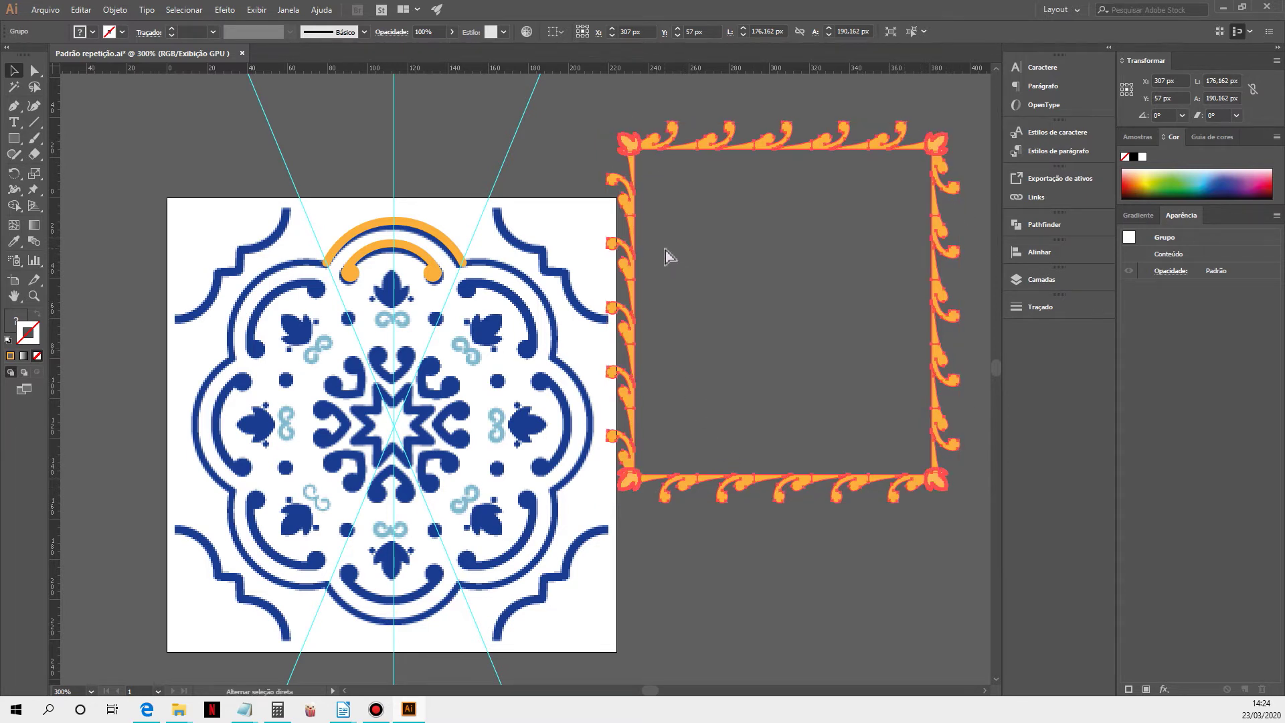
{"action": "left_click", "coordinate": [666, 251], "text": "ctrl"}
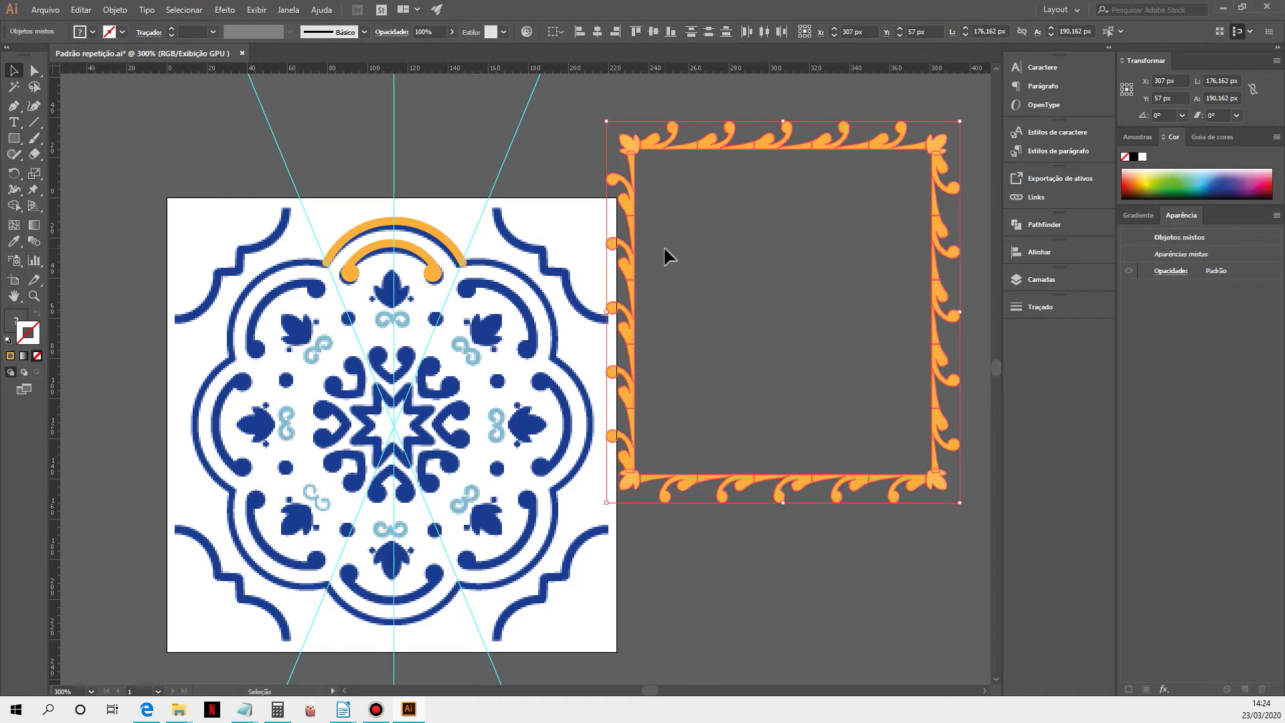
{"action": "left_click", "coordinate": [664, 142]}
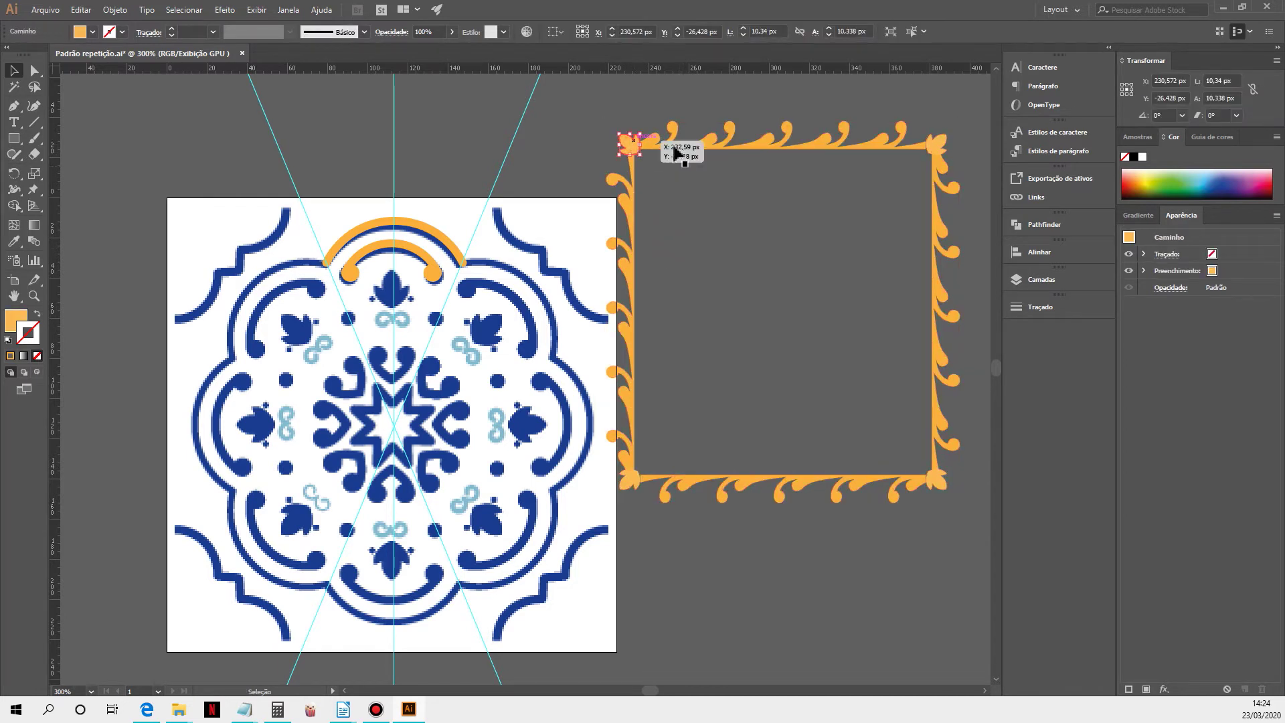
{"action": "left_click_drag", "start_coordinate": [675, 155], "coordinate": [551, 134]}
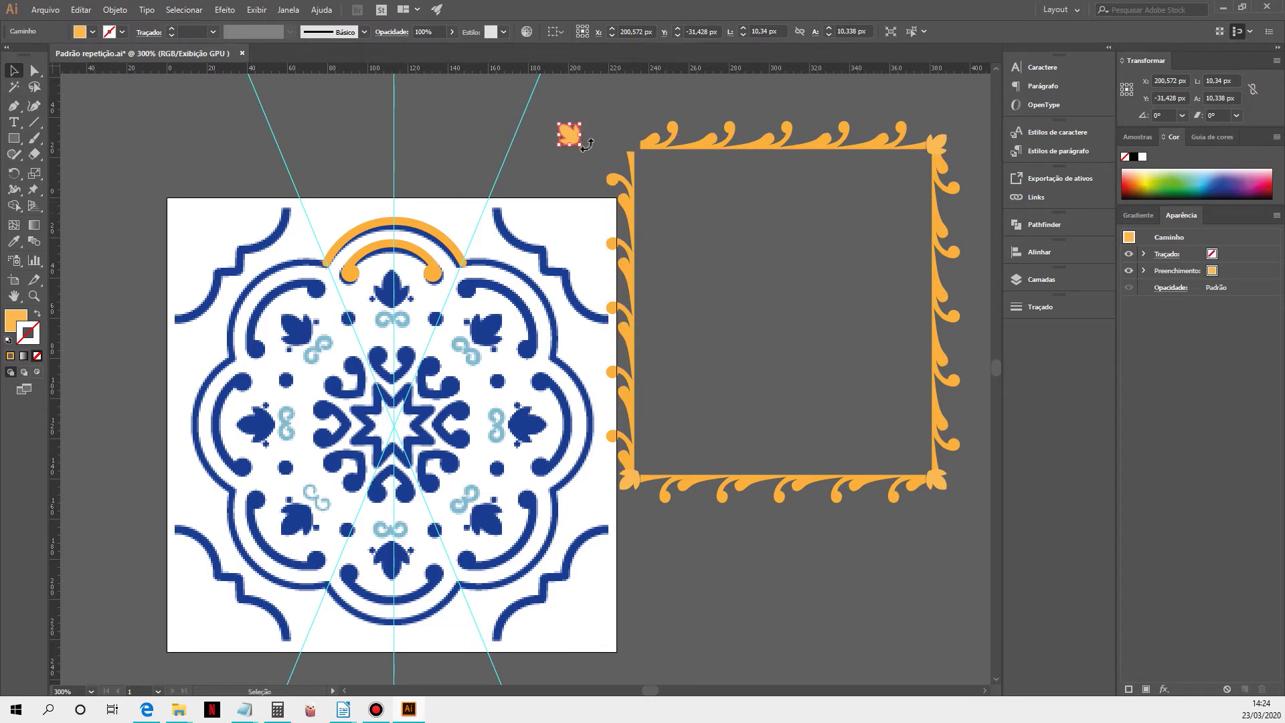
- Delete the remaining frame pieces right of the artboard, keeping only the separated corner leaf
{"action": "left_click_drag", "start_coordinate": [711, 273], "coordinate": [1018, 556]}
{"action": "scroll", "coordinate": [977, 535], "scroll_direction": "right", "scroll_amount": 2}
{"action": "key", "text": "Delete"}
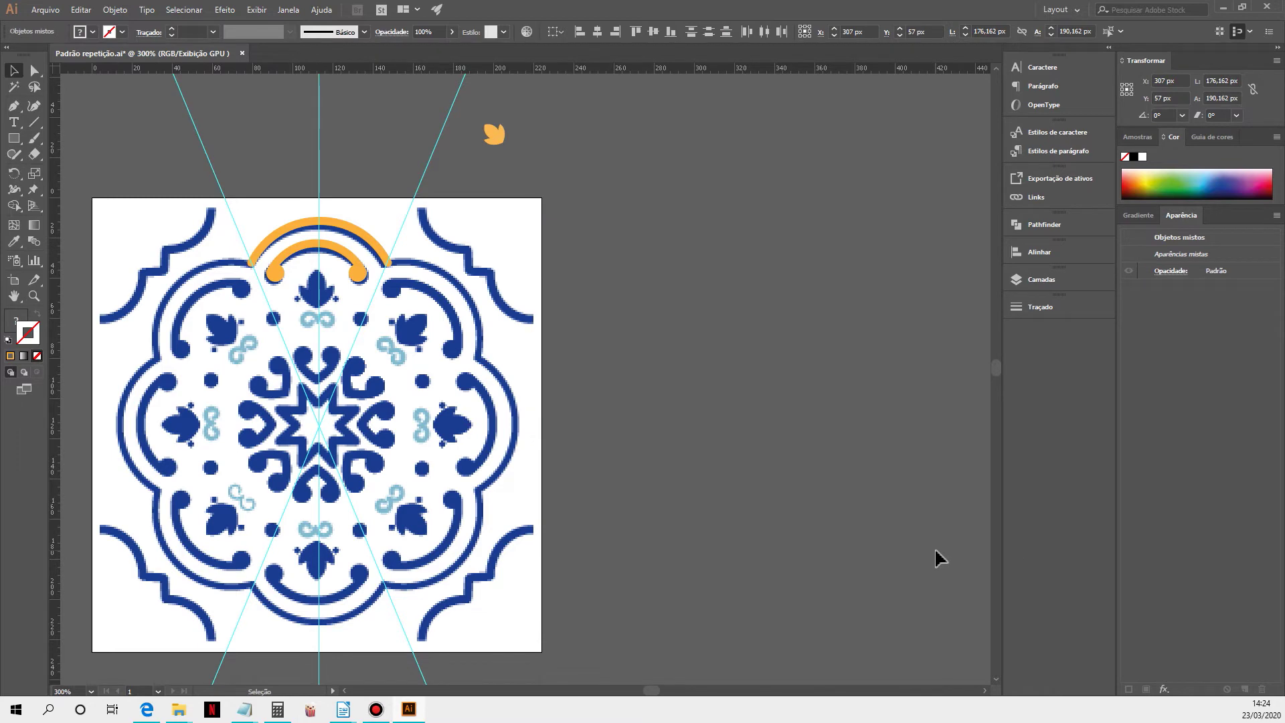
- Move the separated leaf onto the top segment's leaf, then rotate and enlarge it to about 17 × 19 px to cover the original
{"action": "left_click_drag", "start_coordinate": [493, 135], "coordinate": [318, 312]}
{"action": "left_click_drag", "start_coordinate": [261, 204], "coordinate": [456, 429]}
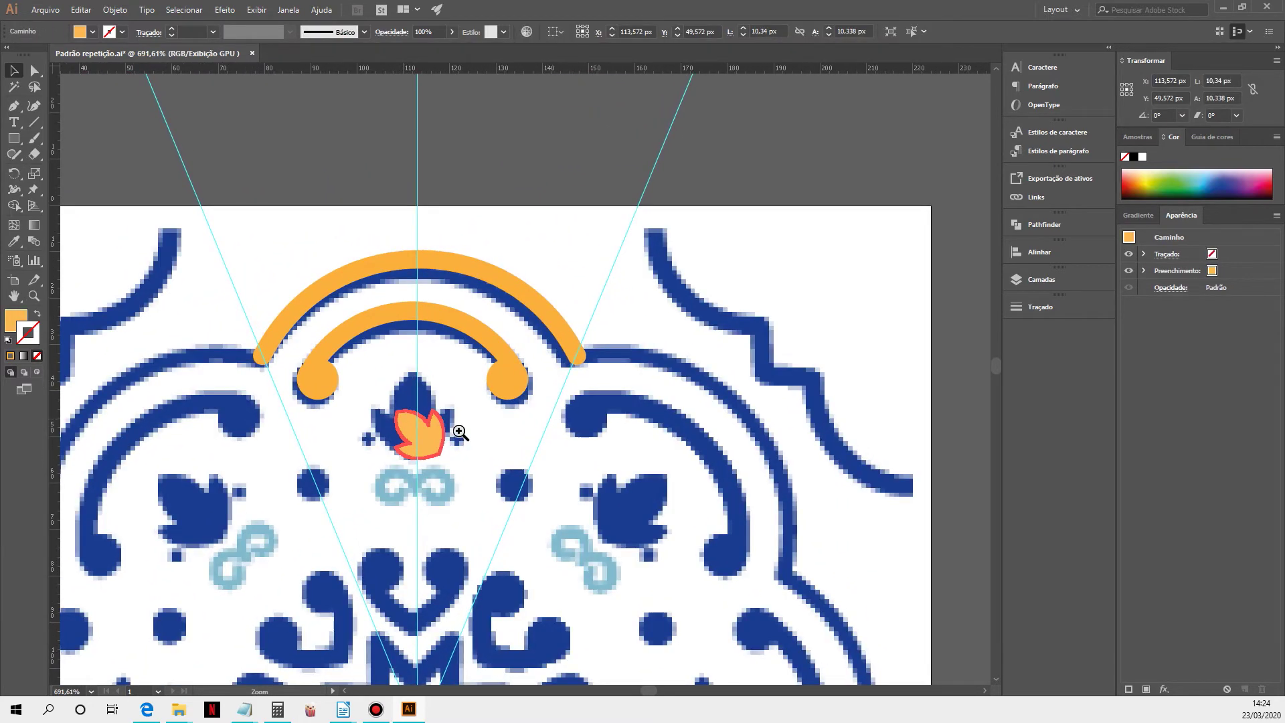
{"action": "left_click_drag", "start_coordinate": [383, 387], "coordinate": [448, 335]}
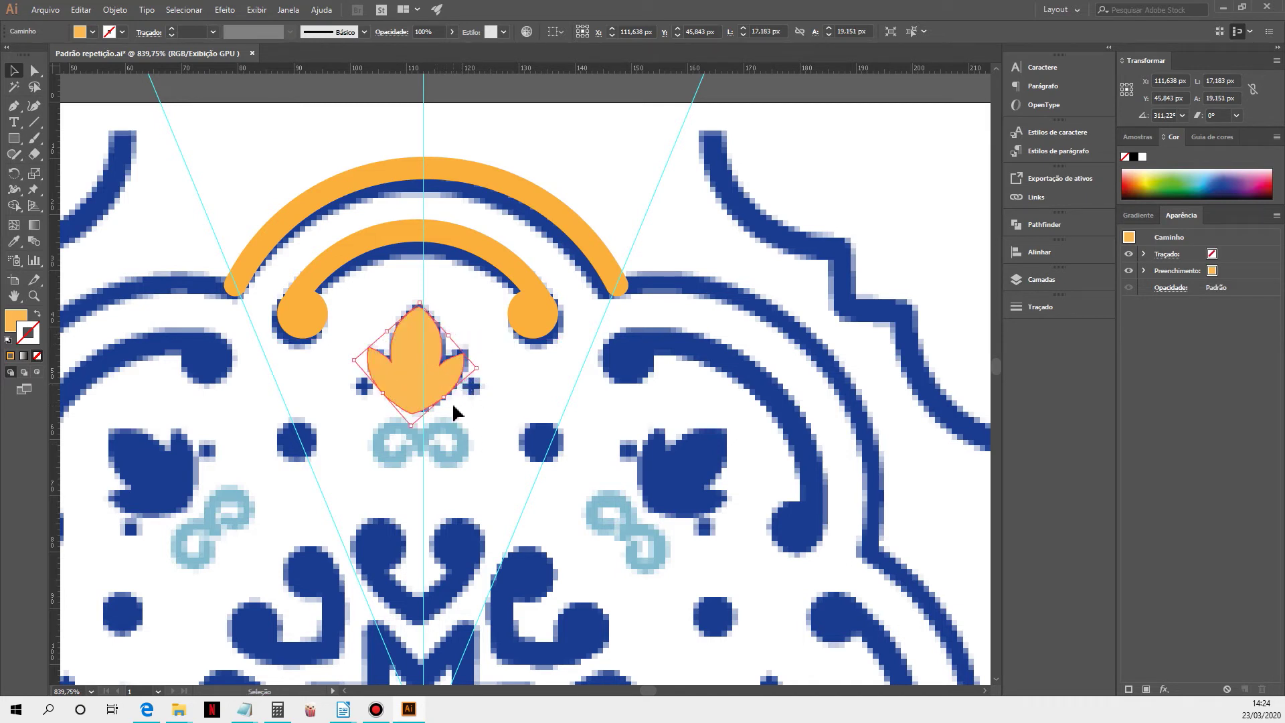
{"action": "left_click_drag", "start_coordinate": [453, 382], "coordinate": [453, 381]}
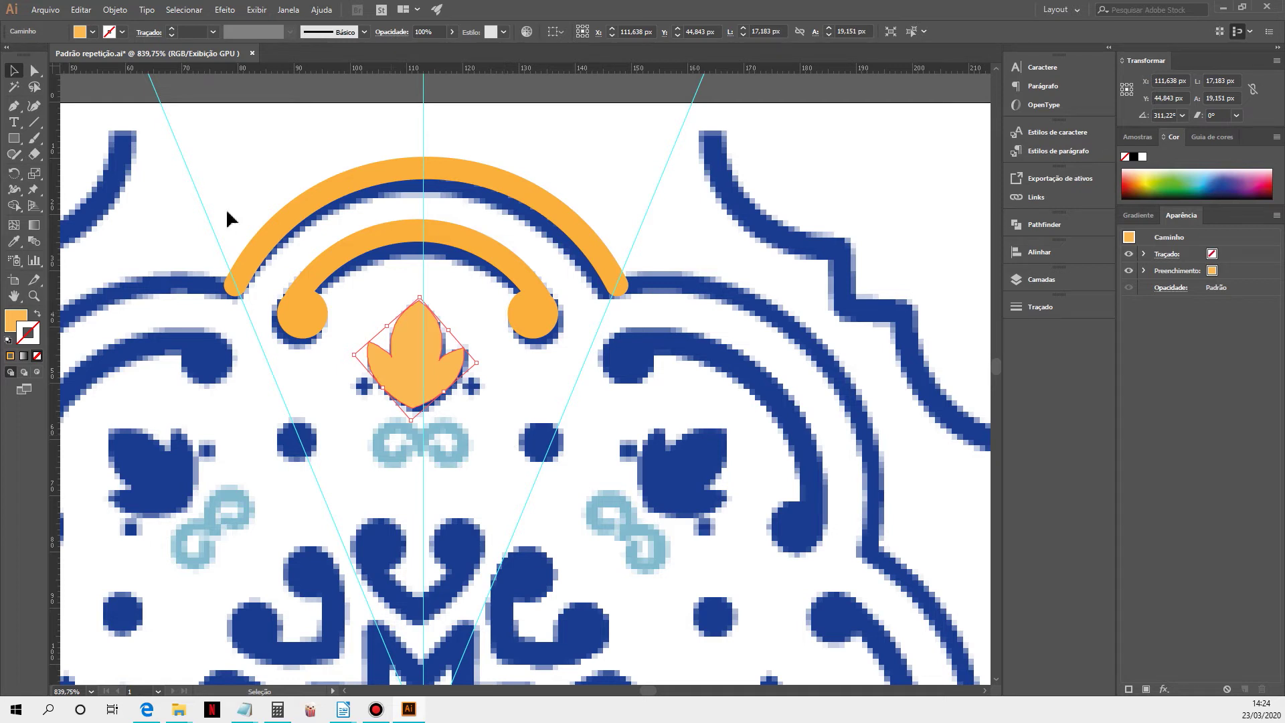
- Swap the small right circle's fill and stroke, draw a 7 px circle outline over the left light-blue curl, and copy it onto the right curl
{"action": "left_click_drag", "start_coordinate": [484, 486], "coordinate": [473, 295]}
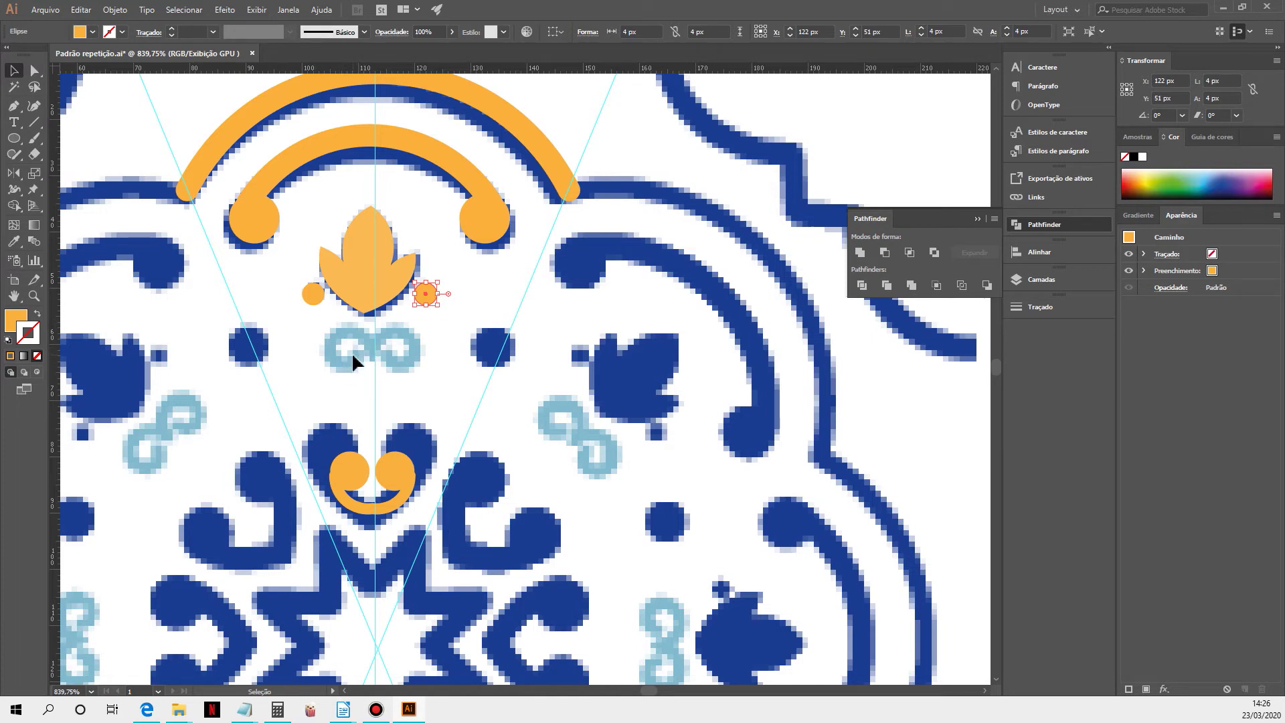
{"action": "left_click", "coordinate": [14, 139]}
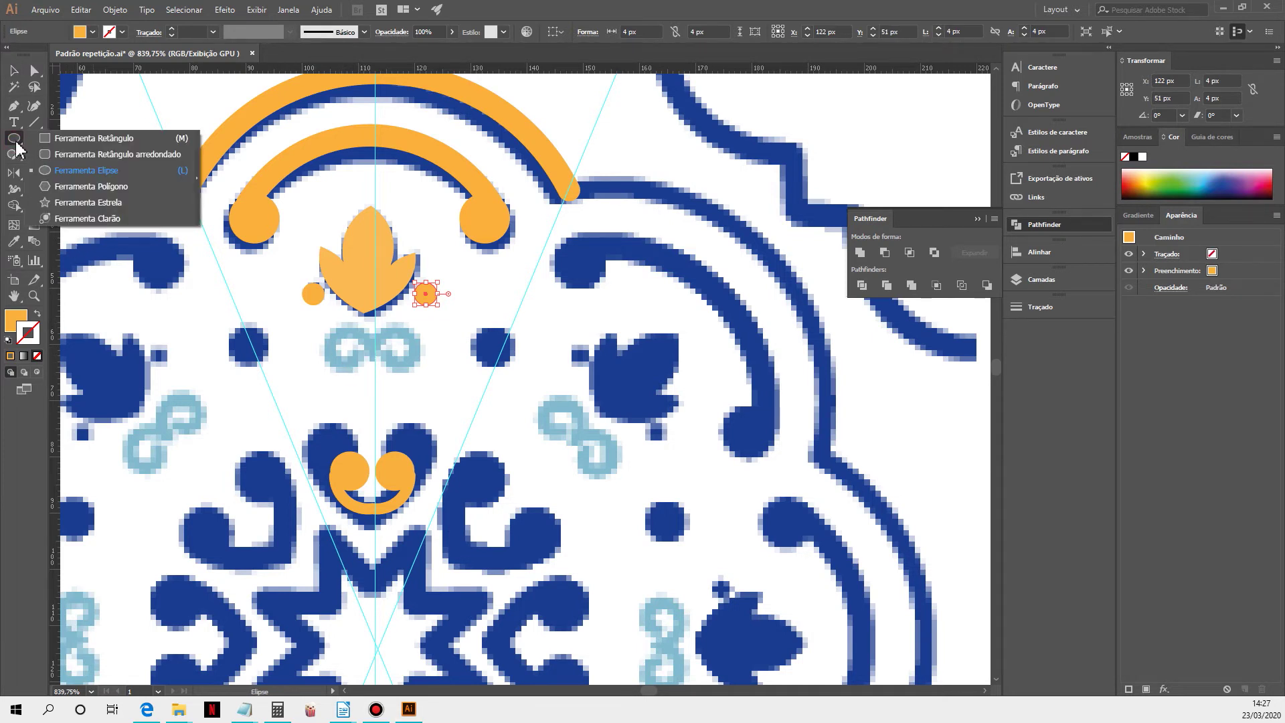
{"action": "left_click", "coordinate": [37, 313]}
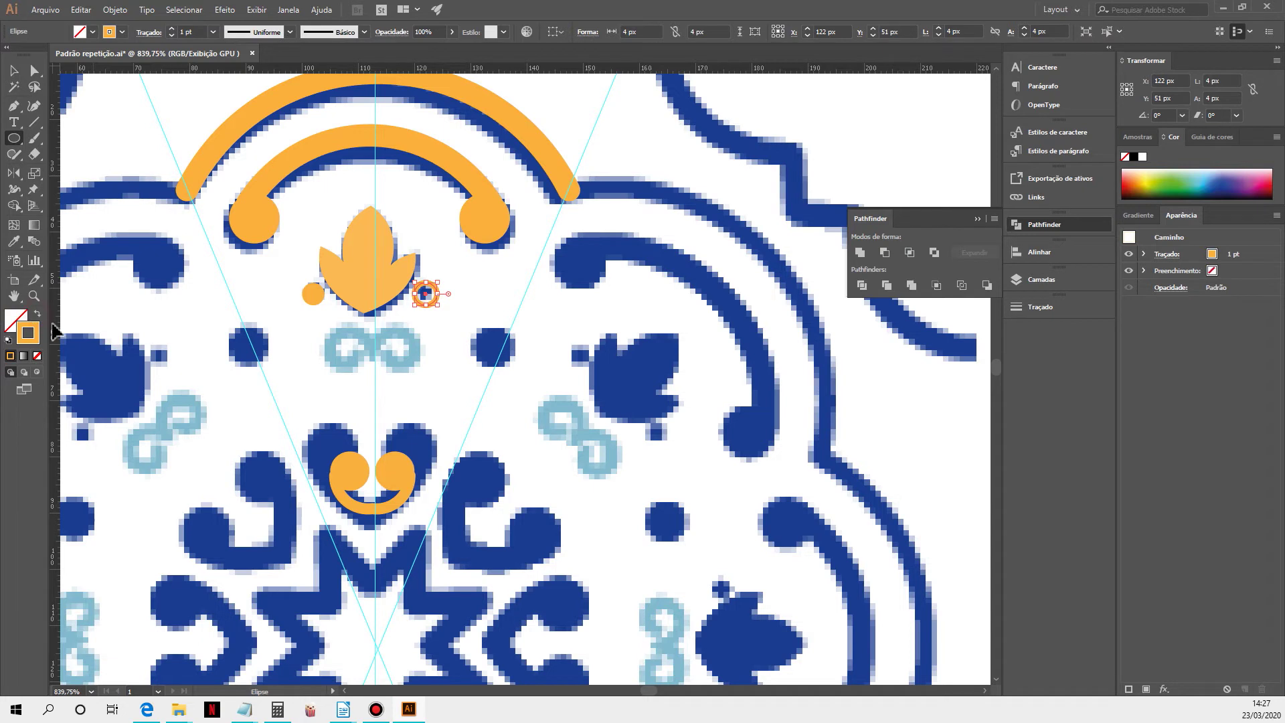
{"action": "left_click_drag", "start_coordinate": [328, 331], "coordinate": [368, 370]}
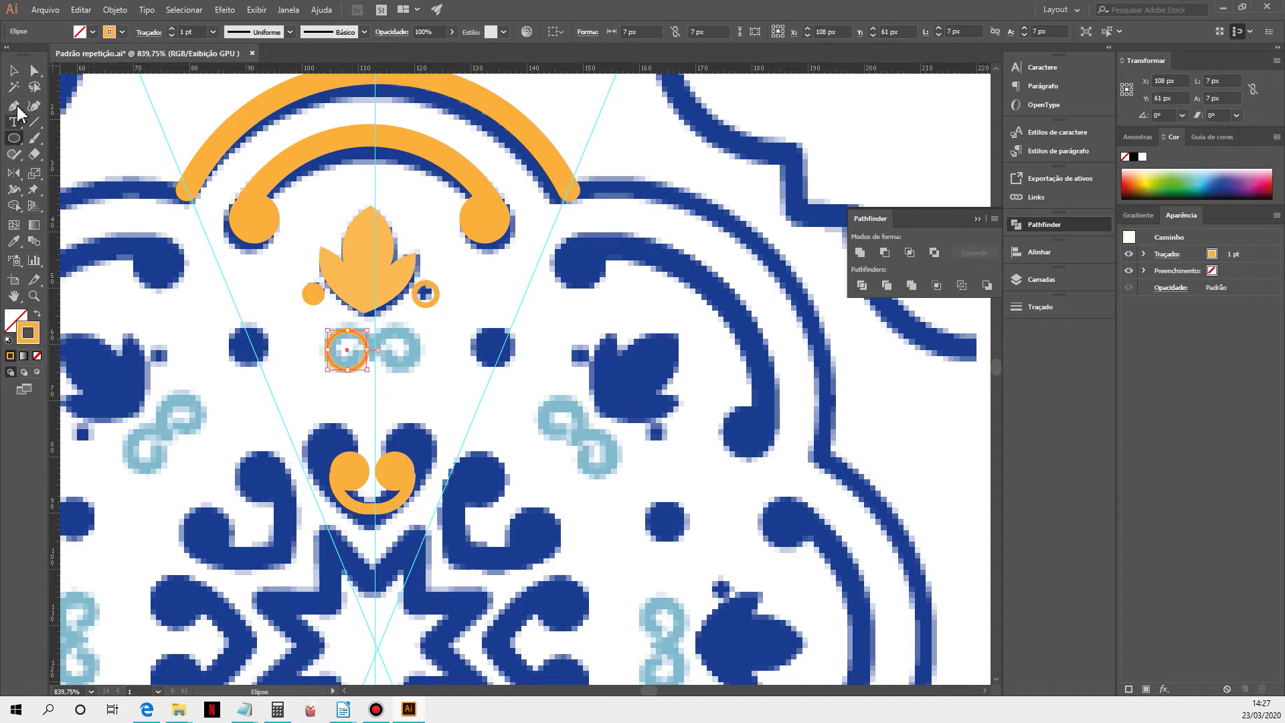
{"action": "key", "text": "v"}
{"action": "left_click_drag", "start_coordinate": [357, 375], "coordinate": [408, 373]}
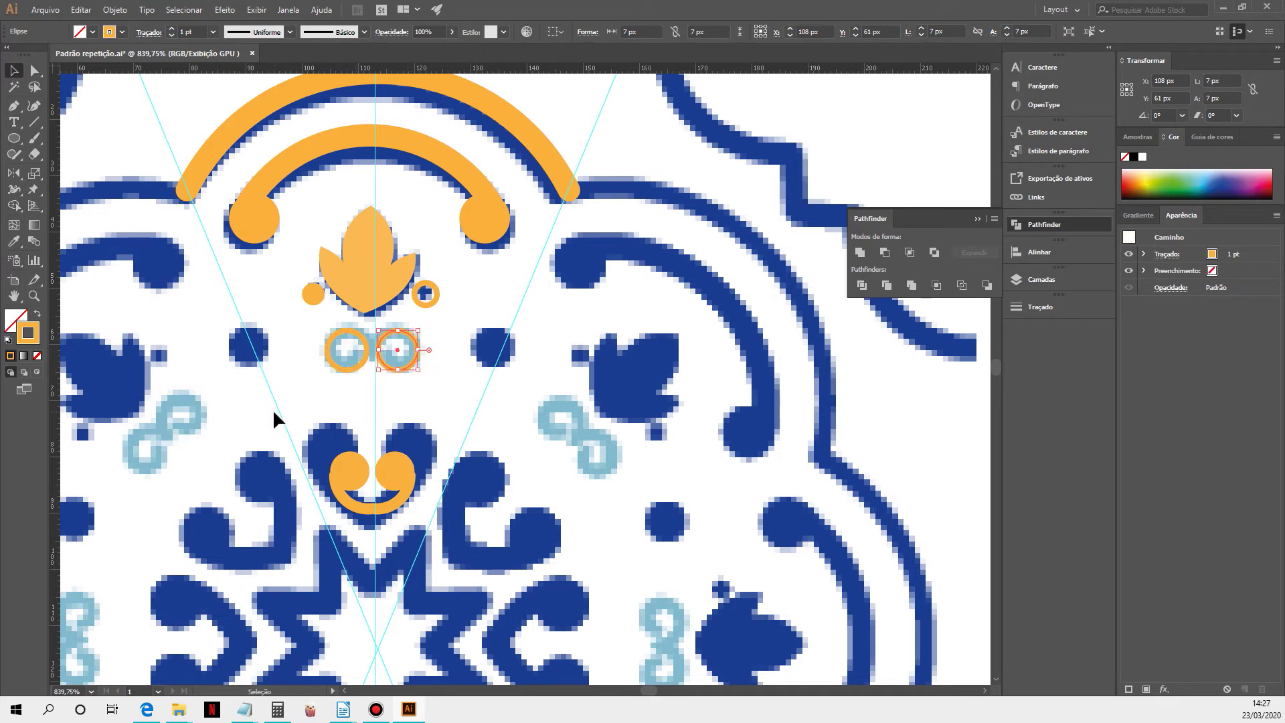
{"action": "left_click", "coordinate": [275, 402]}
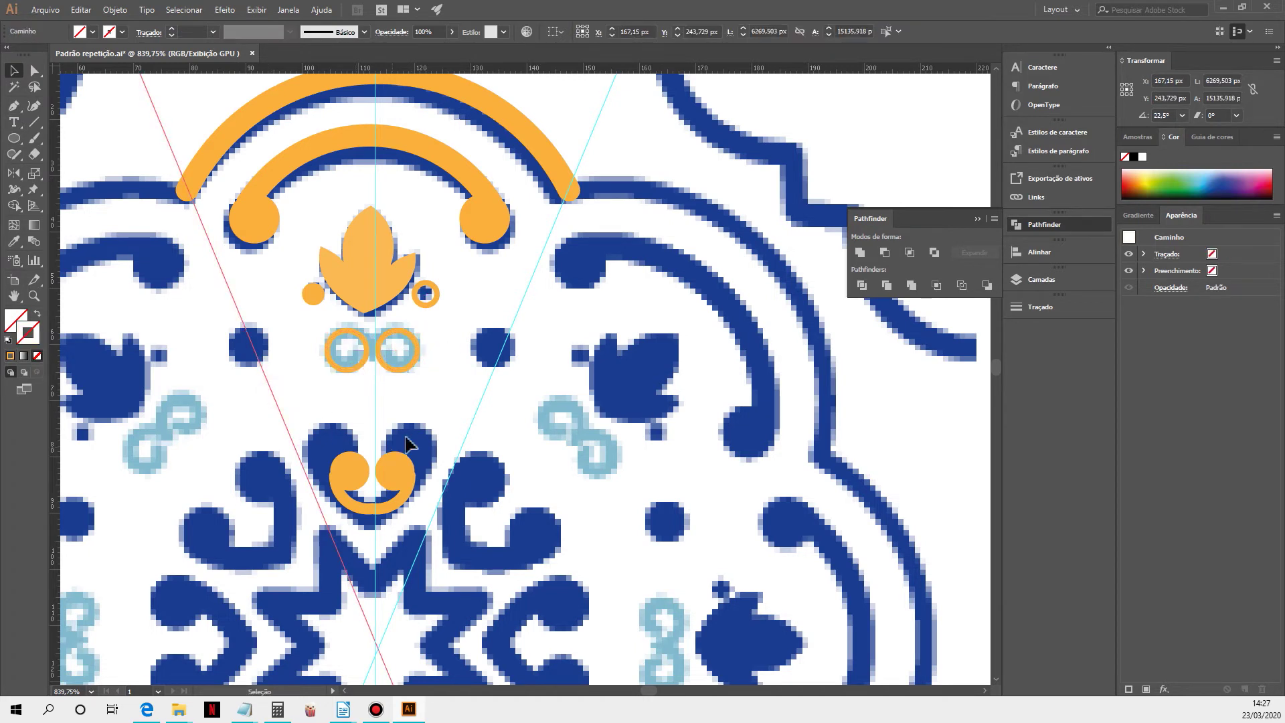
{"action": "left_click", "coordinate": [442, 409]}
- Hide the Original layer so only the redrawn segment and the guides are shown
{"action": "left_click", "coordinate": [447, 425], "text": "ctrl+alt"}
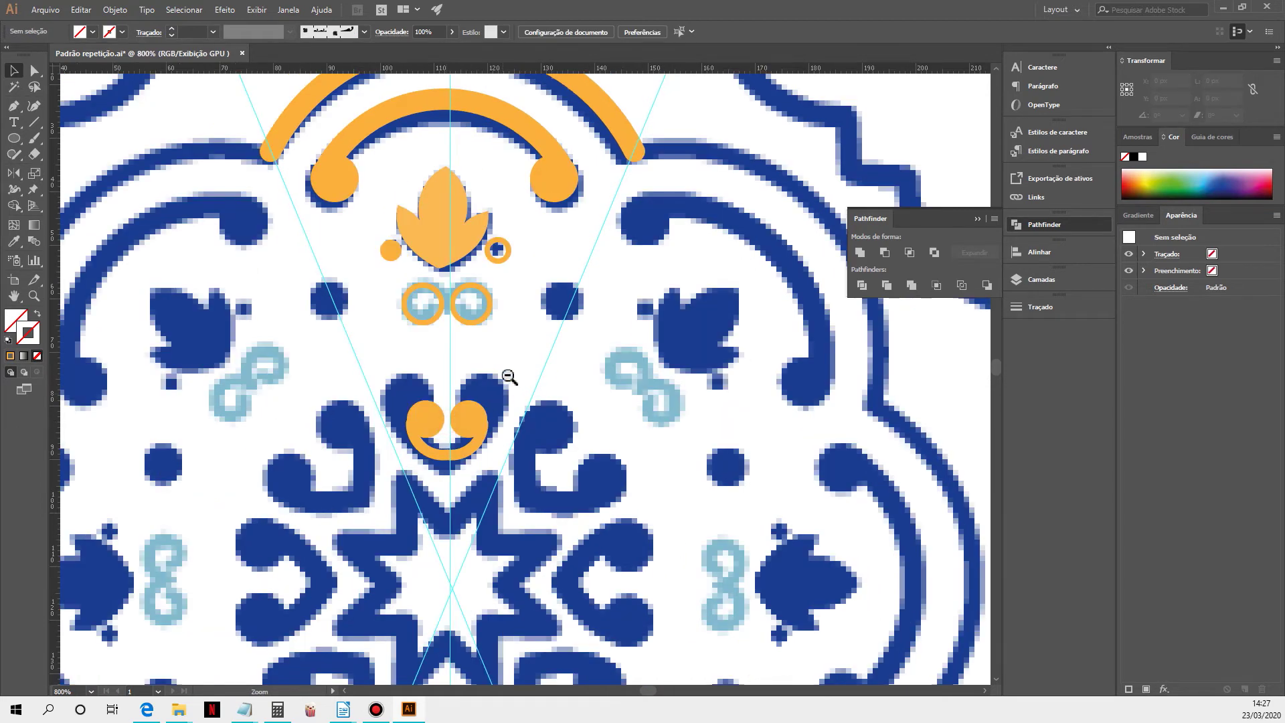
{"action": "left_click", "coordinate": [507, 384], "text": "ctrl+alt"}
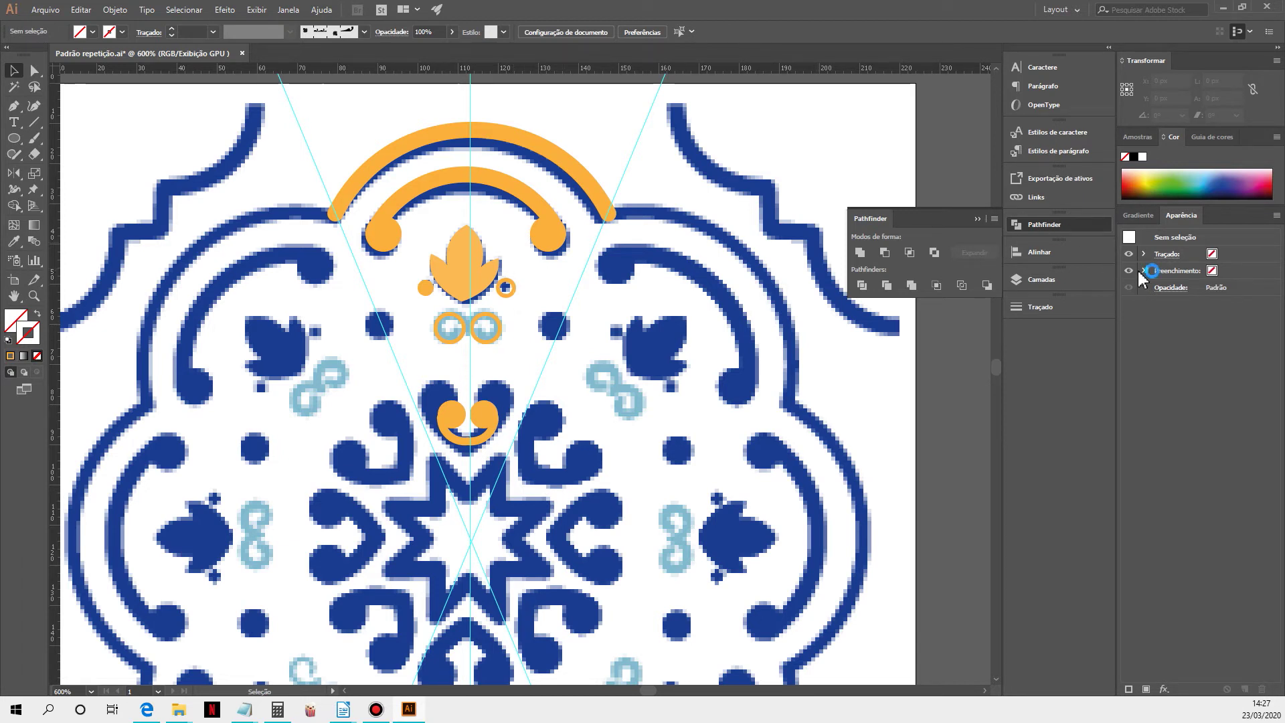
{"action": "left_click", "coordinate": [1042, 285]}
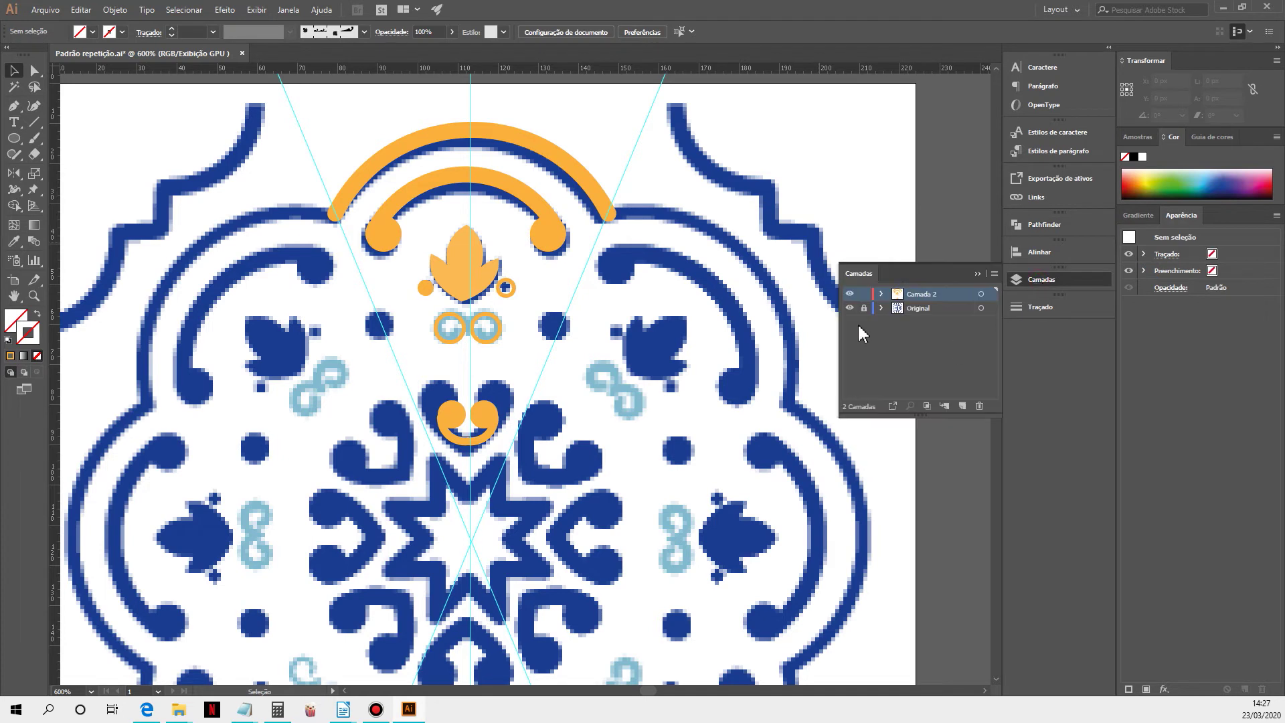
{"action": "left_click", "coordinate": [848, 309]}
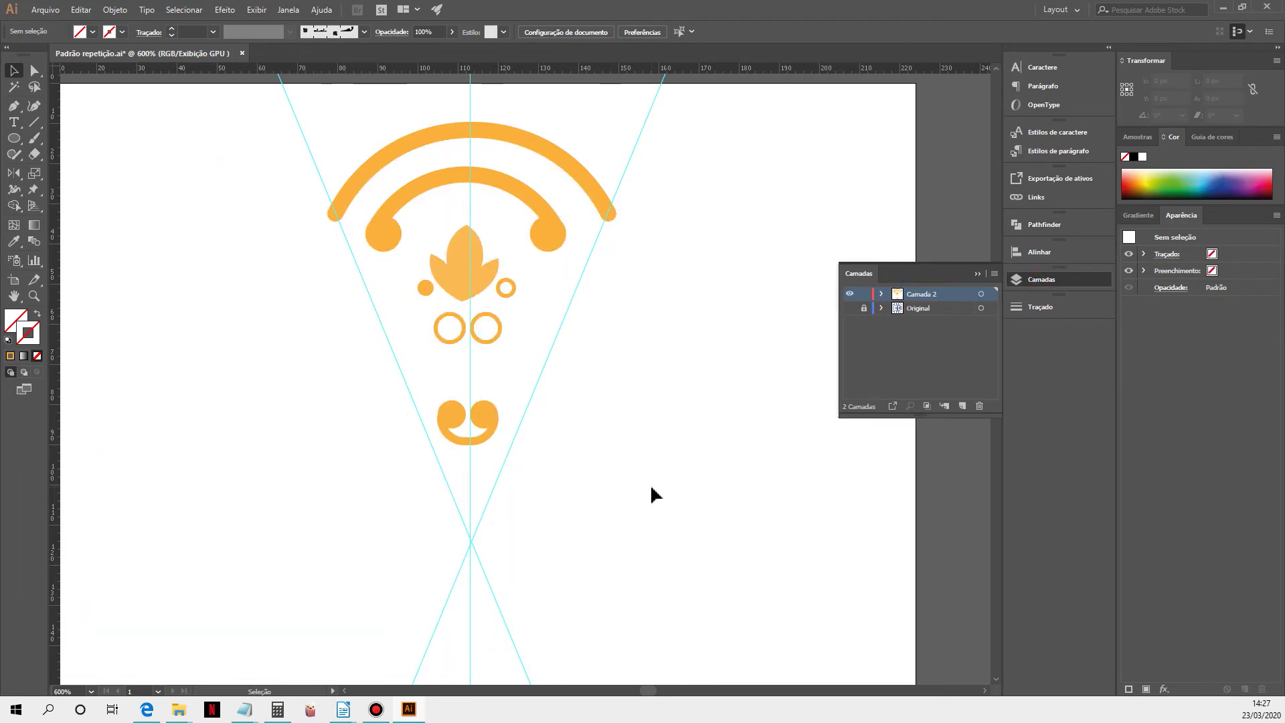
- Try deleting the three guides crossing the artboard and undo the deletion
{"action": "left_click_drag", "start_coordinate": [382, 457], "coordinate": [645, 616]}
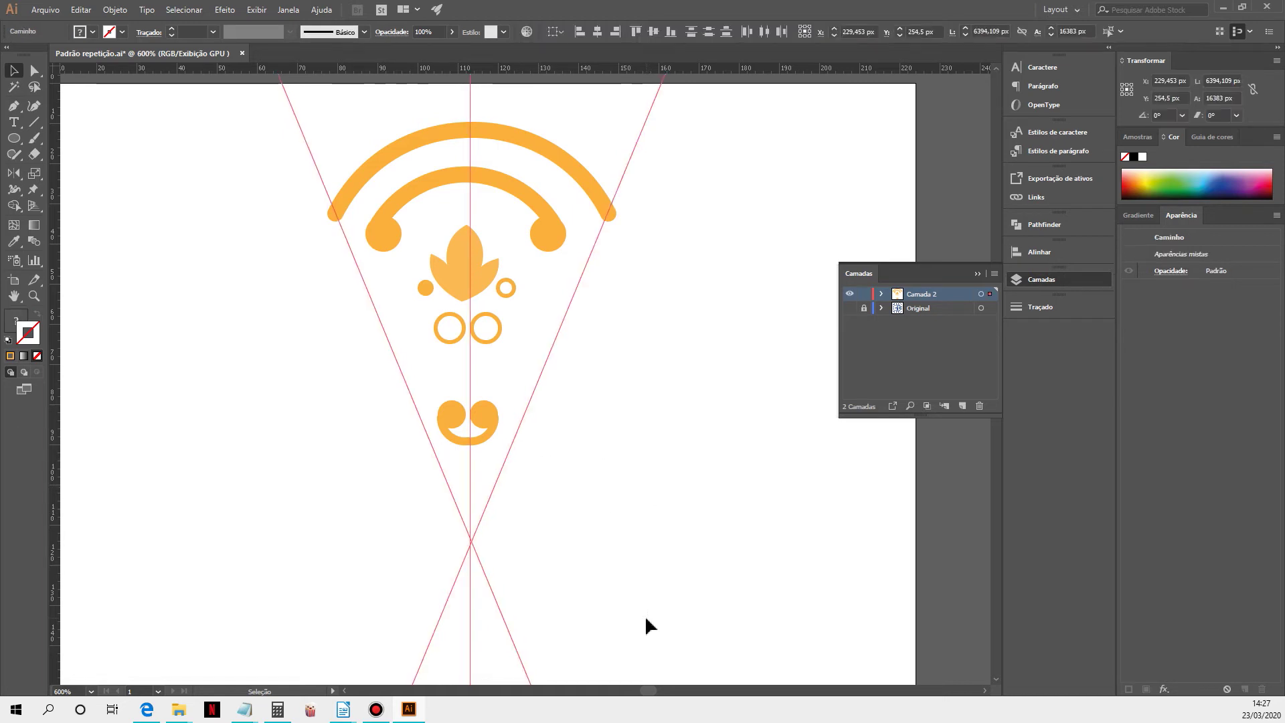
{"action": "key", "text": "Delete"}
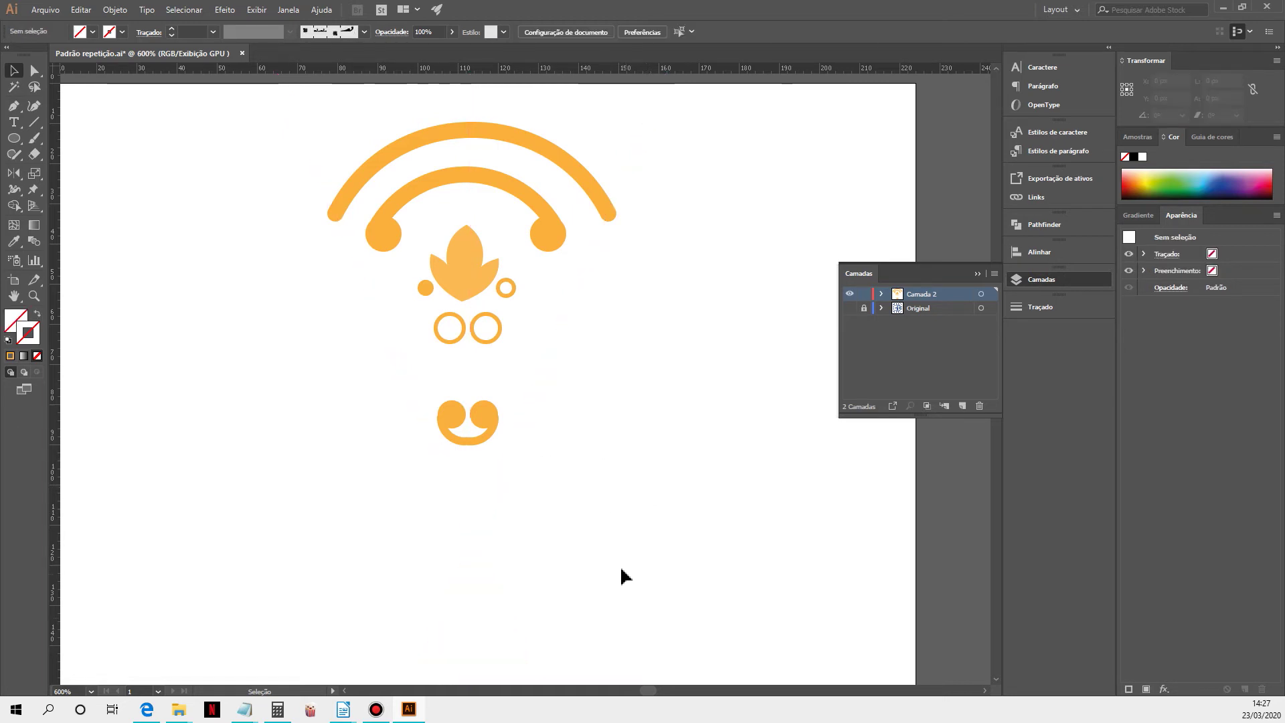
{"action": "key", "text": "ctrl+z"}
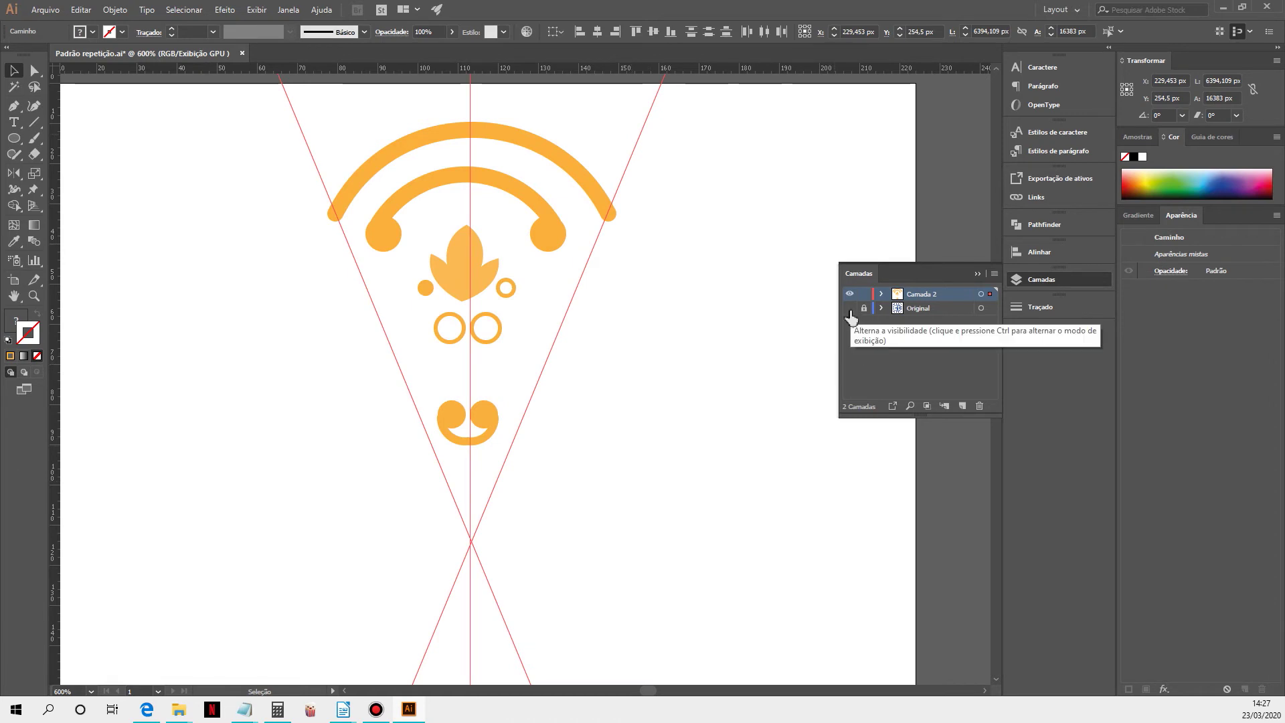
- Expand Camada 2 in an enlarged, repositioned layer list and lock its three guides
{"action": "left_click", "coordinate": [881, 294]}
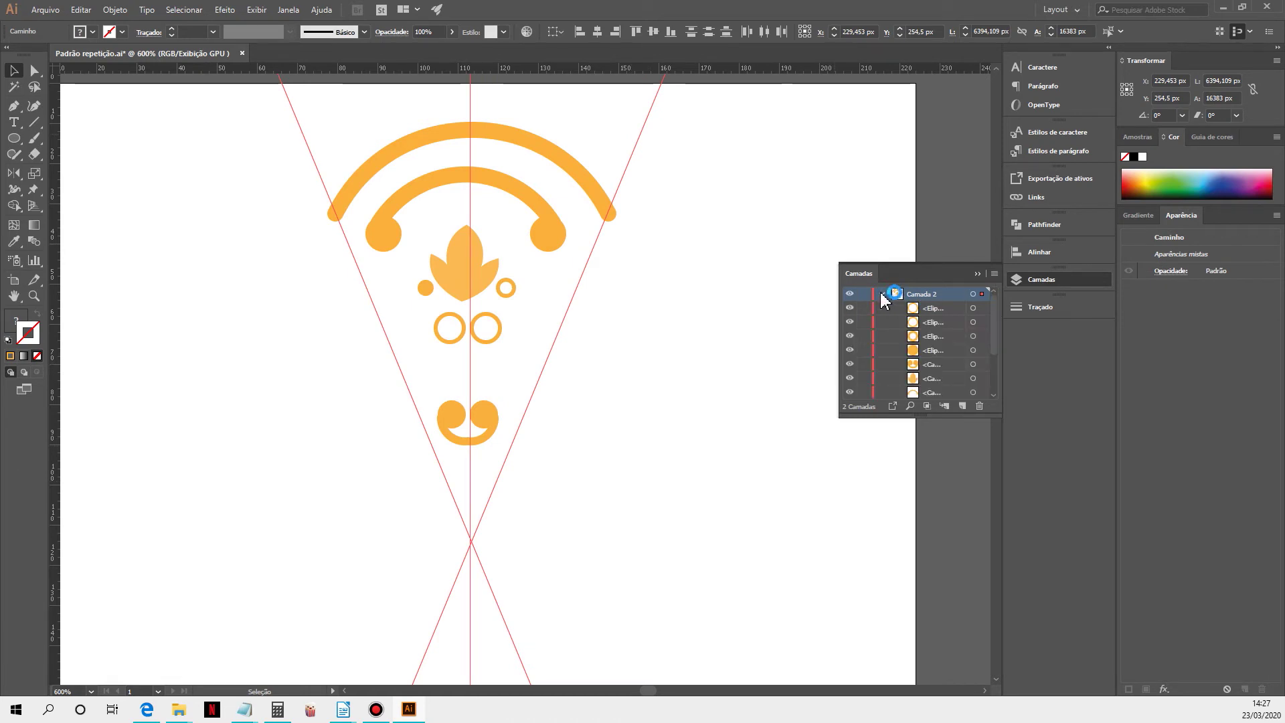
{"action": "left_click_drag", "start_coordinate": [997, 415], "coordinate": [997, 599]}
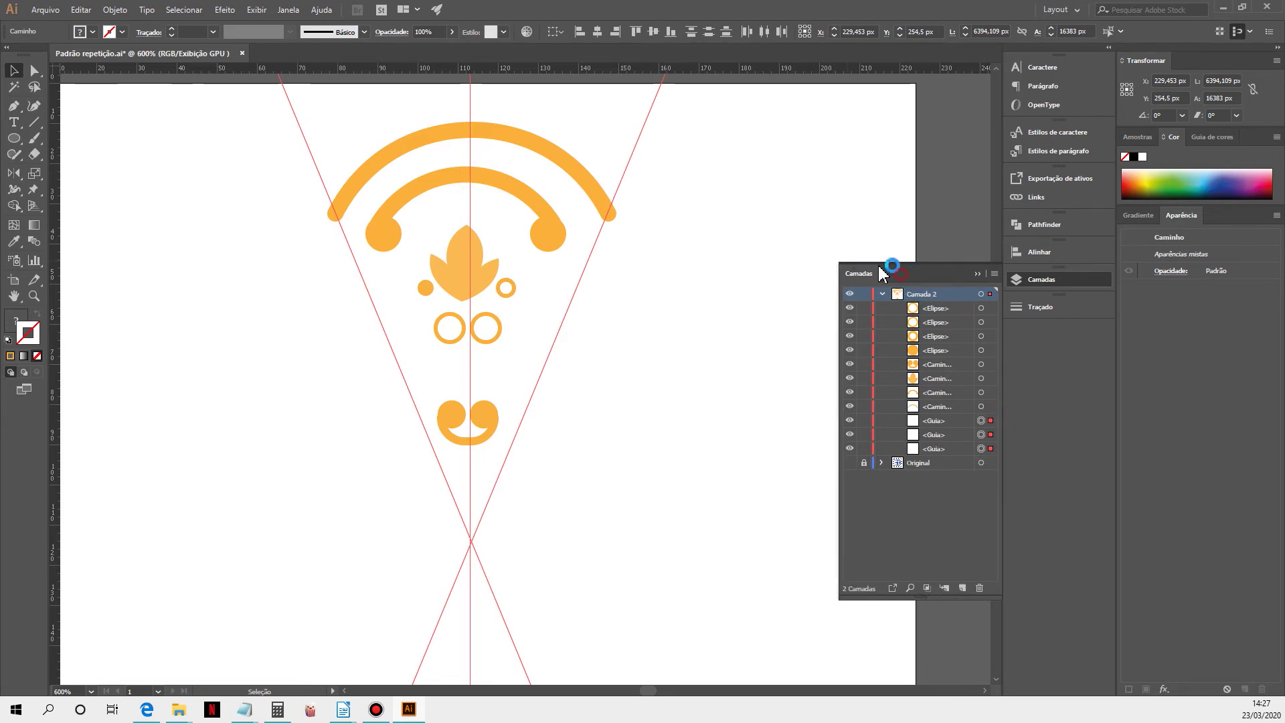
{"action": "left_click_drag", "start_coordinate": [889, 266], "coordinate": [696, 207]}
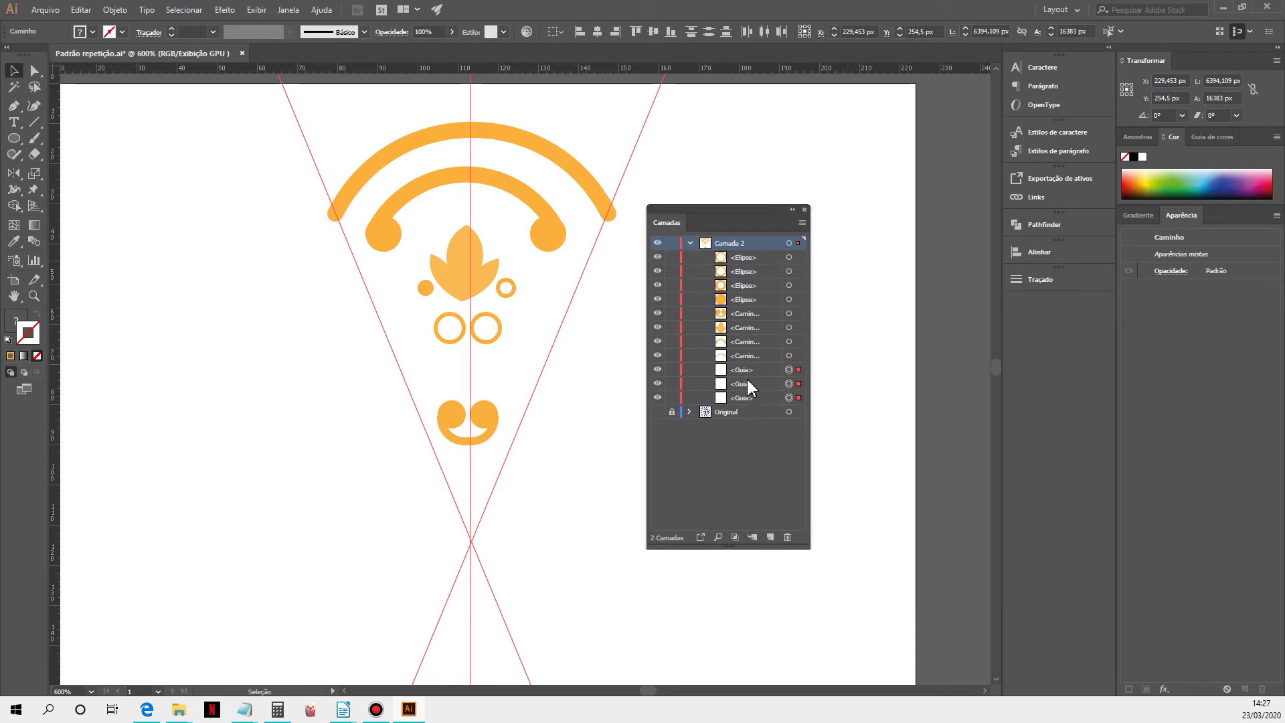
{"action": "left_click_drag", "start_coordinate": [672, 369], "coordinate": [672, 400]}
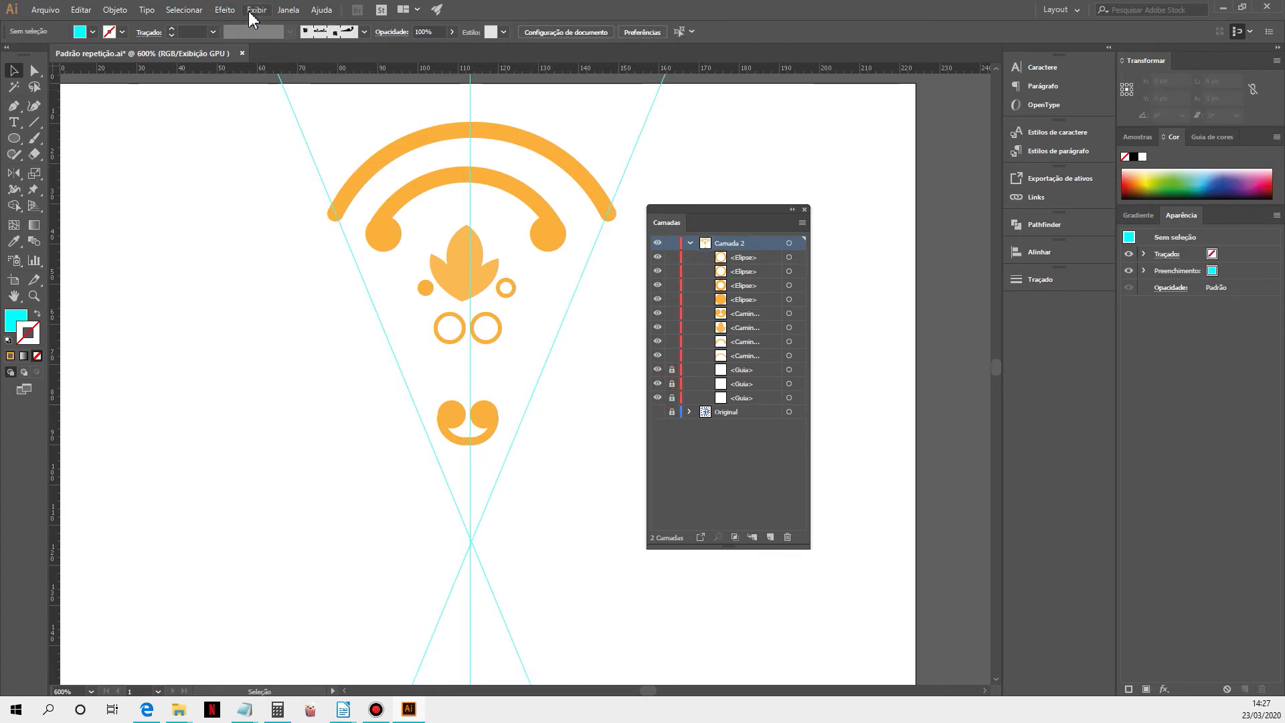
{"action": "left_click", "coordinate": [254, 11]}
{"action": "mouse_move", "coordinate": [301, 309]}
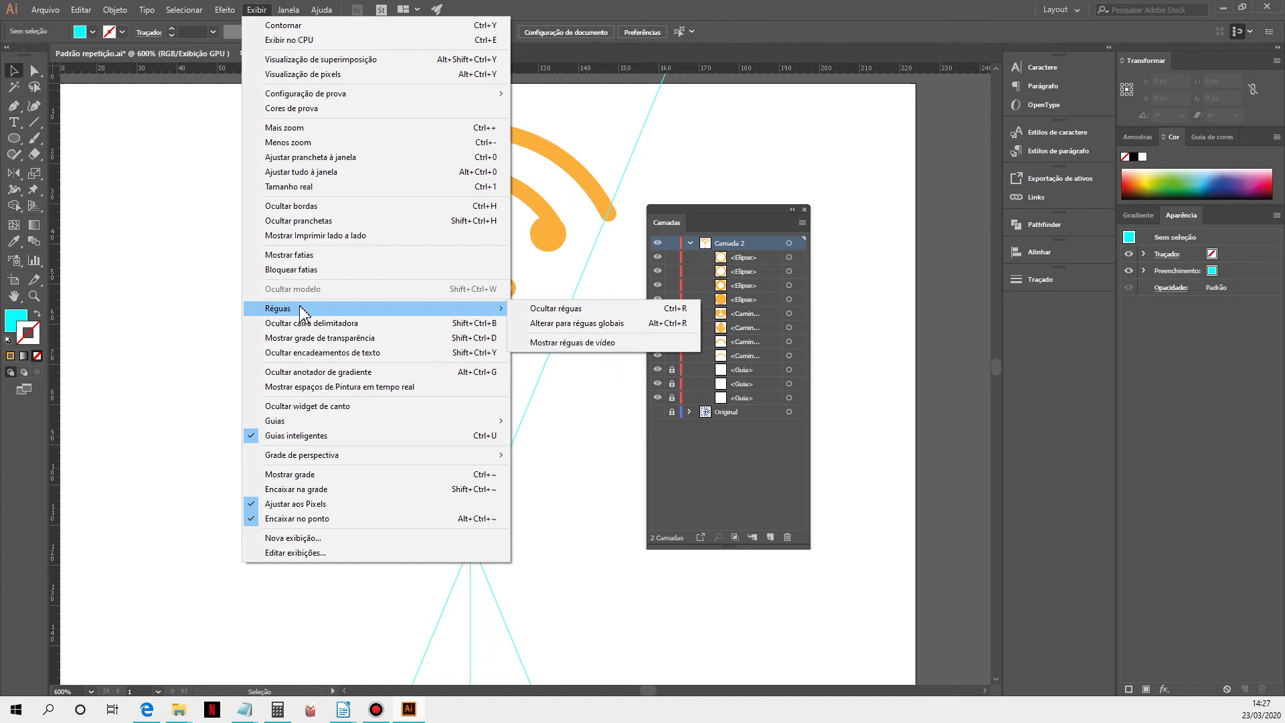
{"action": "left_click", "coordinate": [298, 421]}
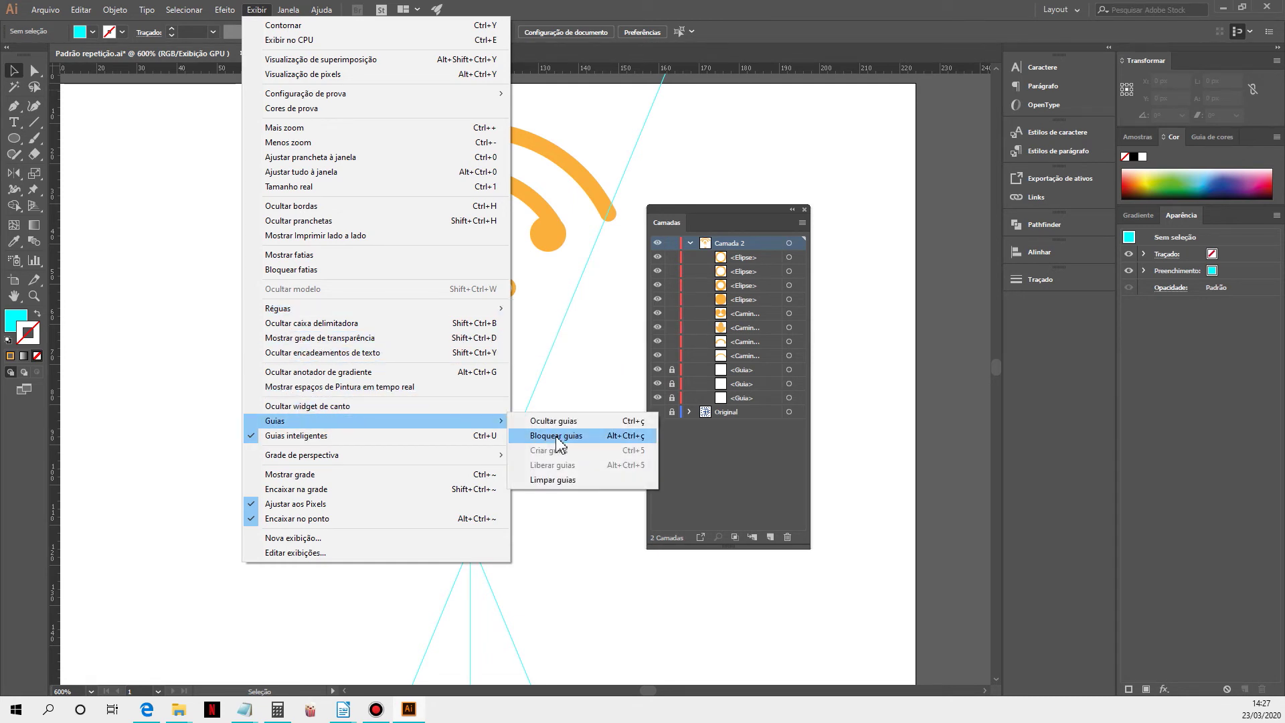
{"action": "left_click", "coordinate": [763, 214]}
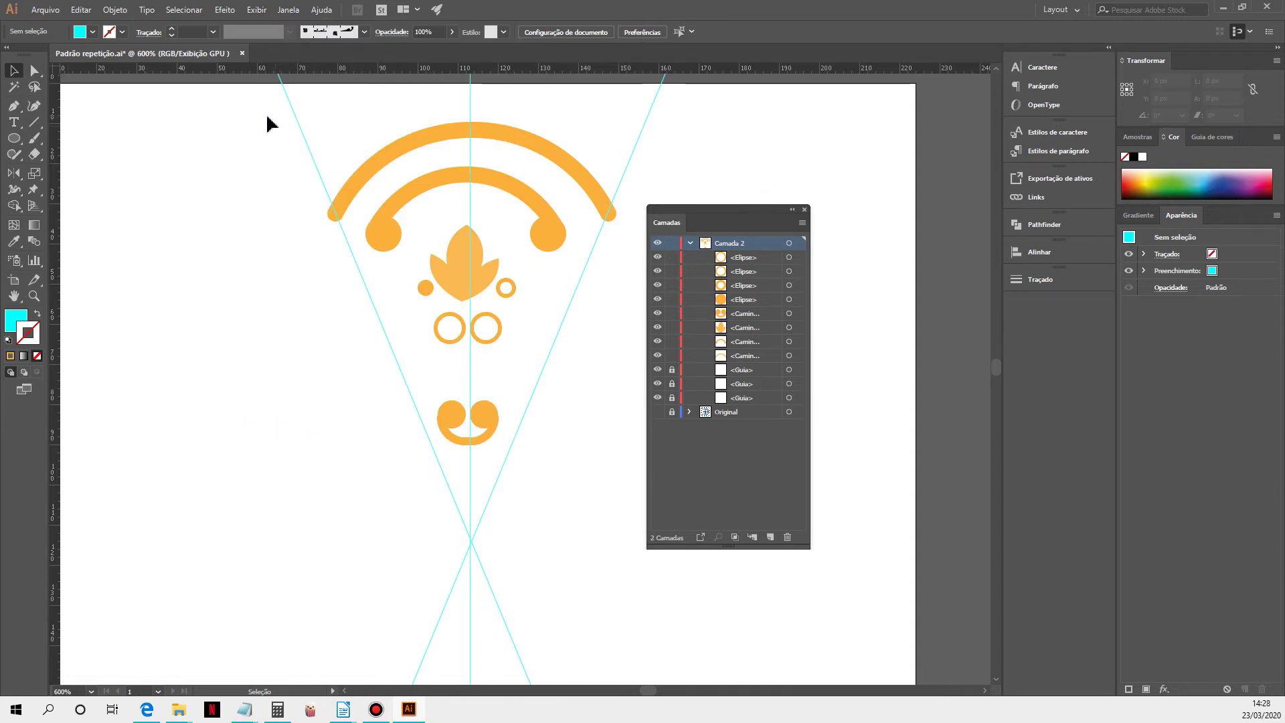
- Collapse the layer list and move it clear of the artwork, leaving nothing selected
{"action": "left_click_drag", "start_coordinate": [260, 102], "coordinate": [665, 429]}
{"action": "left_click", "coordinate": [792, 210]}
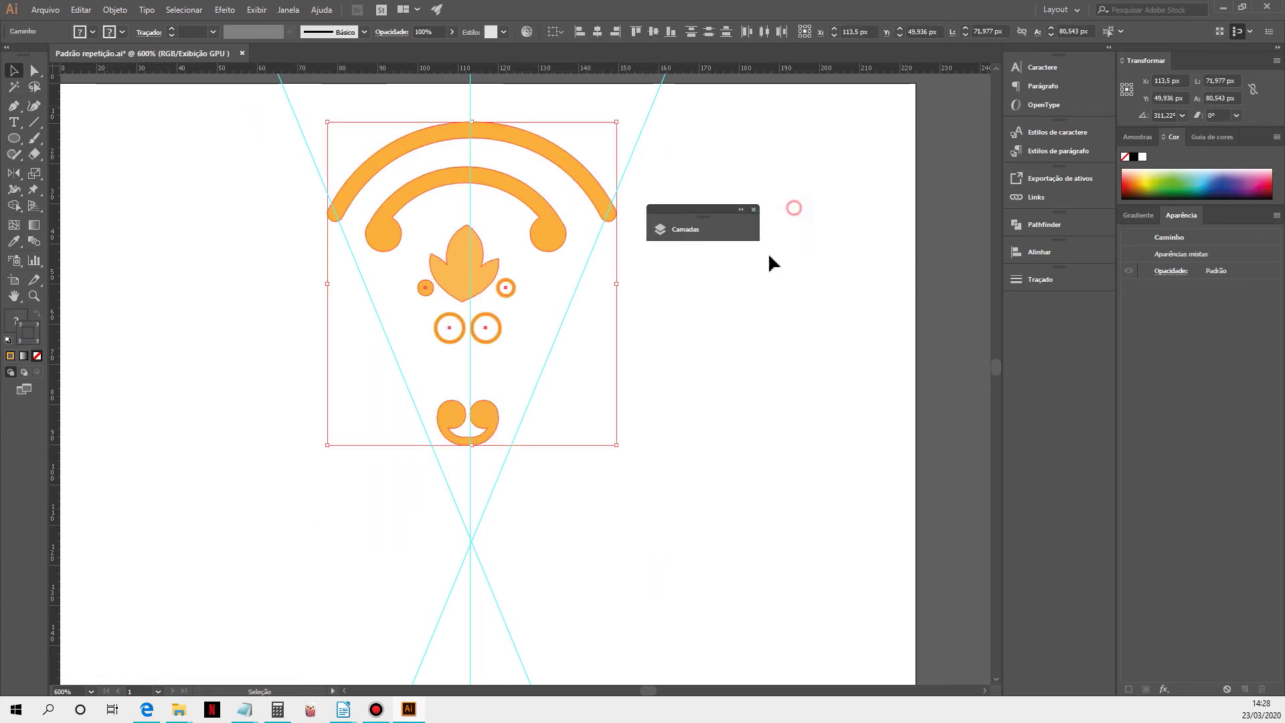
{"action": "left_click_drag", "start_coordinate": [708, 207], "coordinate": [862, 160]}
{"action": "left_click", "coordinate": [658, 383], "text": "ctrl+alt"}
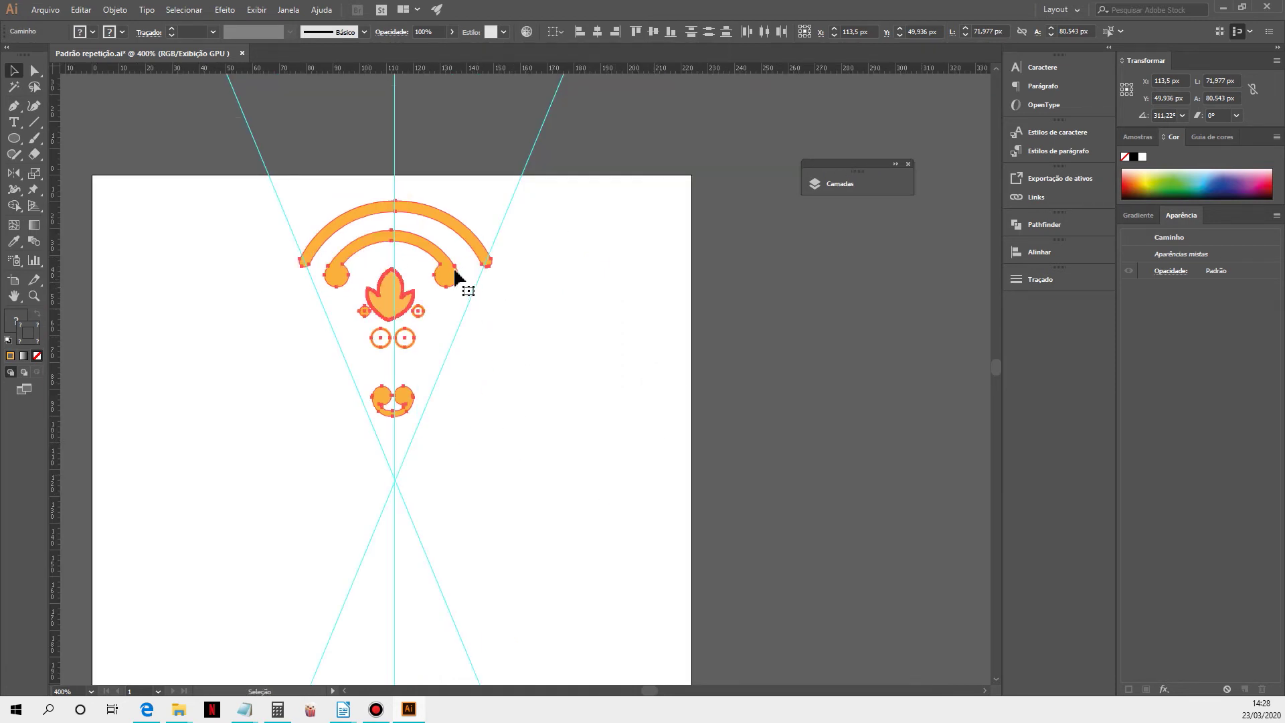
{"action": "left_click", "coordinate": [569, 383]}
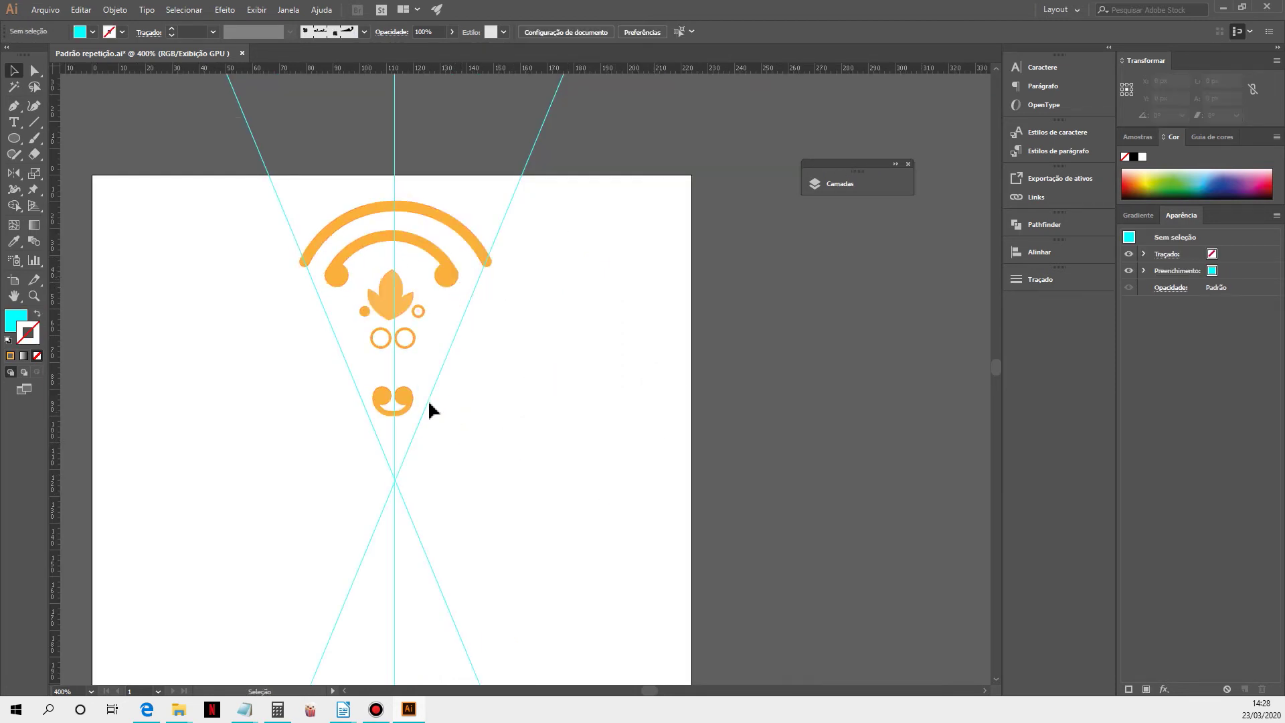
- Select all the segment's shapes and create a copy rotated 45° about the intersection of the guides
{"action": "left_click_drag", "start_coordinate": [252, 176], "coordinate": [538, 462]}
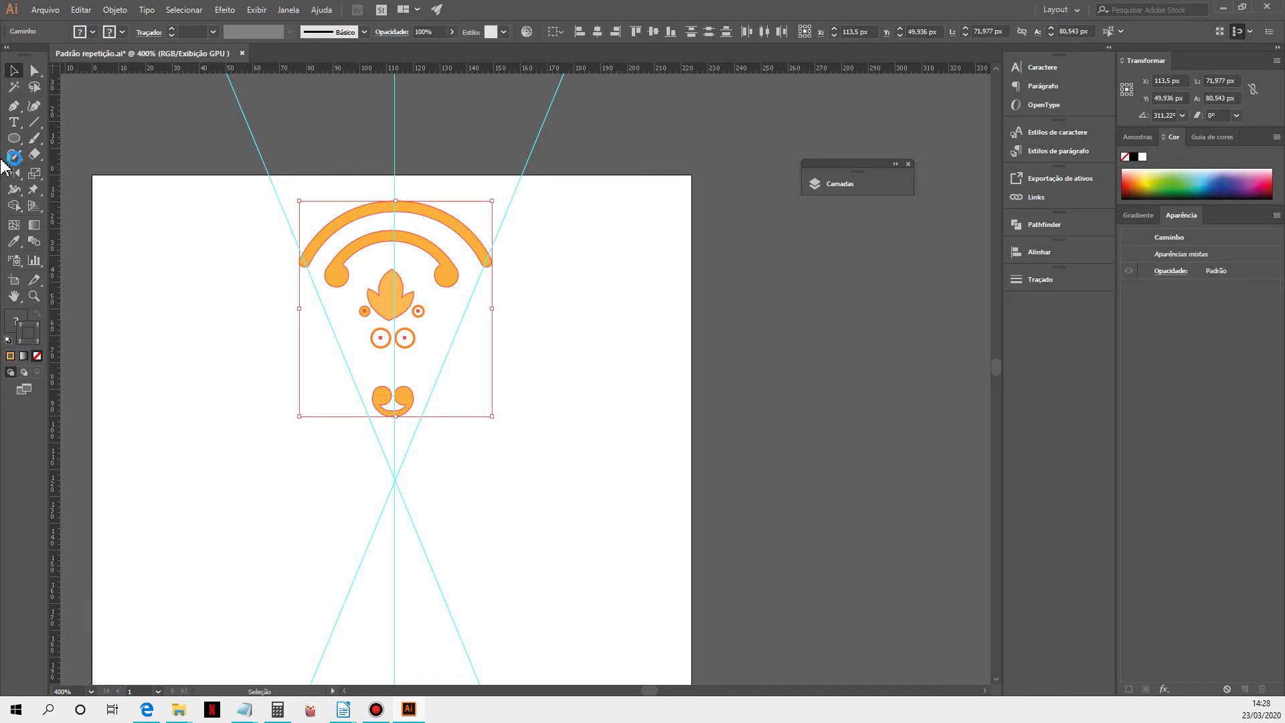
{"action": "left_click_drag", "start_coordinate": [14, 174], "coordinate": [45, 175]}
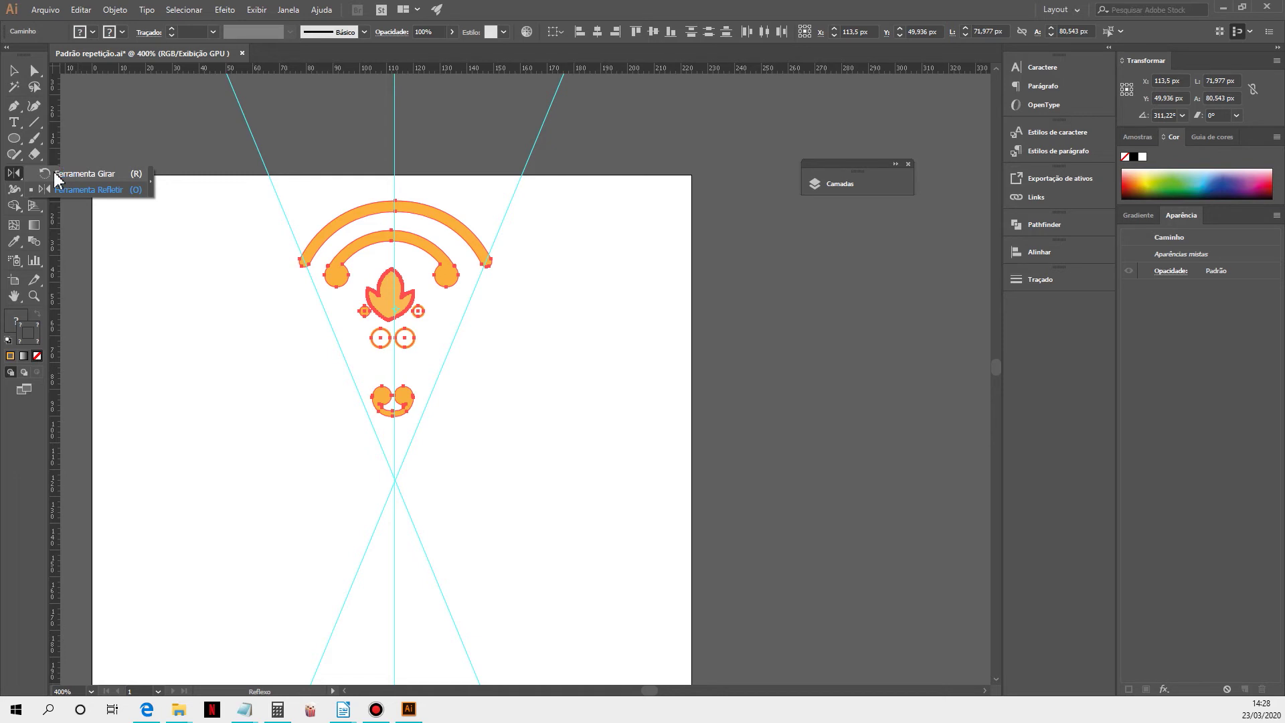
{"action": "left_click", "coordinate": [57, 174]}
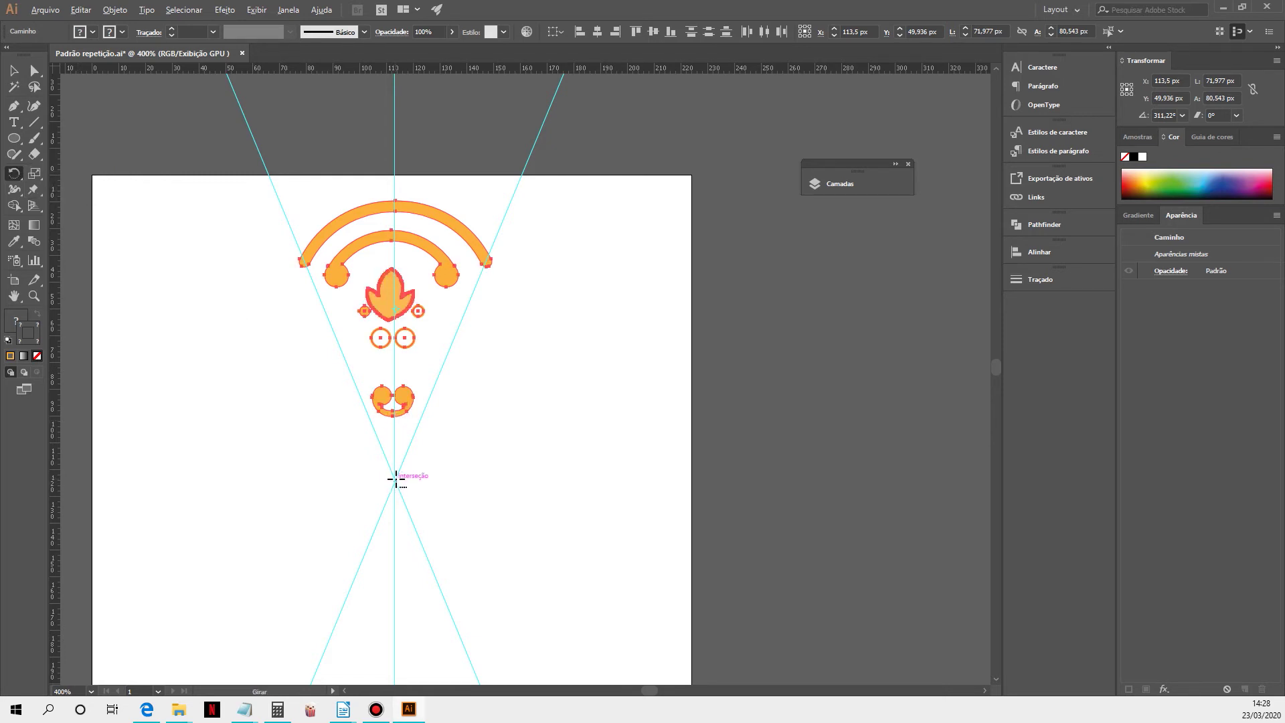
{"action": "left_click", "coordinate": [395, 480], "text": "alt"}
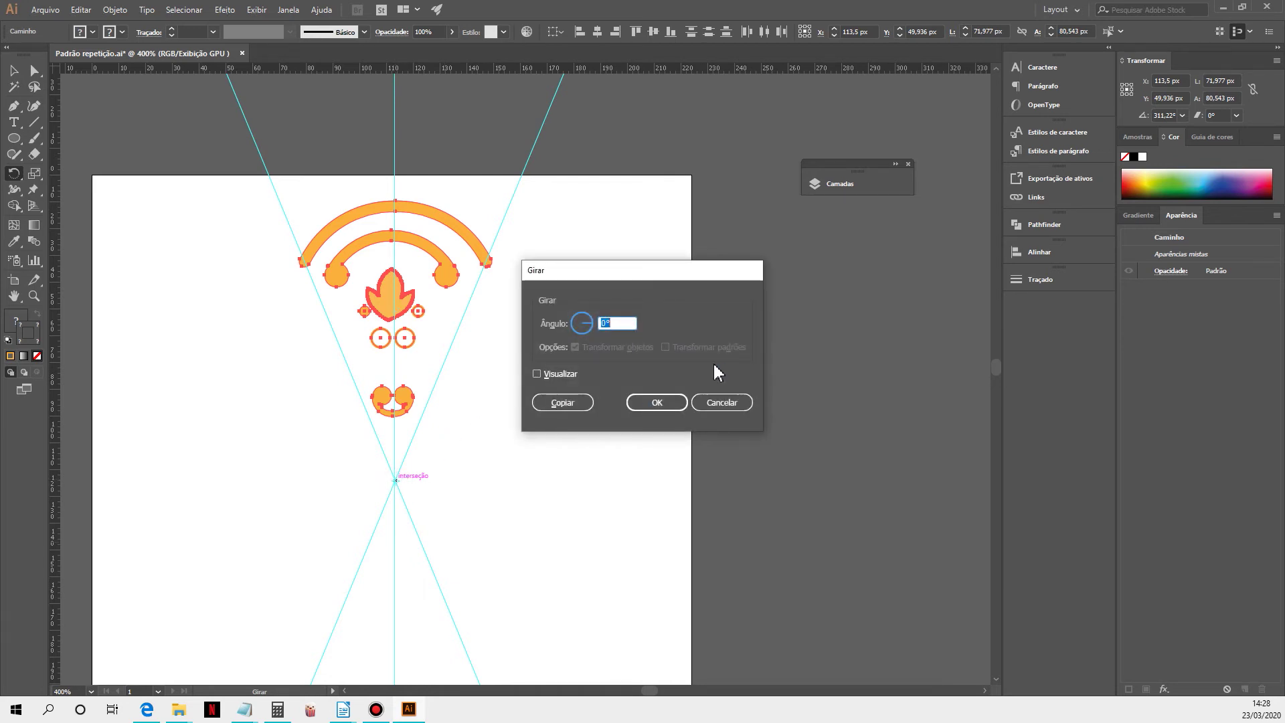
{"action": "type", "text": "45"}
{"action": "left_click", "coordinate": [560, 371]}
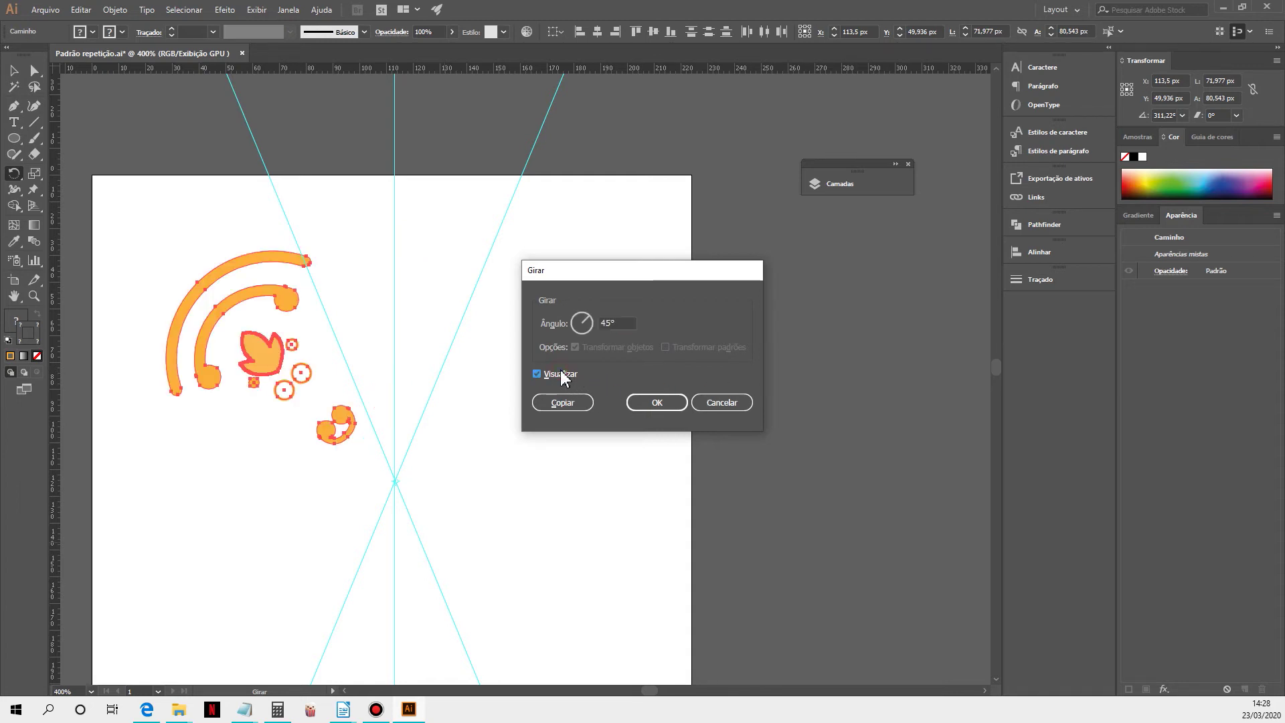
{"action": "left_click", "coordinate": [567, 403]}
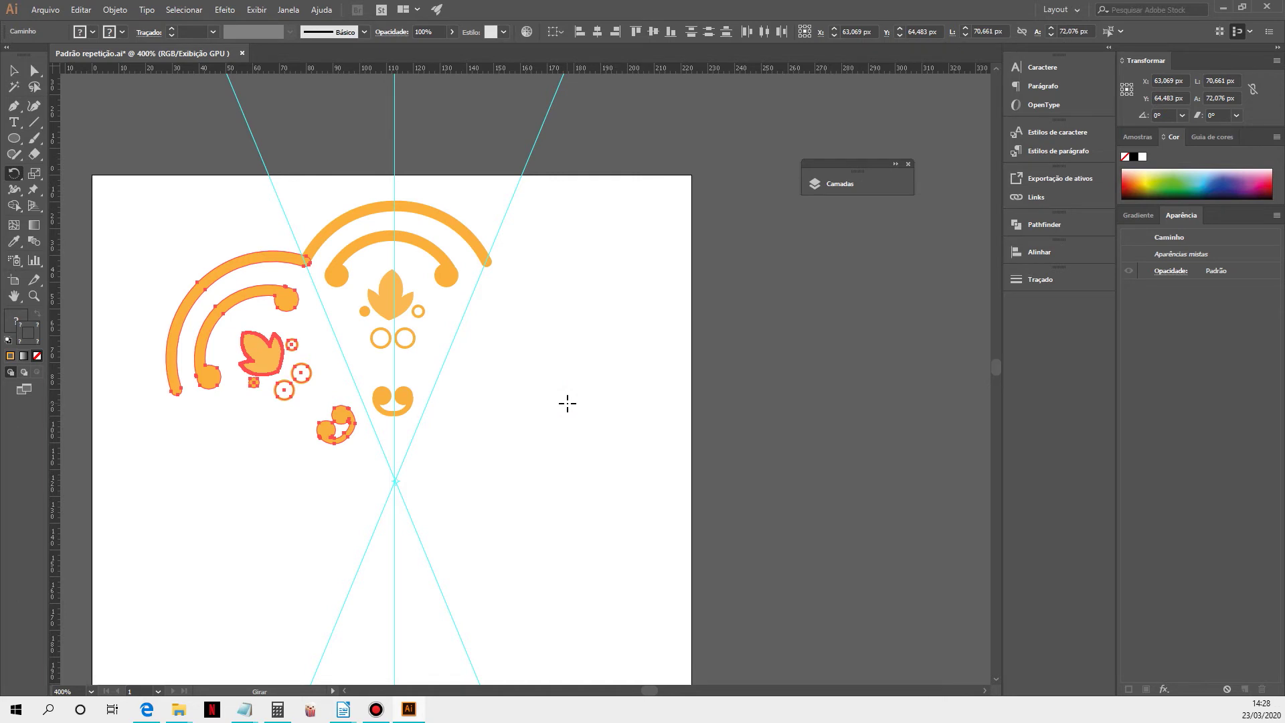
- Repeat the rotated copy six more times to complete the eight-segment rosette
{"action": "key", "text": "ctrl+d"}
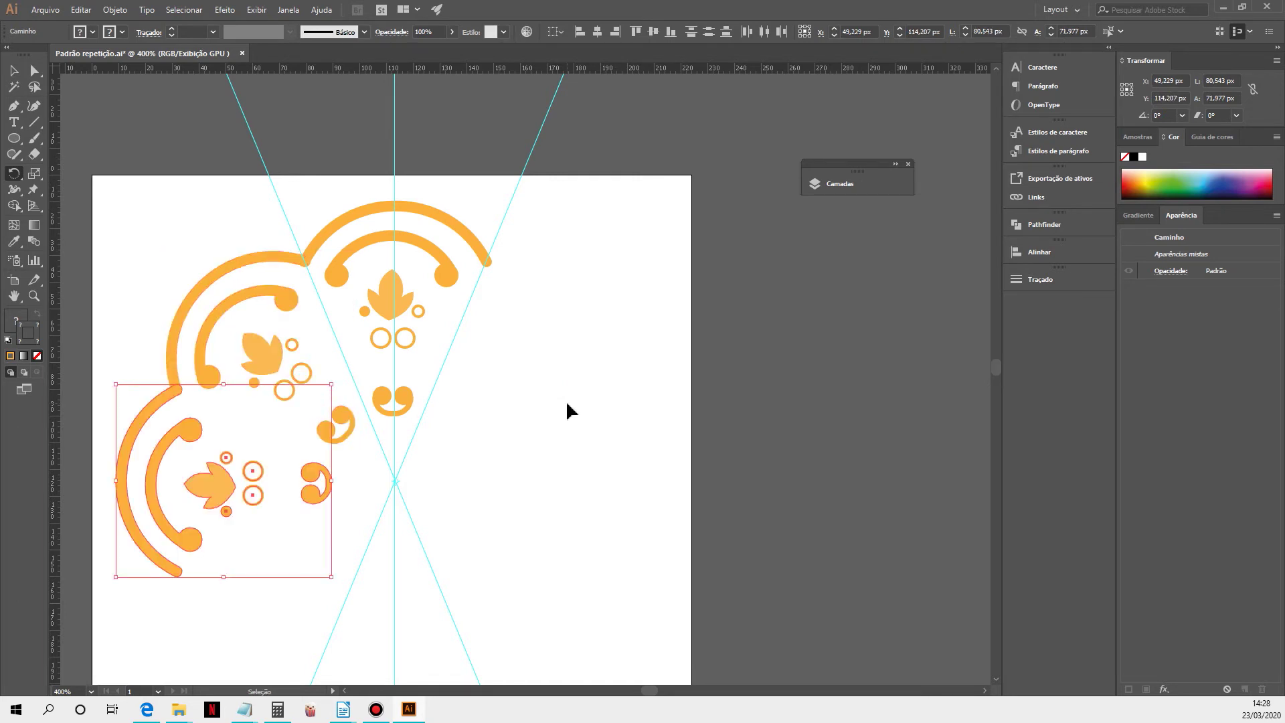
{"action": "key", "text": "ctrl+d"}
{"action": "key", "text": "ctrl+d"}
{"action": "key", "text": "ctrl+d"}
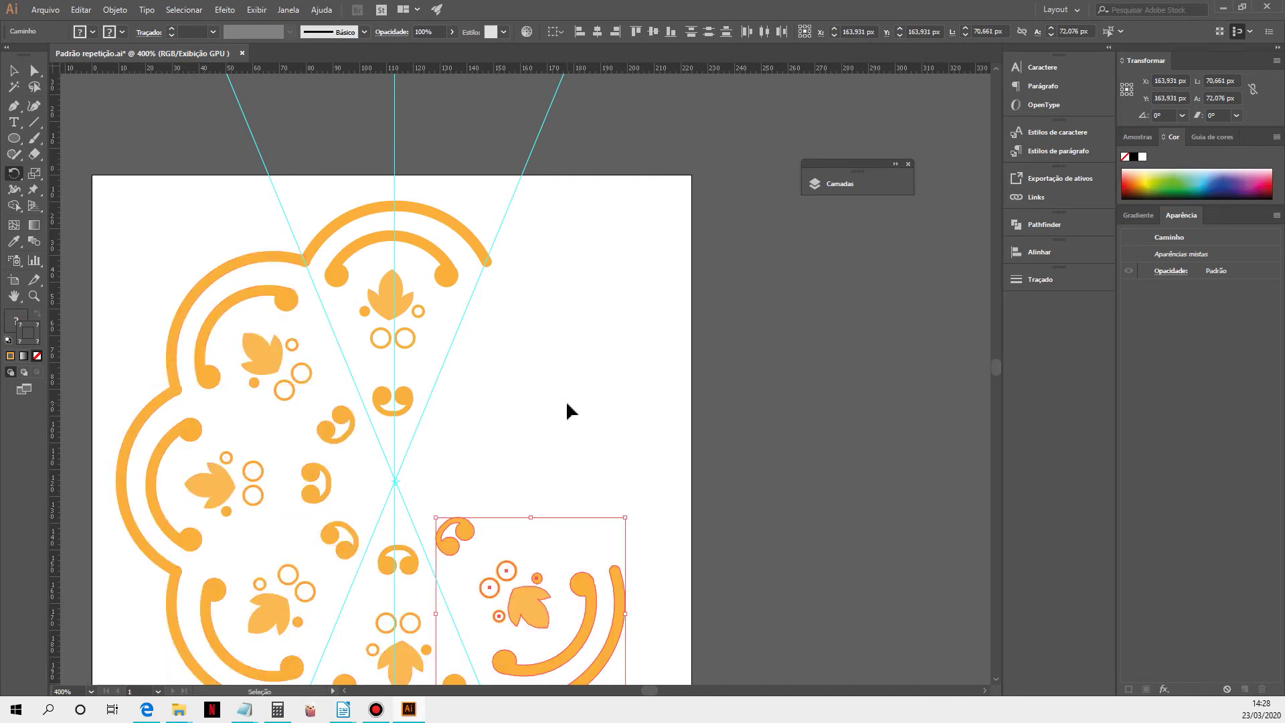
{"action": "key", "text": "ctrl+d"}
{"action": "key", "text": "ctrl+d"}
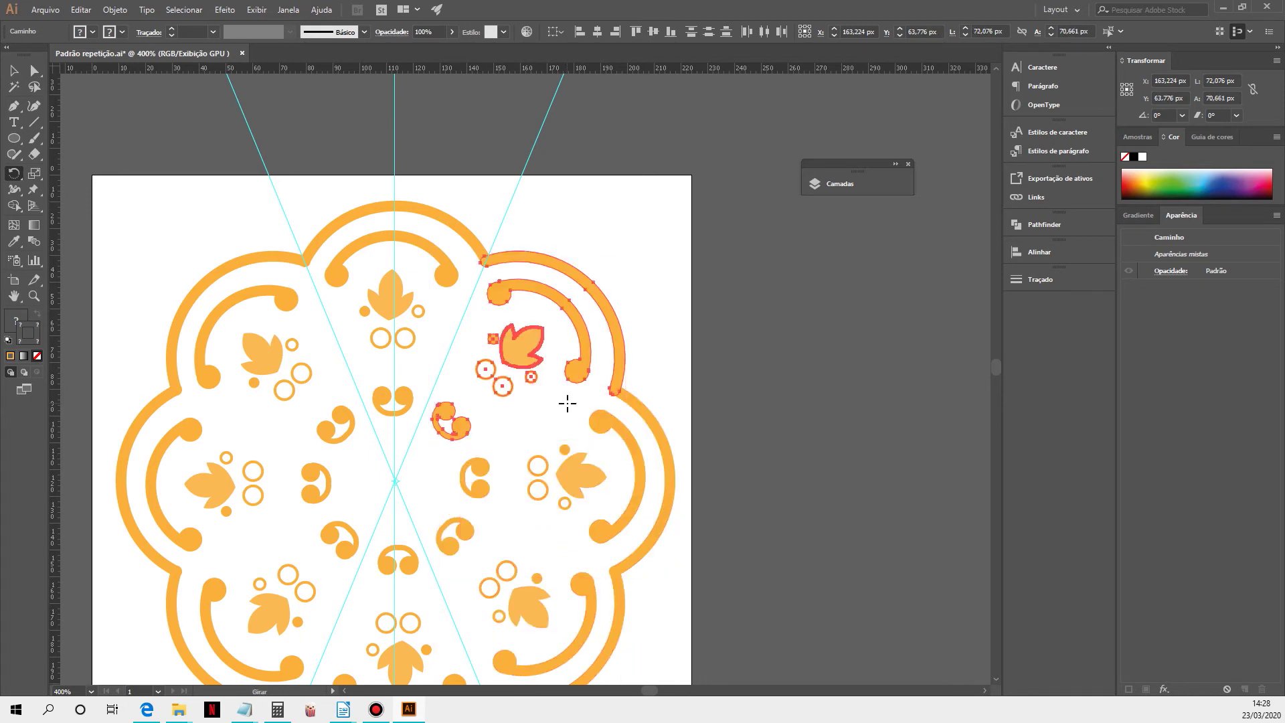
- Unlock the three guides at the end of Camada 2 and delete them
{"action": "left_click", "coordinate": [13, 70]}
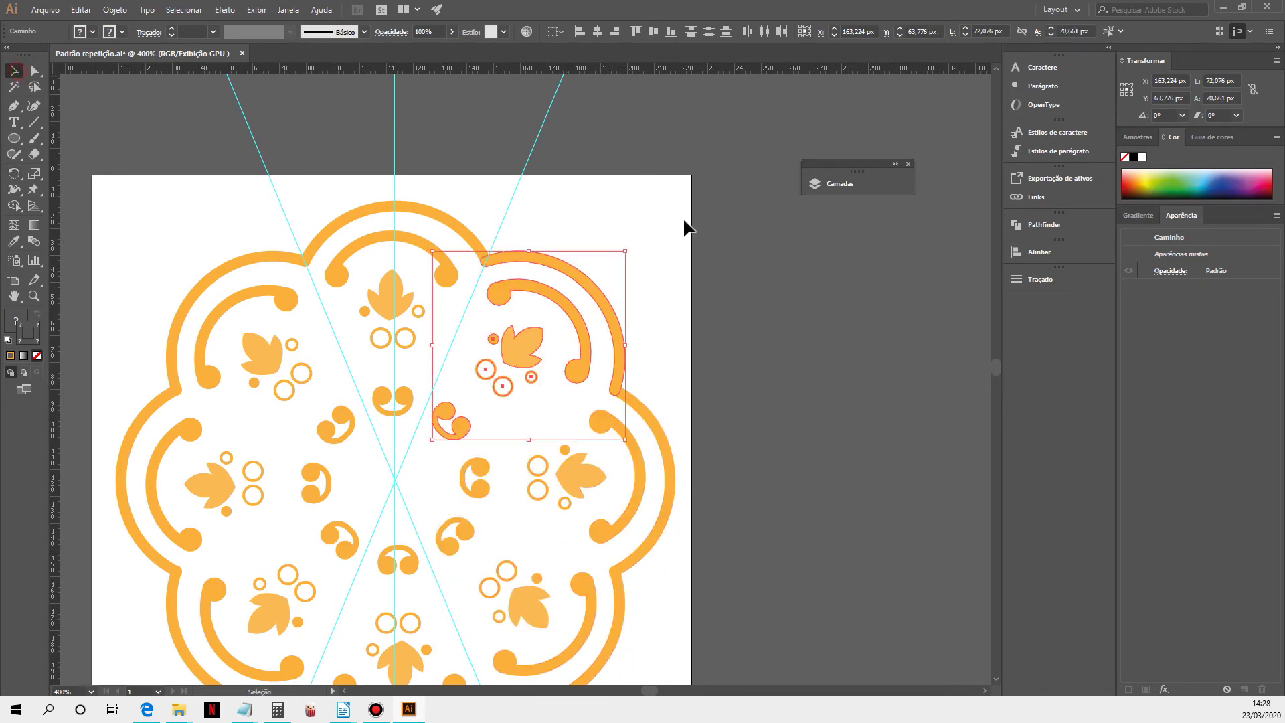
{"action": "left_click", "coordinate": [838, 185]}
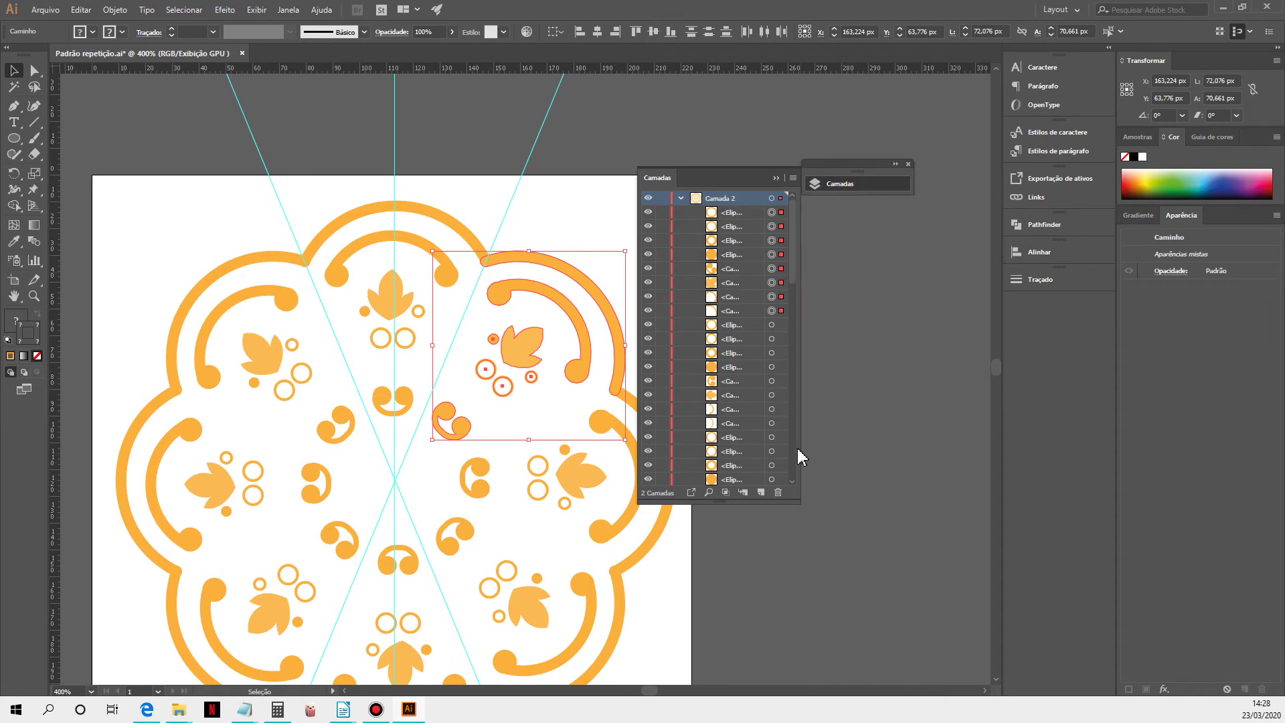
{"action": "left_click_drag", "start_coordinate": [792, 267], "coordinate": [795, 474]}
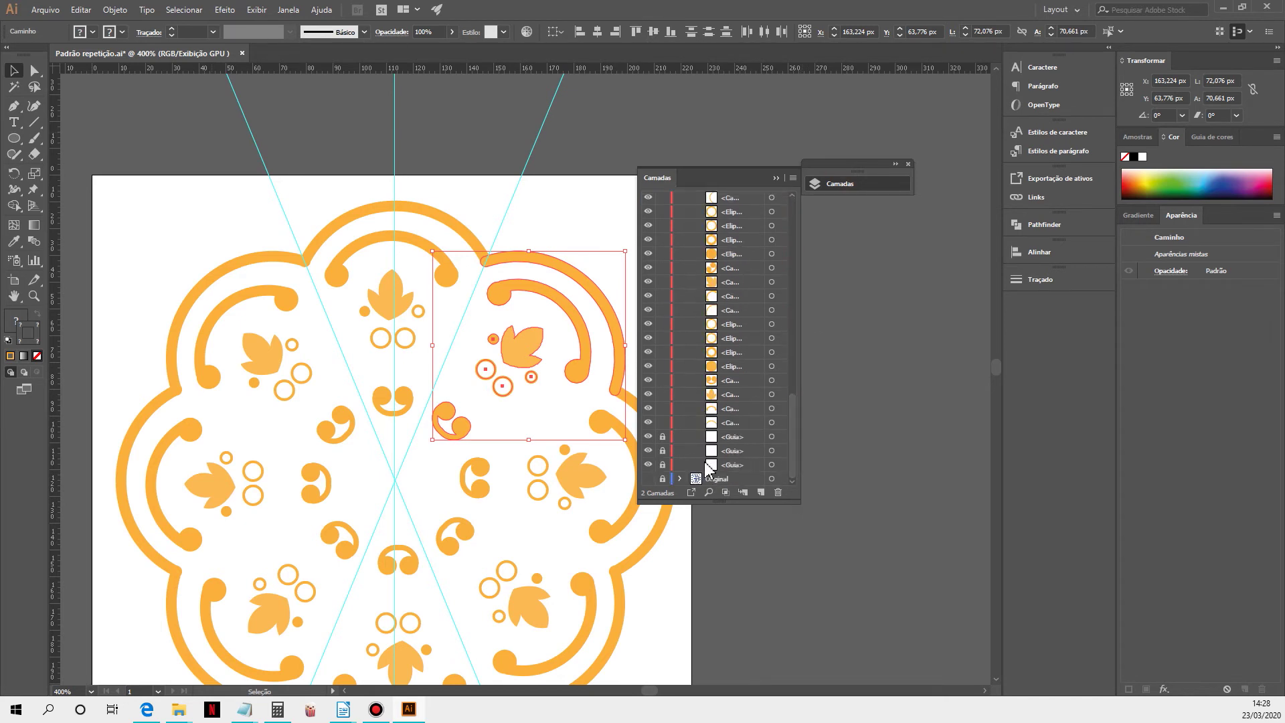
{"action": "left_click_drag", "start_coordinate": [663, 466], "coordinate": [664, 435]}
{"action": "left_click", "coordinate": [731, 436]}
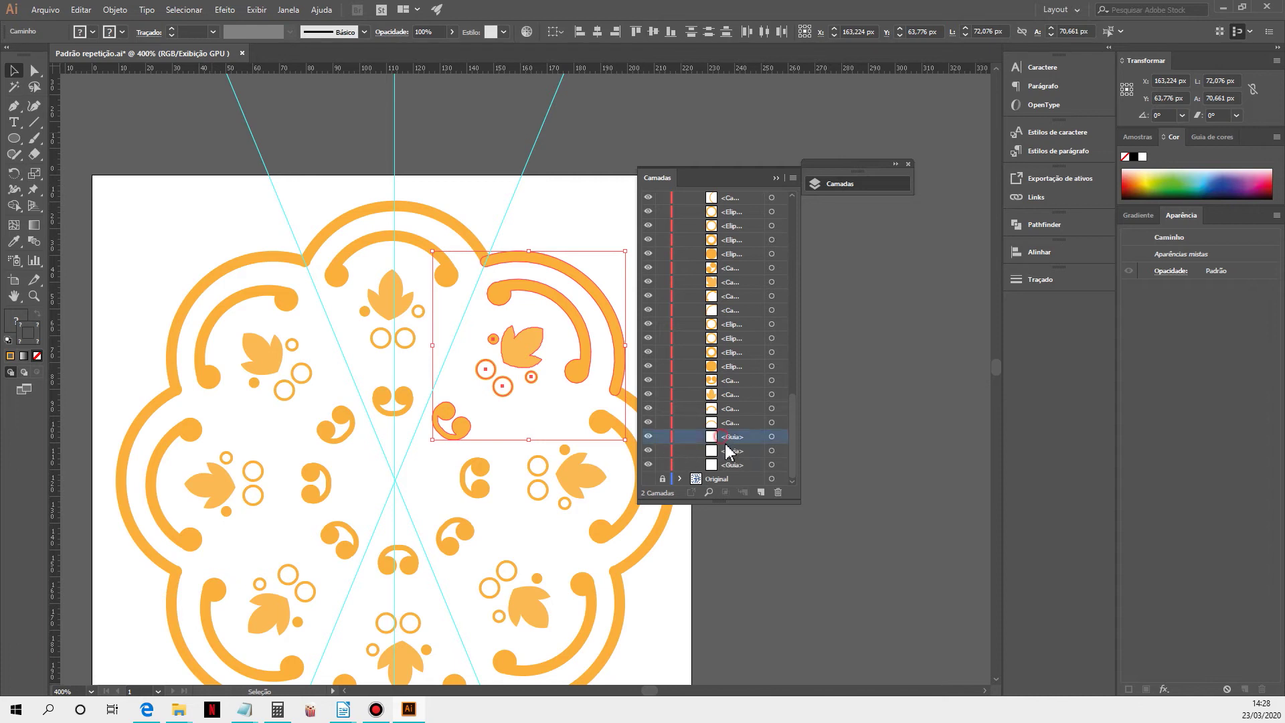
{"action": "left_click", "coordinate": [730, 464], "text": "shift"}
{"action": "left_click", "coordinate": [778, 492]}
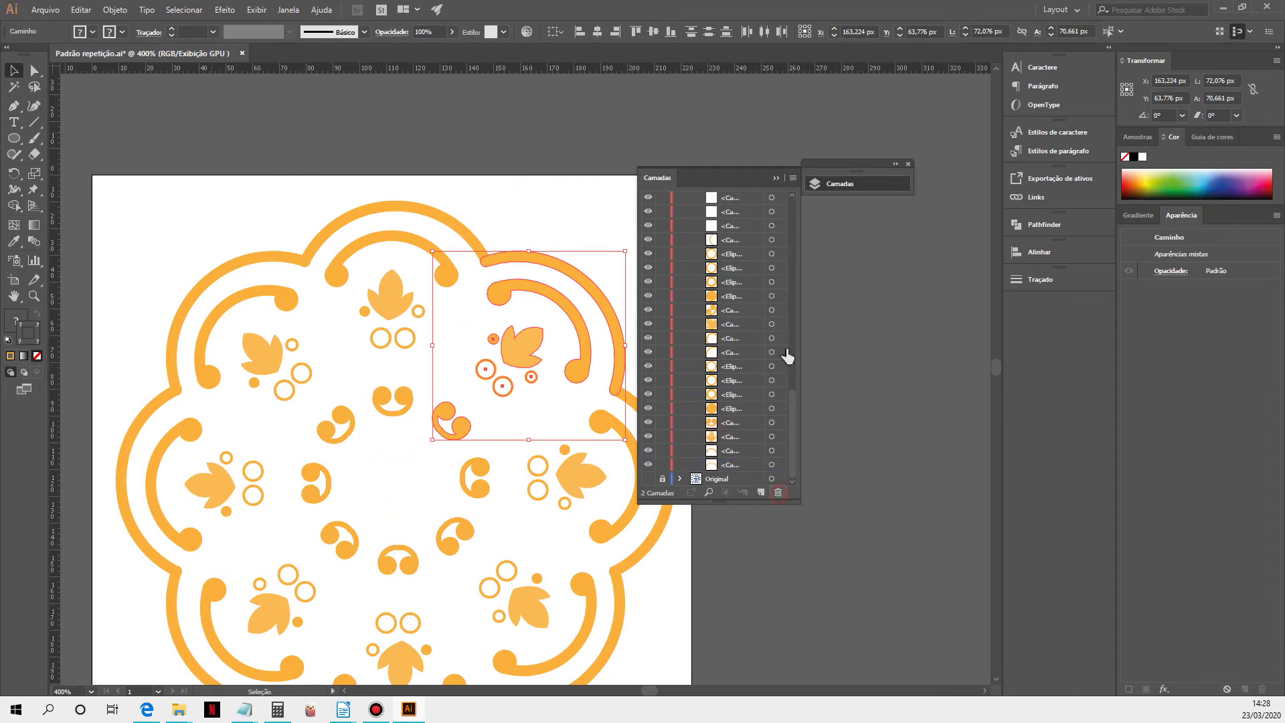
- Move the layer list clear of the artwork, collapse Camada 2 and show the Original layer
{"action": "left_click", "coordinate": [780, 179]}
{"action": "left_click_drag", "start_coordinate": [841, 171], "coordinate": [1024, 137]}
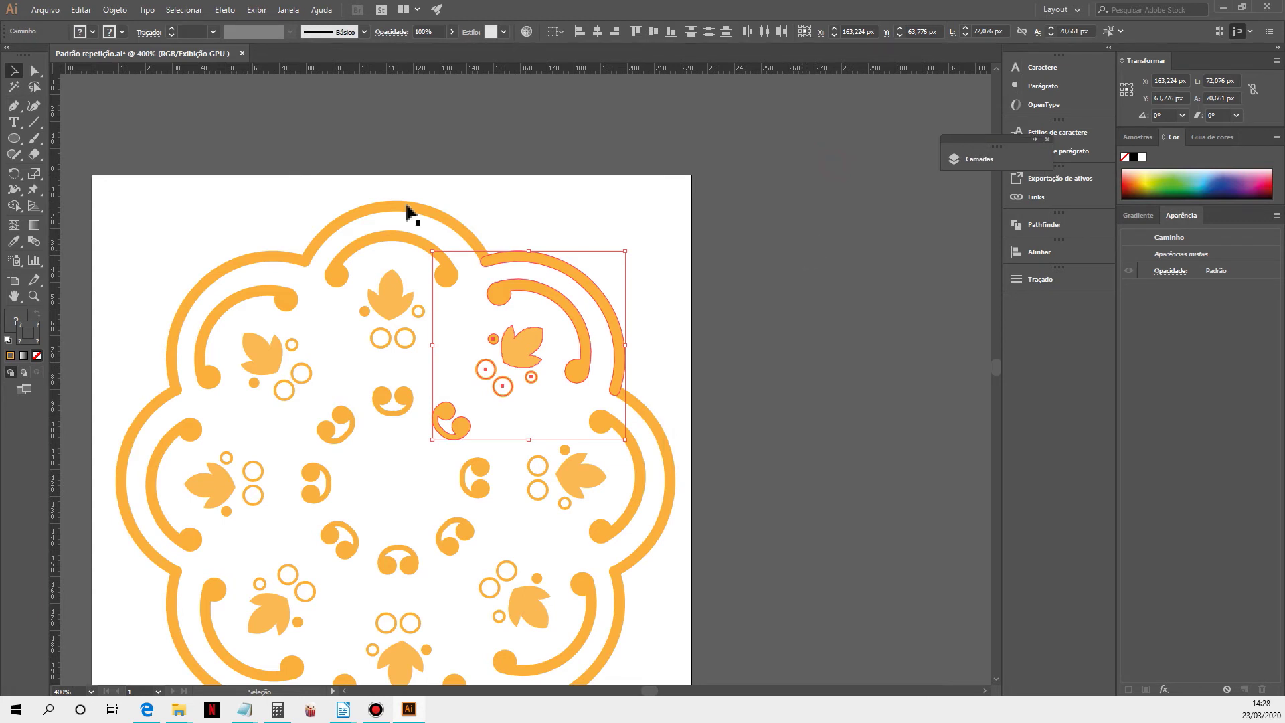
{"action": "left_click", "coordinate": [971, 164]}
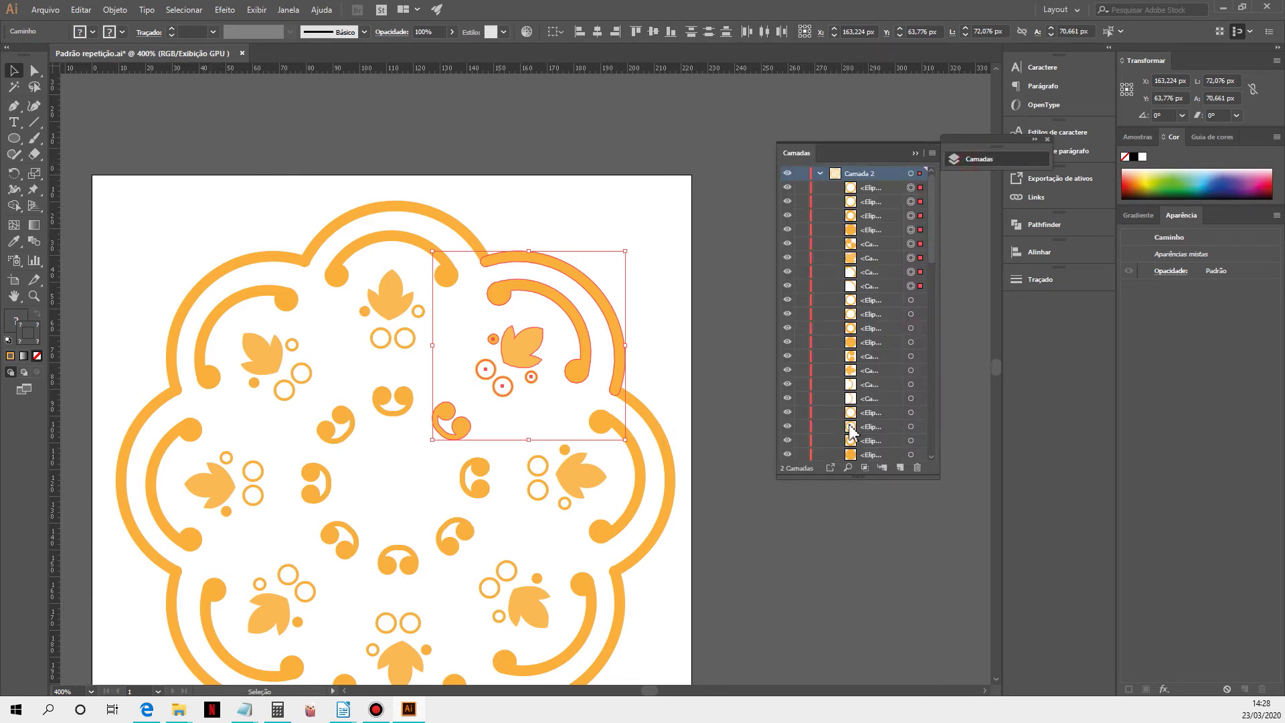
{"action": "left_click", "coordinate": [820, 174]}
{"action": "left_click", "coordinate": [788, 187]}
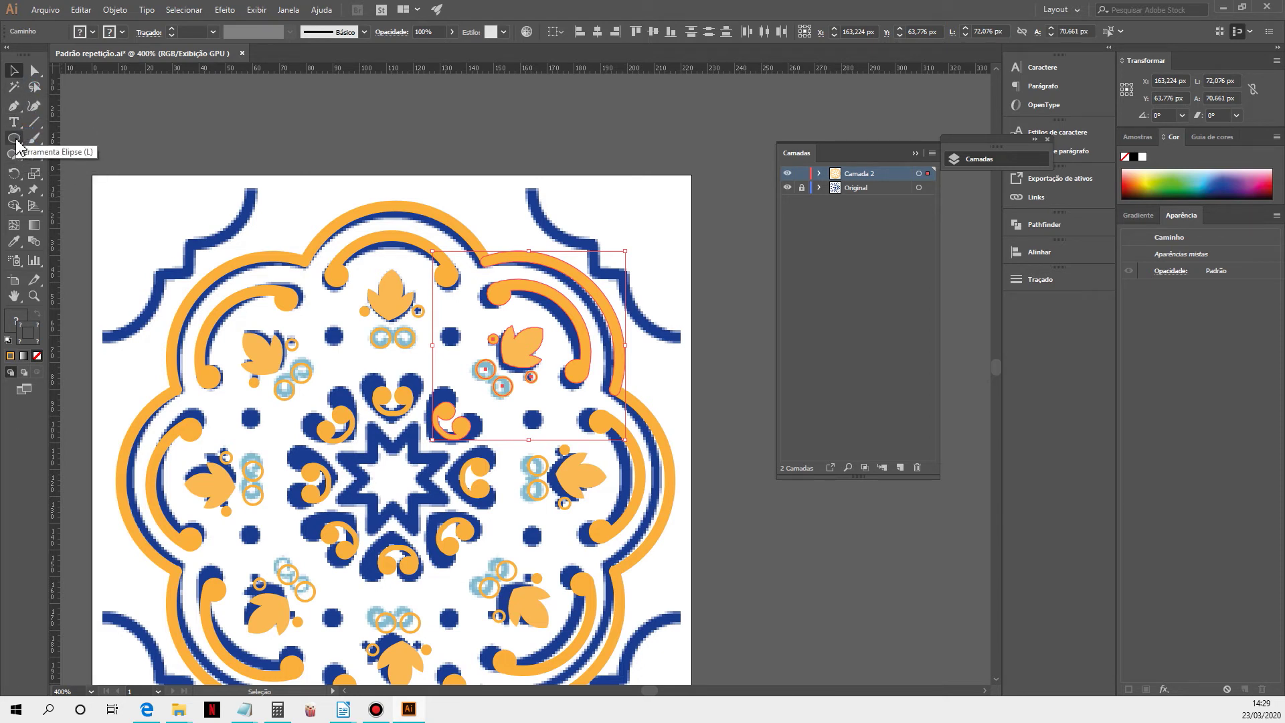
- Create an eight-point star with radii of 25 px and 50 px
{"action": "left_click_drag", "start_coordinate": [17, 140], "coordinate": [94, 203]}
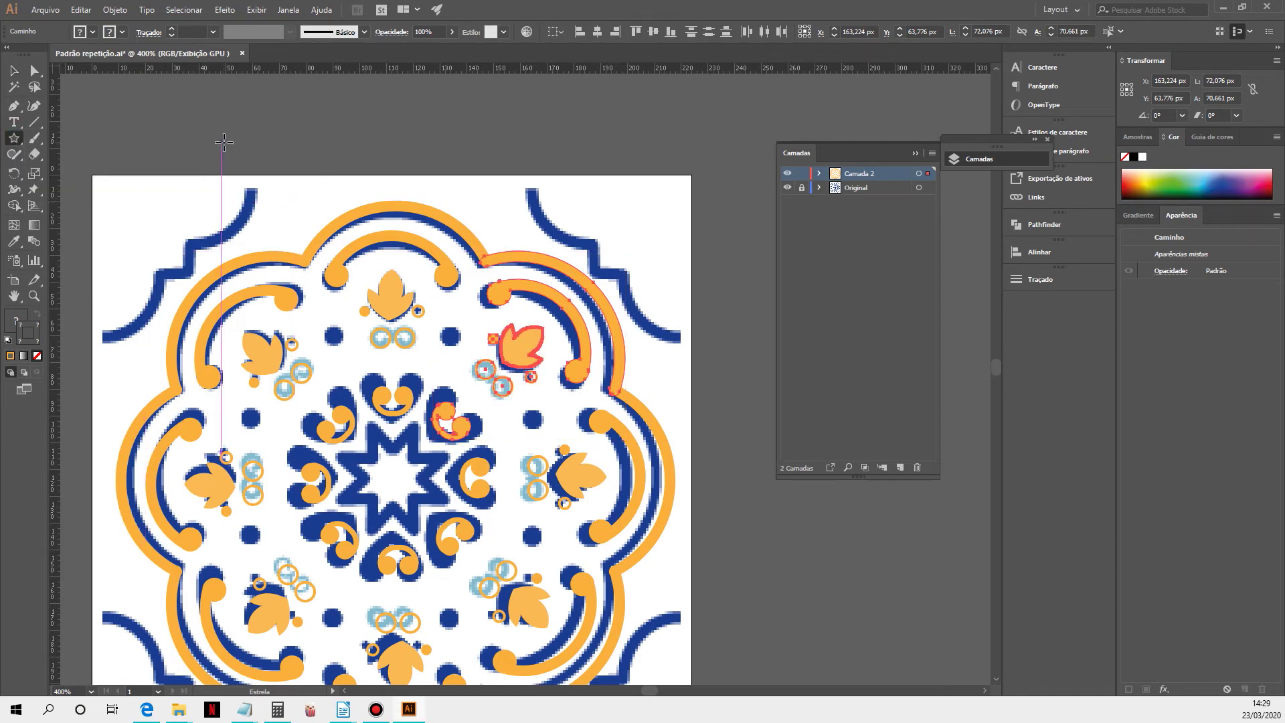
{"action": "left_click", "coordinate": [303, 146]}
{"action": "left_click_drag", "start_coordinate": [656, 267], "coordinate": [514, 152]}
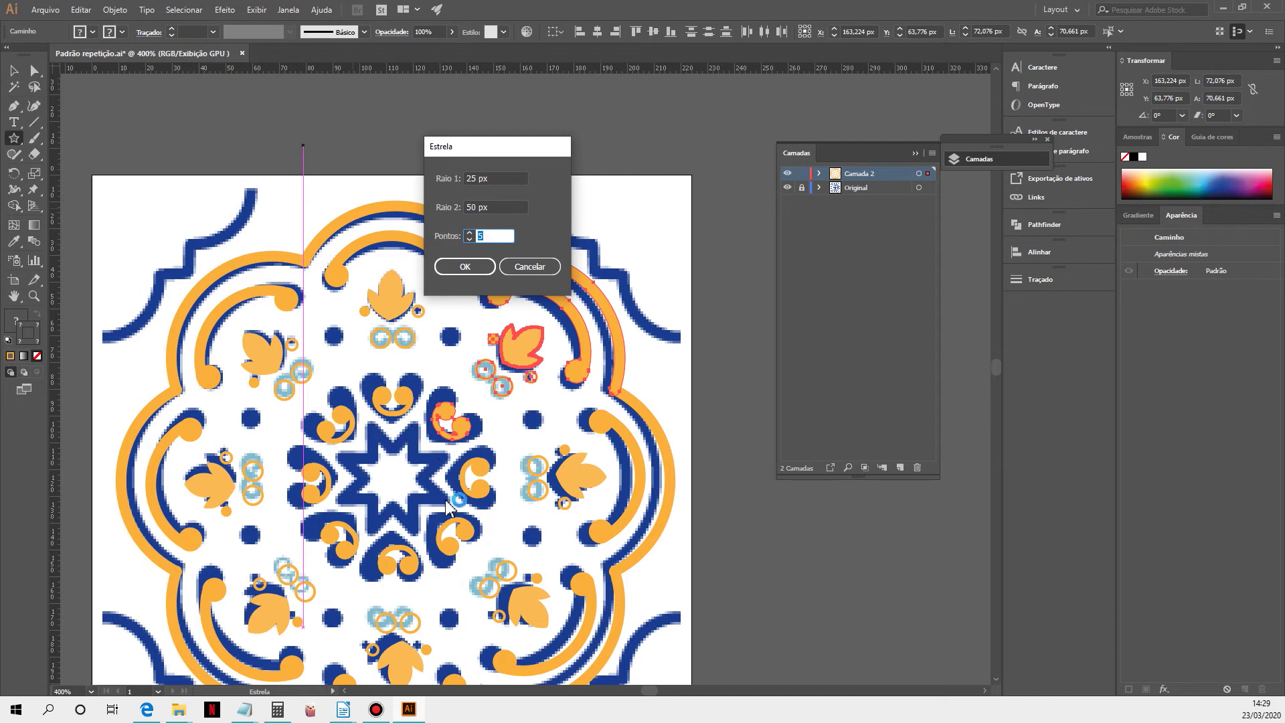
{"action": "left_click", "coordinate": [464, 266]}
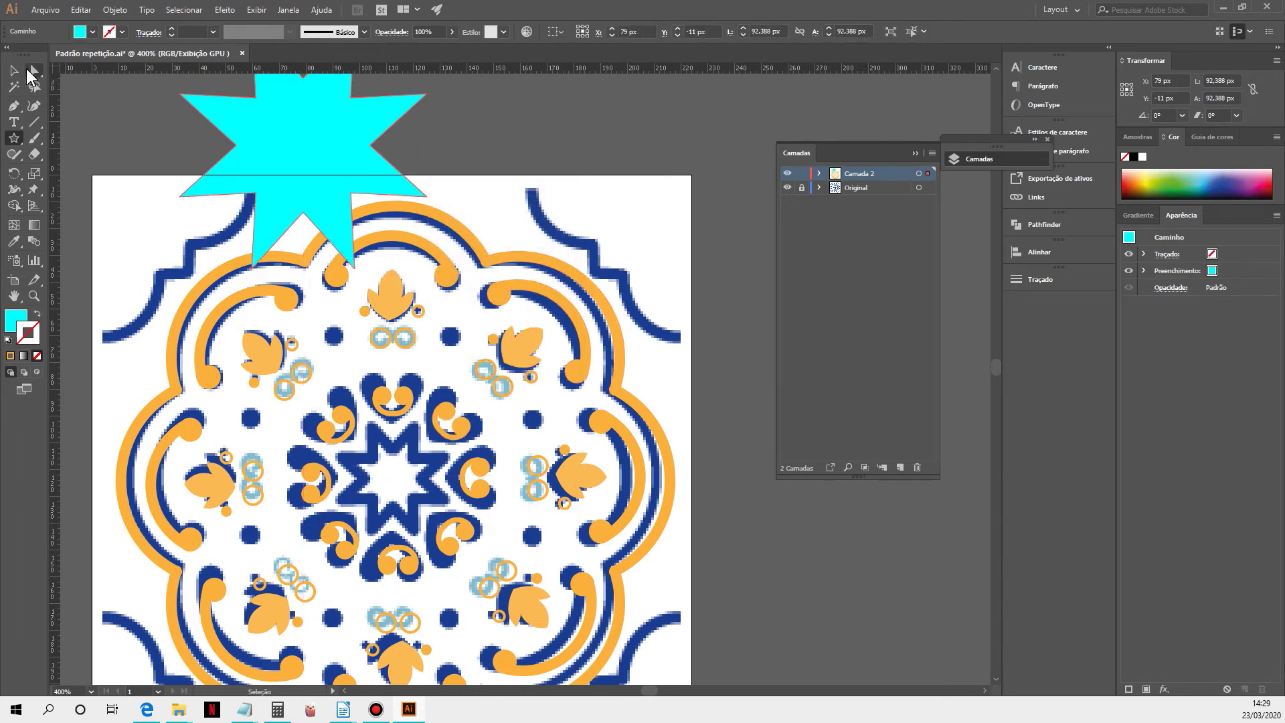
- Give the star an orange outline with no fill and fit it at 36 px over the tile's central star
{"action": "left_click", "coordinate": [13, 70]}
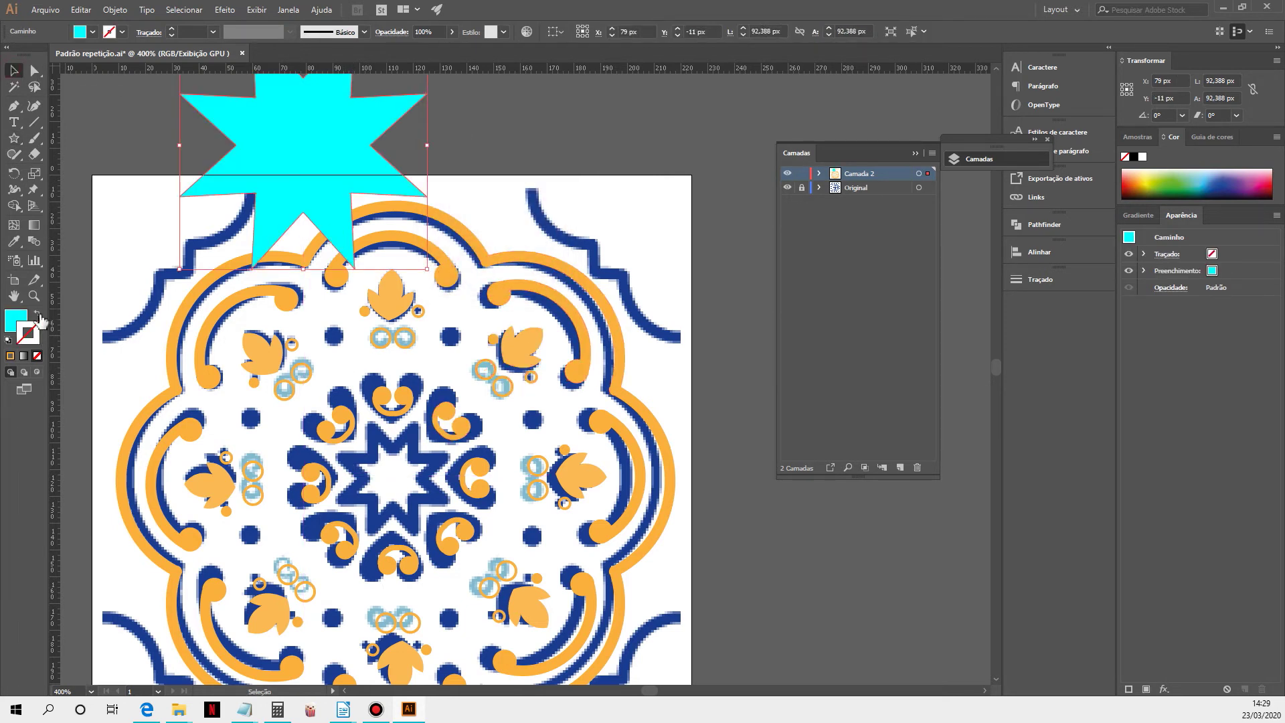
{"action": "left_click", "coordinate": [10, 358]}
{"action": "left_click", "coordinate": [15, 318]}
{"action": "left_click", "coordinate": [38, 356]}
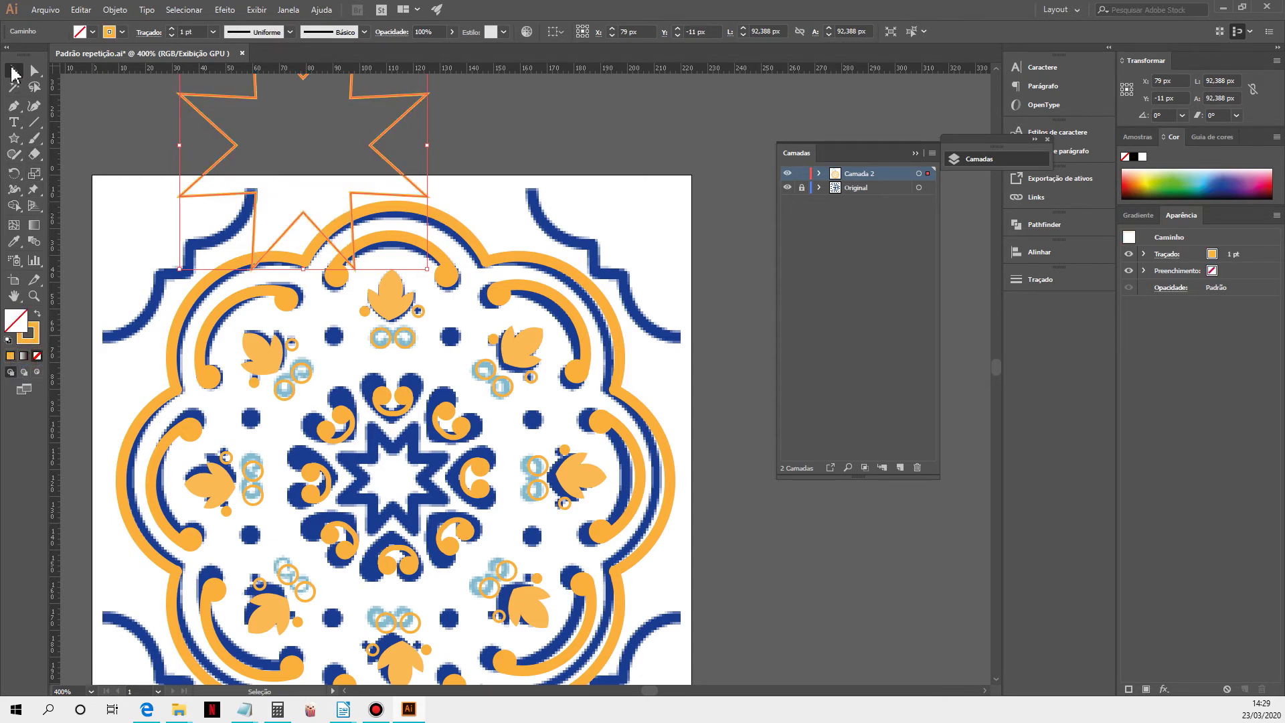
{"action": "left_click_drag", "start_coordinate": [253, 102], "coordinate": [347, 436]}
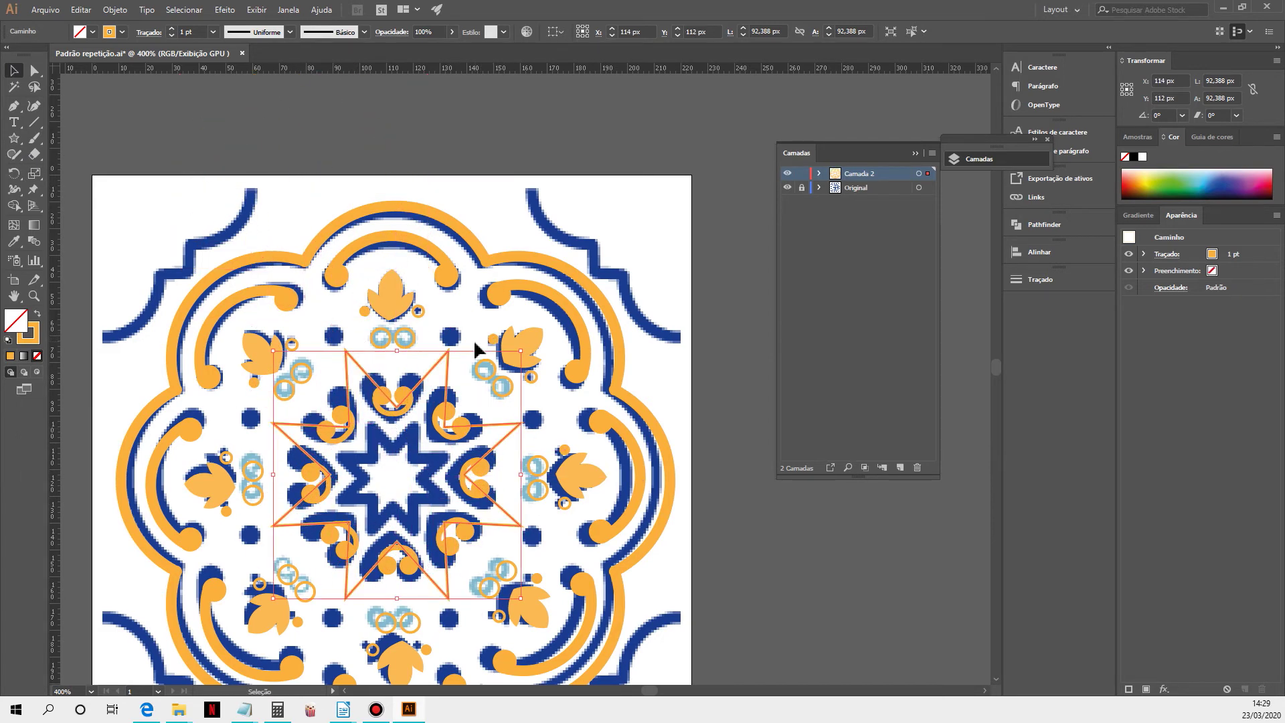
{"action": "left_click_drag", "start_coordinate": [522, 353], "coordinate": [461, 427]}
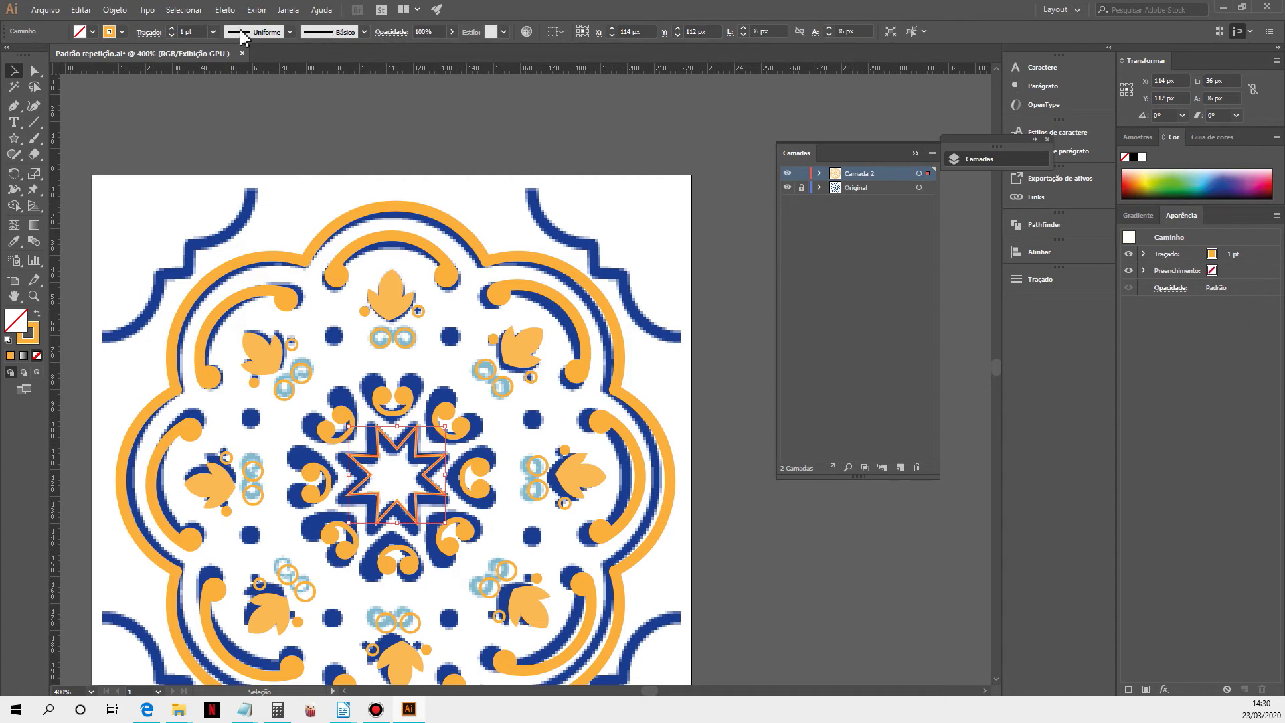
- Set the star's stroke to 3 pt with round caps and round corners, leaving nothing selected
{"action": "left_click", "coordinate": [172, 28]}
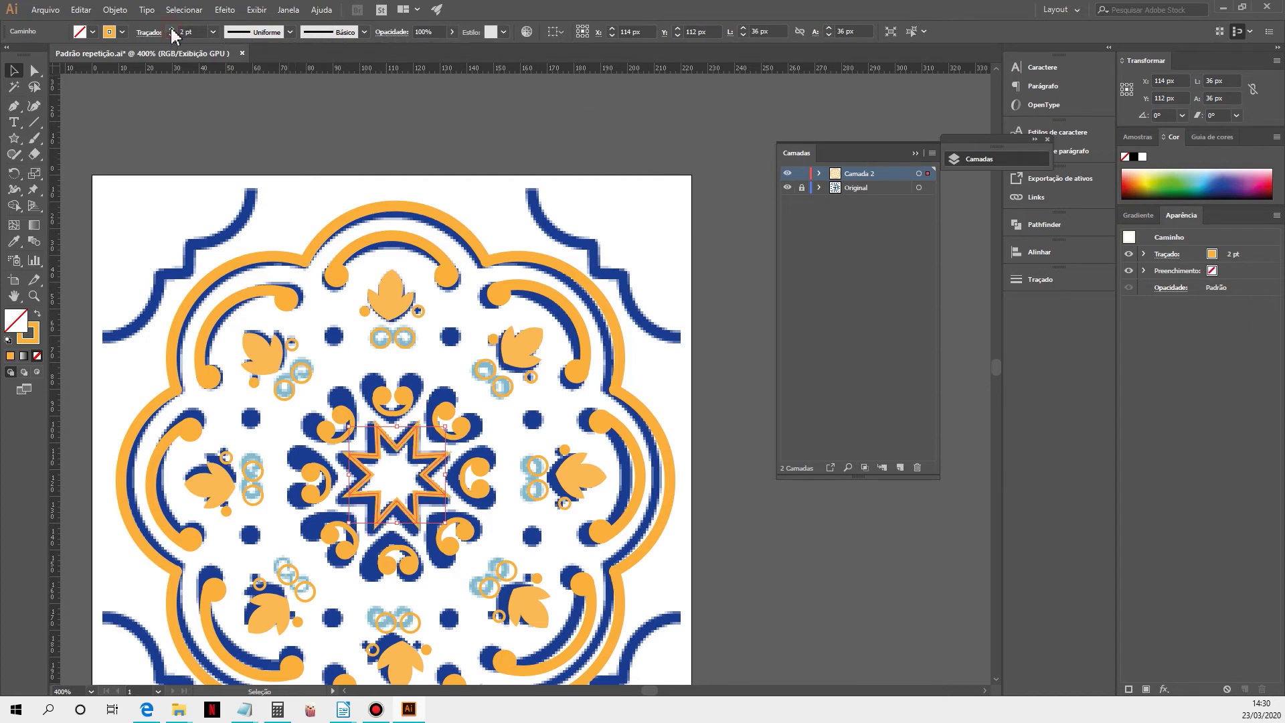
{"action": "left_click", "coordinate": [172, 28]}
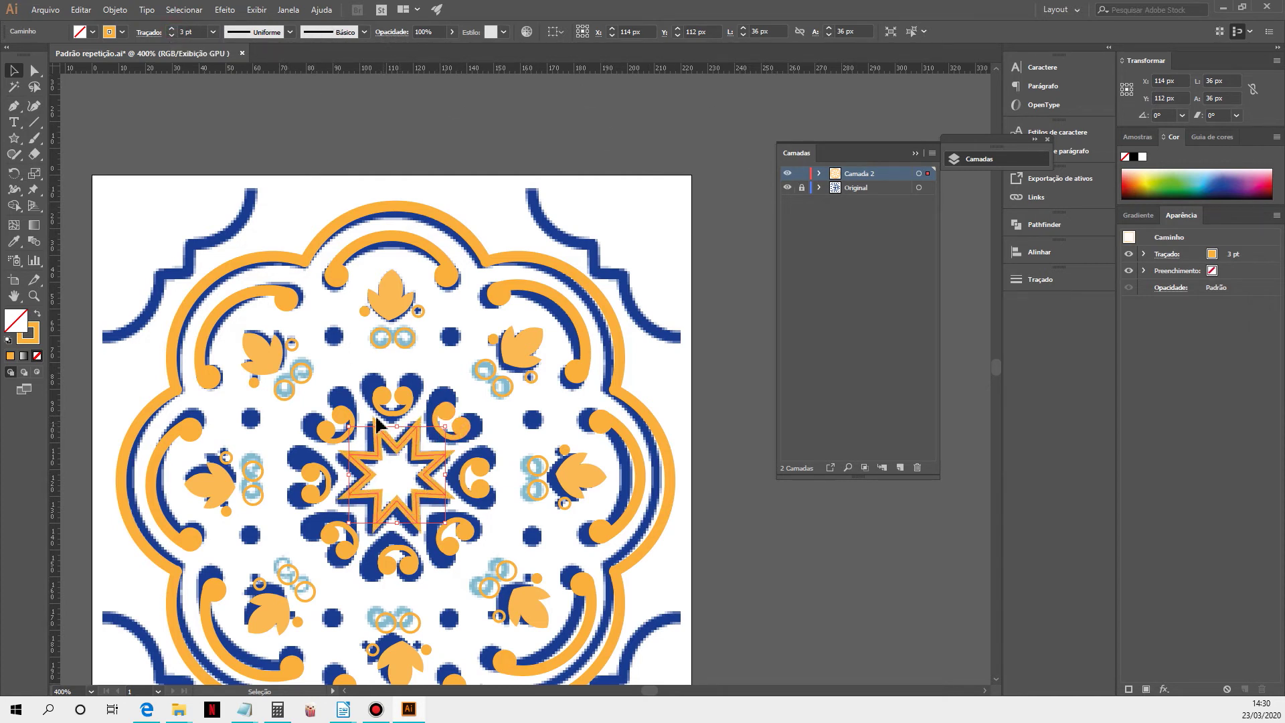
{"action": "left_click", "coordinate": [1039, 279]}
{"action": "left_click", "coordinate": [915, 311]}
{"action": "left_click", "coordinate": [916, 329]}
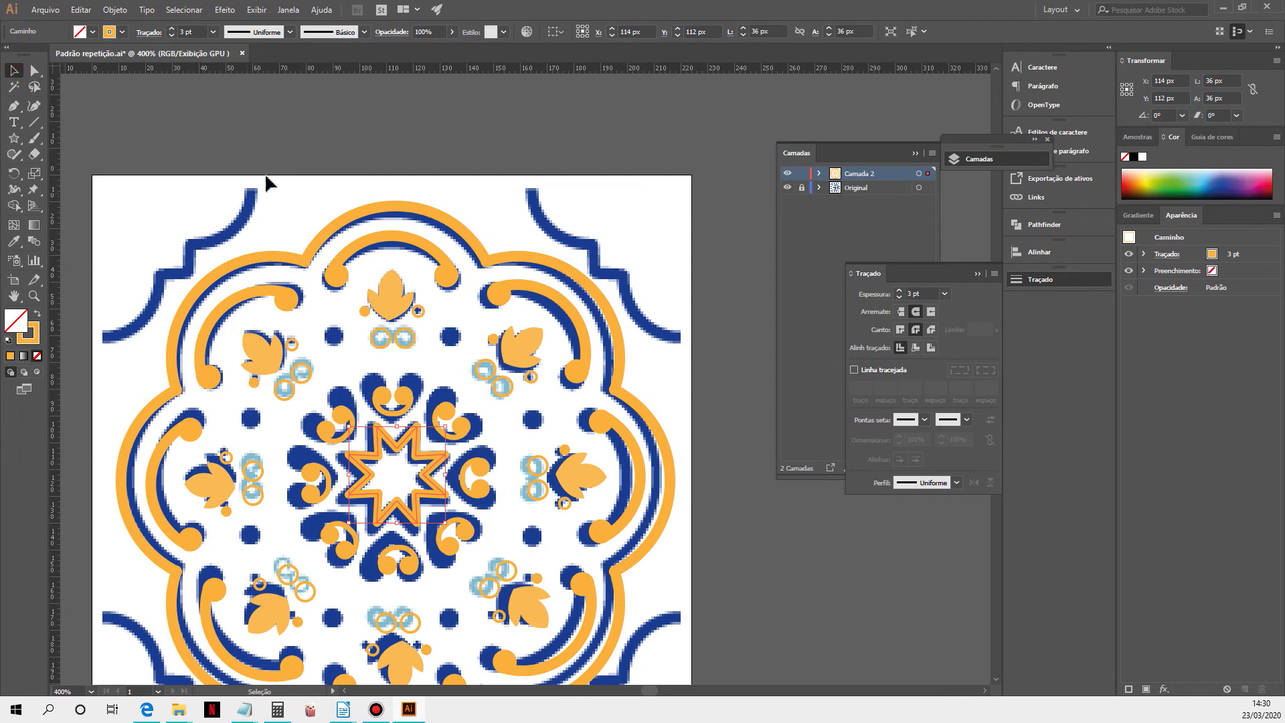
{"action": "left_click", "coordinate": [335, 152]}
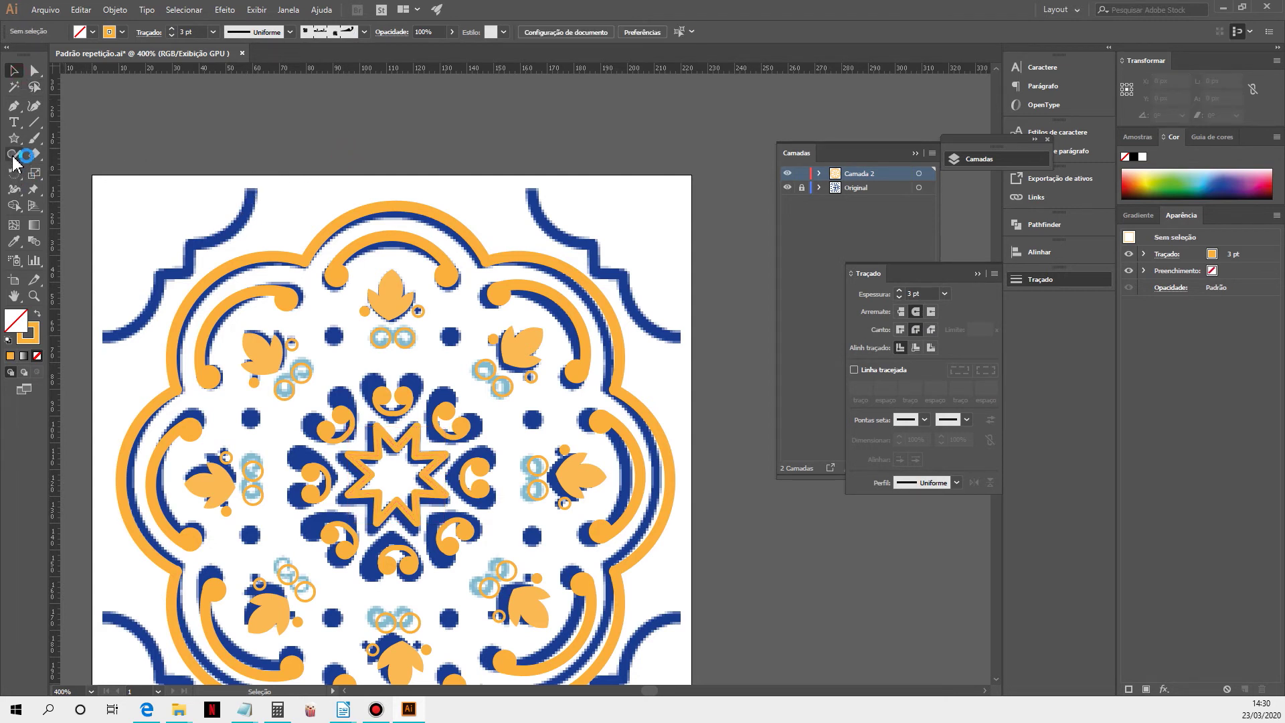
- Draw an 8 px circle with orange fill and no stroke over the blue dot left of the top segment's rings
{"action": "left_click", "coordinate": [13, 156]}
{"action": "left_click", "coordinate": [15, 140]}
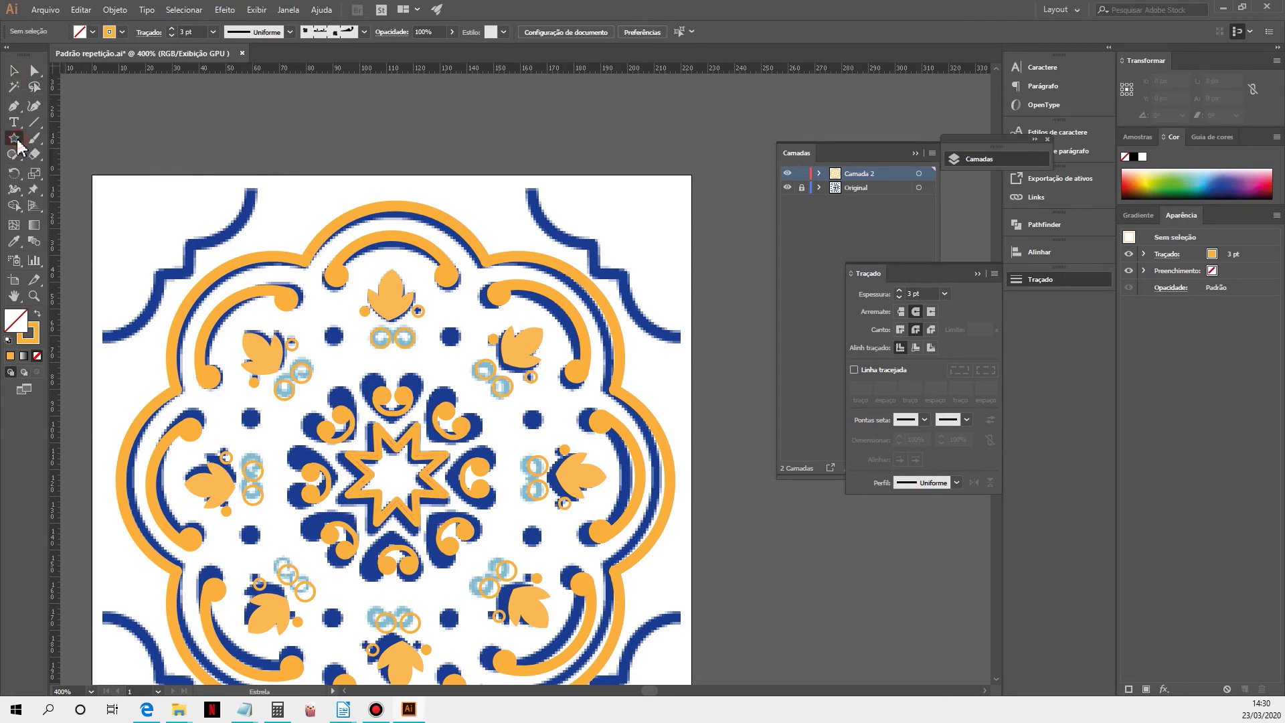
{"action": "left_click", "coordinate": [53, 172]}
{"action": "left_click", "coordinate": [38, 314]}
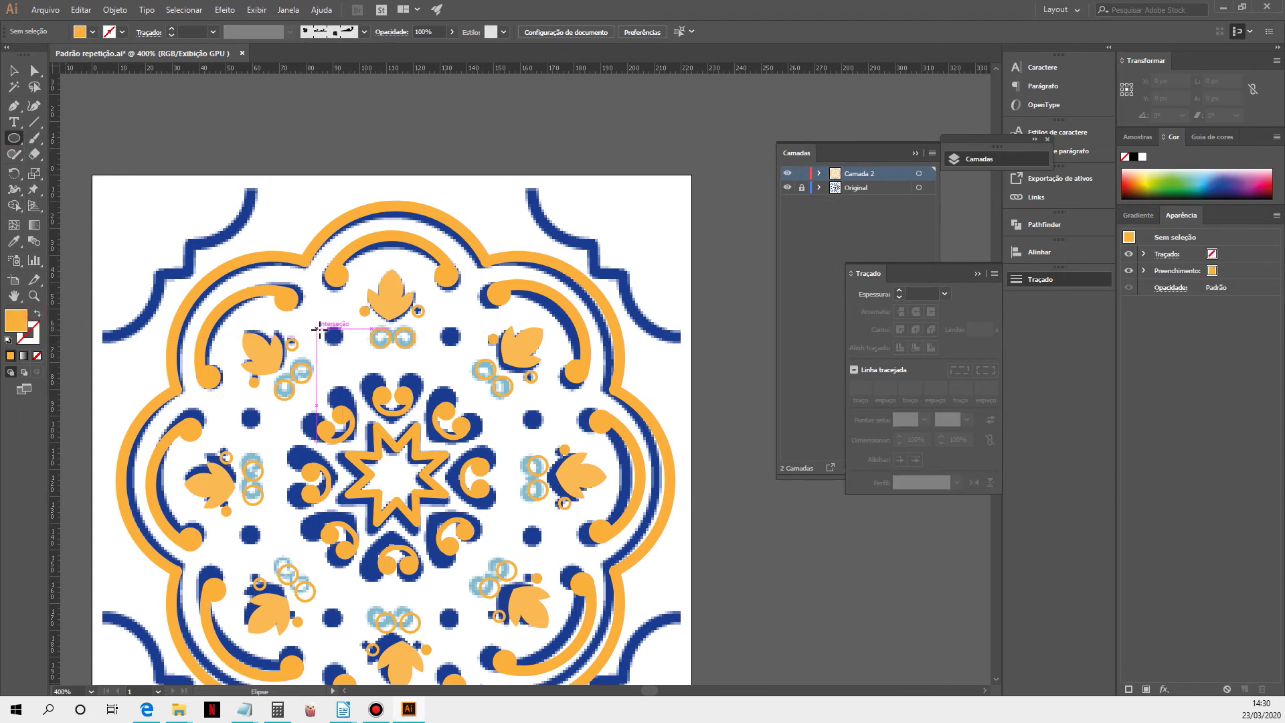
{"action": "mouse_move", "coordinate": [322, 328]}
{"action": "left_mouse_down"}
{"action": "mouse_move", "coordinate": [348, 346]}
{"action": "mouse_move", "coordinate": [334, 335]}
{"action": "left_mouse_up"}
{"action": "left_click", "coordinate": [14, 70]}
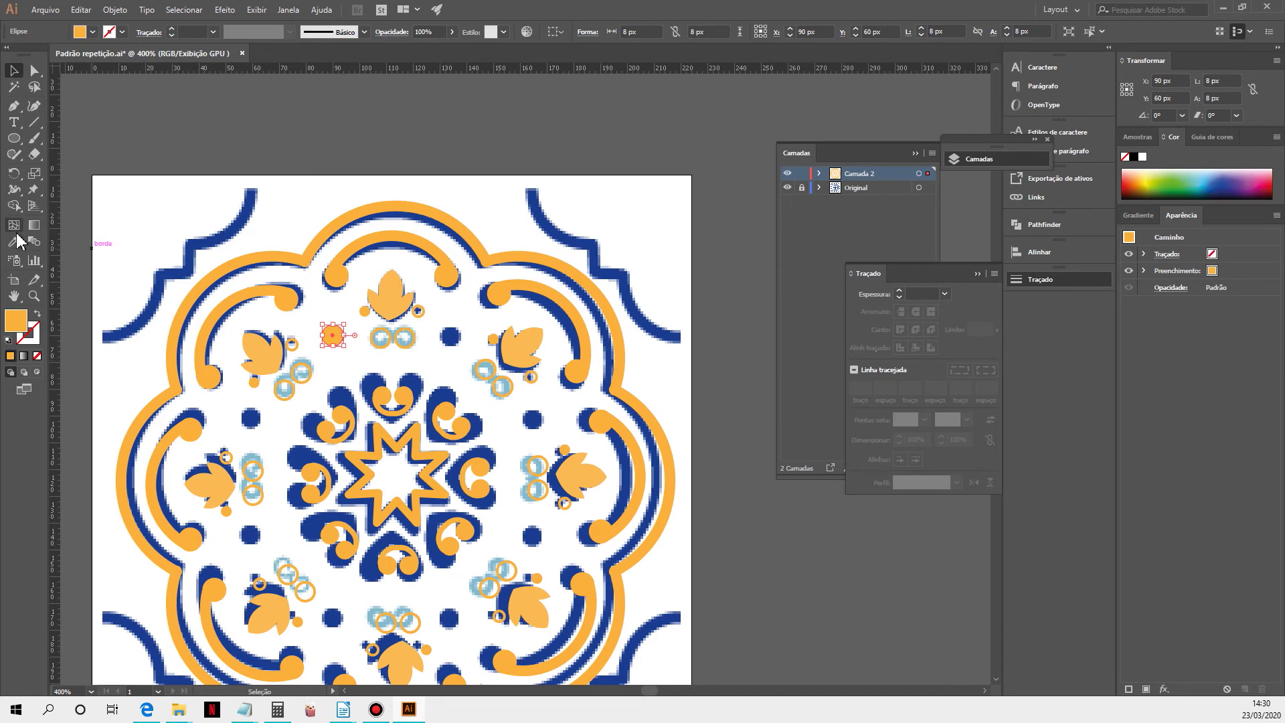
- Create a copy of the orange dot rotated 45° about the centre of the star
{"action": "left_click", "coordinate": [13, 173]}
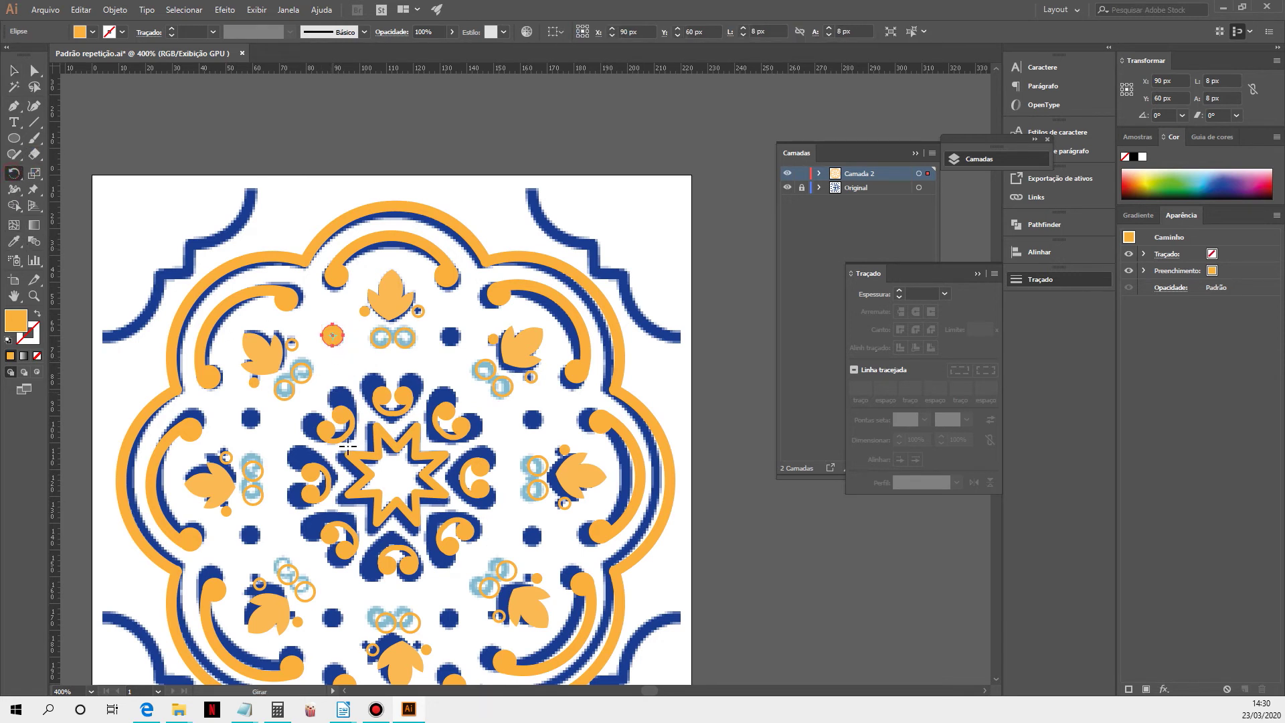
{"action": "left_click", "coordinate": [395, 476], "text": "alt"}
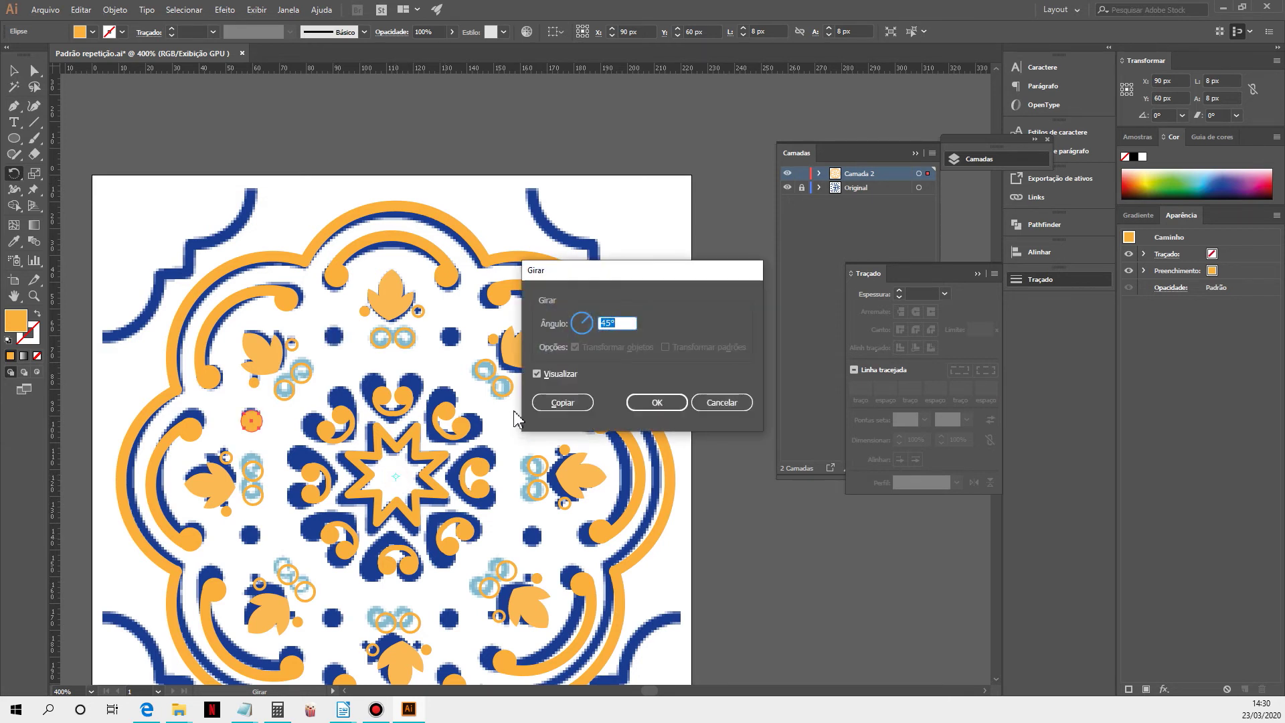
{"action": "left_click", "coordinate": [563, 404]}
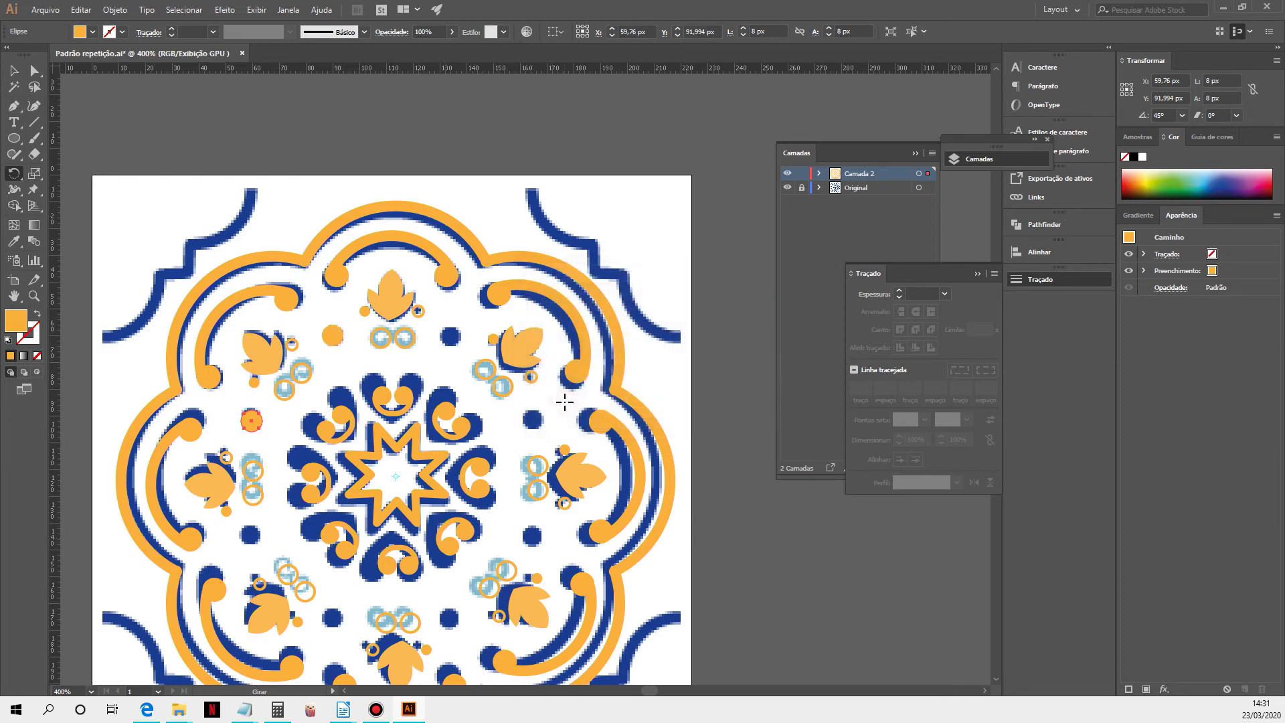
- Repeat the rotated dot copy six more times to complete the ring of eight dots
{"action": "key", "text": "ctrl+d"}
{"action": "key", "text": "ctrl+d"}
{"action": "key", "text": "ctrl+d"}
{"action": "key", "text": "ctrl+d"}
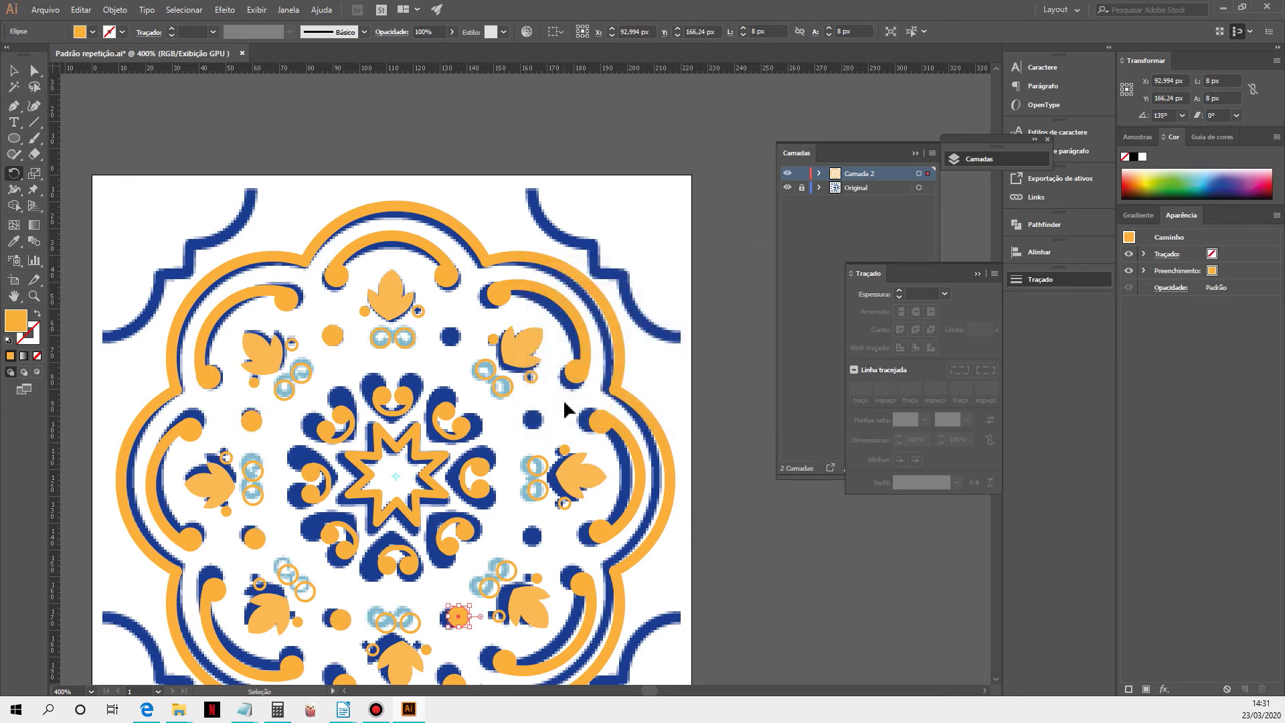
{"action": "key", "text": "ctrl+d"}
{"action": "key", "text": "ctrl+d"}
{"action": "key", "text": "ctrl+d"}
{"action": "key", "text": "v"}
- Hide the Original layer and collapse the layer list, leaving the artwork deselected
{"action": "left_click", "coordinate": [784, 189]}
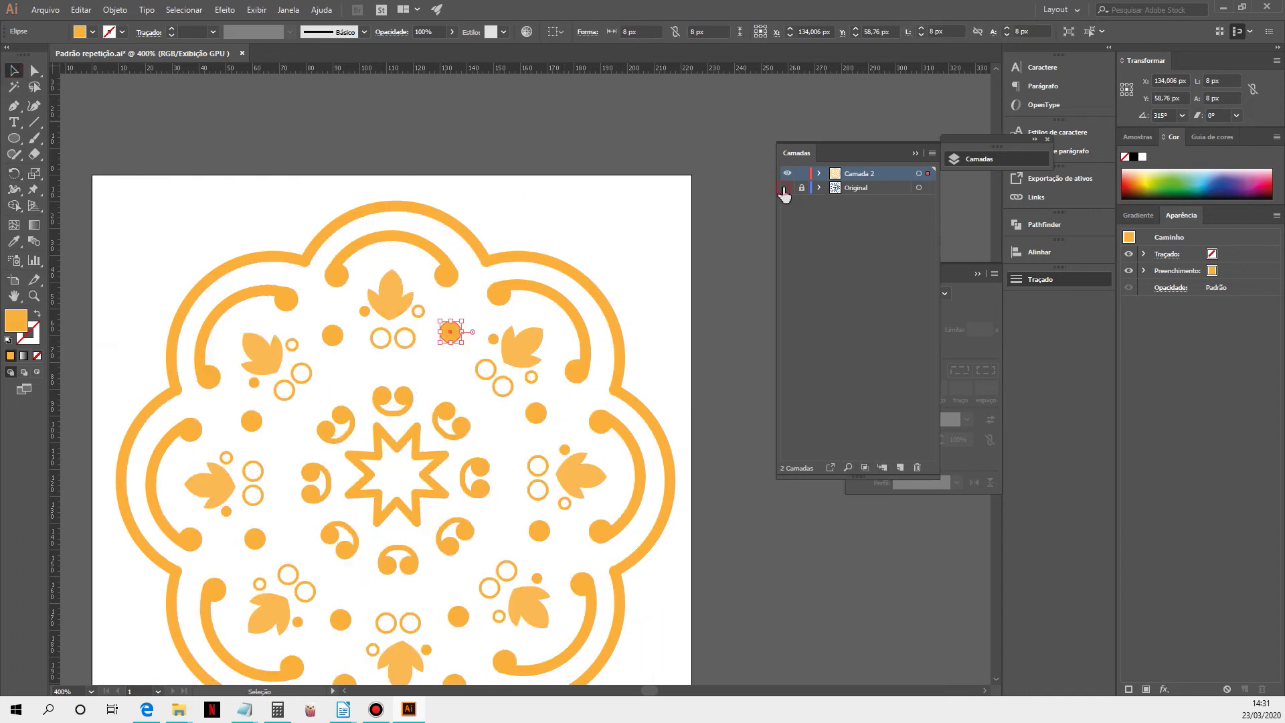
{"action": "left_click", "coordinate": [921, 153]}
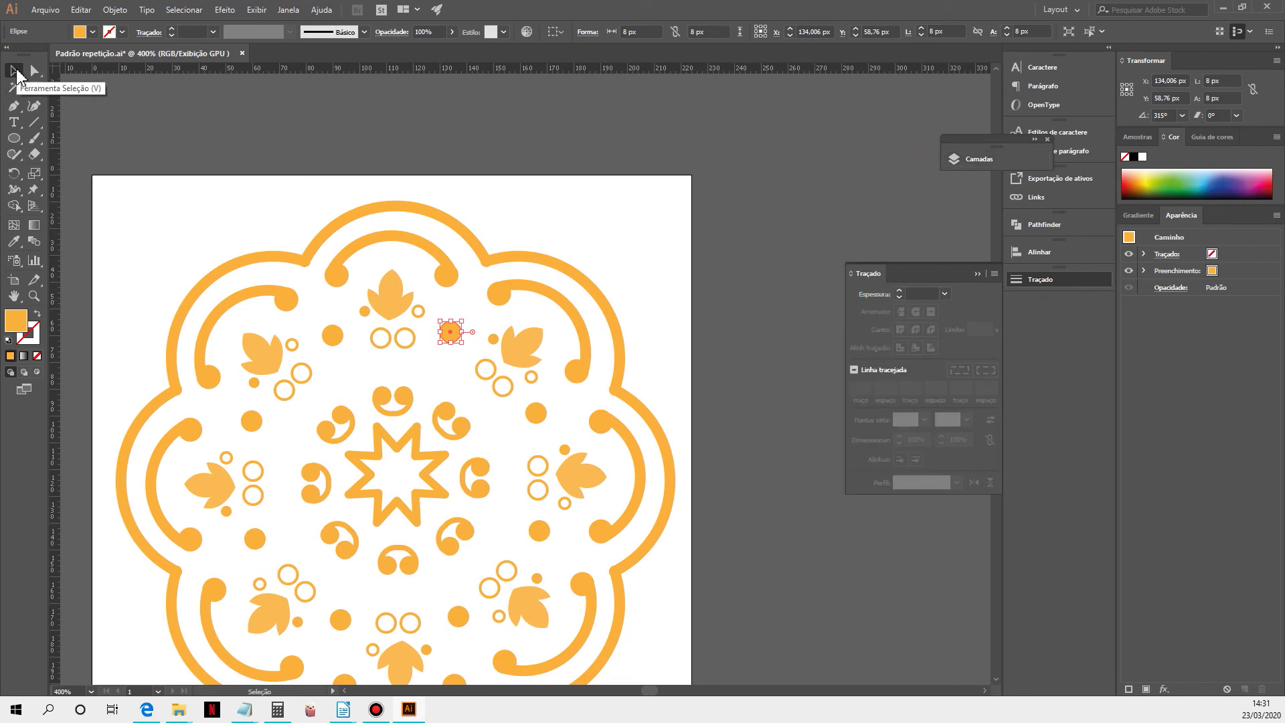
{"action": "left_click", "coordinate": [693, 407], "text": "ctrl+alt"}
{"action": "left_click_drag", "start_coordinate": [567, 418], "coordinate": [671, 406]}
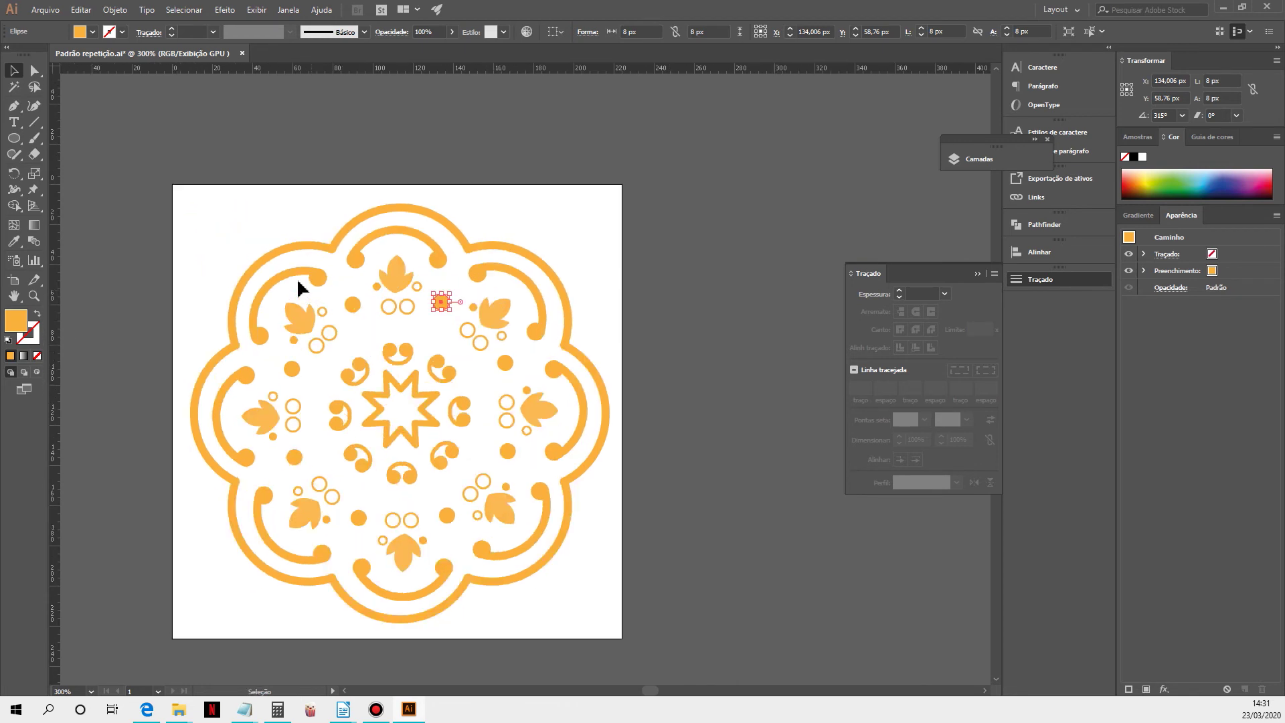
{"action": "left_click_drag", "start_coordinate": [138, 170], "coordinate": [654, 632]}
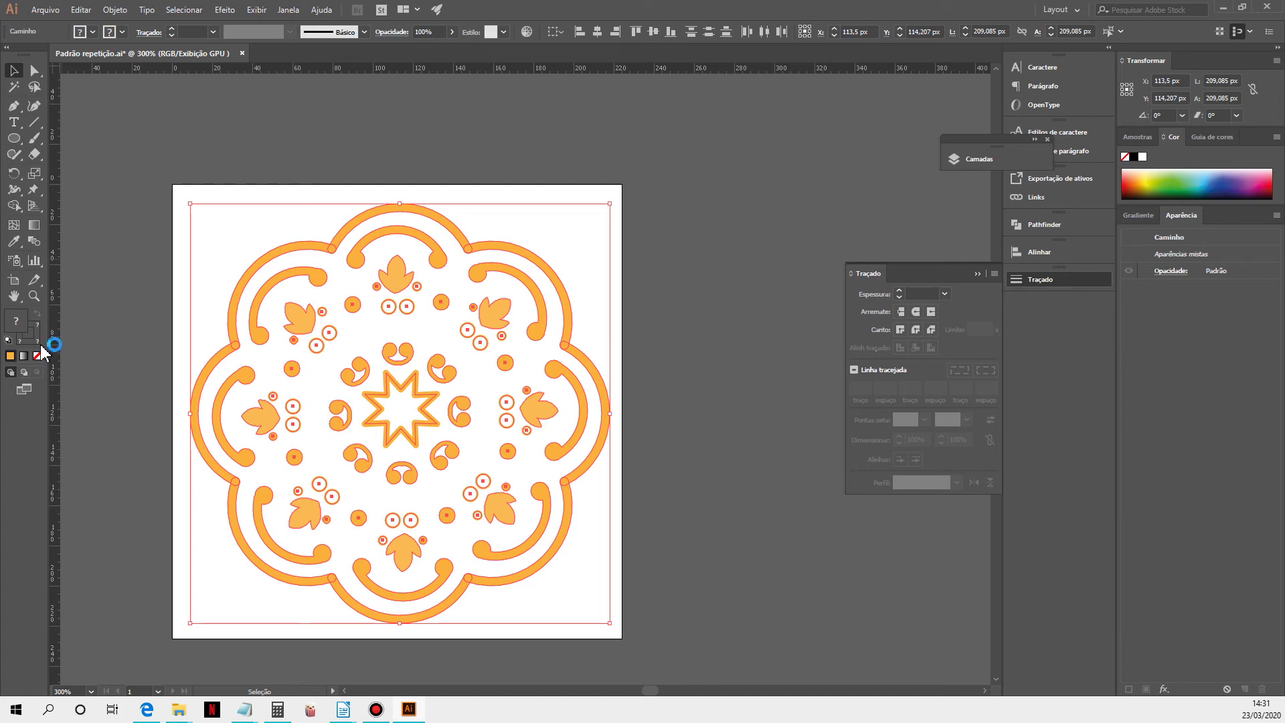
{"action": "left_click", "coordinate": [330, 138]}
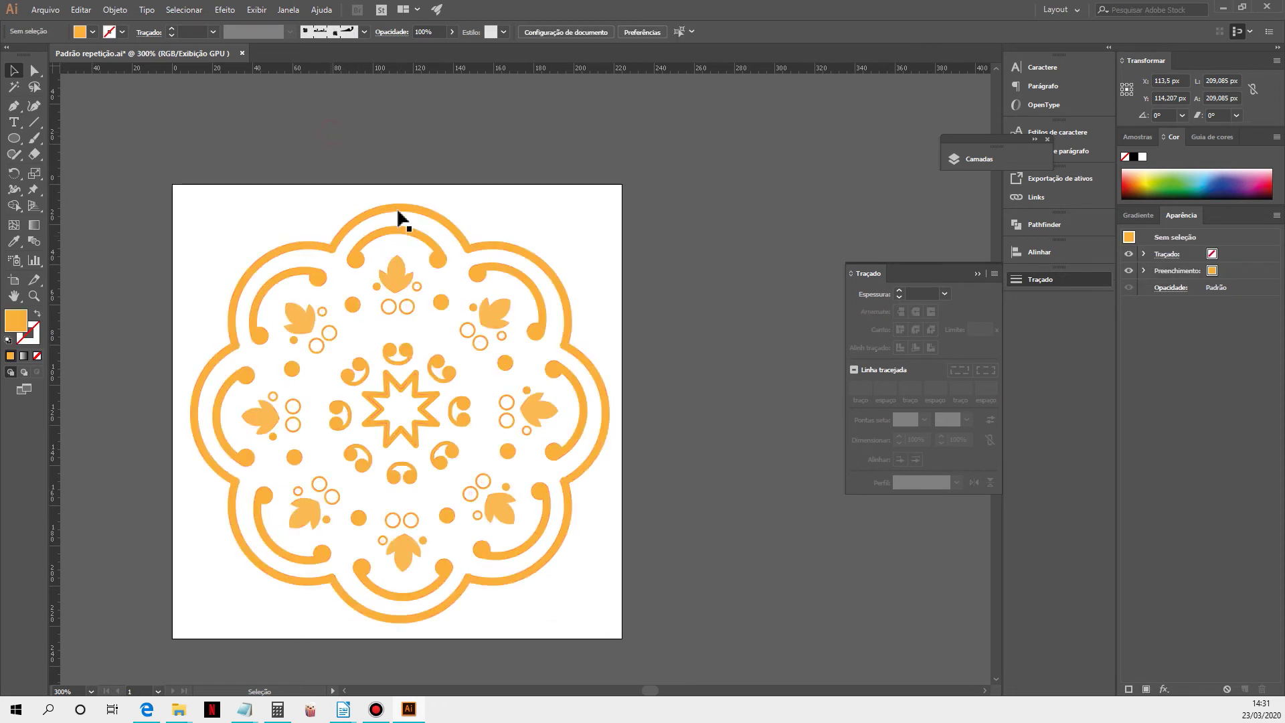
- Swap fill and stroke on the eight 4 px rings beside the leaves to make them solid orange dots
{"action": "left_click", "coordinate": [389, 207]}
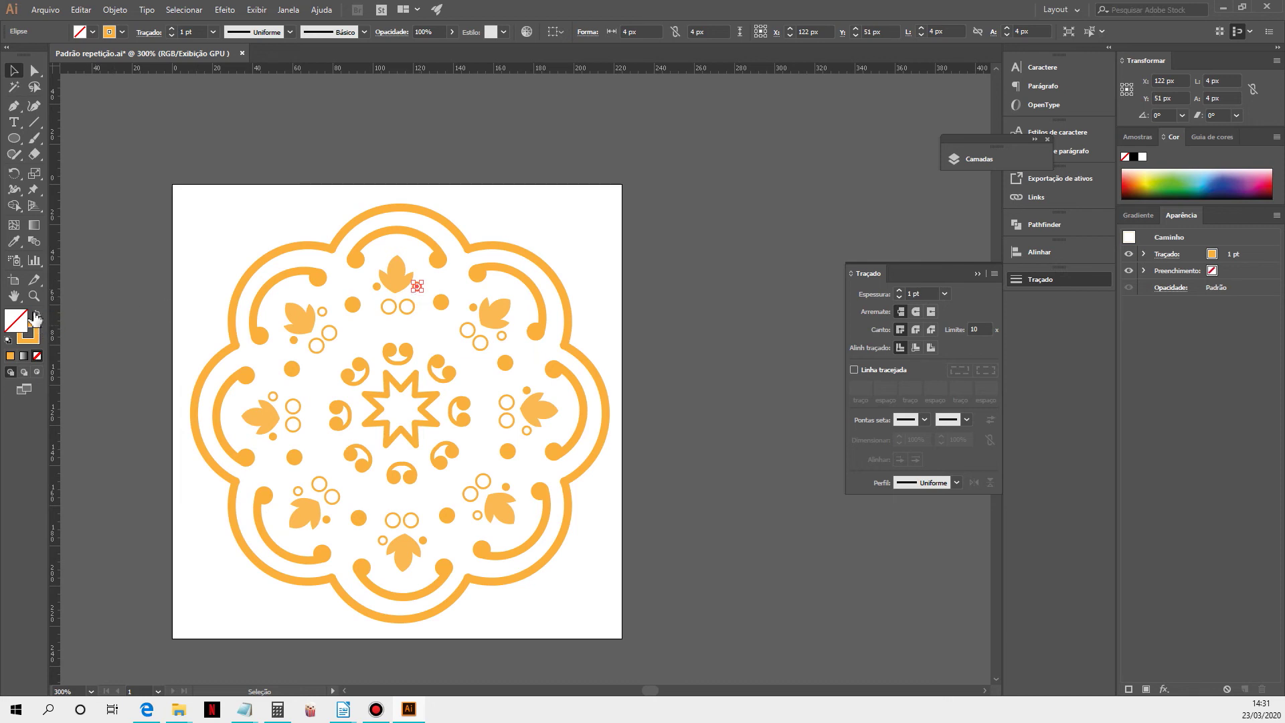
{"action": "left_click", "coordinate": [322, 313]}
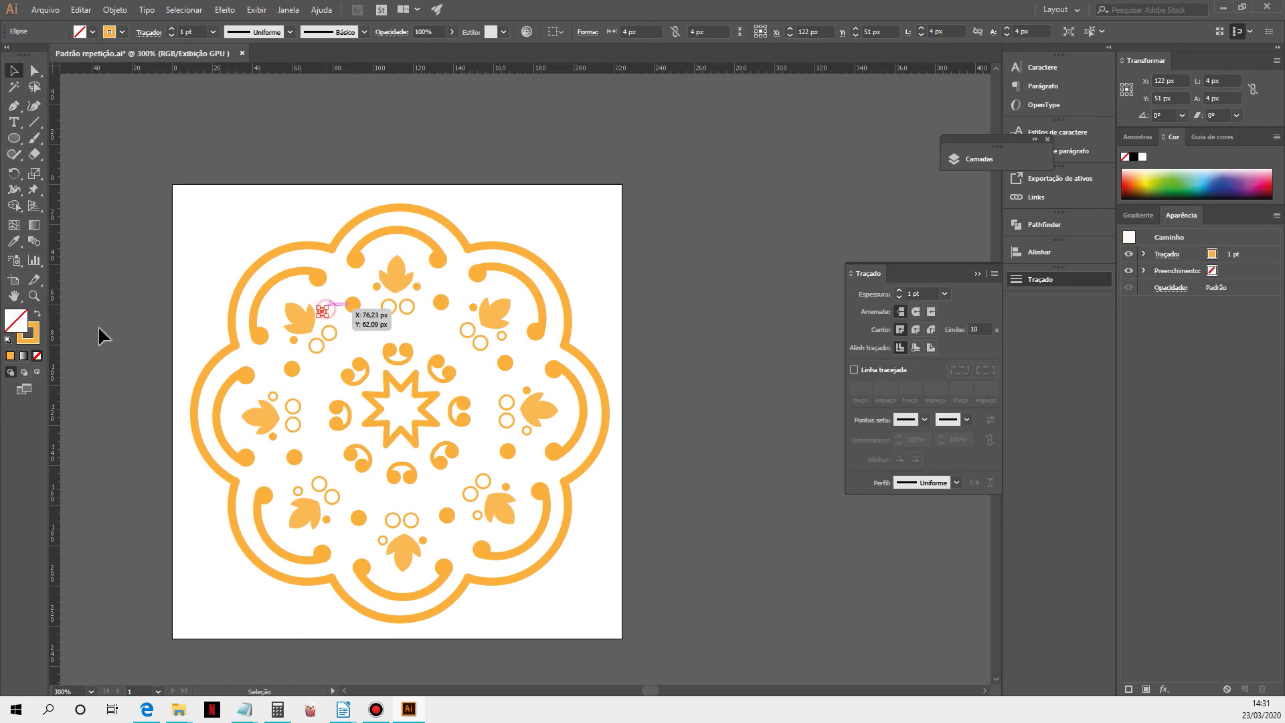
{"action": "left_click", "coordinate": [38, 315]}
{"action": "left_click", "coordinate": [270, 395]}
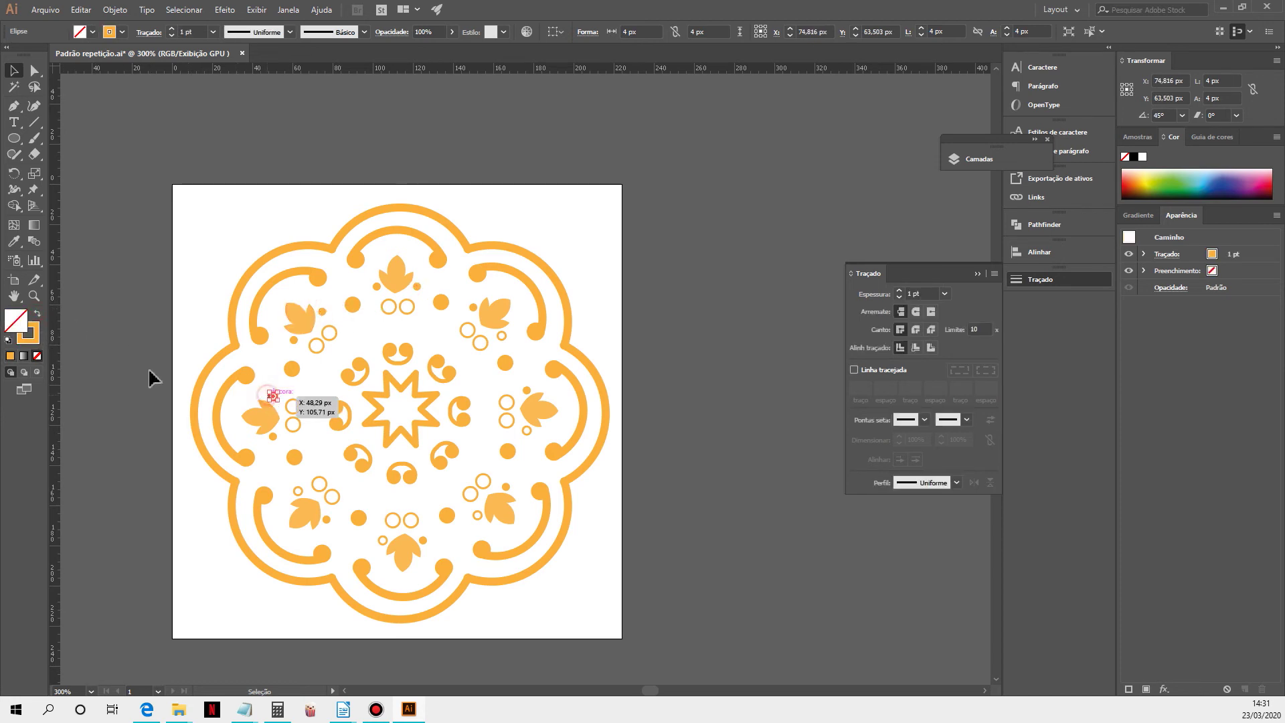
{"action": "left_click", "coordinate": [38, 315]}
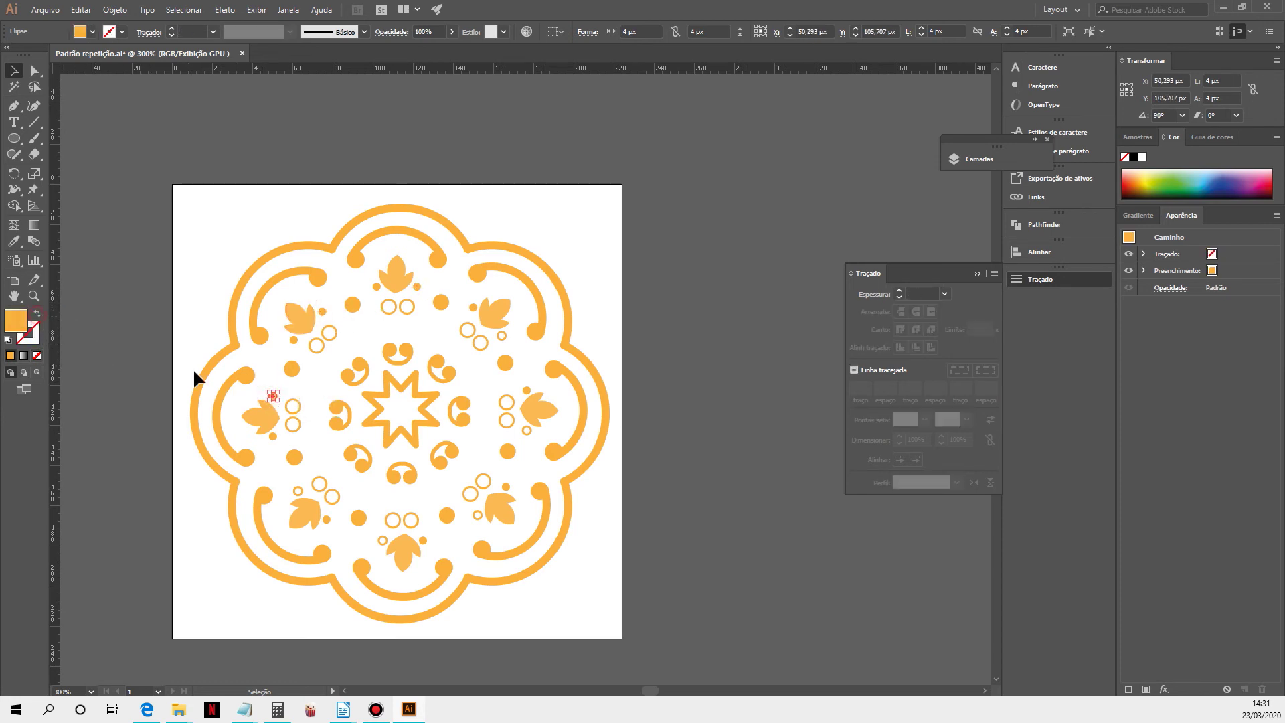
{"action": "left_click", "coordinate": [298, 489]}
{"action": "left_click", "coordinate": [39, 315]}
{"action": "left_click", "coordinate": [384, 540]}
{"action": "left_click", "coordinate": [38, 315]}
{"action": "left_click", "coordinate": [477, 515]}
{"action": "left_click", "coordinate": [38, 316]}
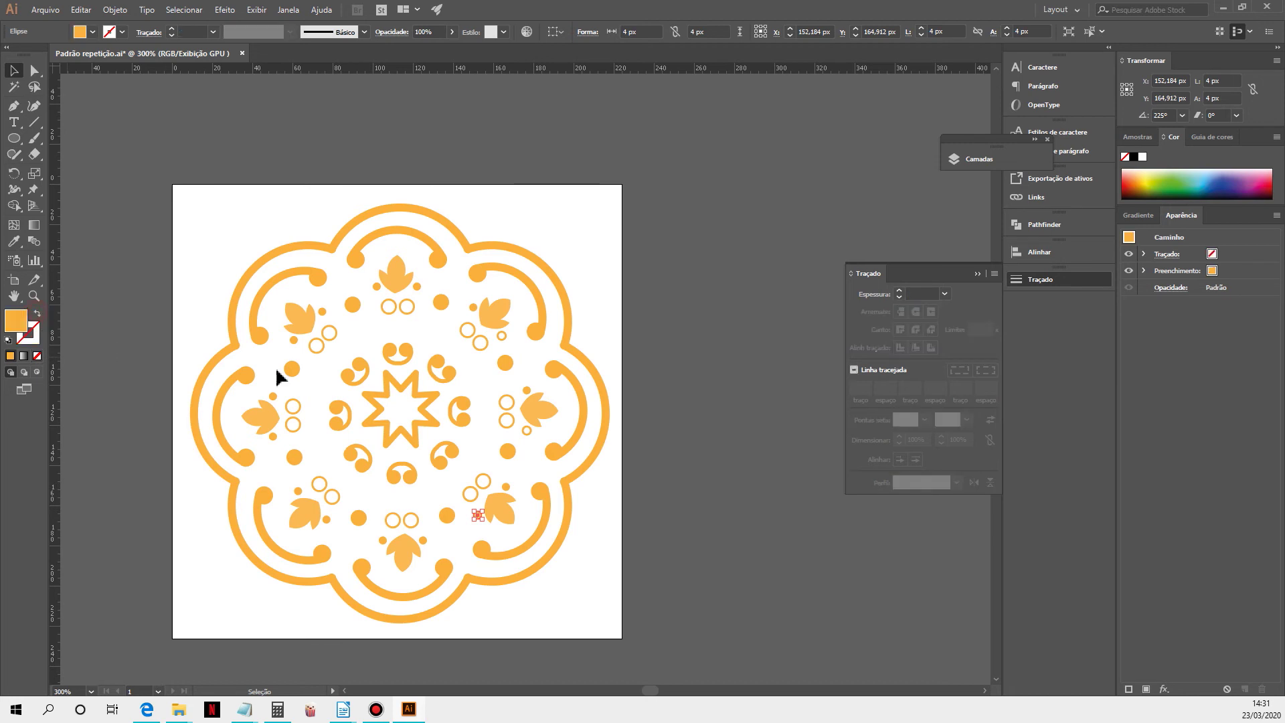
{"action": "left_click", "coordinate": [526, 430]}
{"action": "left_click", "coordinate": [39, 315]}
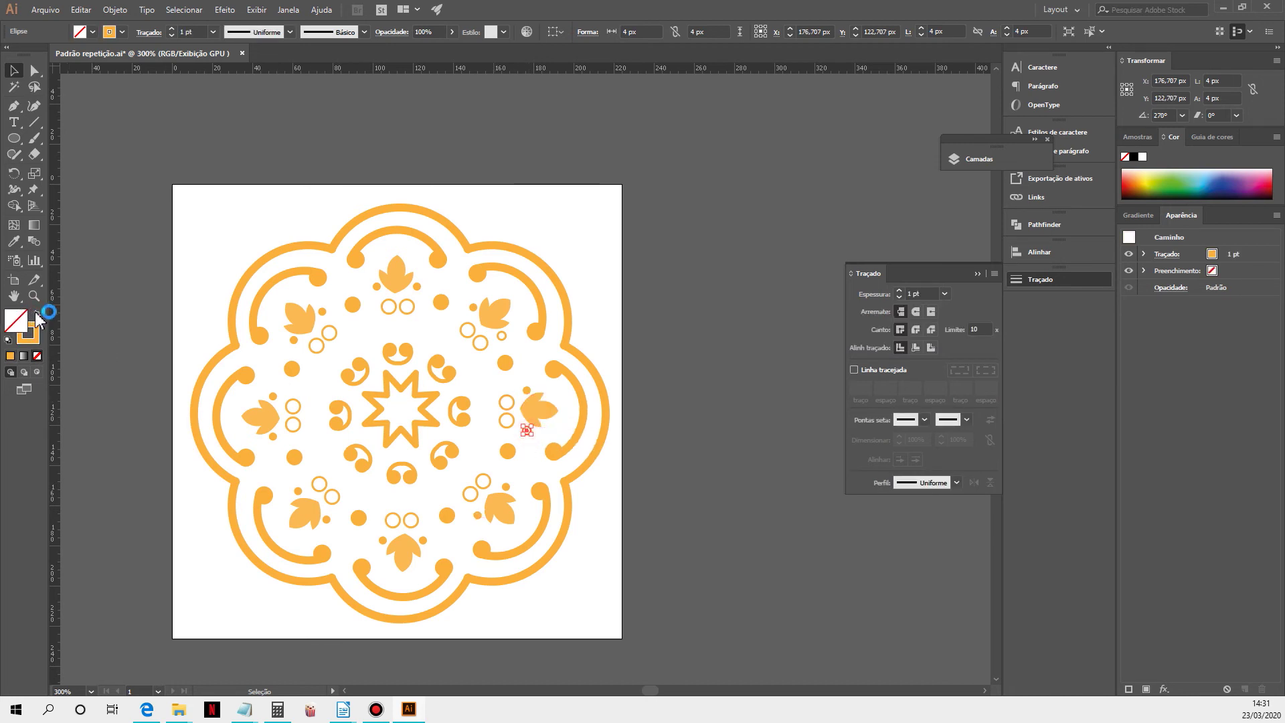
{"action": "left_click", "coordinate": [504, 337]}
{"action": "left_click", "coordinate": [38, 314]}
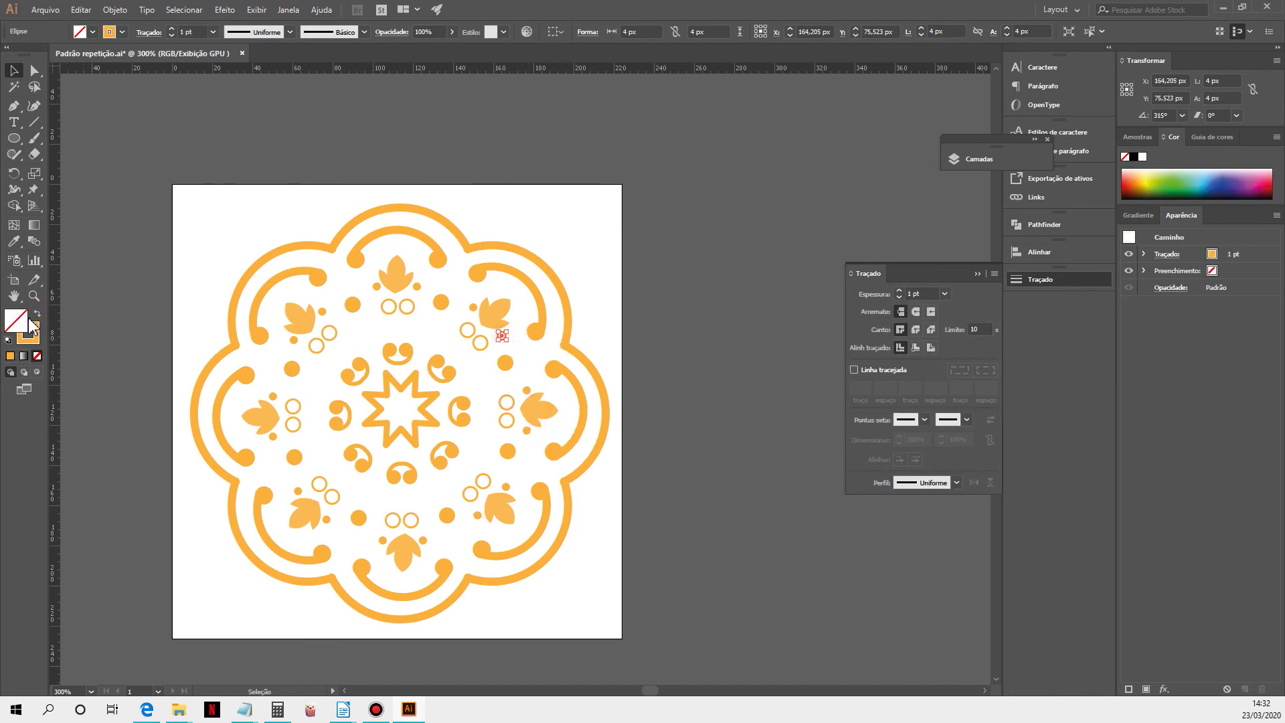
{"action": "left_click", "coordinate": [37, 316]}
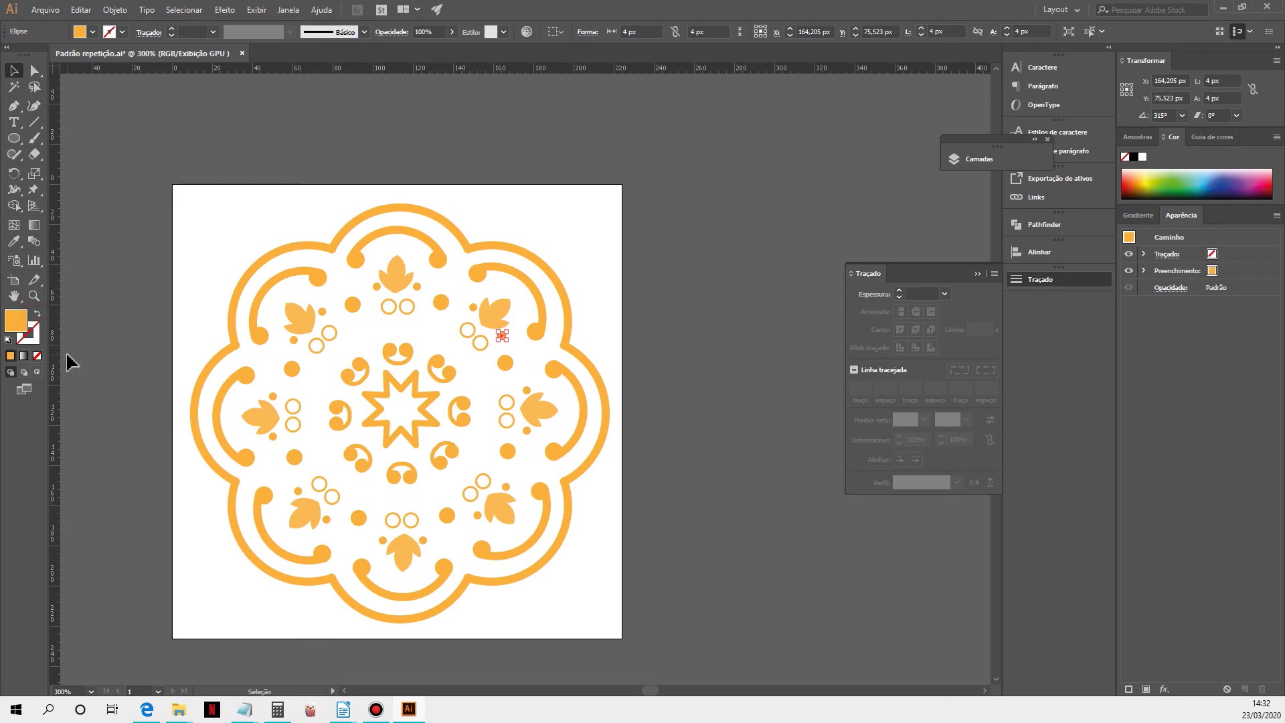
{"action": "left_click", "coordinate": [224, 310]}
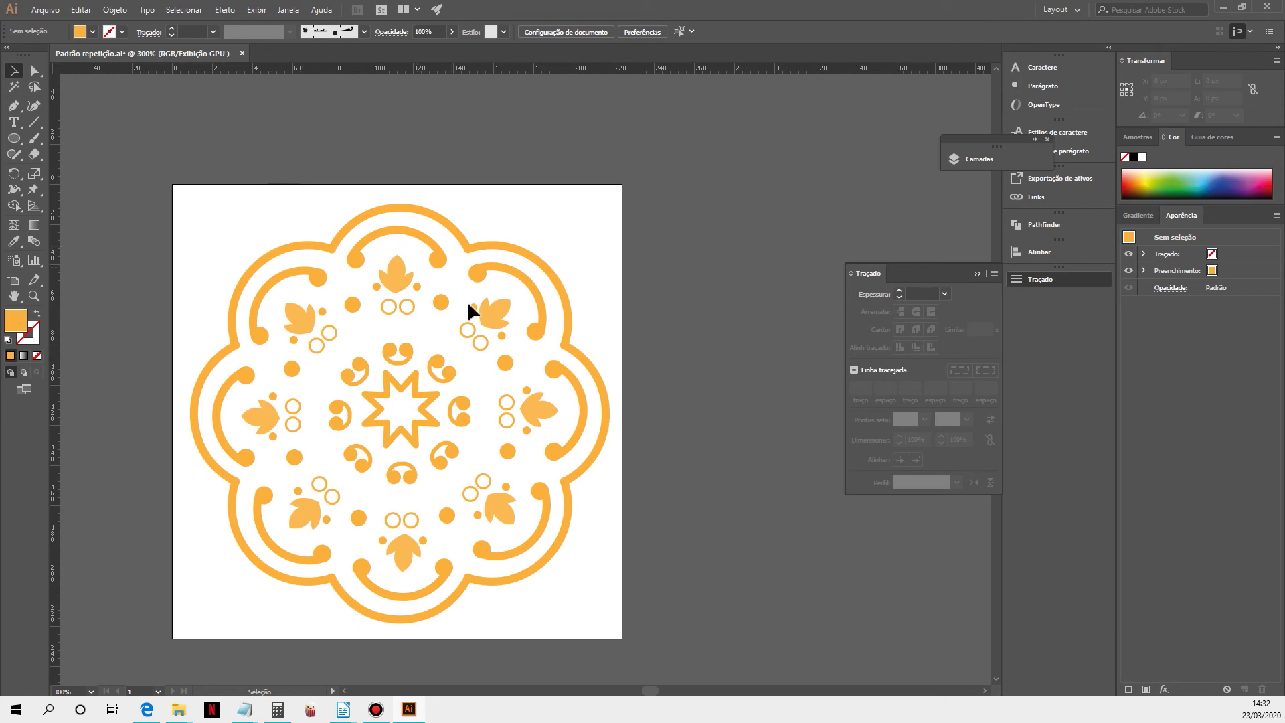
- Outline the strokes of all sixteen 7 px rings arranged in pairs around the rosette
{"action": "left_click", "coordinate": [407, 307]}
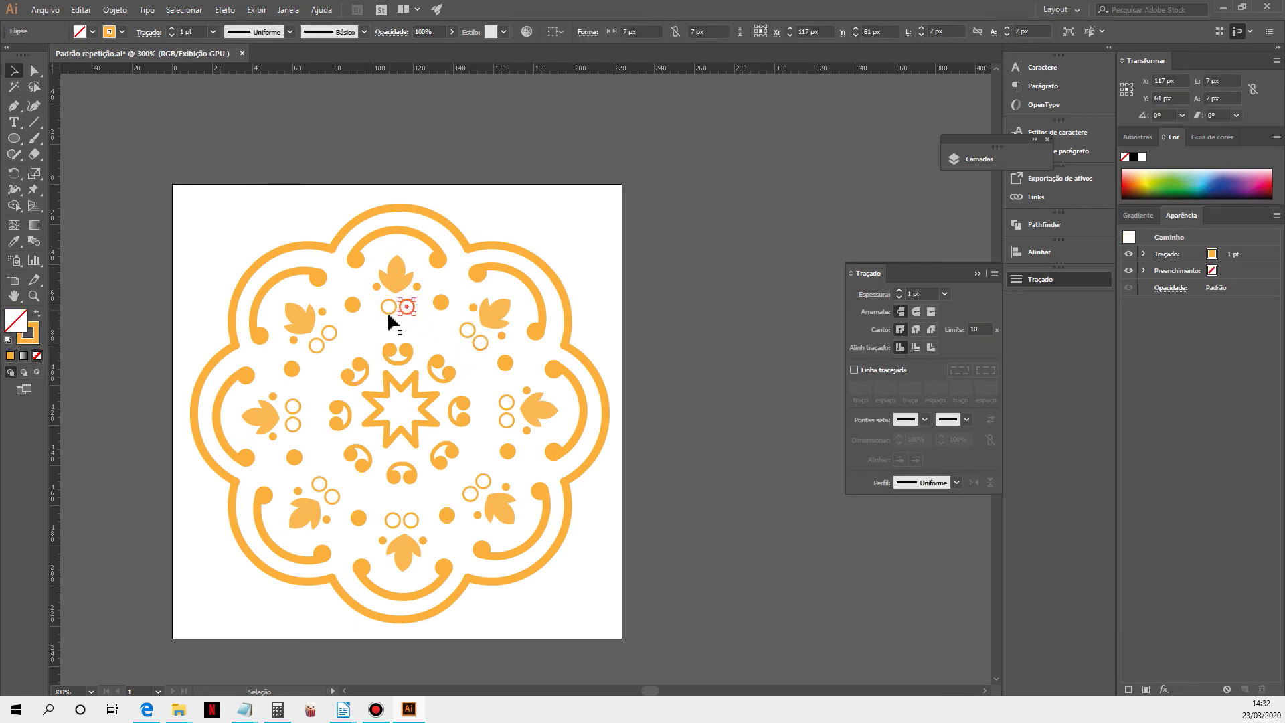
{"action": "left_click", "coordinate": [388, 306], "text": "shift"}
{"action": "left_click", "coordinate": [329, 333], "text": "shift"}
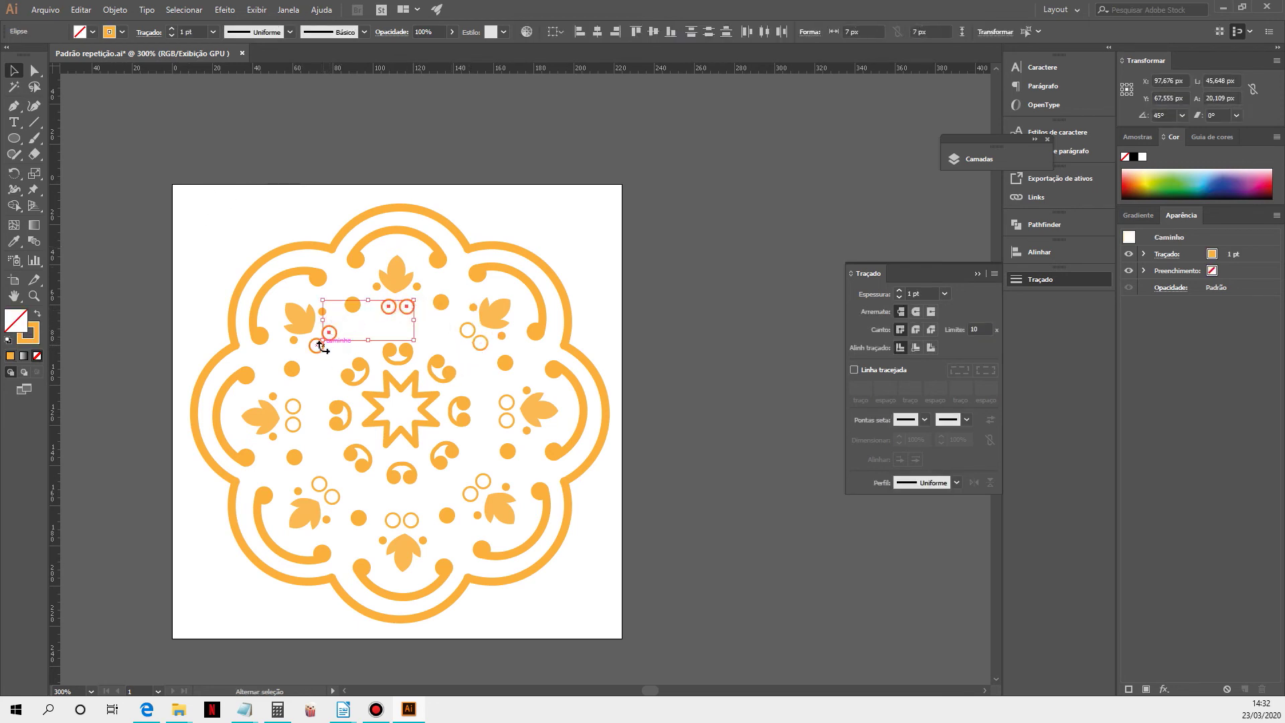
{"action": "left_click", "coordinate": [293, 406], "text": "shift"}
{"action": "left_click", "coordinate": [293, 425], "text": "shift"}
{"action": "left_click", "coordinate": [319, 484], "text": "shift"}
{"action": "left_click", "coordinate": [333, 496], "text": "shift"}
{"action": "left_click", "coordinate": [392, 519], "text": "shift"}
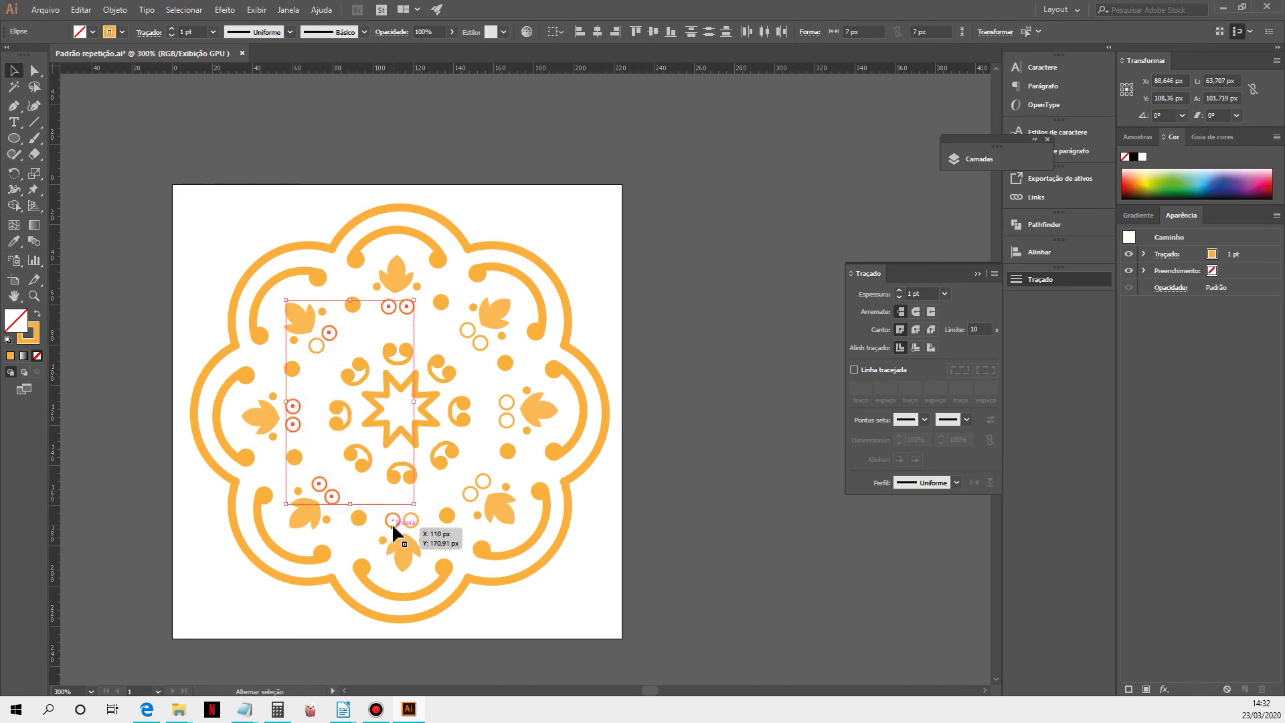
{"action": "left_click_drag", "start_coordinate": [415, 528], "coordinate": [413, 526]}
{"action": "key", "text": "ctrl+z"}
{"action": "left_click", "coordinate": [415, 515], "text": "shift"}
{"action": "left_click", "coordinate": [468, 502], "text": "shift"}
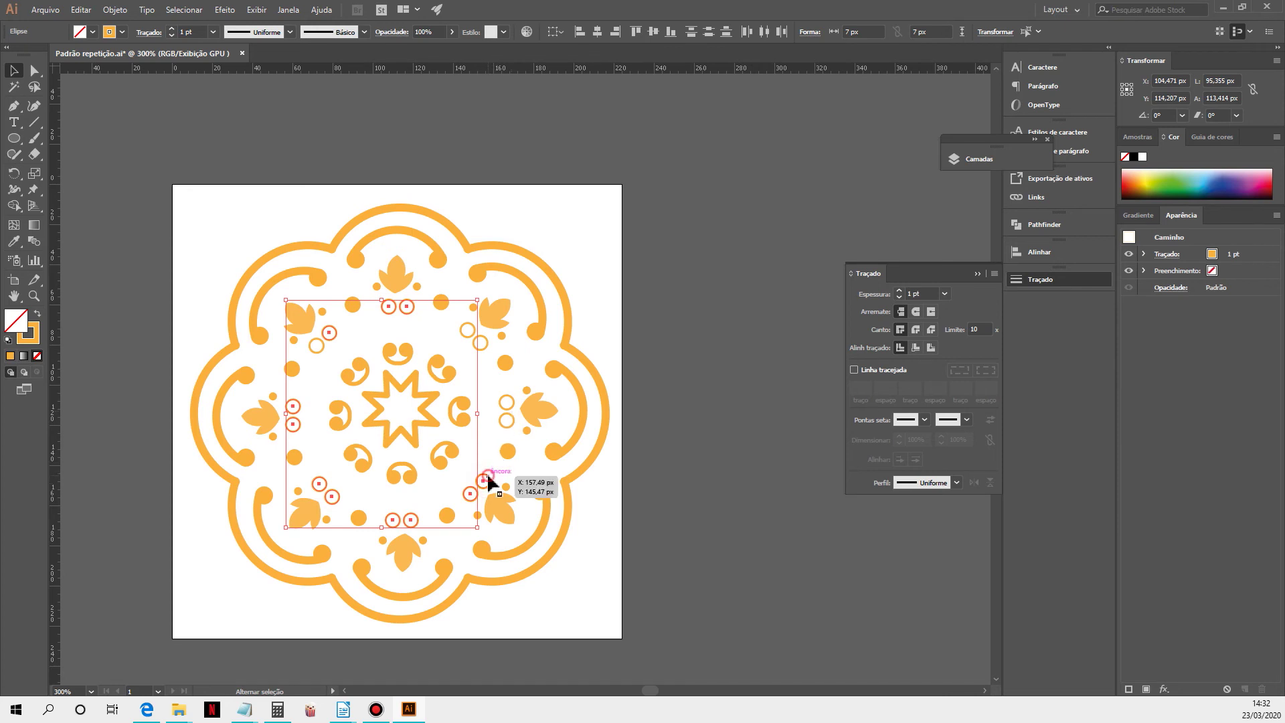
{"action": "left_click", "coordinate": [484, 480], "text": "shift"}
{"action": "left_click", "coordinate": [505, 420], "text": "shift"}
{"action": "left_click", "coordinate": [505, 403], "text": "shift"}
{"action": "left_click", "coordinate": [480, 344], "text": "shift"}
{"action": "left_click", "coordinate": [467, 332], "text": "shift"}
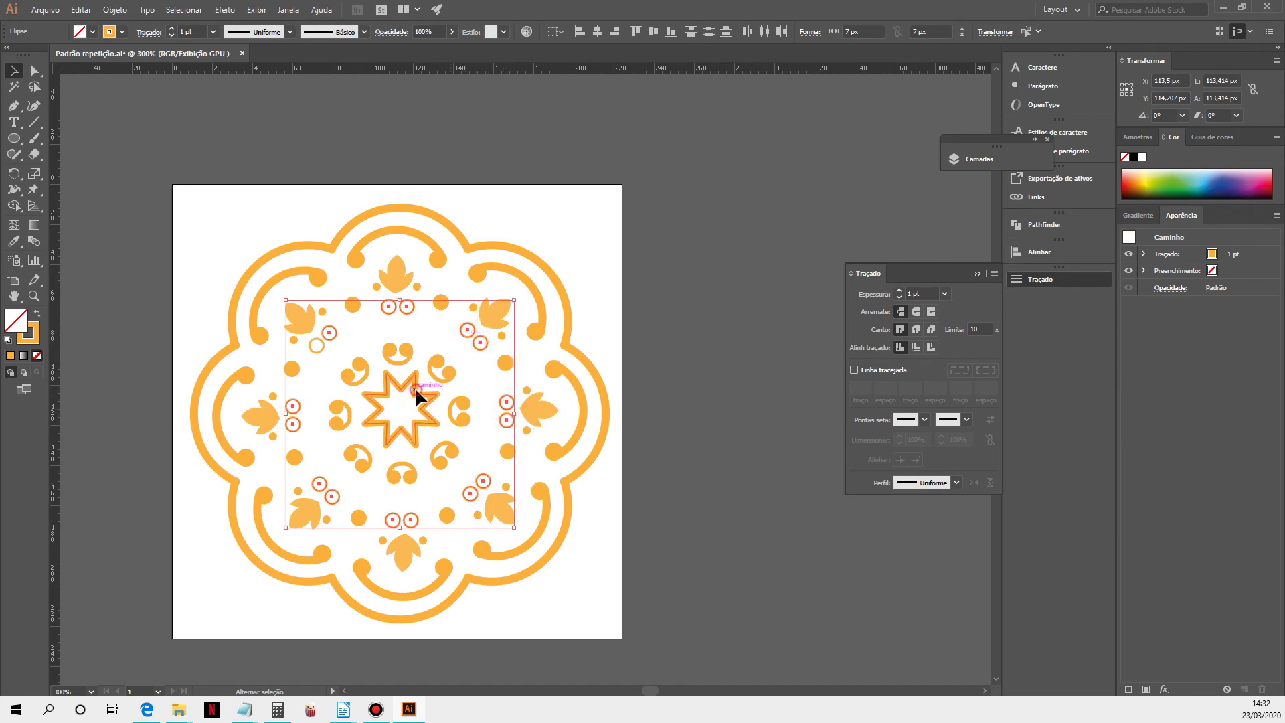
{"action": "left_click", "coordinate": [416, 390], "text": "shift"}
{"action": "left_click", "coordinate": [415, 390], "text": "shift"}
{"action": "left_click", "coordinate": [318, 346], "text": "shift"}
{"action": "left_click", "coordinate": [125, 12]}
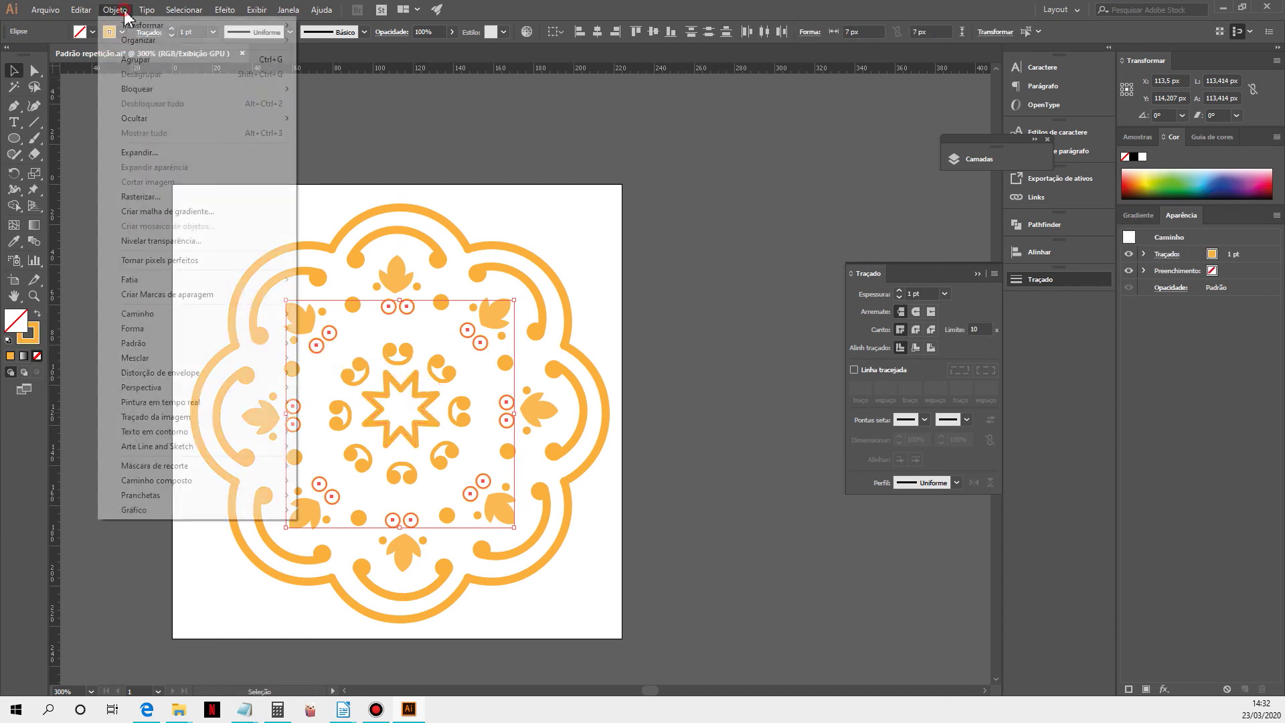
{"action": "mouse_move", "coordinate": [167, 319]}
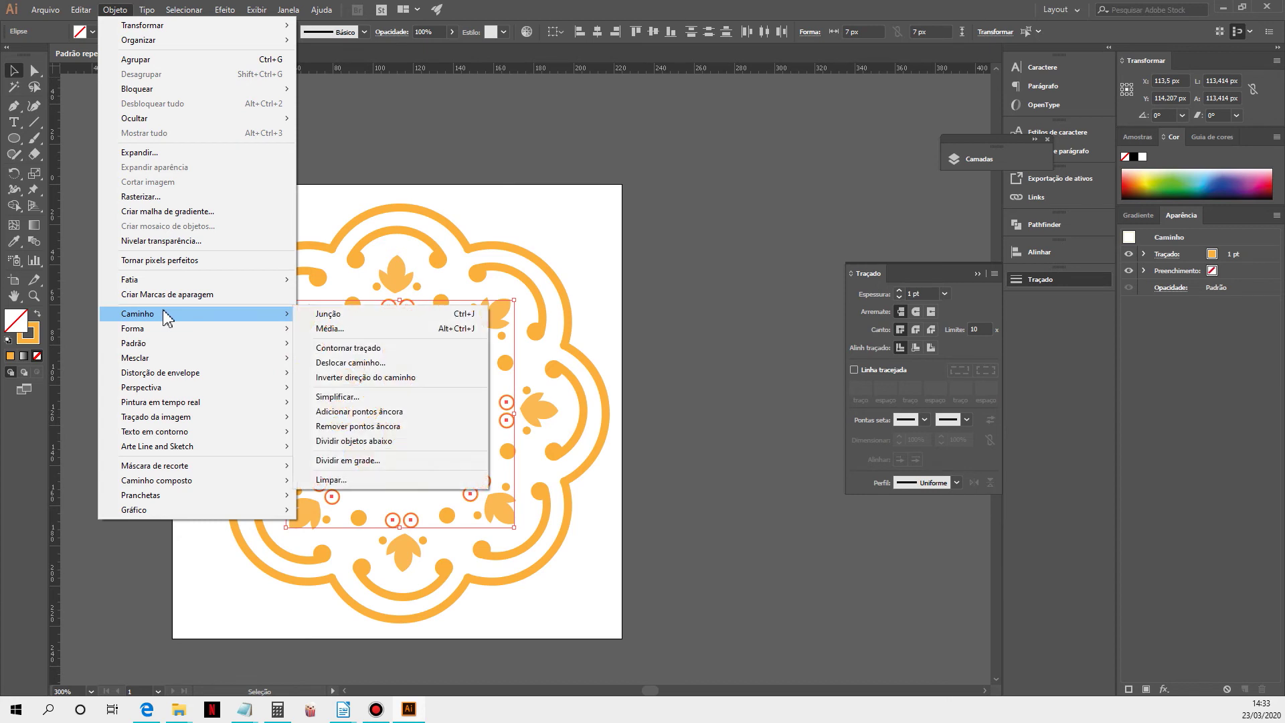
{"action": "left_click", "coordinate": [337, 348]}
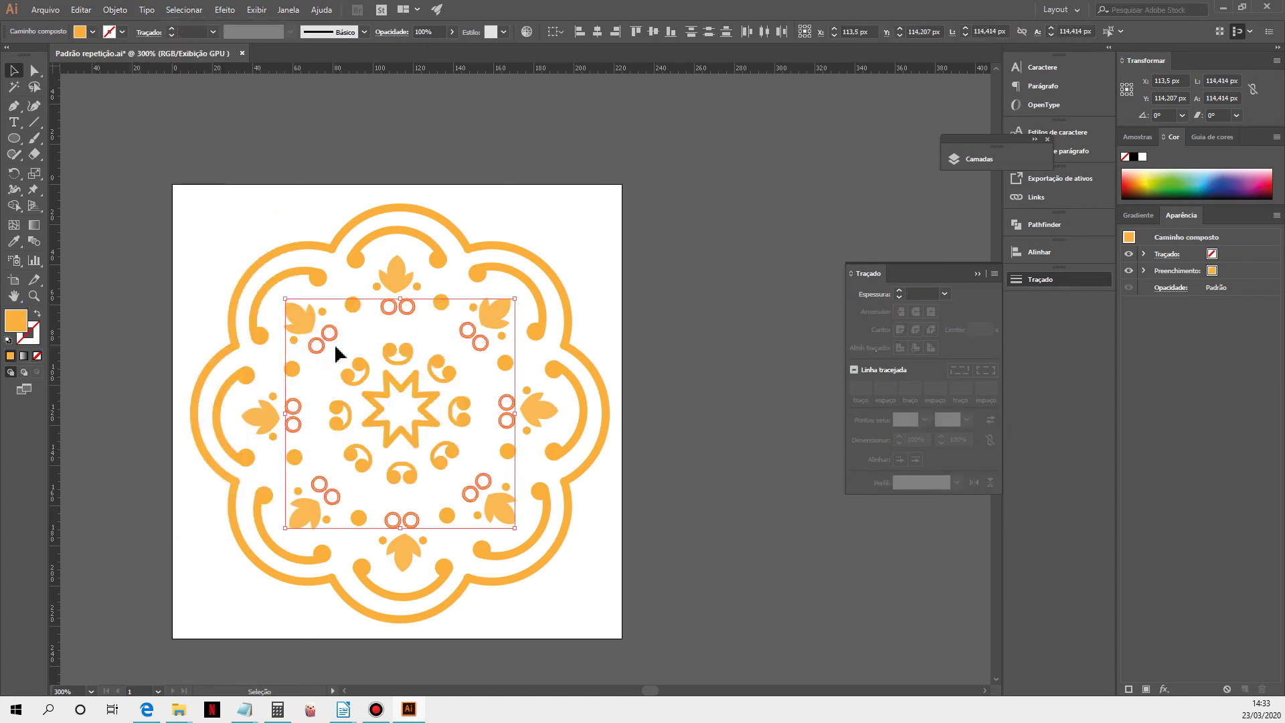
- Outline the 3 pt stroke of the central eight-pointed star
{"action": "left_click", "coordinate": [397, 387]}
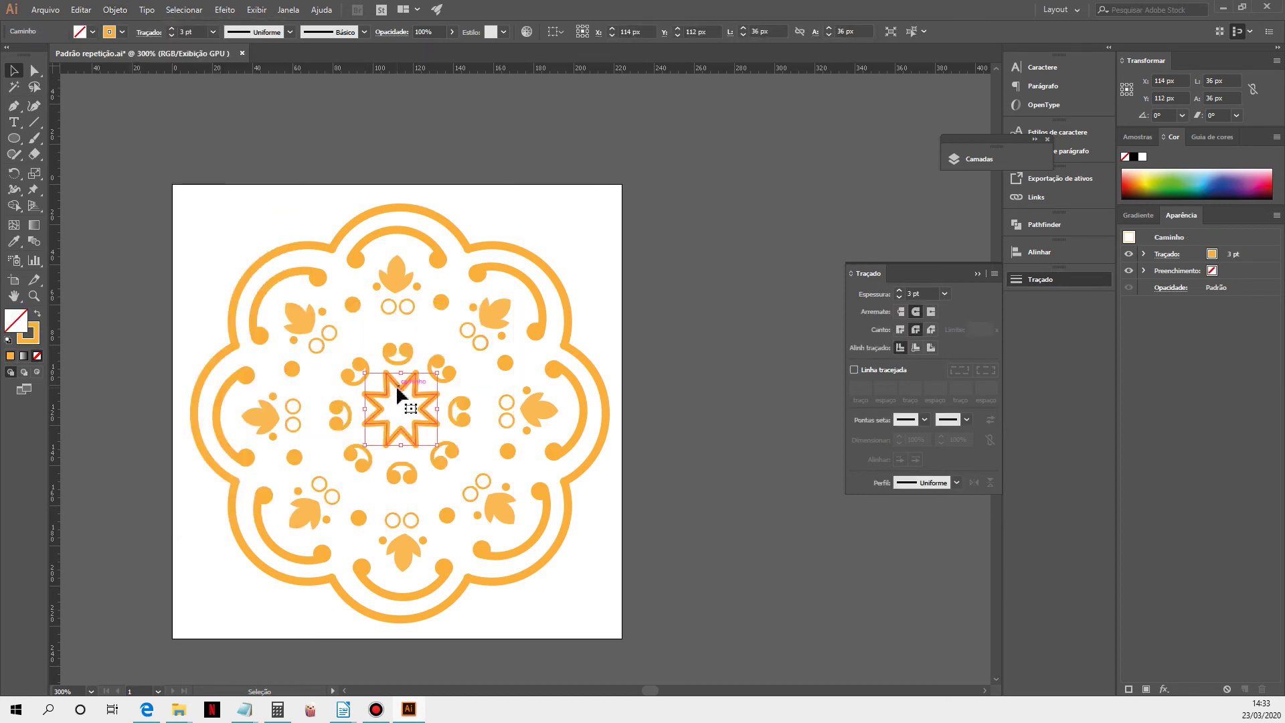
{"action": "left_click", "coordinate": [389, 312]}
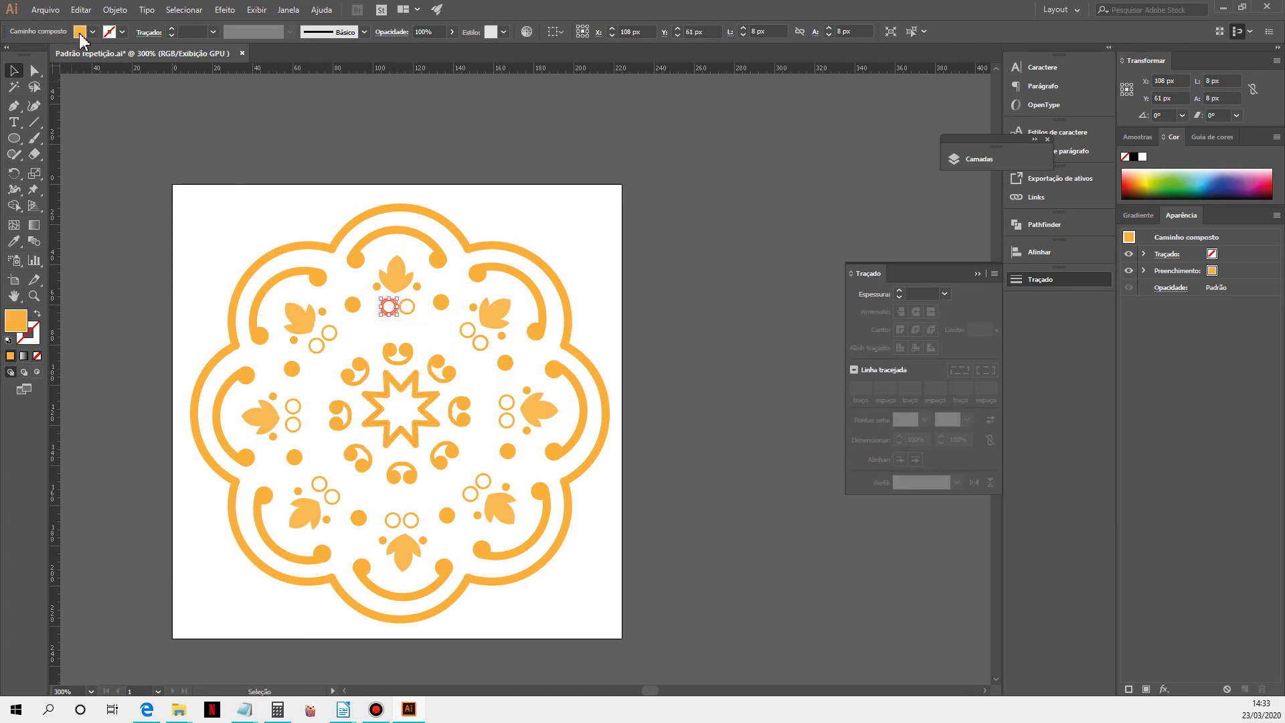
{"action": "left_click", "coordinate": [416, 379]}
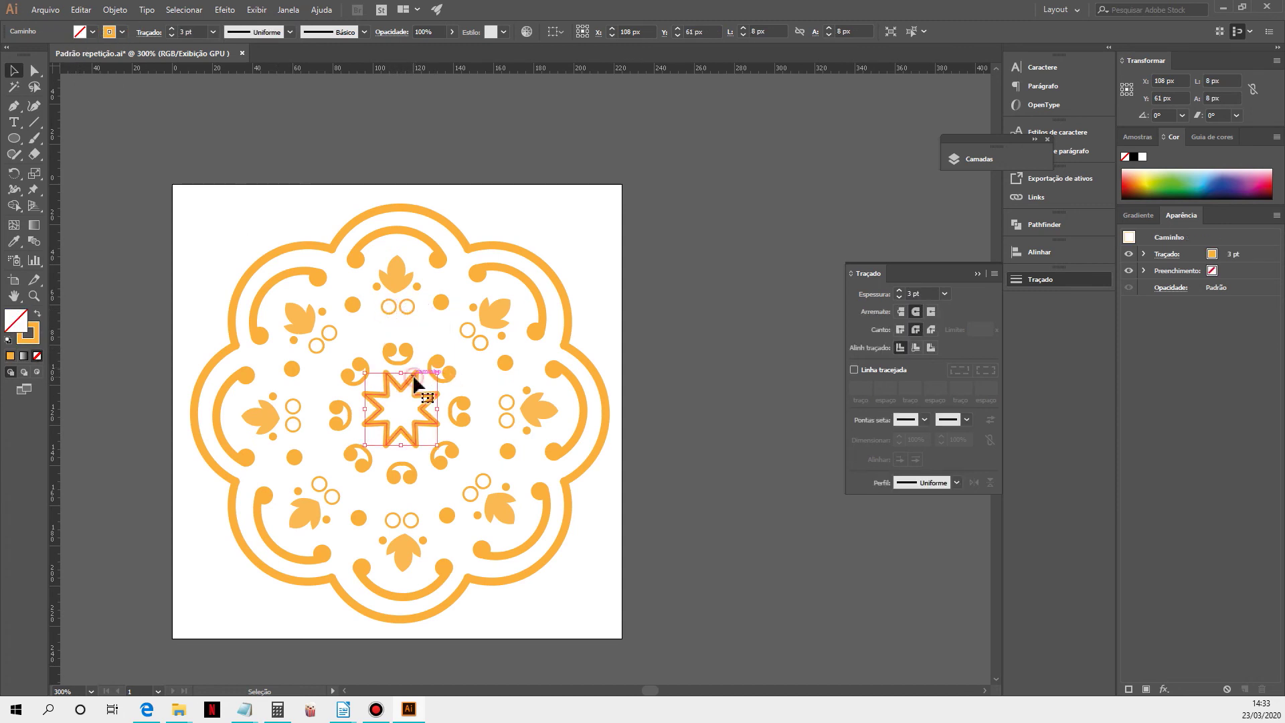
{"action": "left_click", "coordinate": [118, 10]}
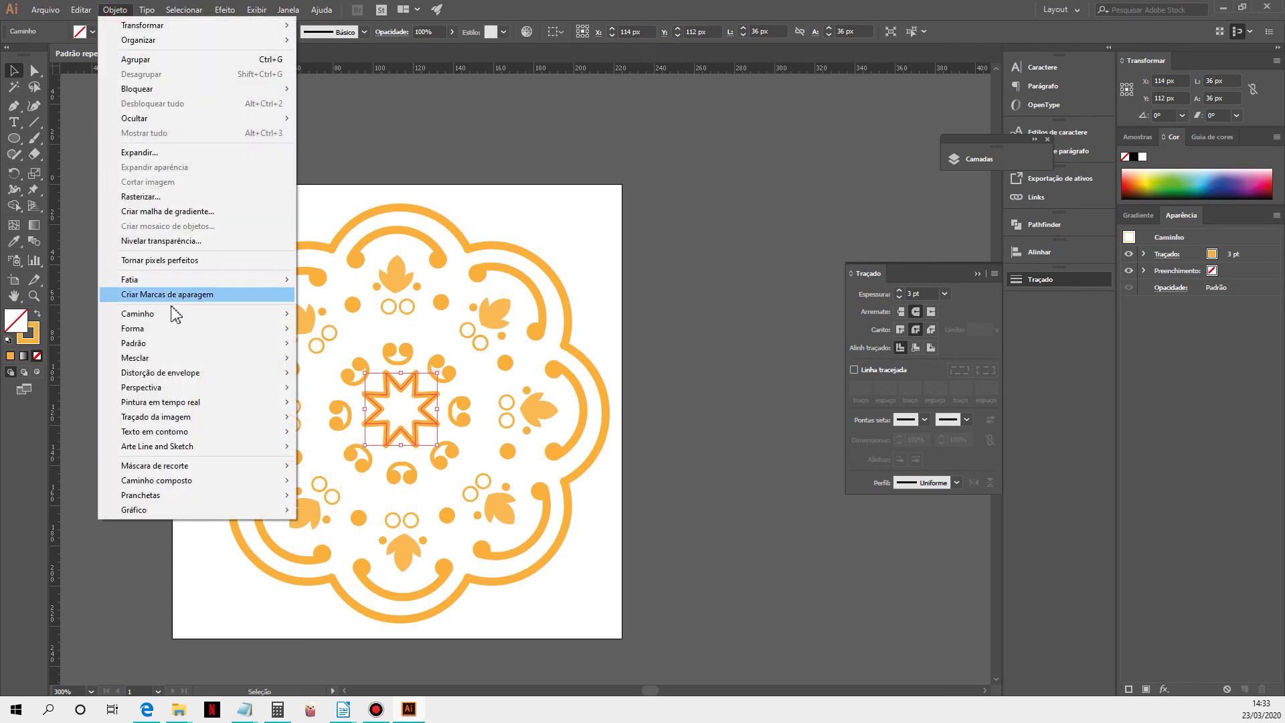
{"action": "mouse_move", "coordinate": [171, 316]}
{"action": "left_click", "coordinate": [337, 350]}
{"action": "left_click", "coordinate": [201, 253]}
- Recolour the fill of every shape in the rosette with the pink swatch
{"action": "key", "text": "ctrl+a"}
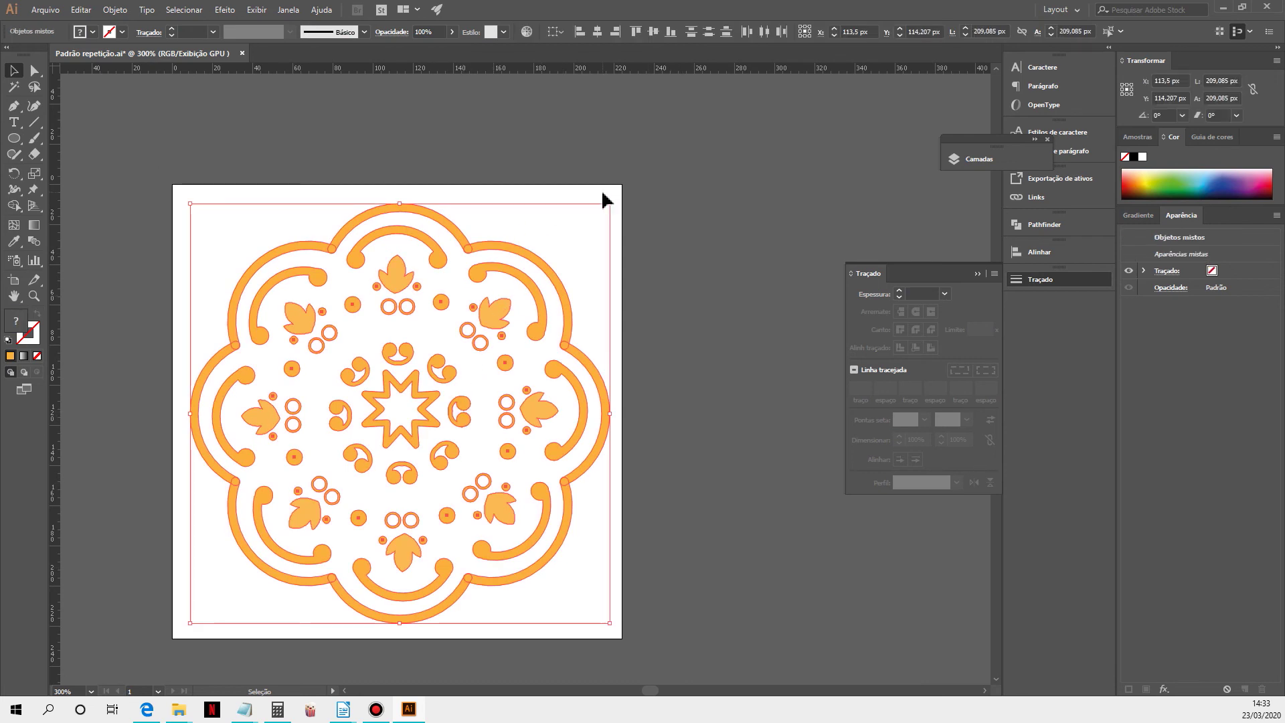
{"action": "left_click", "coordinate": [703, 278]}
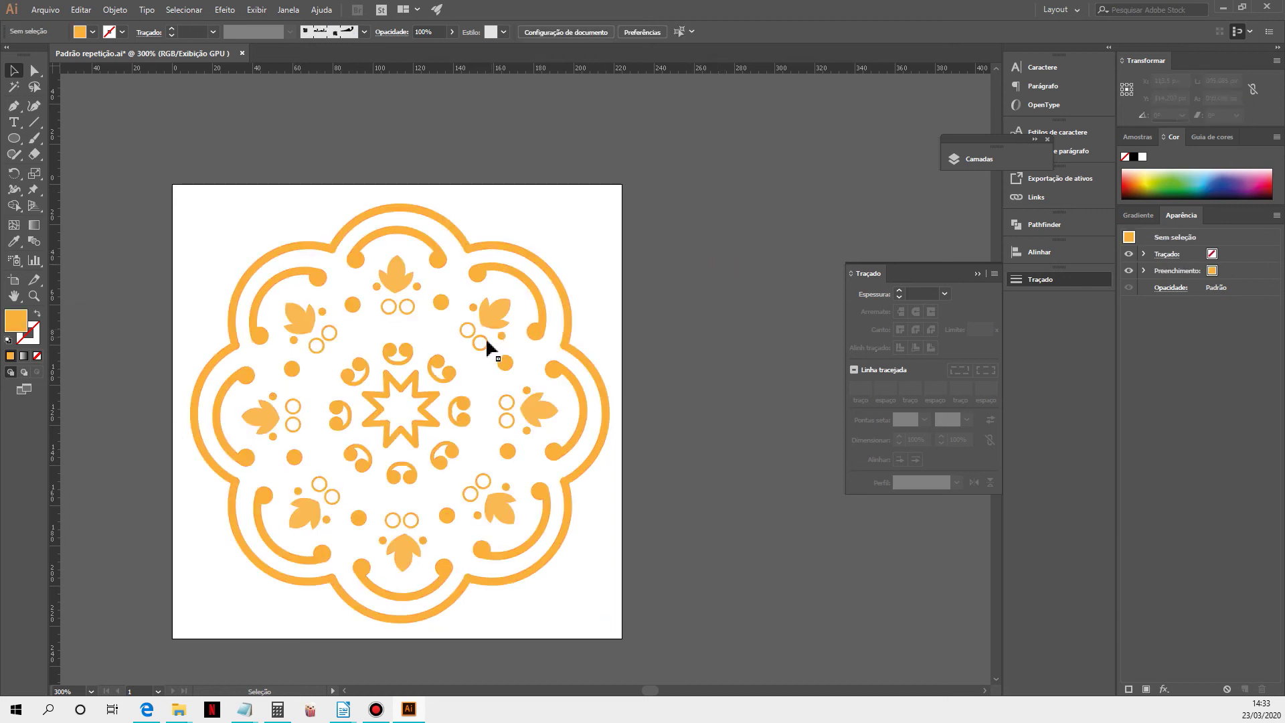
{"action": "left_click", "coordinate": [479, 341]}
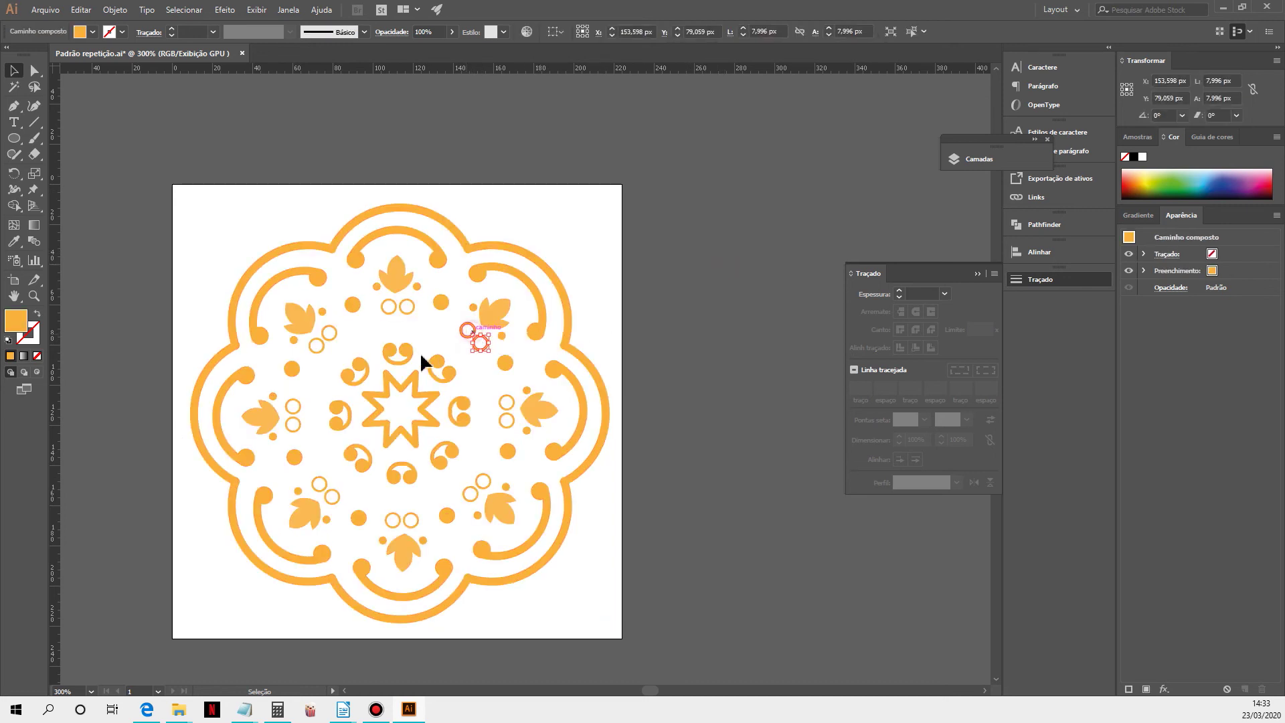
{"action": "left_click", "coordinate": [402, 376]}
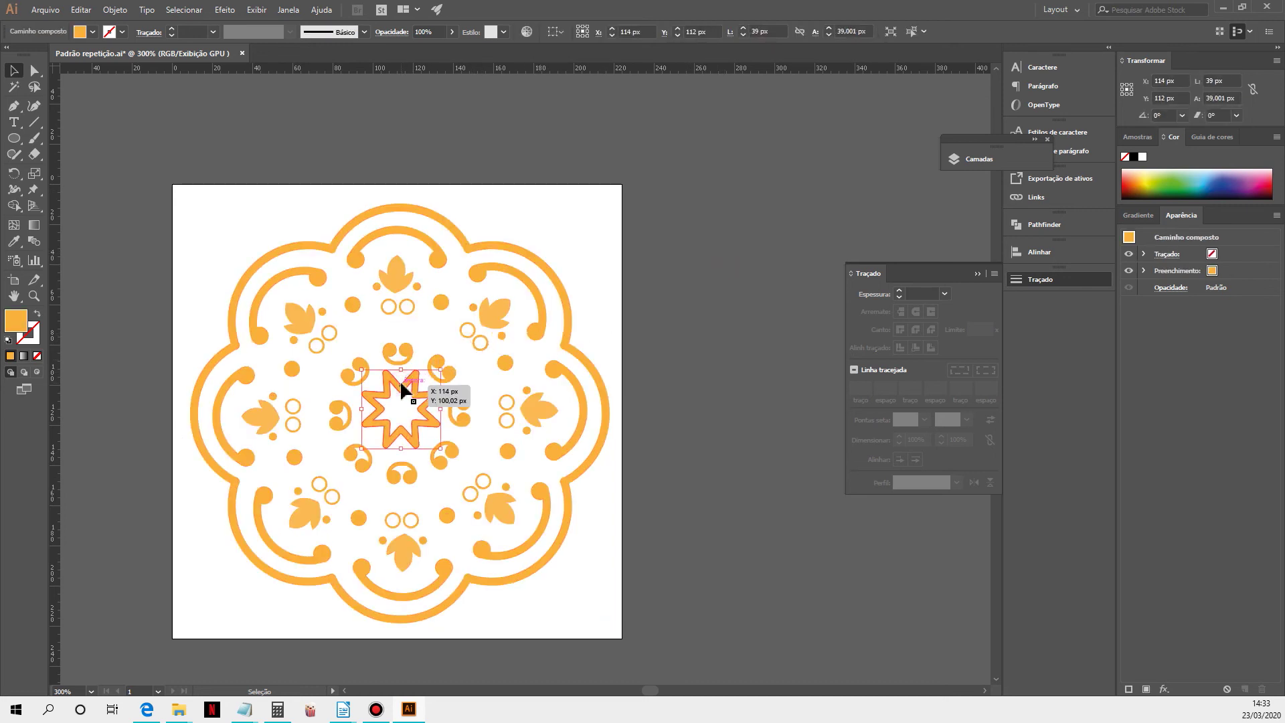
{"action": "left_click", "coordinate": [375, 286]}
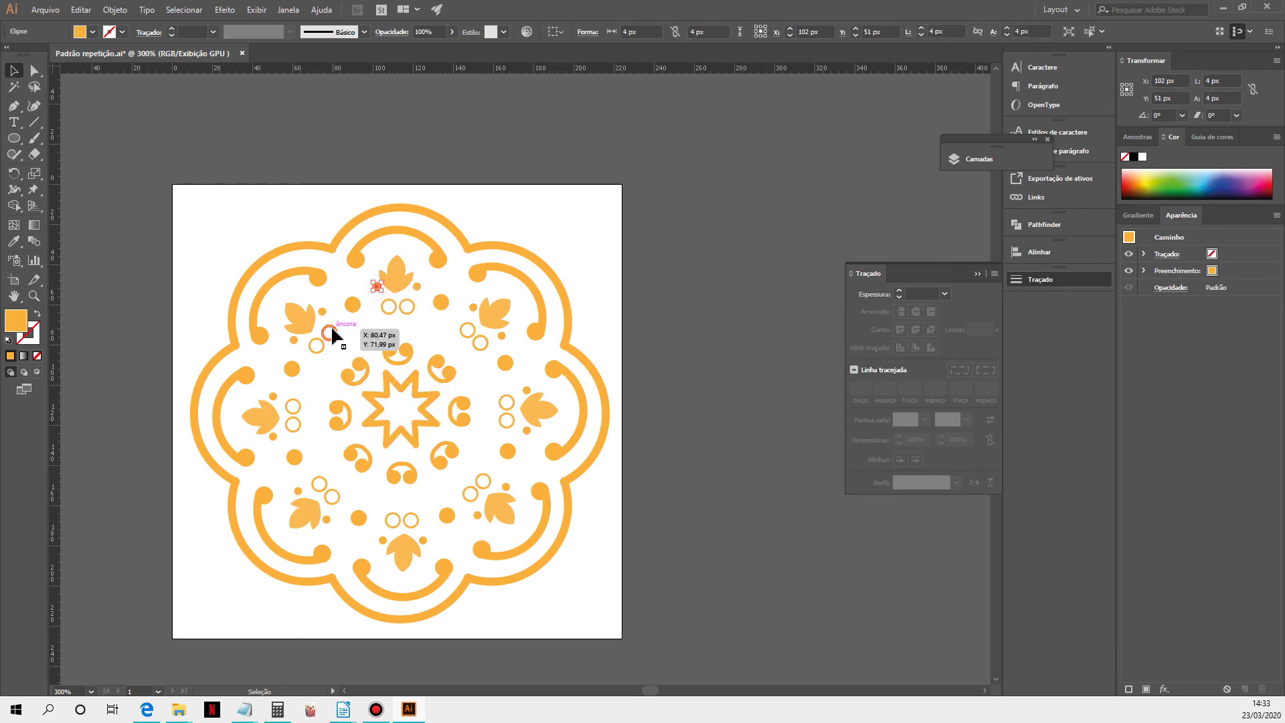
{"action": "left_click_drag", "start_coordinate": [152, 190], "coordinate": [683, 648]}
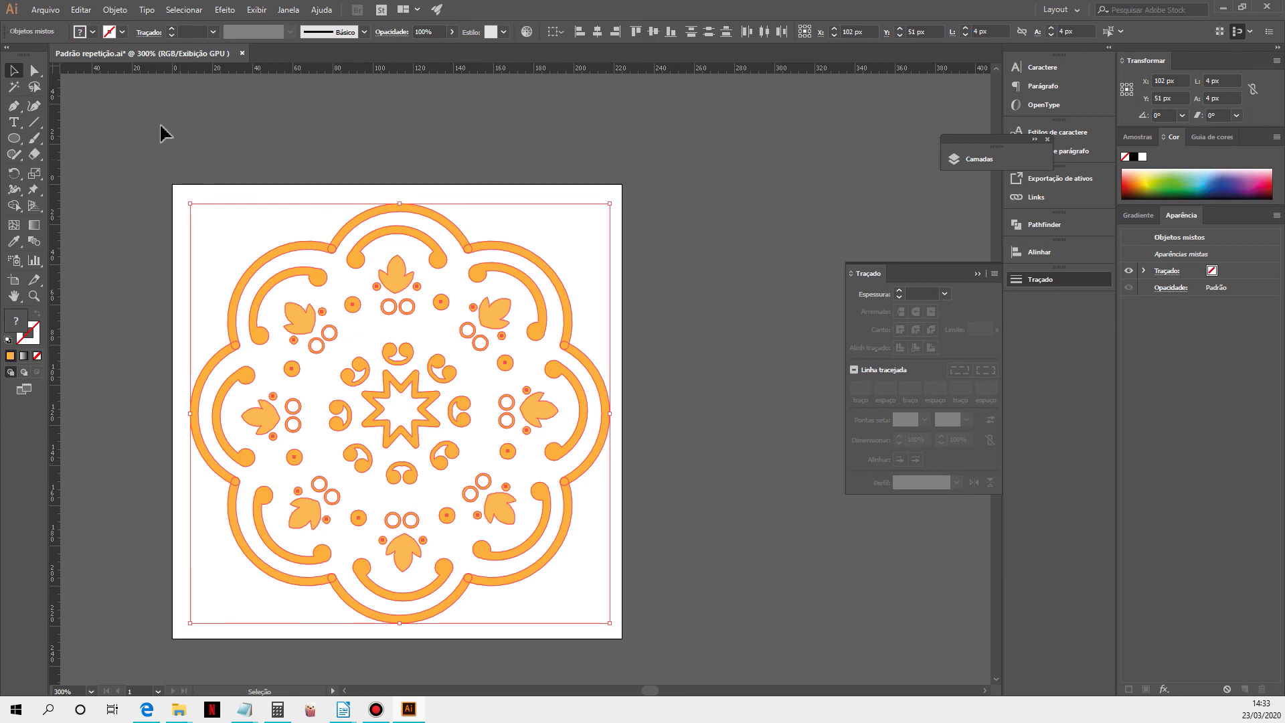
{"action": "left_click", "coordinate": [93, 31]}
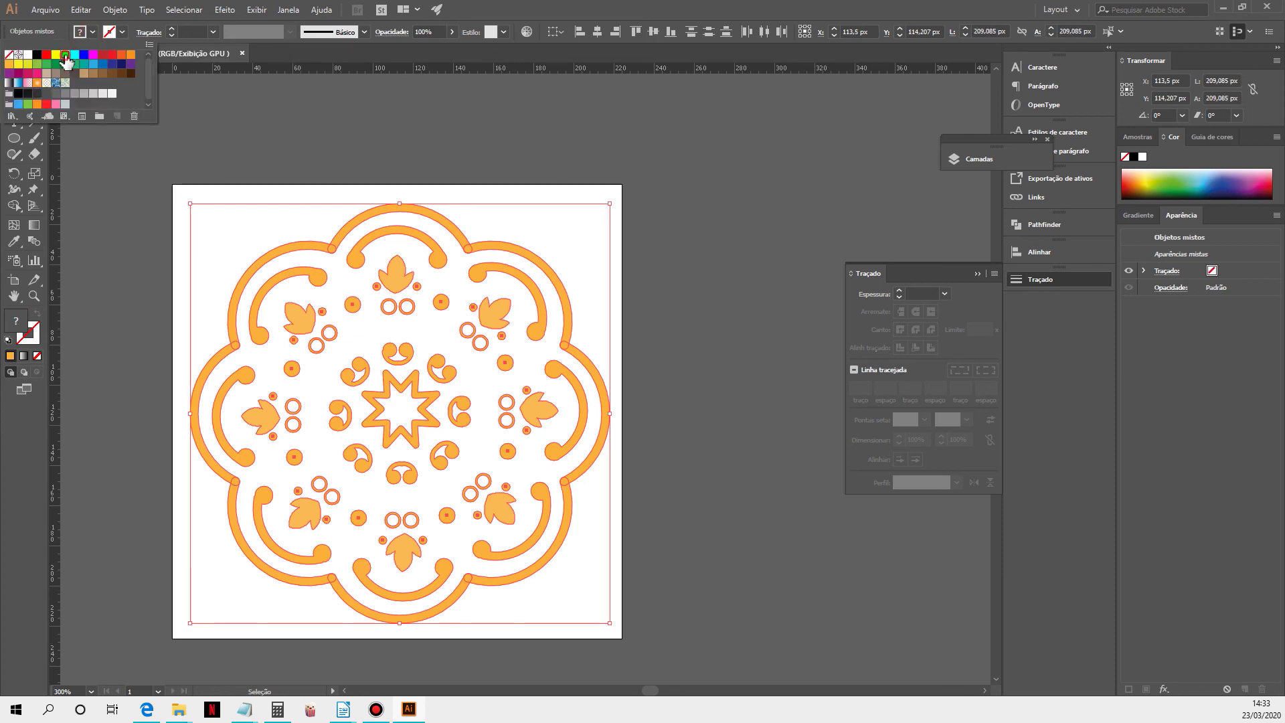
{"action": "left_click", "coordinate": [64, 55]}
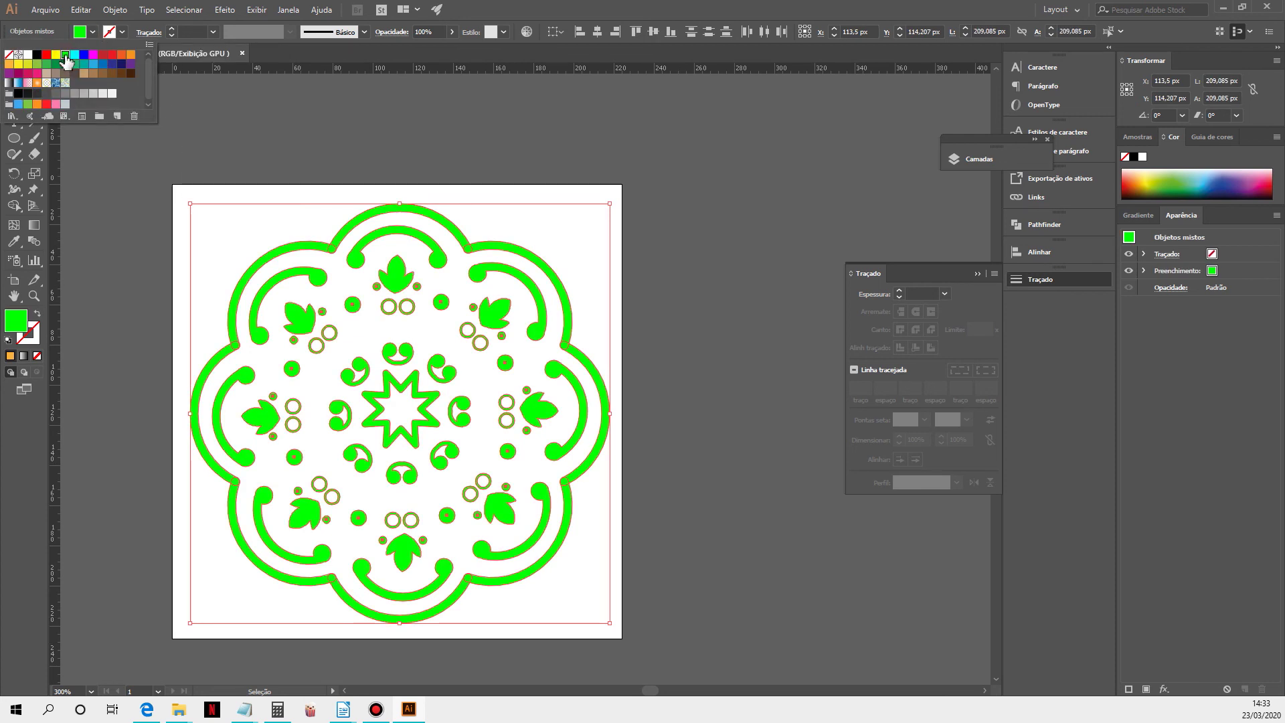
{"action": "left_click", "coordinate": [56, 104]}
{"action": "left_click", "coordinate": [745, 212]}
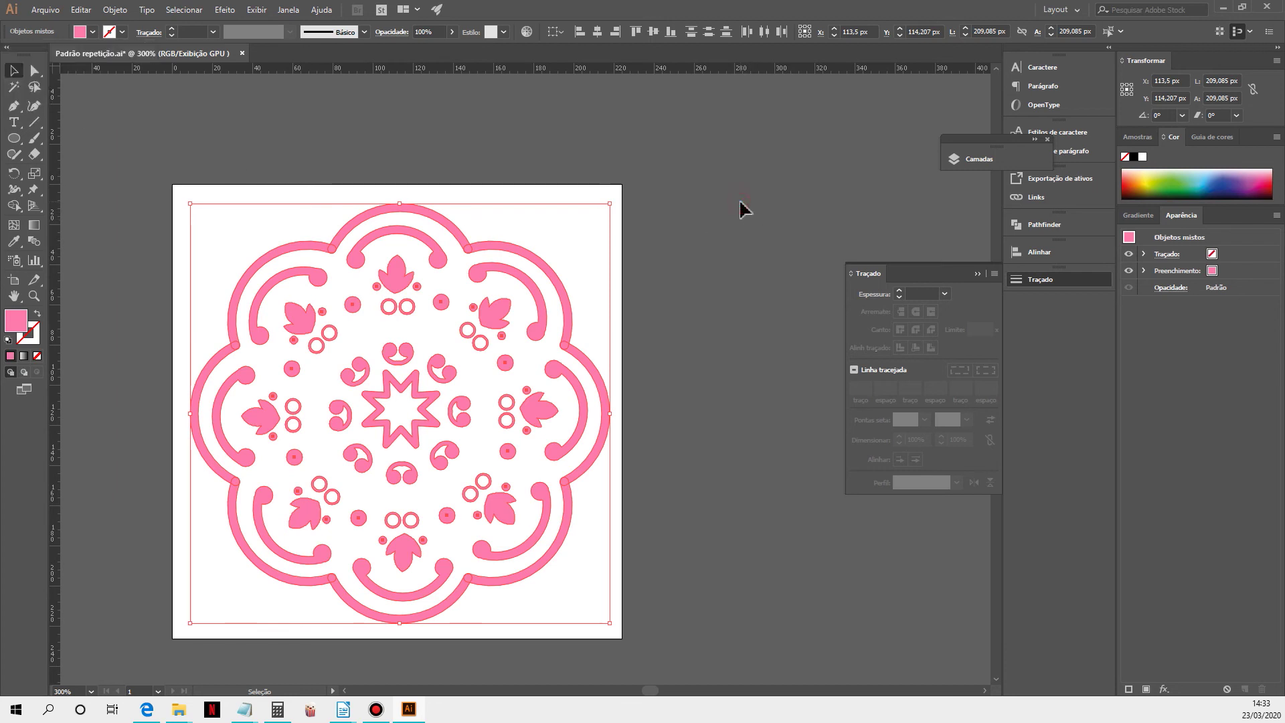
{"action": "left_click", "coordinate": [745, 210]}
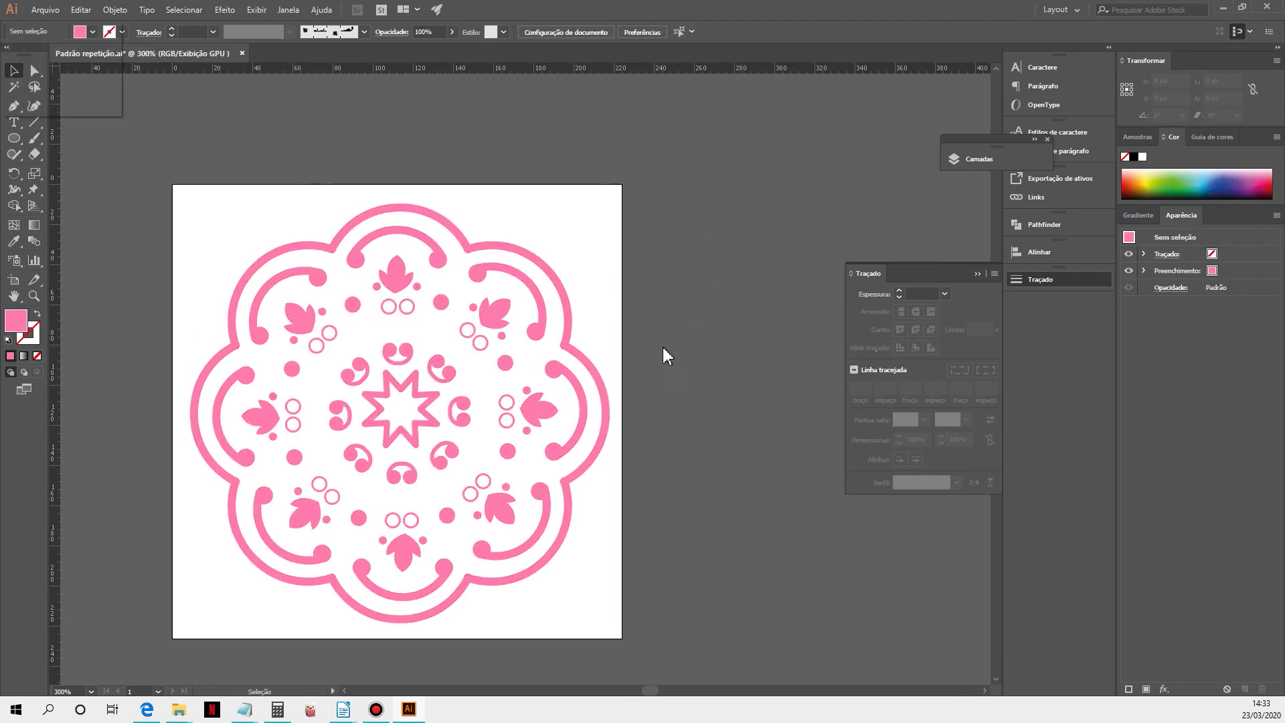
- Save the document and move the floating Layers panel below the Stroke panel
{"action": "left_click", "coordinate": [663, 347], "text": "ctrl+alt"}
{"action": "left_click_drag", "start_coordinate": [570, 423], "coordinate": [581, 347]}
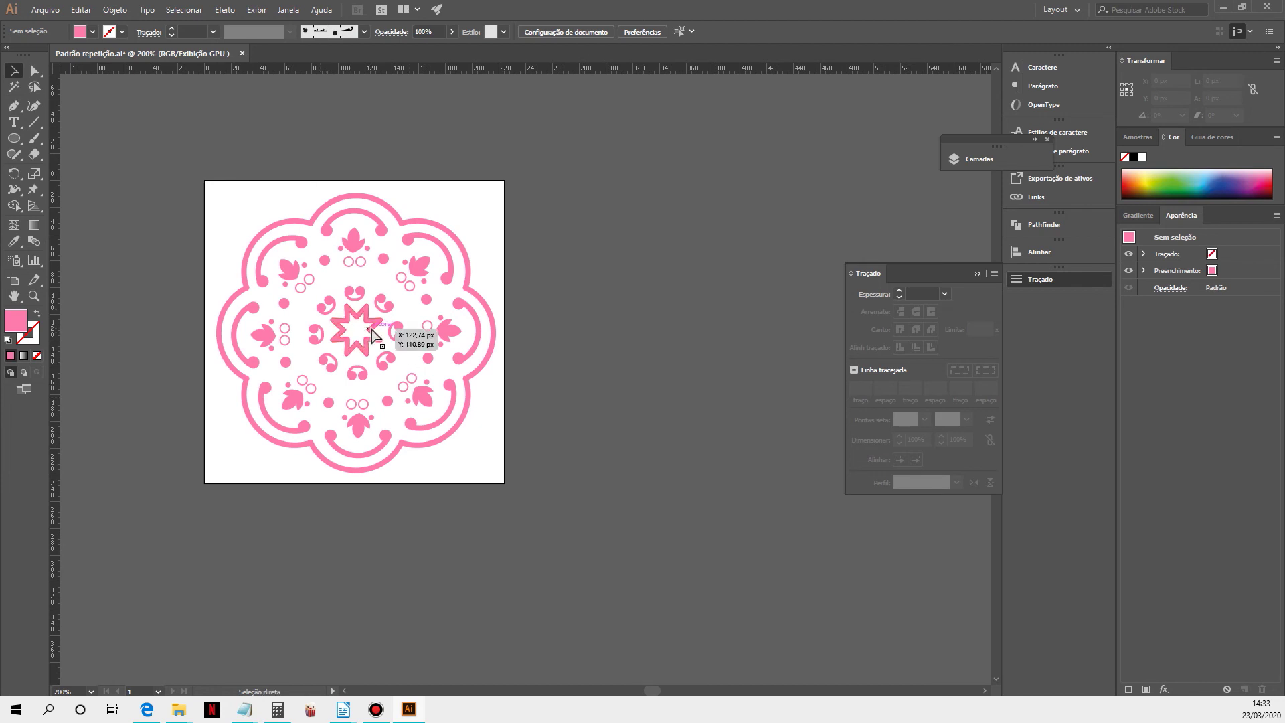
{"action": "key", "text": "ctrl+s"}
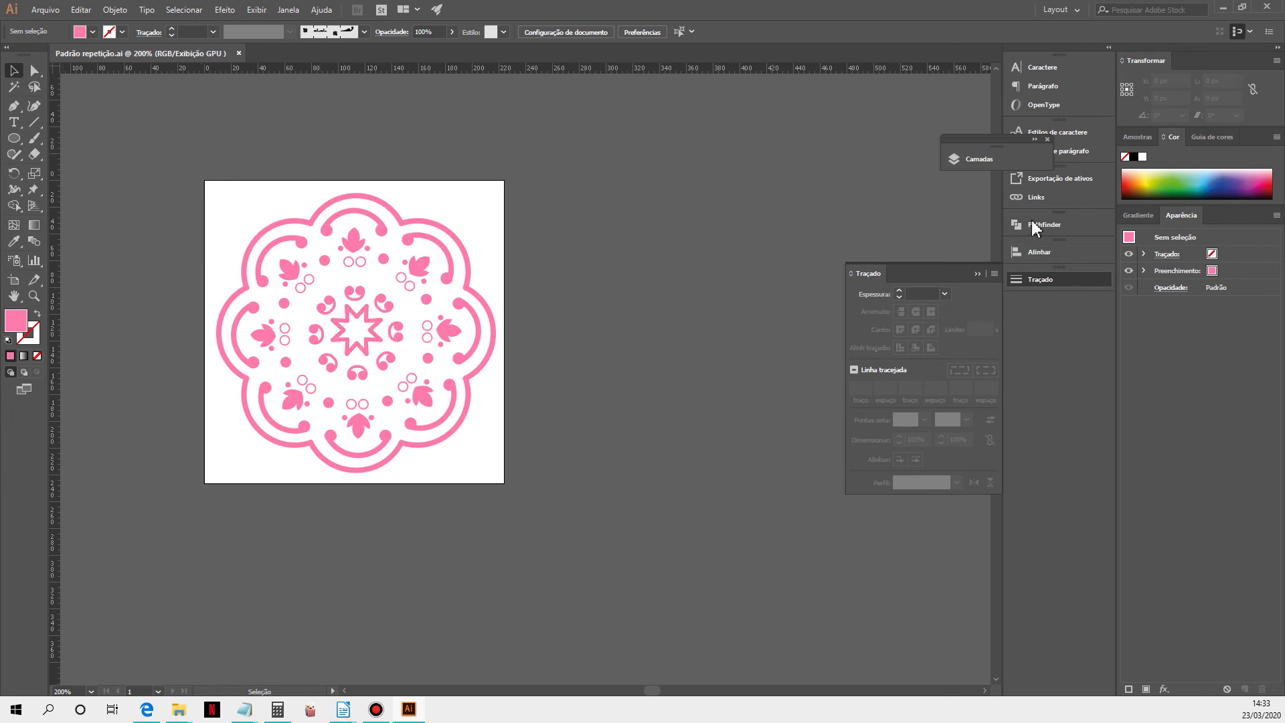
{"action": "left_click_drag", "start_coordinate": [997, 153], "coordinate": [917, 529]}
{"action": "key", "text": "ctrl+minus"}
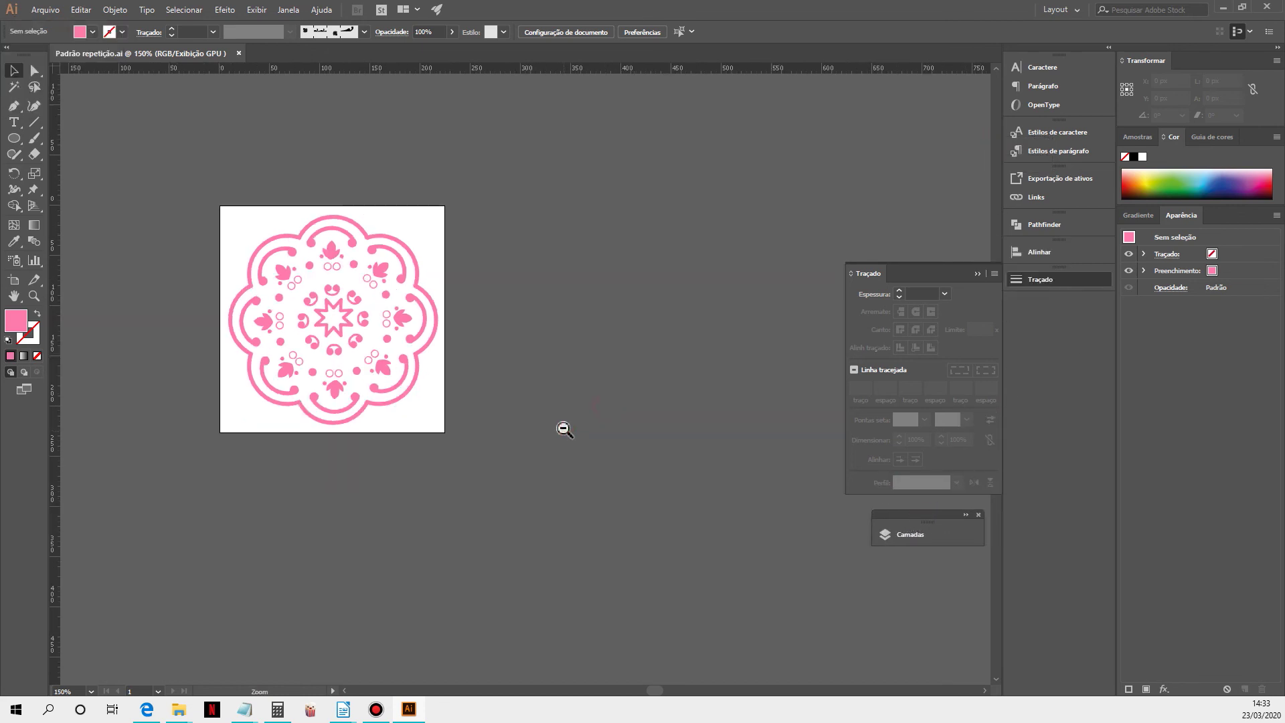
{"action": "scroll", "coordinate": [563, 428], "scroll_direction": "left", "scroll_amount": 3}
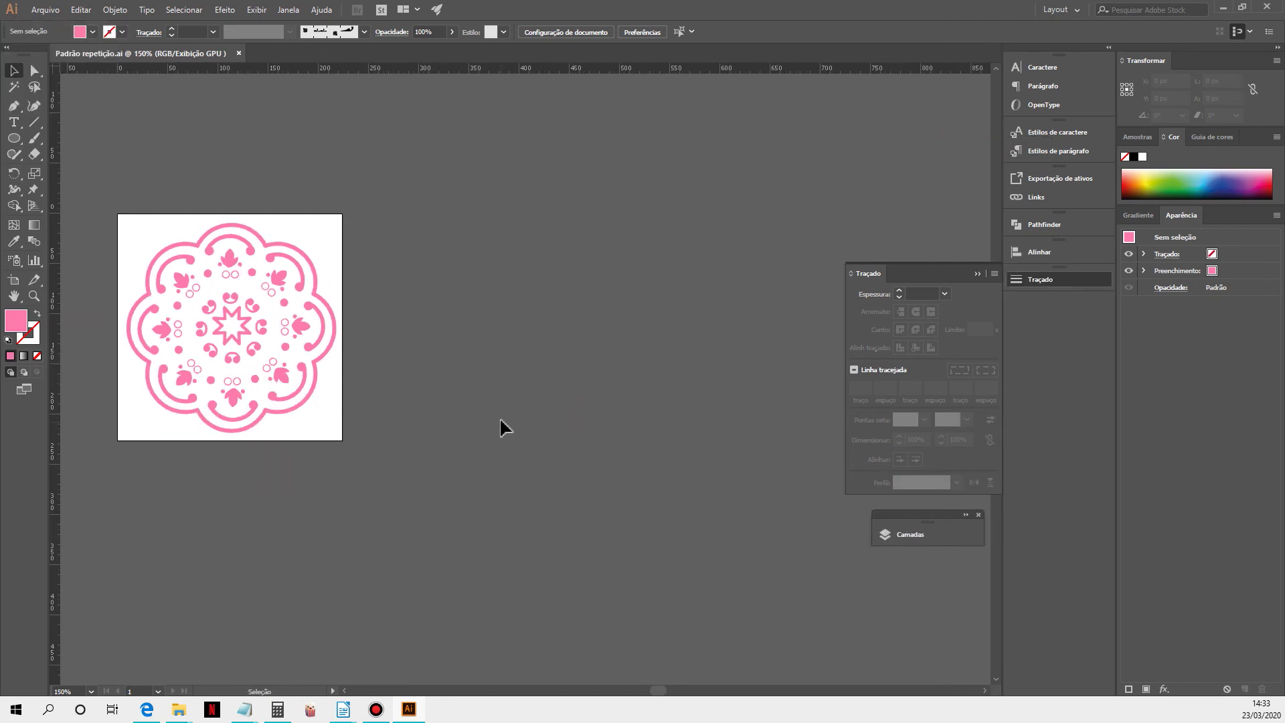
- Group all the rosette shapes, place a copy outside the artboard and scale the copy down to about 64 px square
{"action": "key", "text": "ctrl+a"}
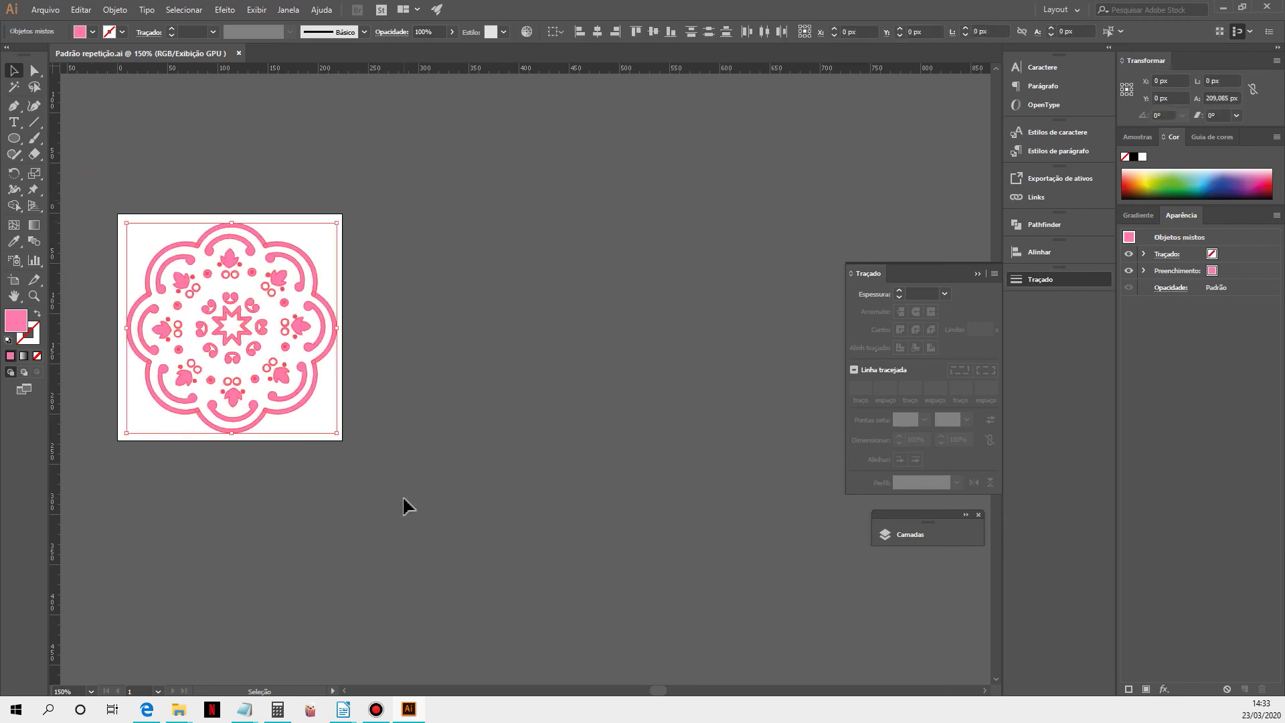
{"action": "key", "text": "ctrl+g"}
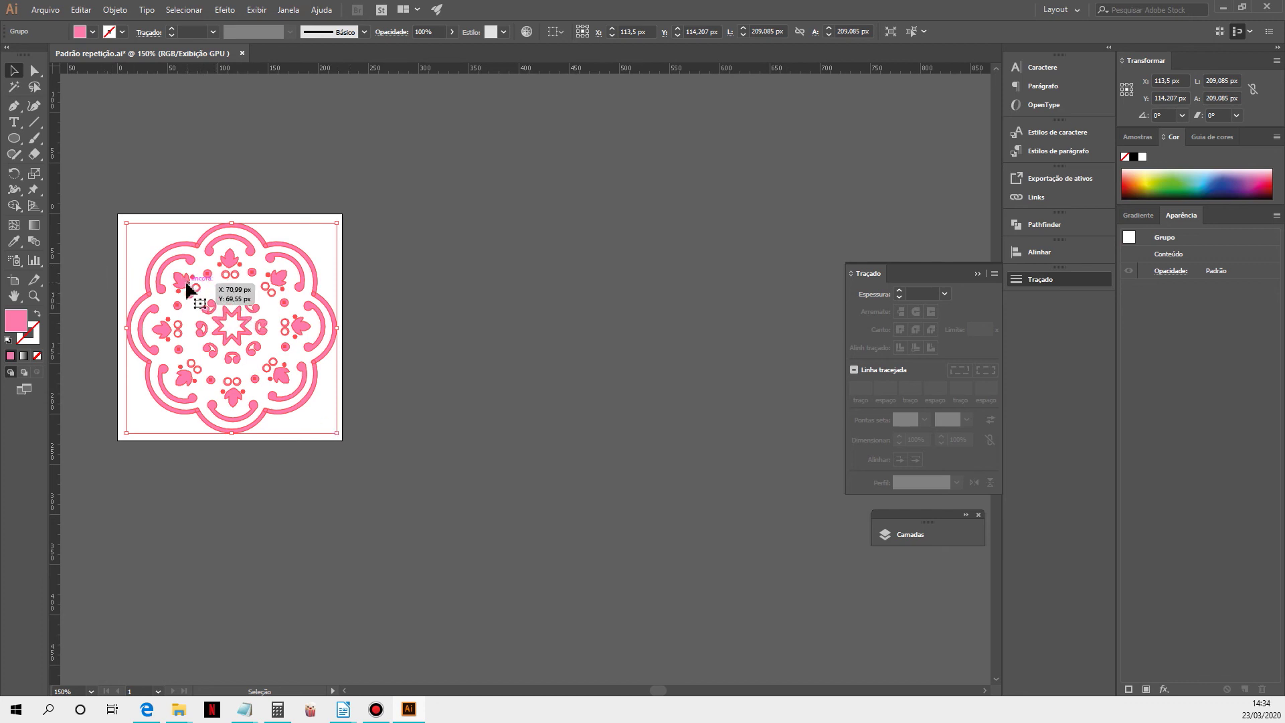
{"action": "left_click_drag", "start_coordinate": [188, 285], "coordinate": [418, 277]}
{"action": "left_click_drag", "start_coordinate": [561, 433], "coordinate": [423, 269]}
{"action": "left_click", "coordinate": [555, 401]}
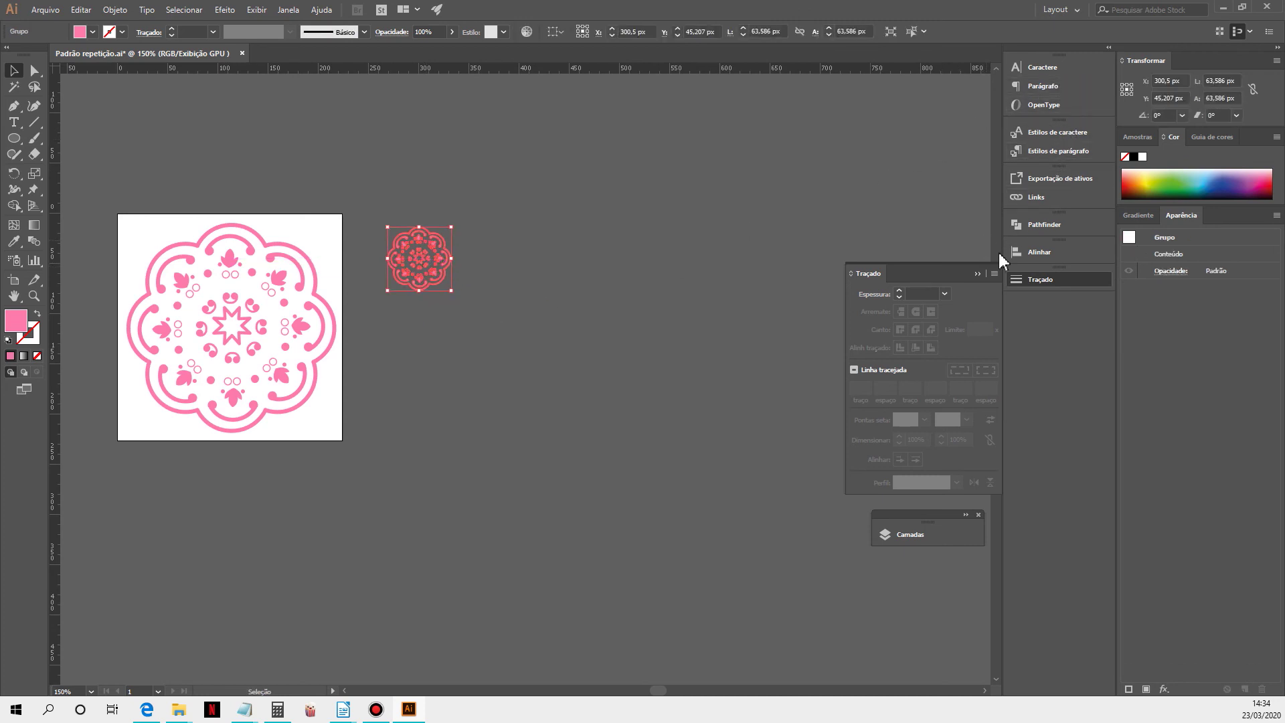
- Collapse the floating Stroke panel, bring up the Swatches panel as an enlarged floating panel near the small rosette
{"action": "left_click", "coordinate": [979, 274]}
{"action": "left_click", "coordinate": [289, 10]}
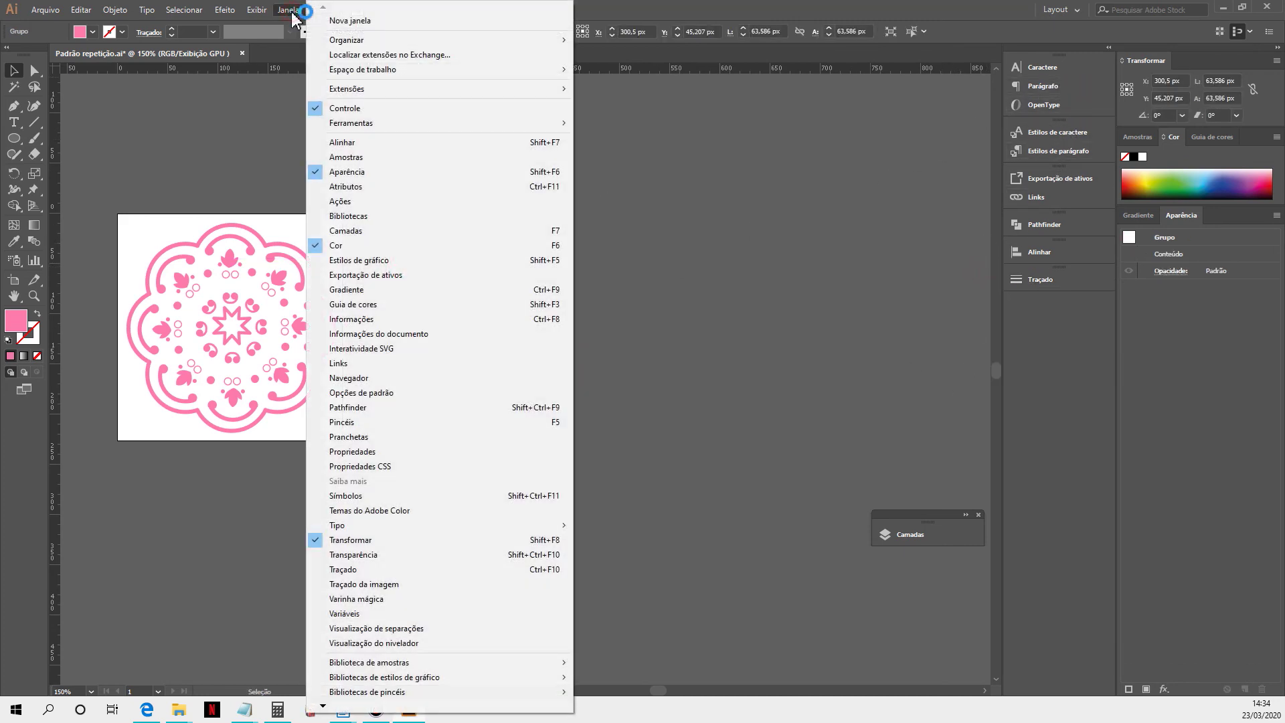
{"action": "left_click", "coordinate": [361, 158]}
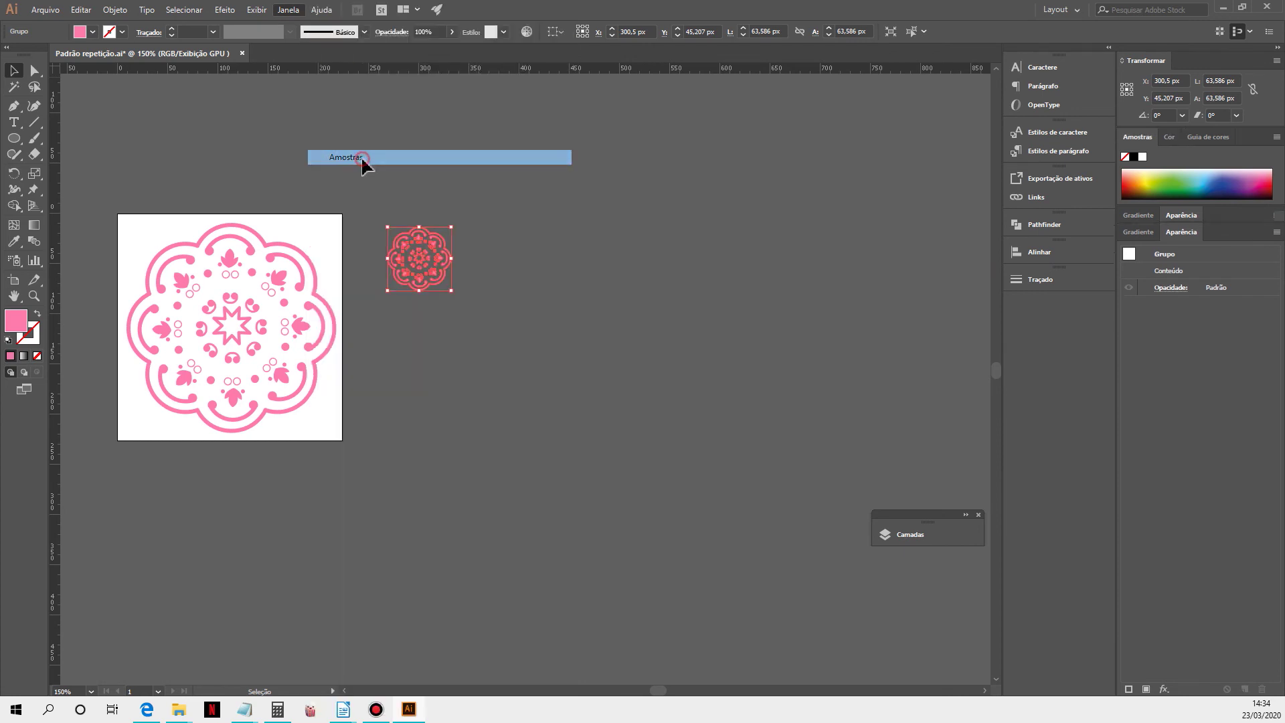
{"action": "left_click_drag", "start_coordinate": [1141, 139], "coordinate": [632, 189]}
{"action": "left_click_drag", "start_coordinate": [727, 288], "coordinate": [739, 360]}
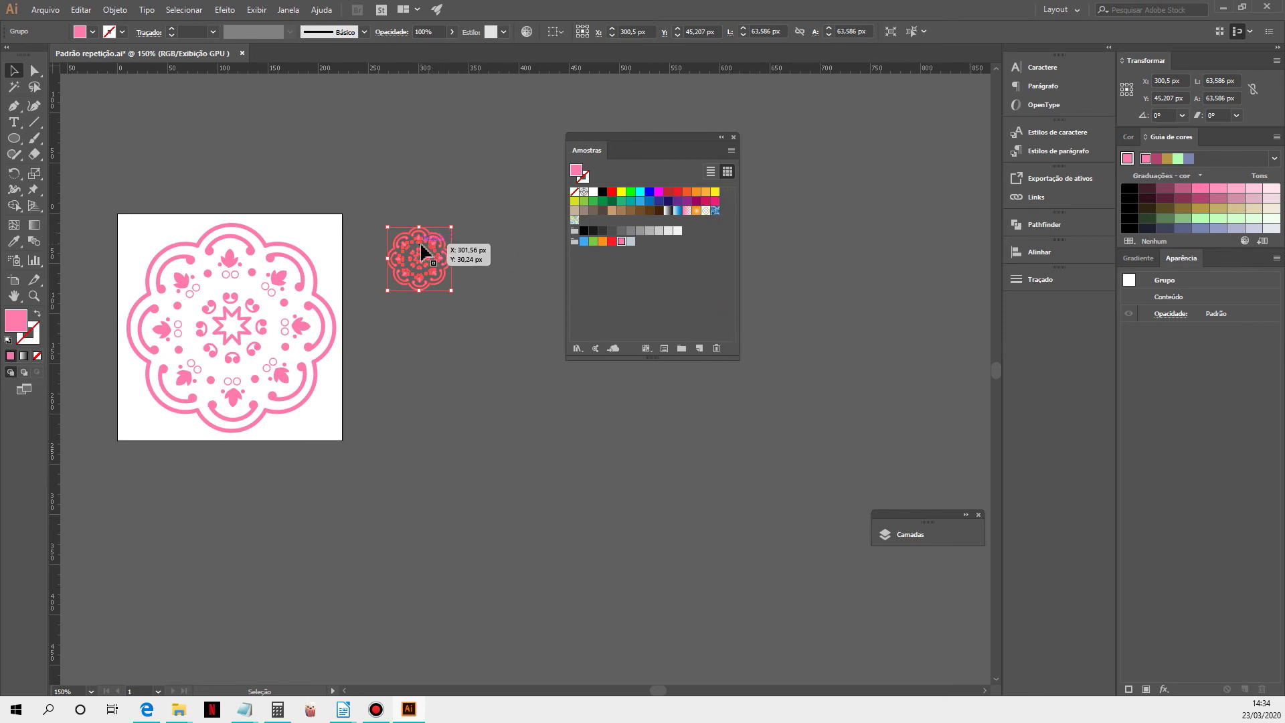
- Add the small rosette to the swatches as a new pattern and deselect it
{"action": "left_click_drag", "start_coordinate": [422, 249], "coordinate": [587, 229]}
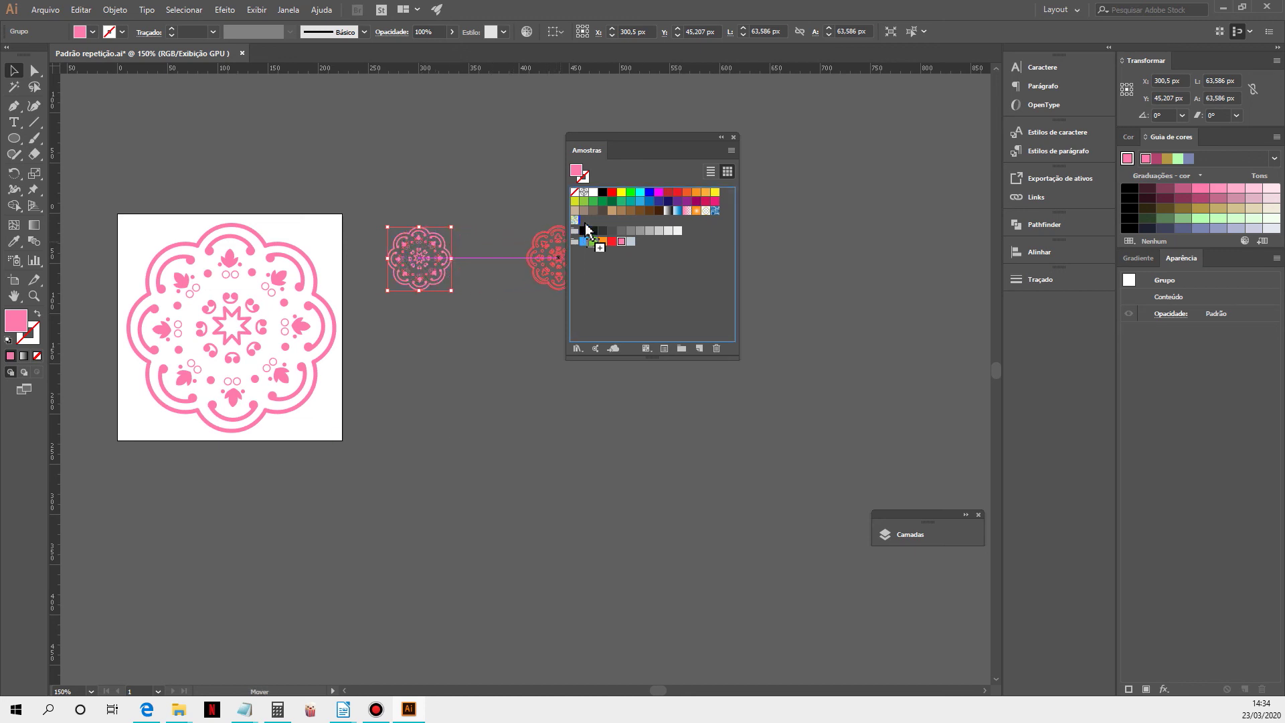
{"action": "left_click_drag", "start_coordinate": [586, 230], "coordinate": [584, 227]}
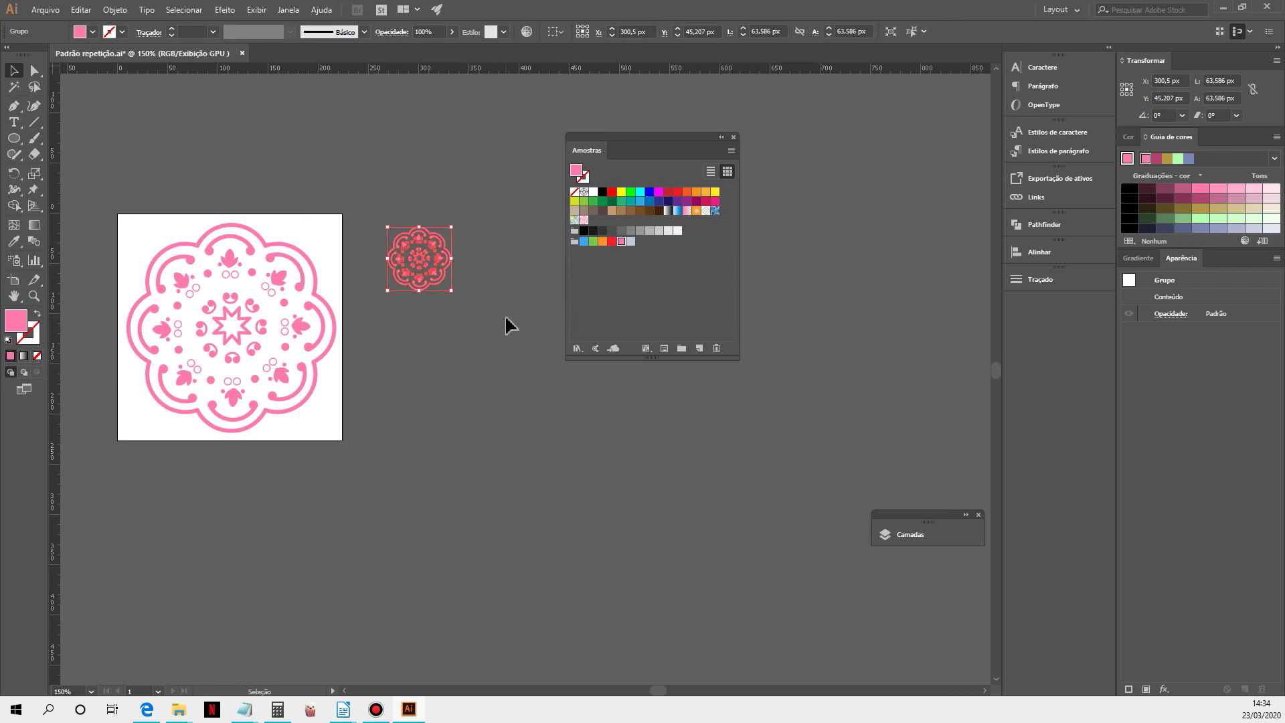
{"action": "left_click", "coordinate": [507, 320]}
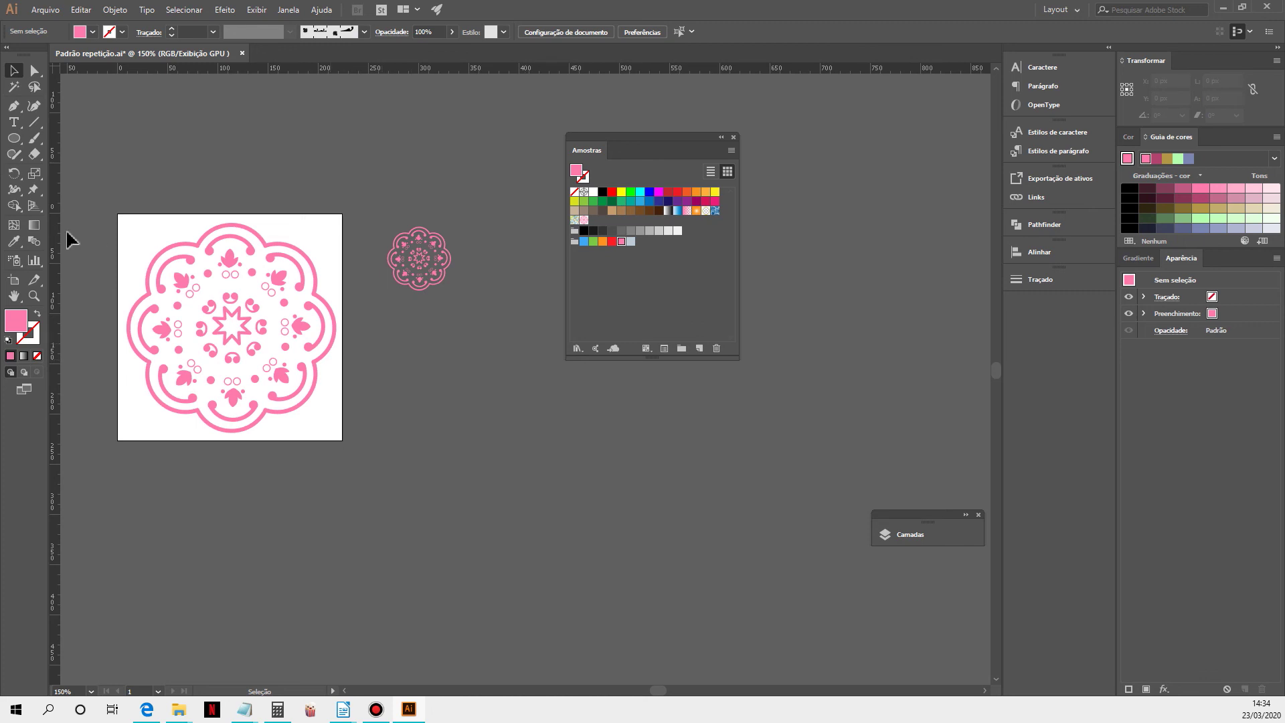
- Draw a rectangle about 539 by 417 px beside the artboard and fill it with the new rosette pattern swatch
{"action": "left_click_drag", "start_coordinate": [20, 141], "coordinate": [57, 145]}
{"action": "mouse_move", "coordinate": [351, 210]}
{"action": "left_mouse_down"}
{"action": "mouse_move", "coordinate": [770, 554]}
{"action": "mouse_move", "coordinate": [892, 629]}
{"action": "left_mouse_up"}
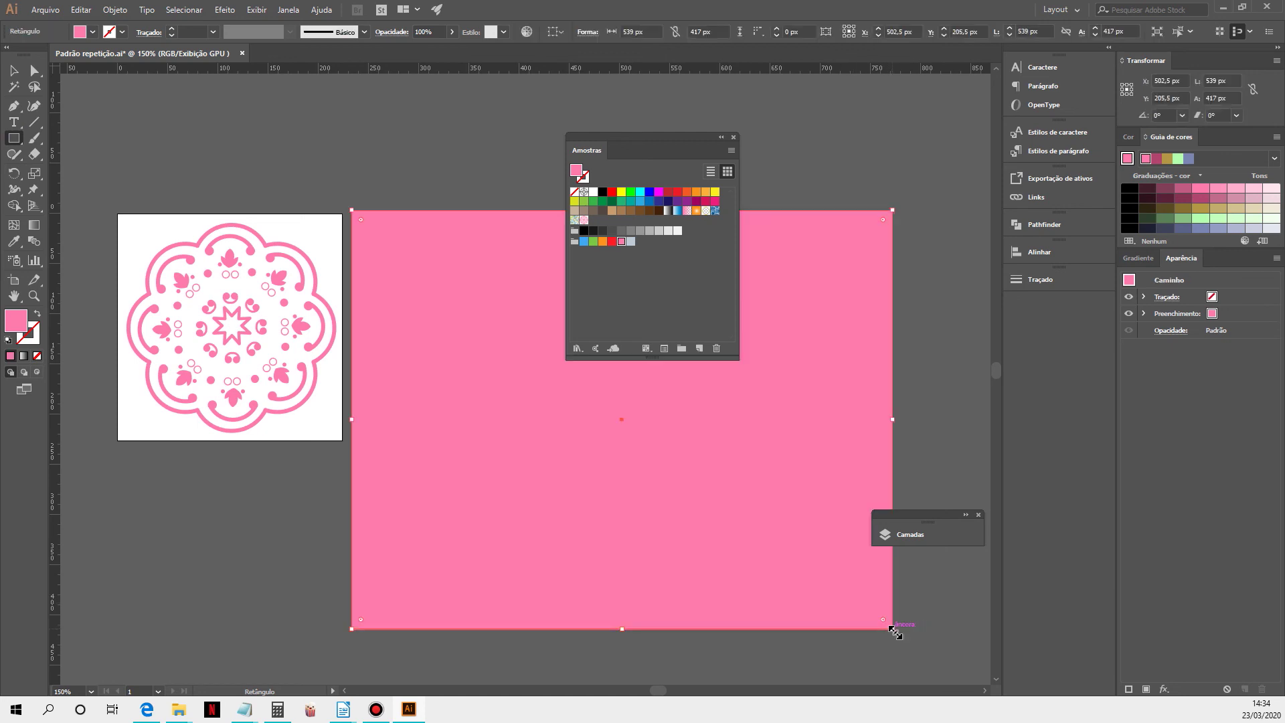
{"action": "left_click", "coordinate": [14, 71]}
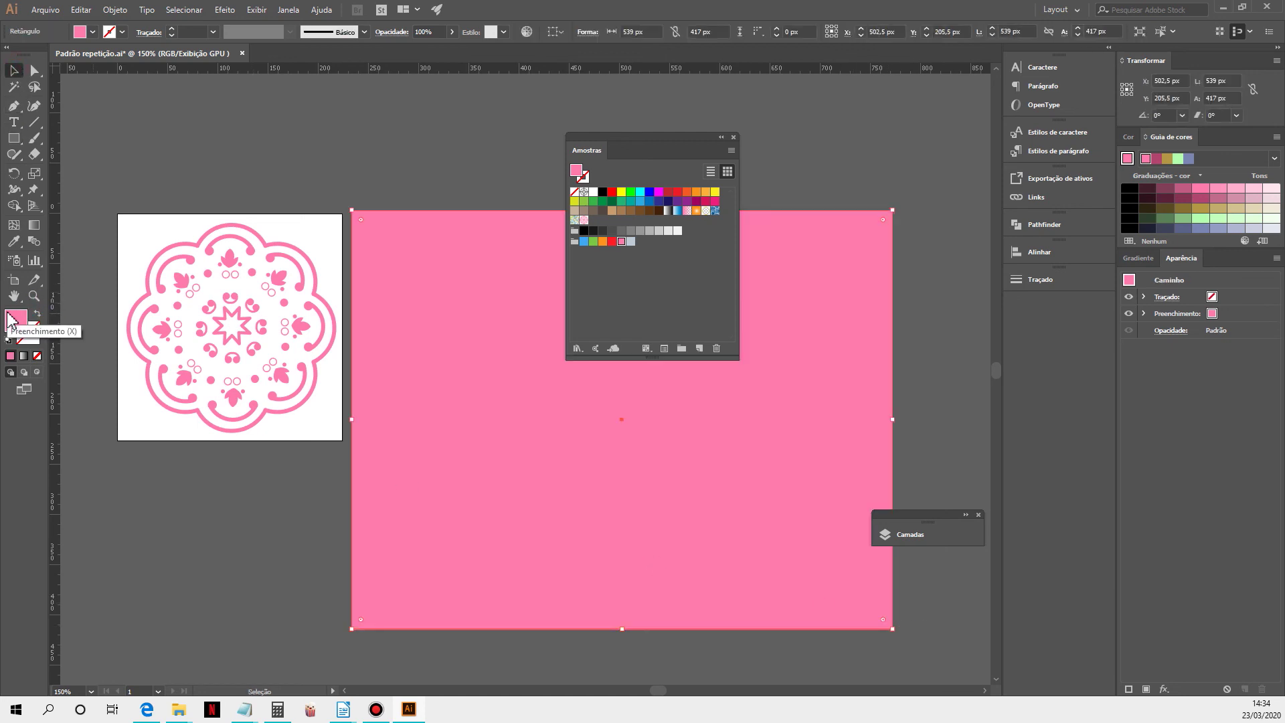
{"action": "left_click", "coordinate": [583, 222]}
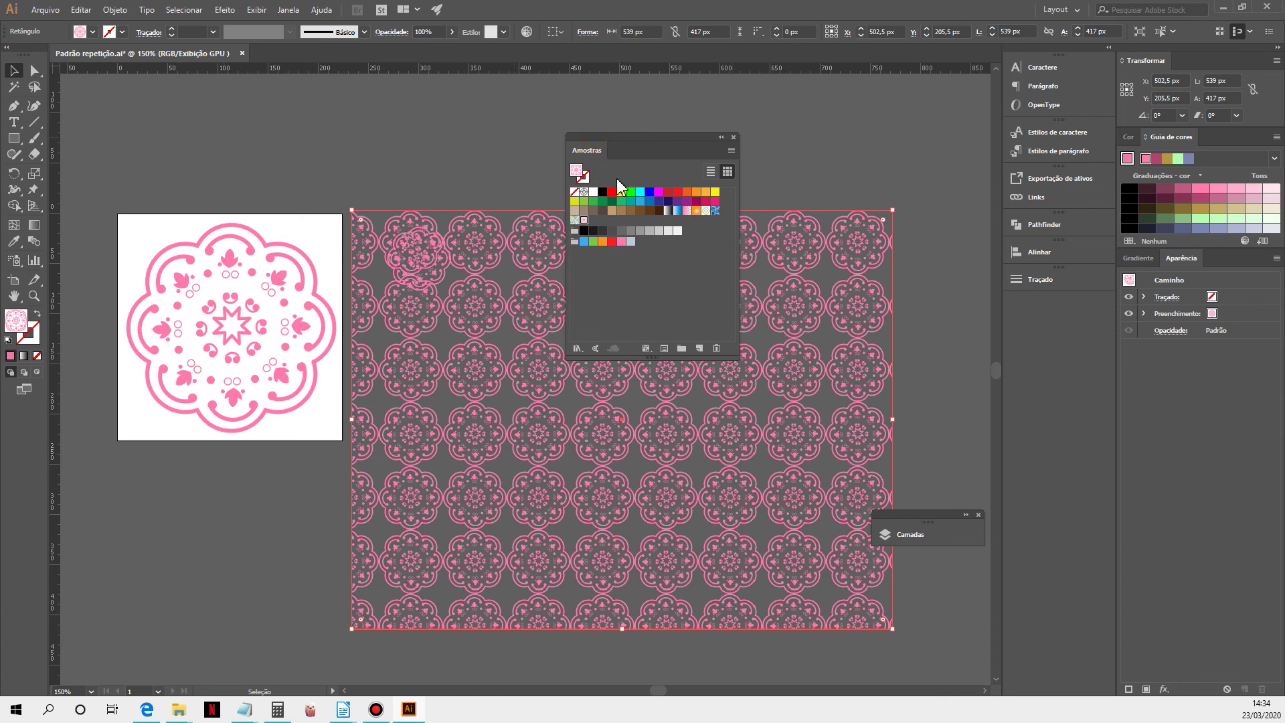
- Open the rosette pattern swatch for editing, name it Azulejo rosa and set the tile type to Tijolo por linha
{"action": "left_click", "coordinate": [584, 222]}
{"action": "double_click", "coordinate": [584, 223]}
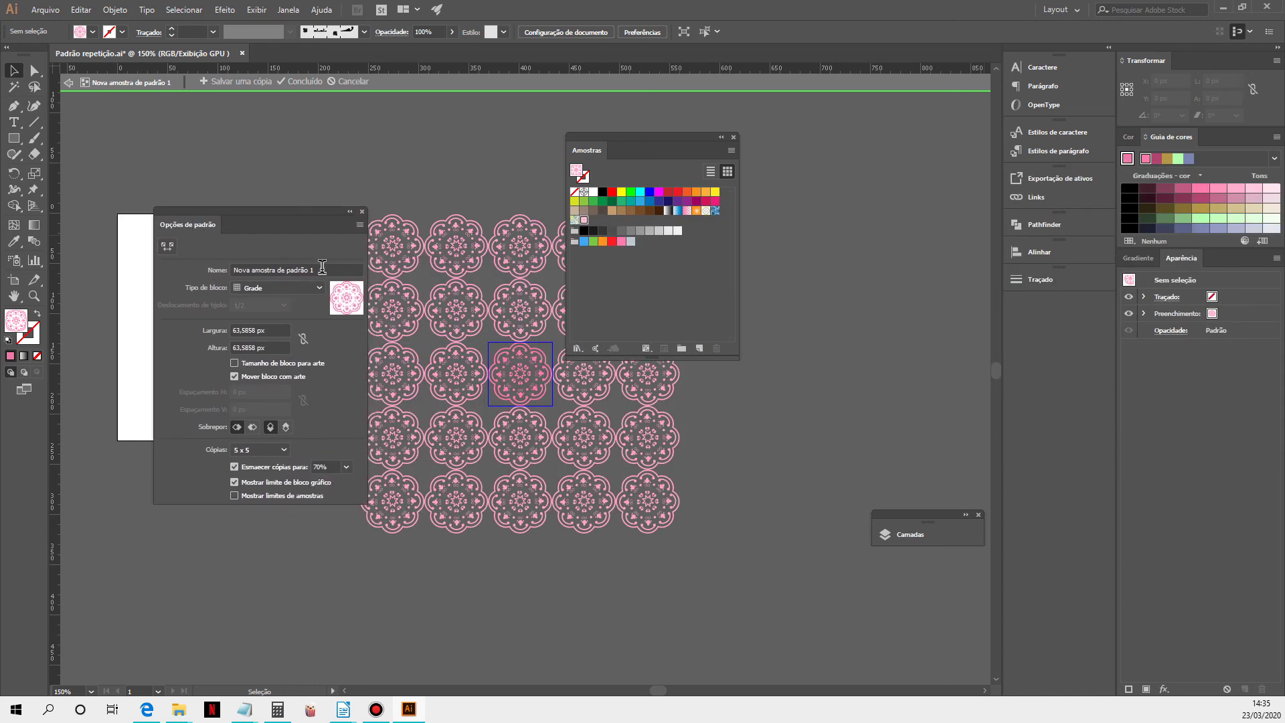
{"action": "type", "text": "Azul"}
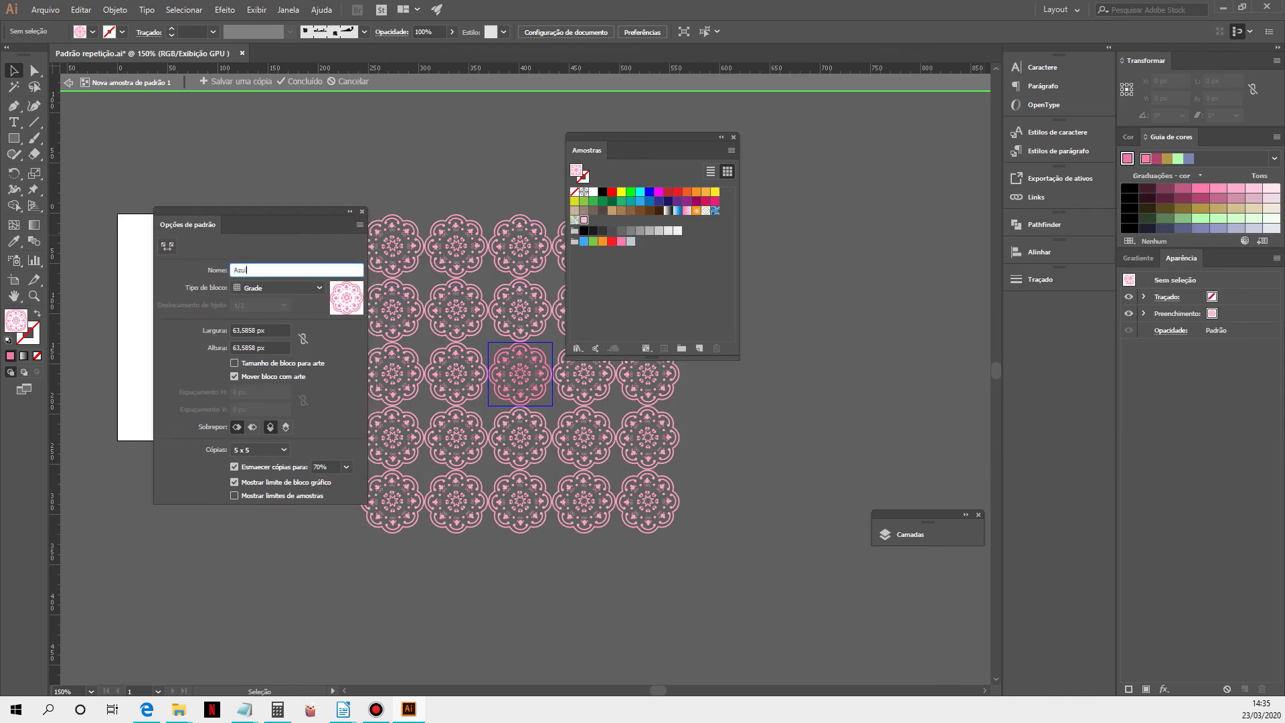
{"action": "type", "text": "ejo rosa"}
{"action": "left_click", "coordinate": [315, 288]}
{"action": "left_click", "coordinate": [297, 318]}
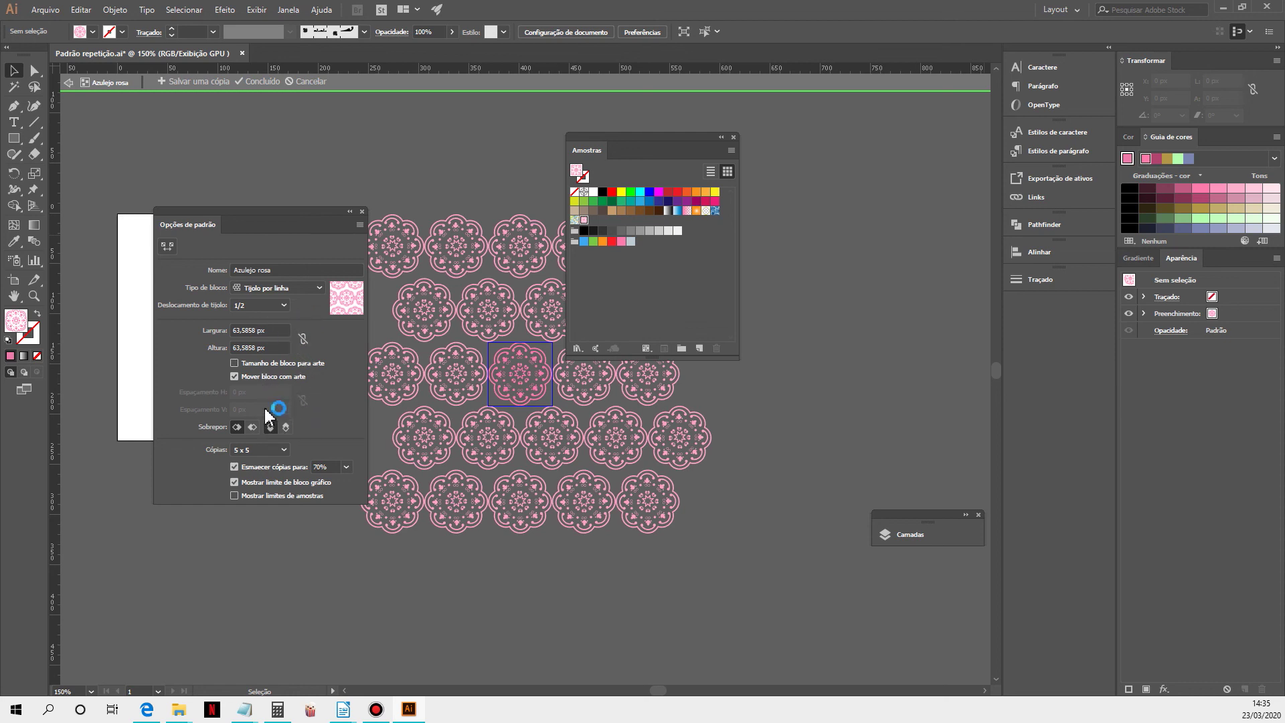
- Enable Tamanho de bloco para arte and disable Mover bloco com arte in the pattern options
{"action": "left_click", "coordinate": [276, 330]}
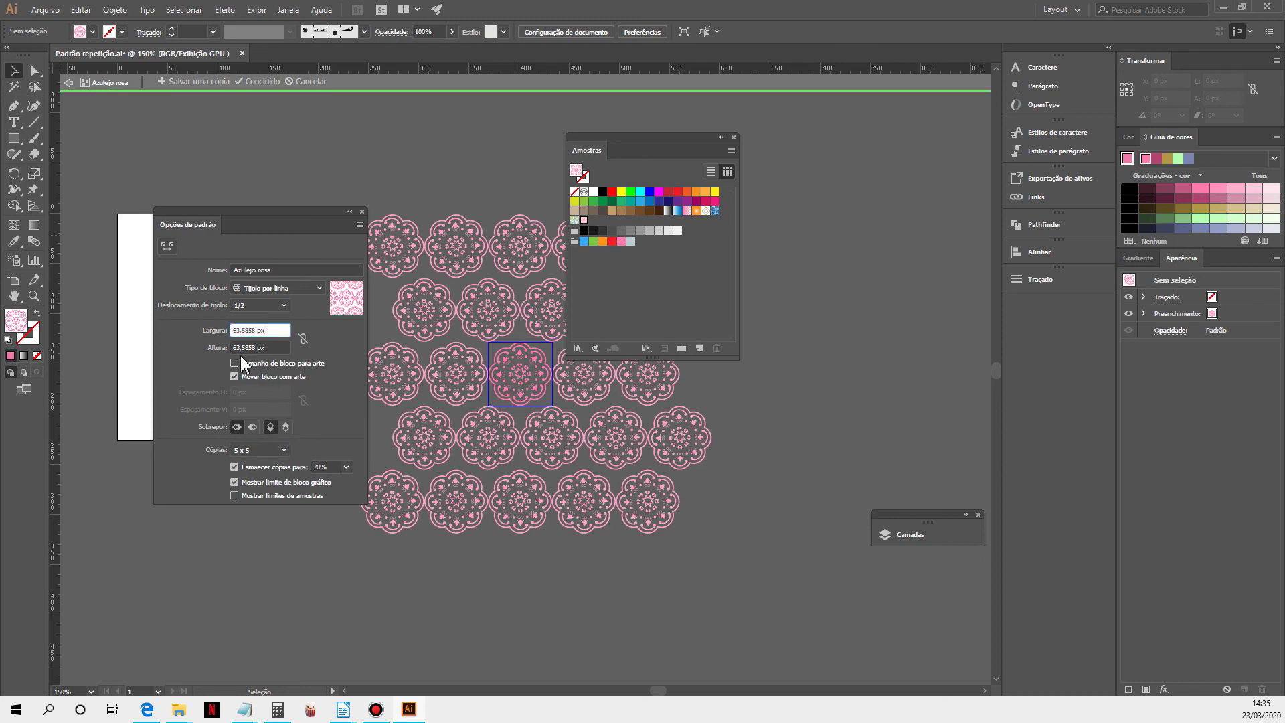
{"action": "left_click", "coordinate": [235, 376]}
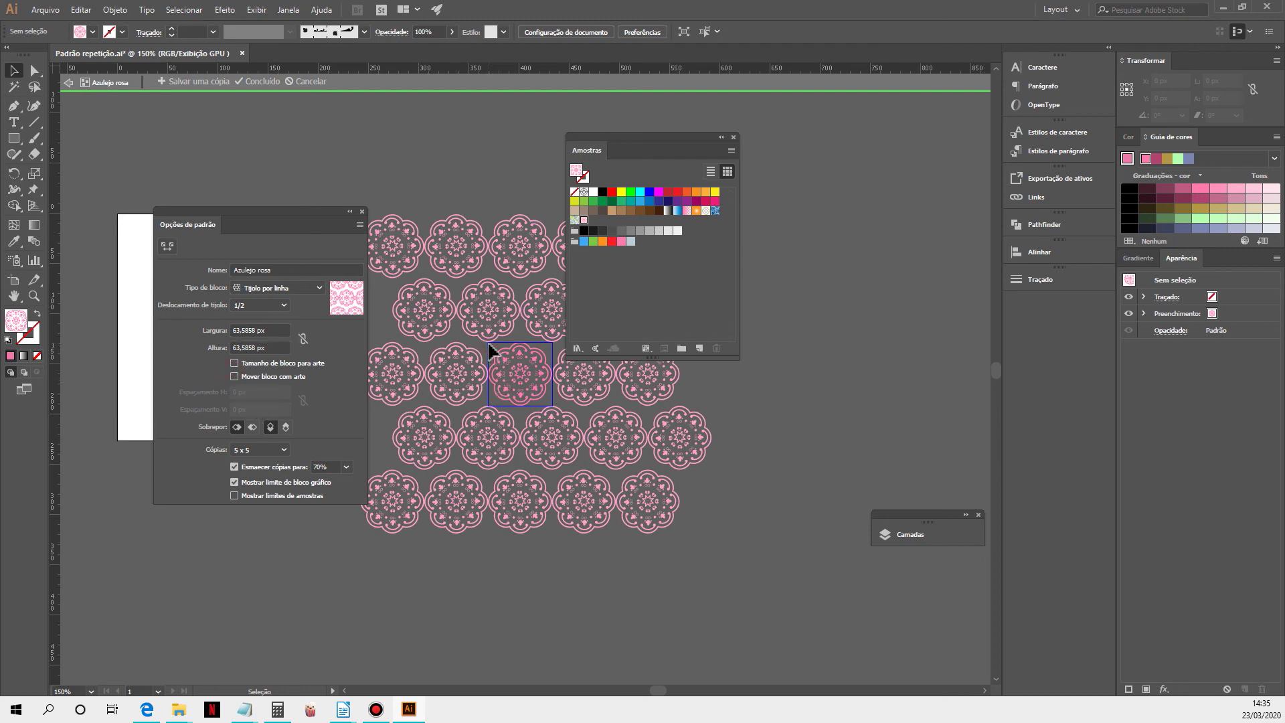
{"action": "left_click", "coordinate": [255, 363]}
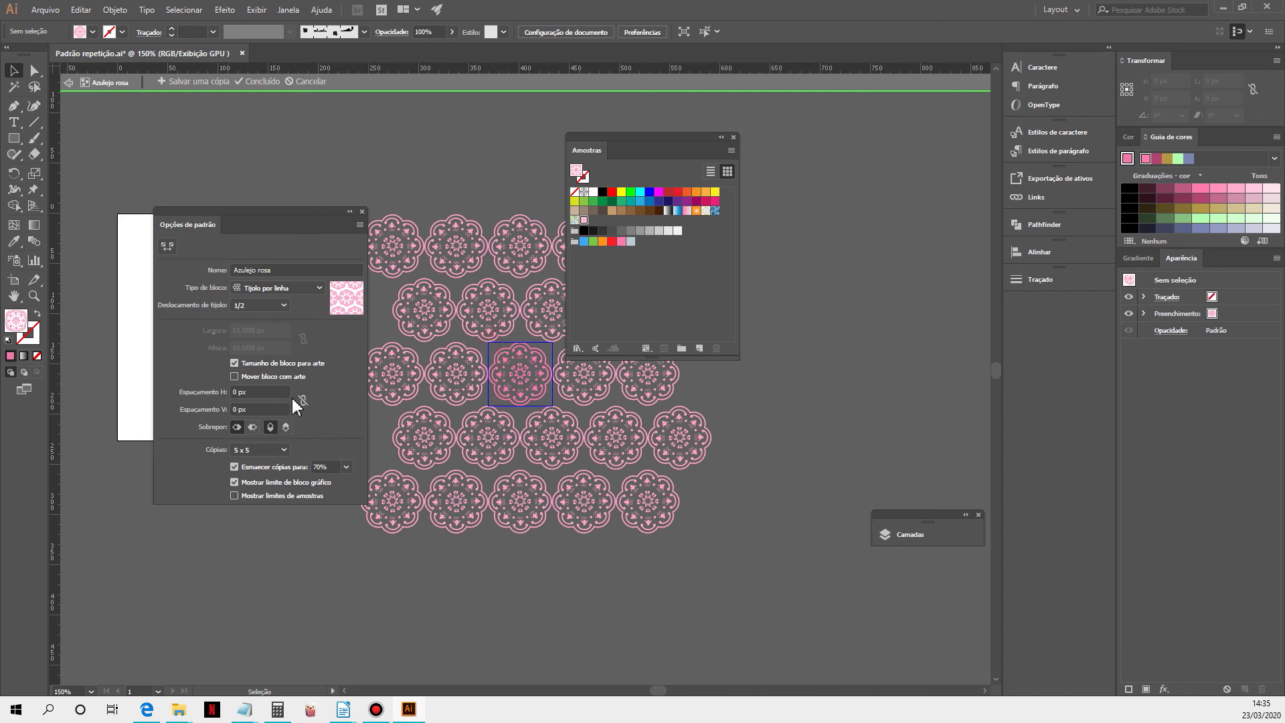
{"action": "left_click", "coordinate": [271, 376]}
{"action": "left_click", "coordinate": [238, 376]}
- Select the rosette motif in the pattern tile and resize it to about 53 px square
{"action": "left_click", "coordinate": [526, 378]}
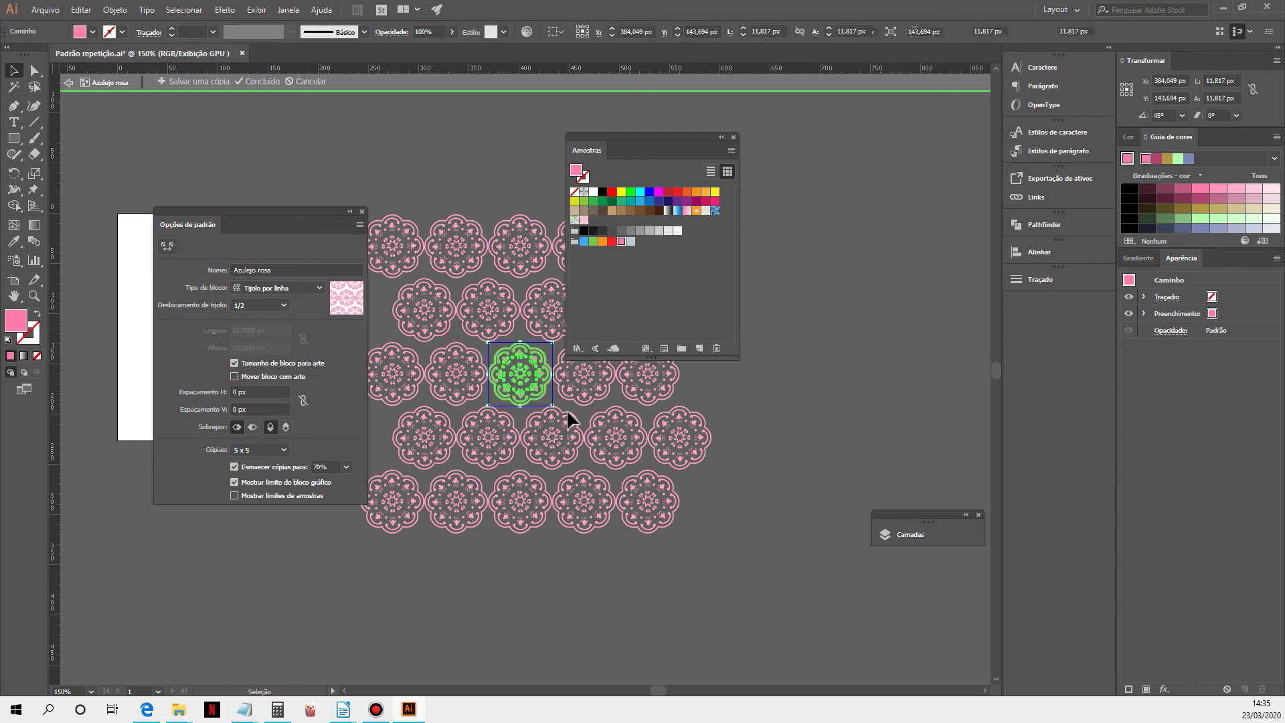
{"action": "mouse_move", "coordinate": [553, 405]}
{"action": "left_mouse_down"}
{"action": "mouse_move", "coordinate": [581, 423]}
{"action": "mouse_move", "coordinate": [570, 423]}
{"action": "left_mouse_up"}
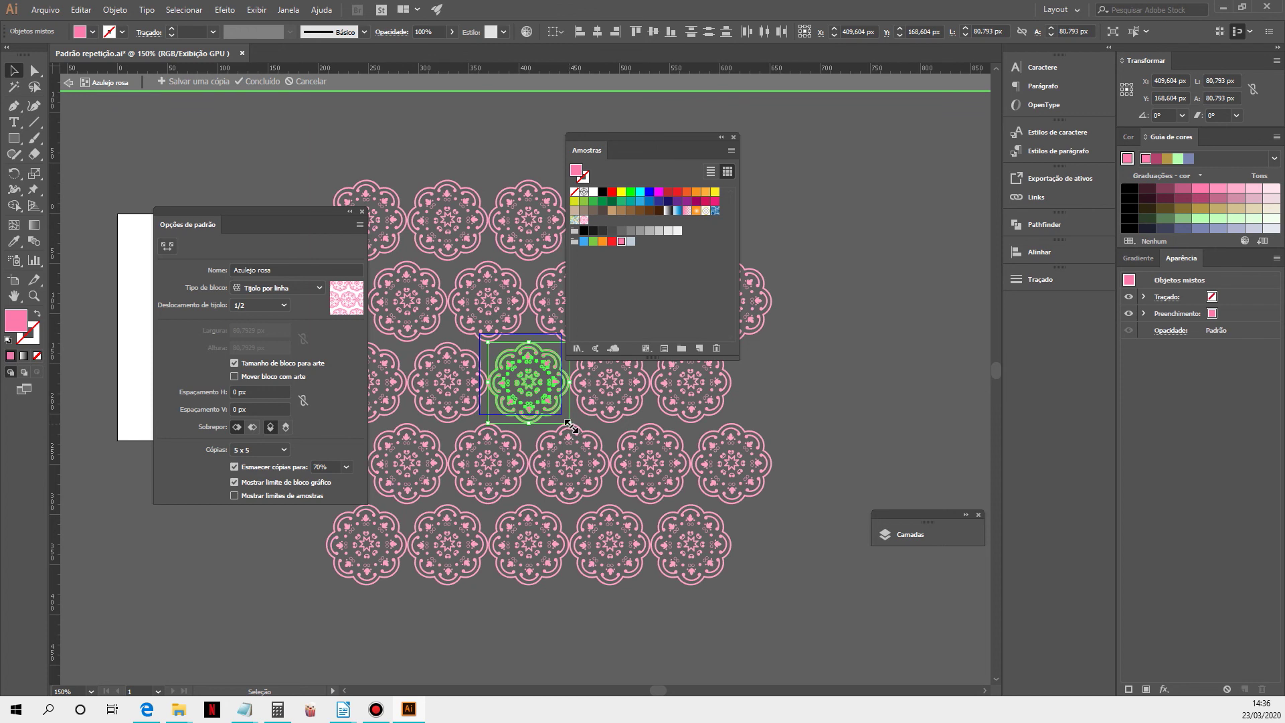
{"action": "left_click", "coordinate": [495, 302]}
{"action": "left_click", "coordinate": [516, 374]}
{"action": "left_click_drag", "start_coordinate": [492, 345], "coordinate": [519, 371]}
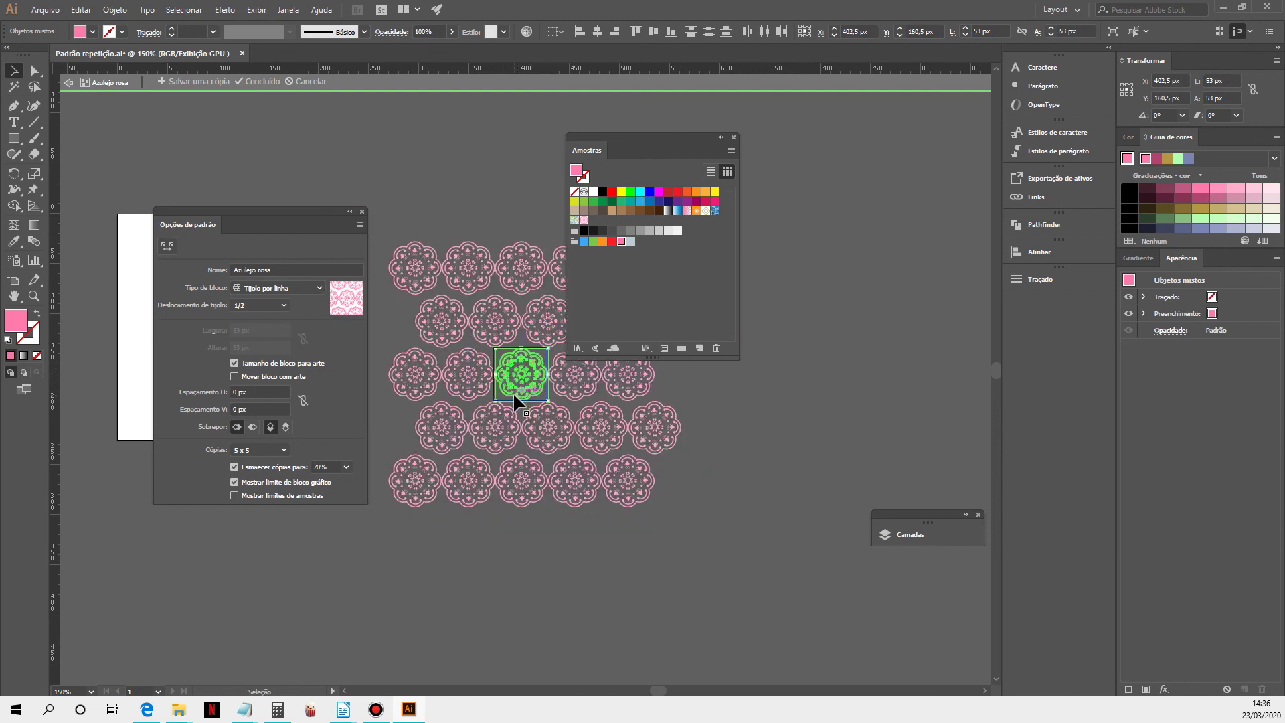
- Reposition the rosette motif at about X 400.5, Y 160.5 px and finish editing the pattern
{"action": "left_click_drag", "start_coordinate": [514, 395], "coordinate": [496, 418]}
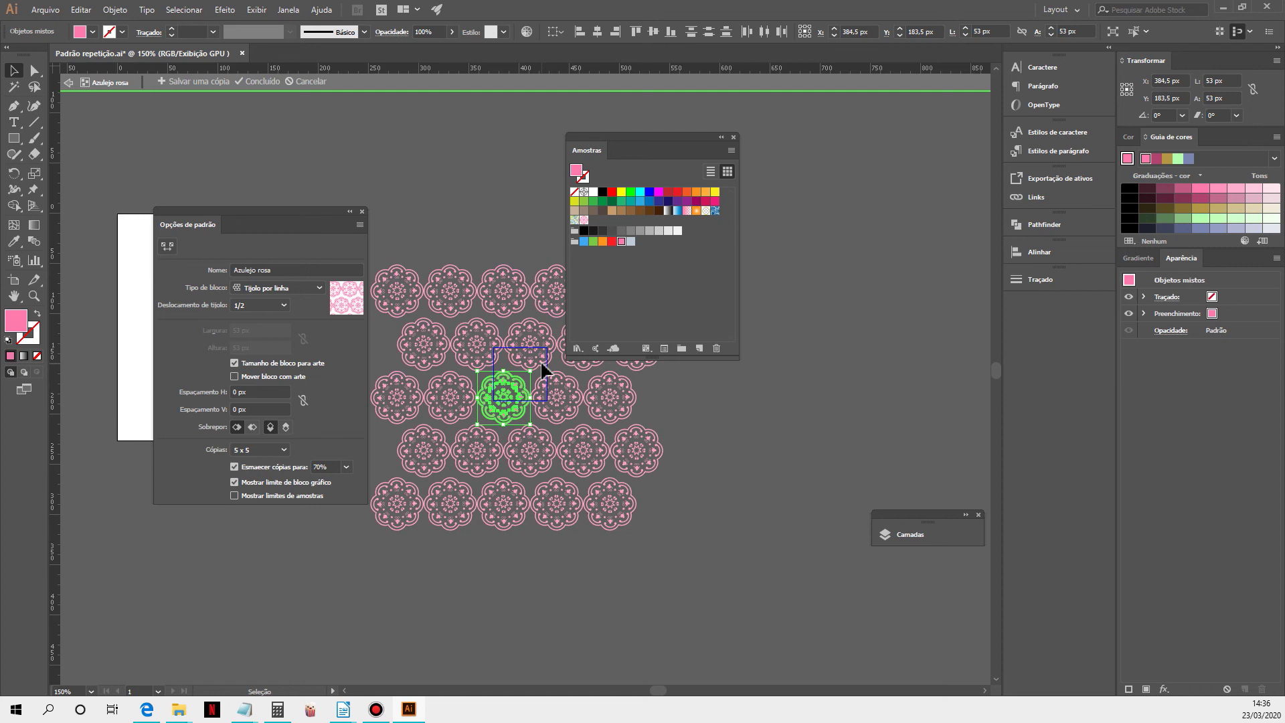
{"action": "key", "text": "ctrl+plus"}
{"action": "key", "text": "ctrl+plus"}
{"action": "left_click_drag", "start_coordinate": [430, 444], "coordinate": [464, 394]}
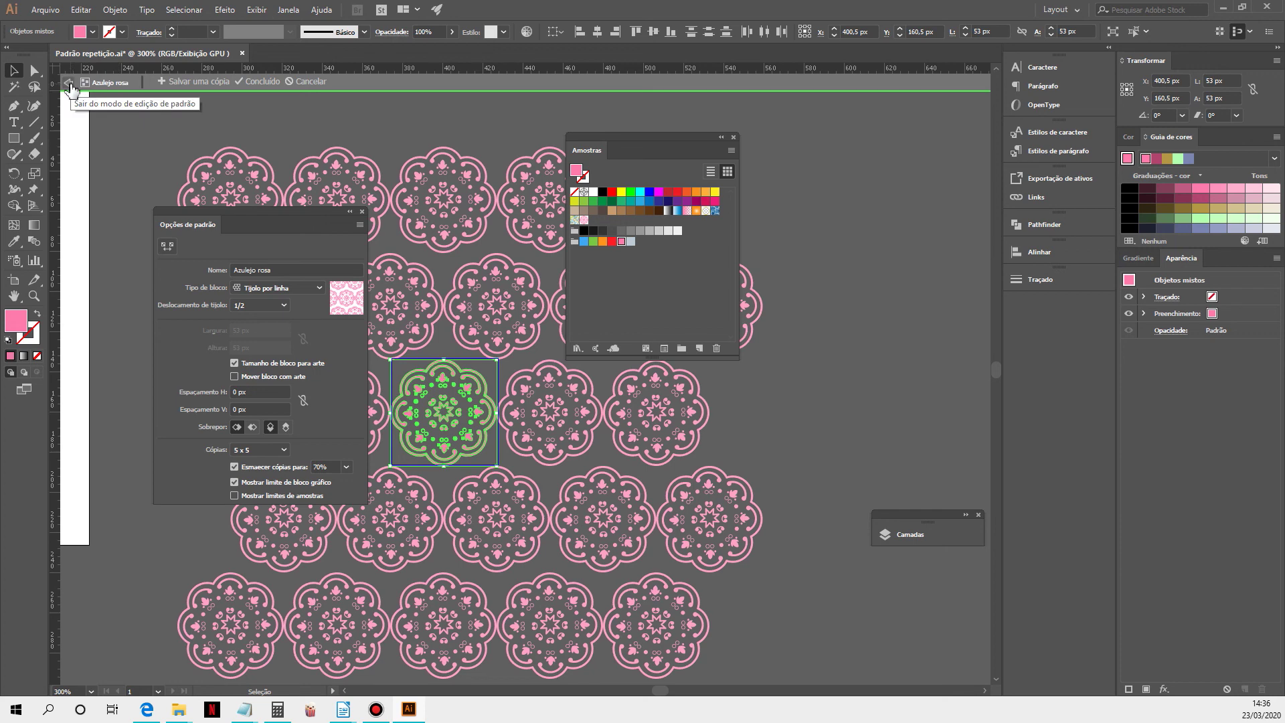
{"action": "left_click", "coordinate": [255, 81]}
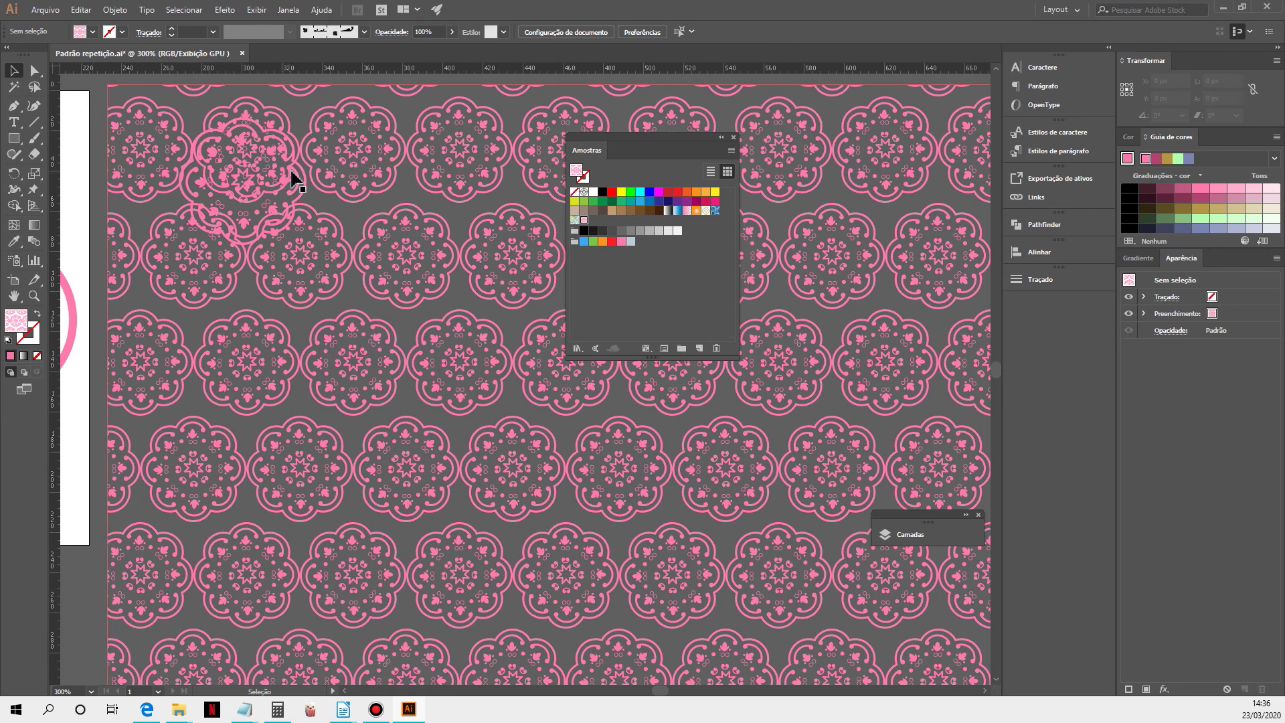
- Move the pattern-filled rectangle down to below the small rosette, centred at about X 518.5, Y 311.5 px
{"action": "left_click", "coordinate": [306, 192]}
{"action": "key", "text": "ctrl+minus"}
{"action": "key", "text": "ctrl+minus"}
{"action": "left_click_drag", "start_coordinate": [533, 398], "coordinate": [473, 549]}
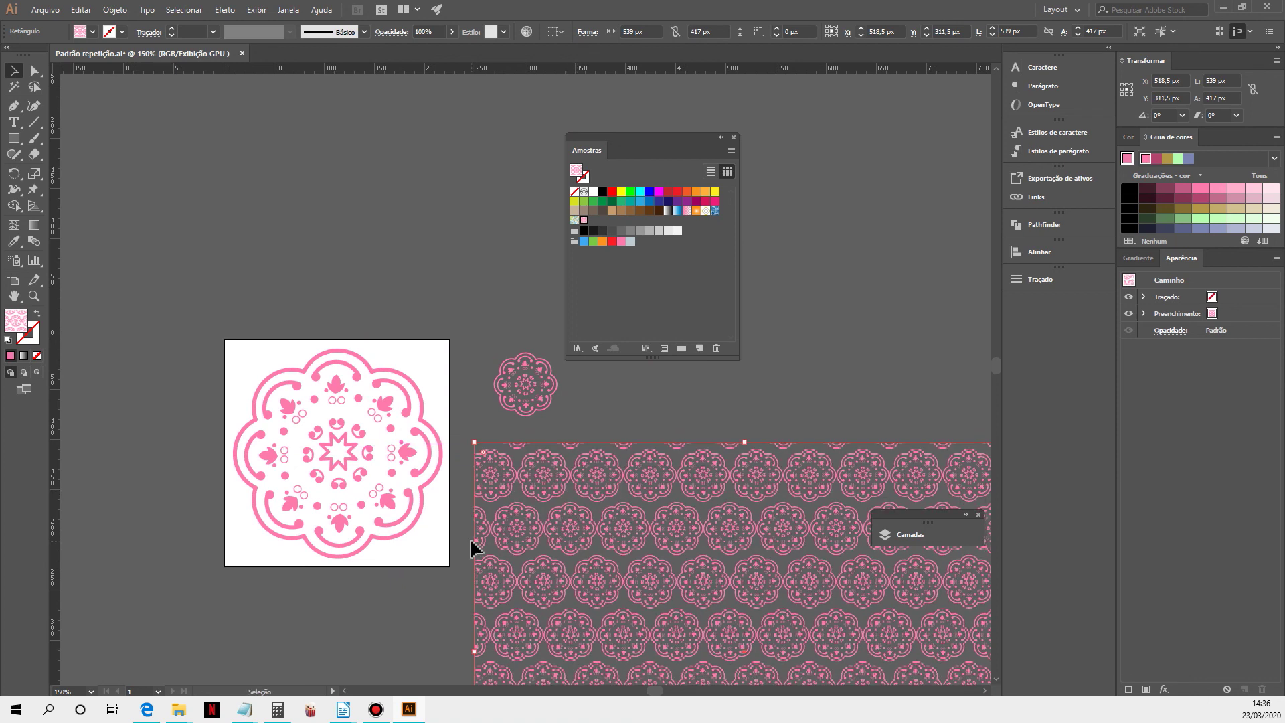